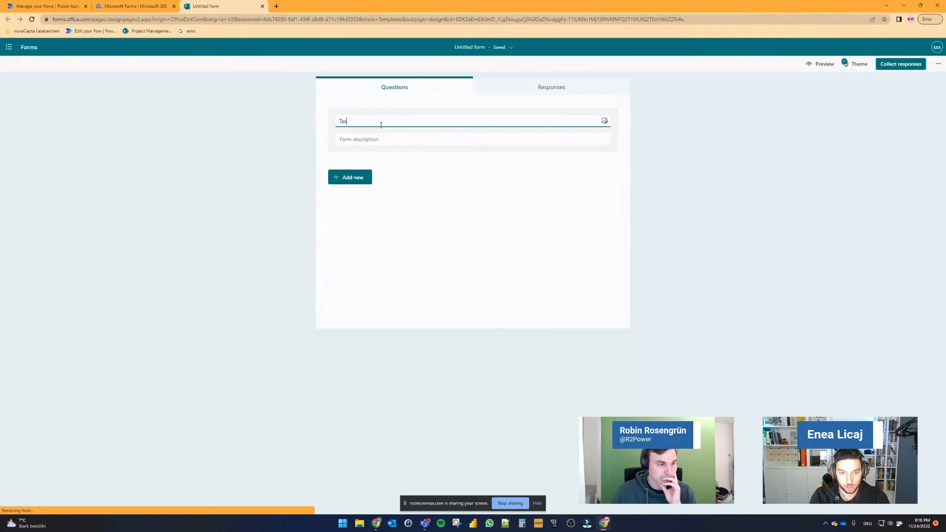
Step: Add a text question titled "First Name" to the form
{"action": "left_click", "coordinate": [367, 178]}
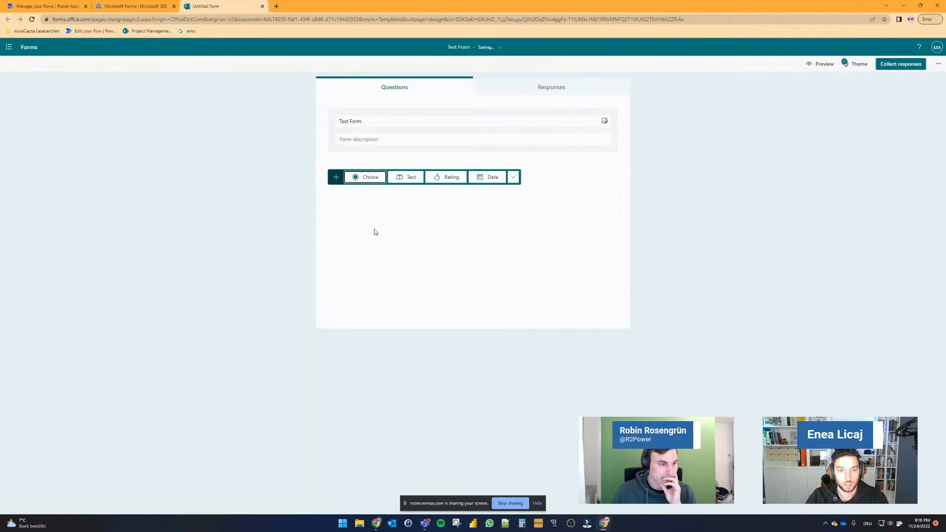
{"action": "left_click", "coordinate": [406, 177]}
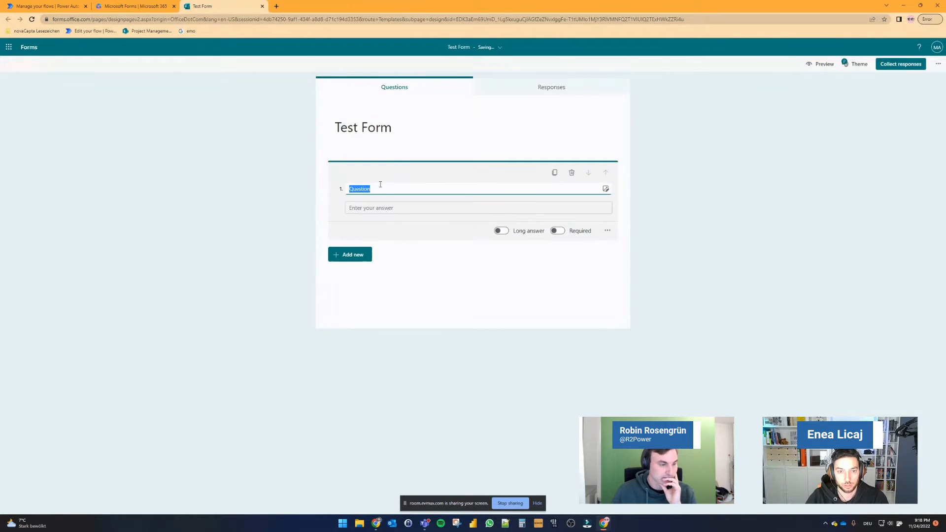
{"action": "type", "text": "Fir"}
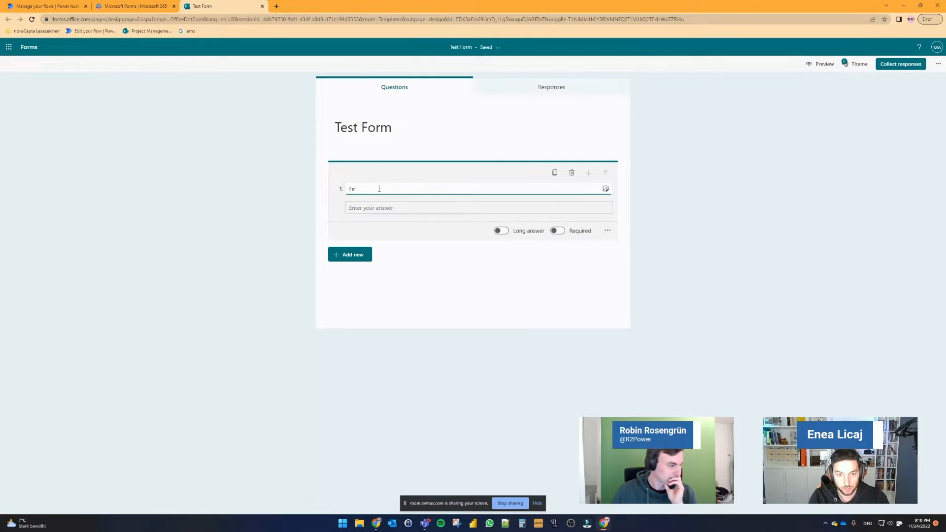
{"action": "type", "text": "st Name"}
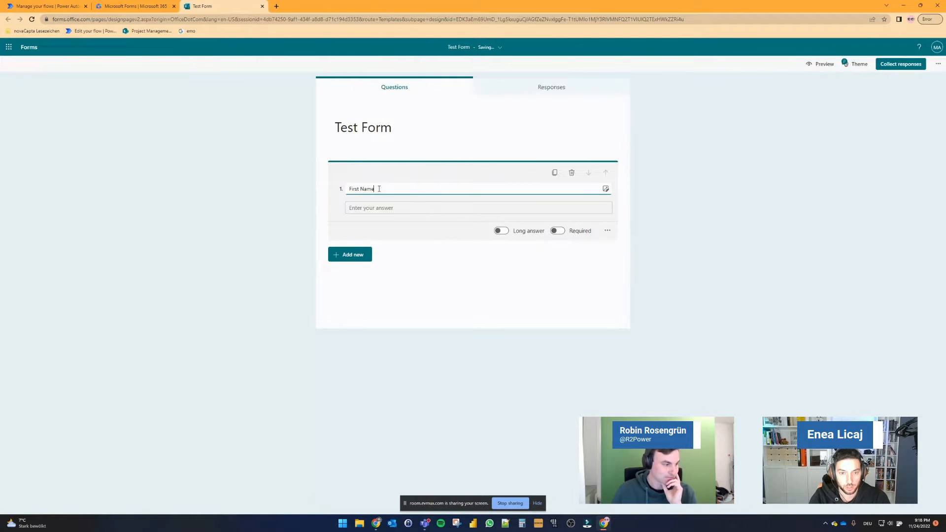
Step: Add a second text question titled "Last Name"
{"action": "left_click", "coordinate": [354, 254]}
{"action": "left_click", "coordinate": [405, 254]}
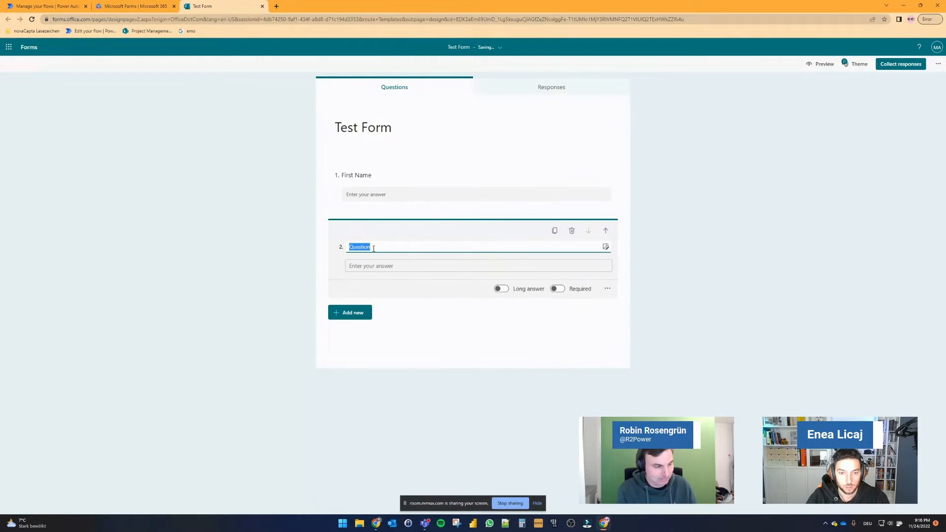
{"action": "type", "text": "Last Name"}
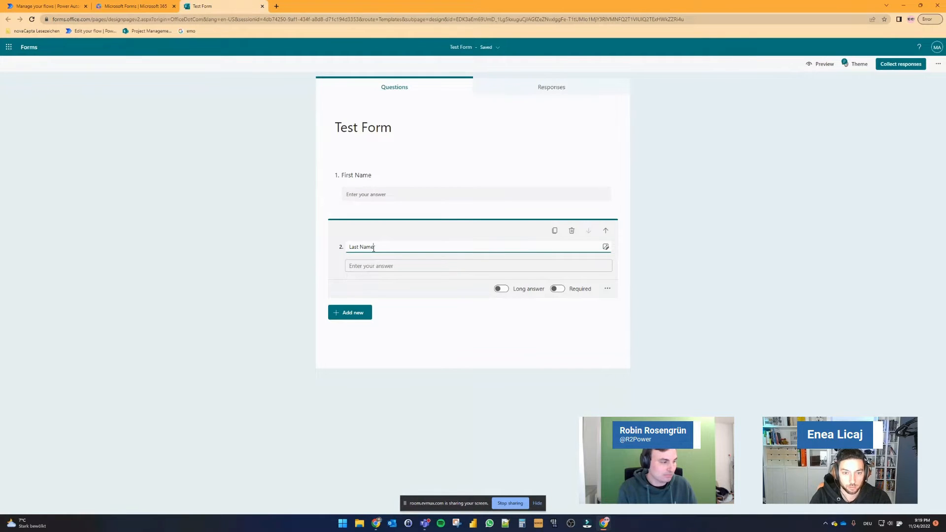
Step: Add a choice question titled "Color" with the options Black, Red, Blue and Yellow
{"action": "left_click", "coordinate": [352, 313]}
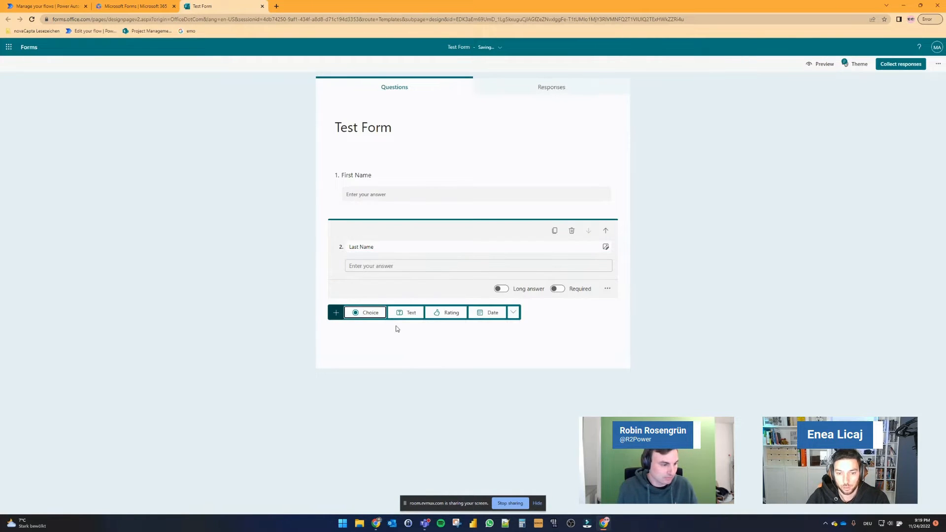
{"action": "left_click", "coordinate": [378, 314]}
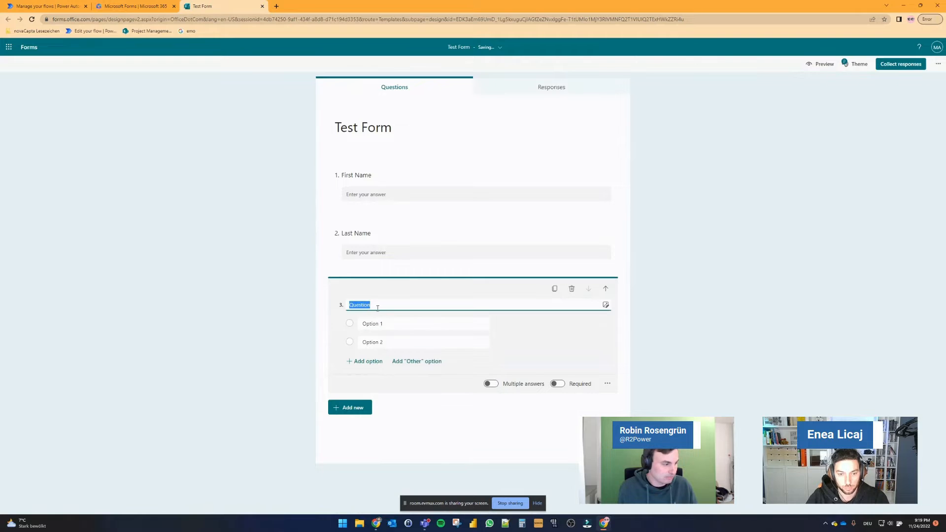
{"action": "type", "text": "Color"}
{"action": "left_click", "coordinate": [384, 327]}
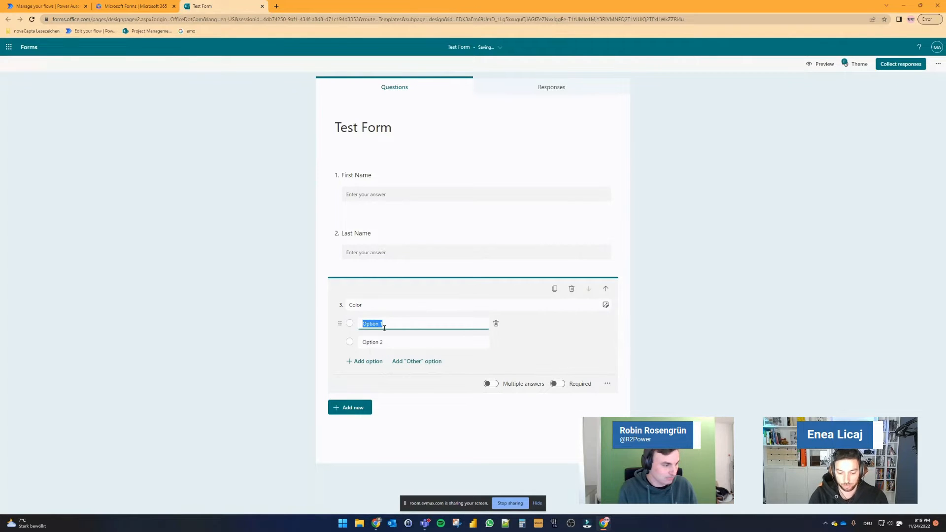
{"action": "left_click", "coordinate": [365, 361]}
{"action": "left_click", "coordinate": [365, 361]}
{"action": "left_click", "coordinate": [365, 361]}
{"action": "left_click", "coordinate": [388, 381]}
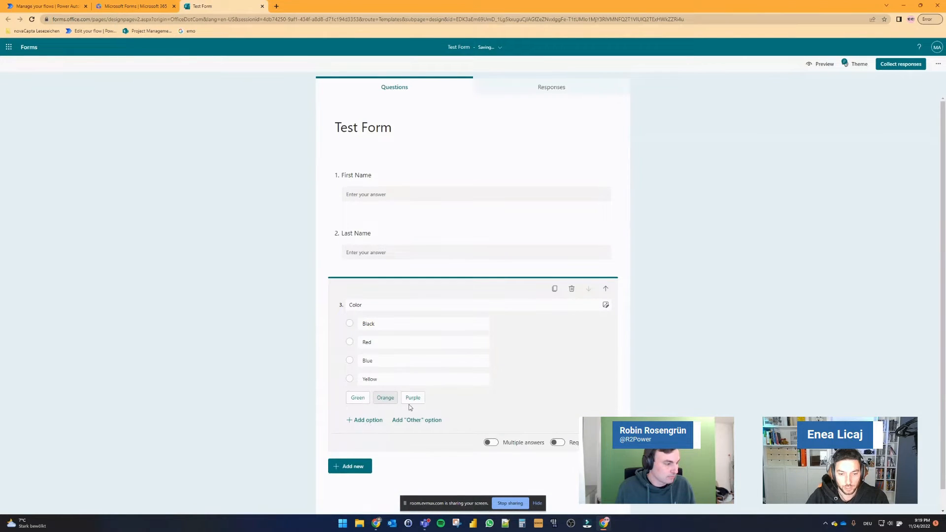
{"action": "left_click", "coordinate": [673, 373]}
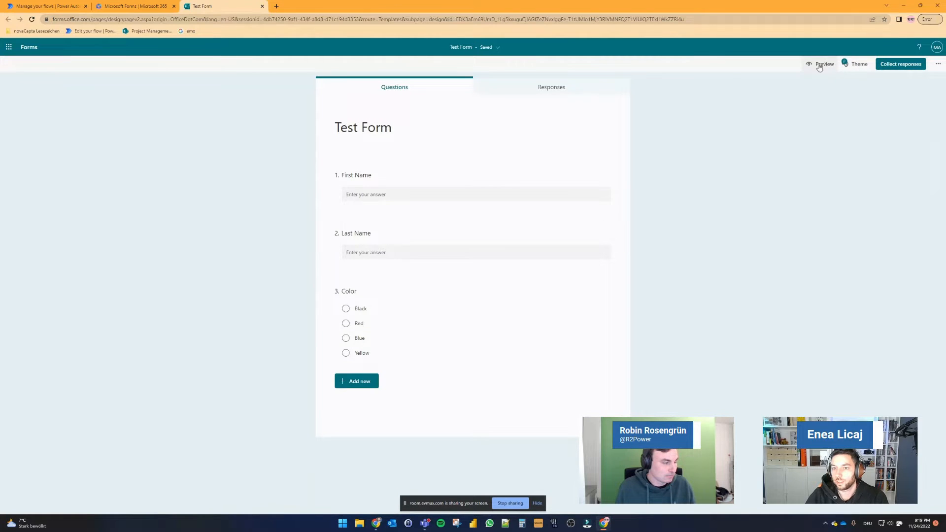
Step: Check the Responses page of the form, then open the form preview
{"action": "left_click", "coordinate": [551, 92]}
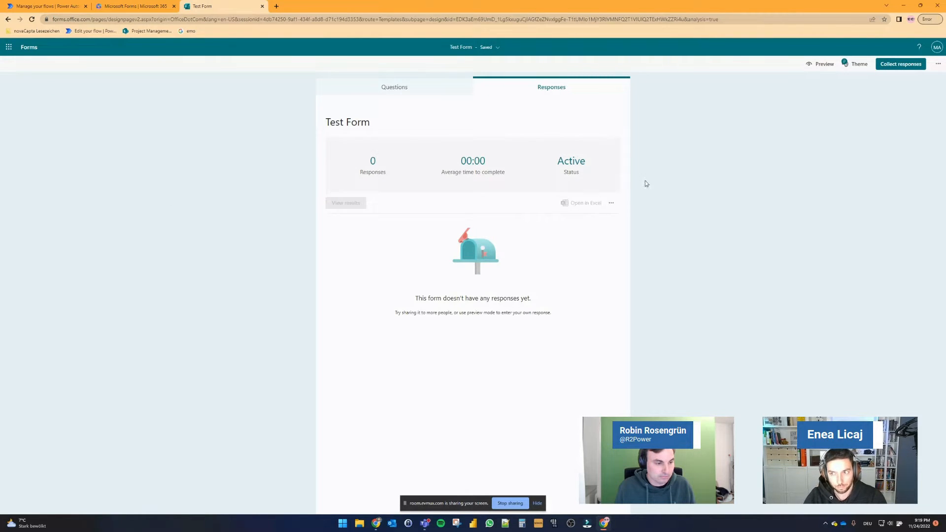
{"action": "left_click", "coordinate": [393, 86]}
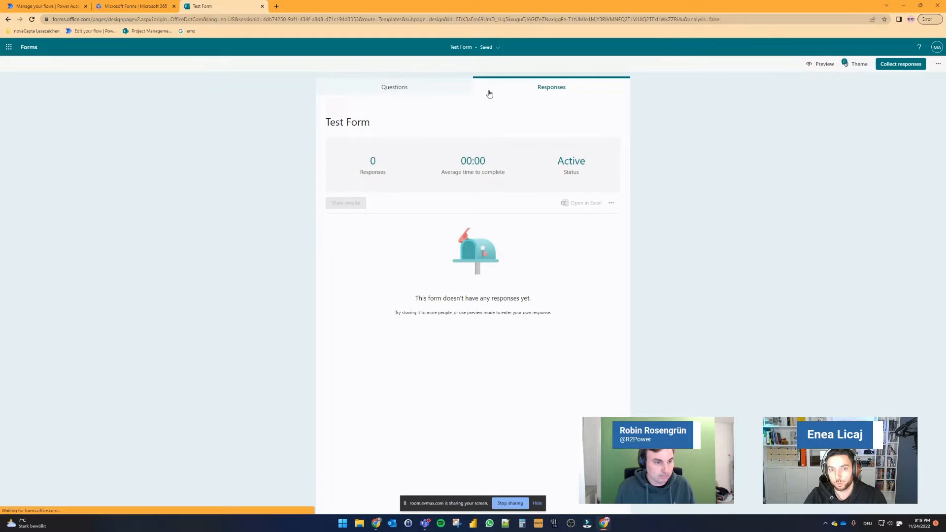
{"action": "left_click", "coordinate": [817, 66]}
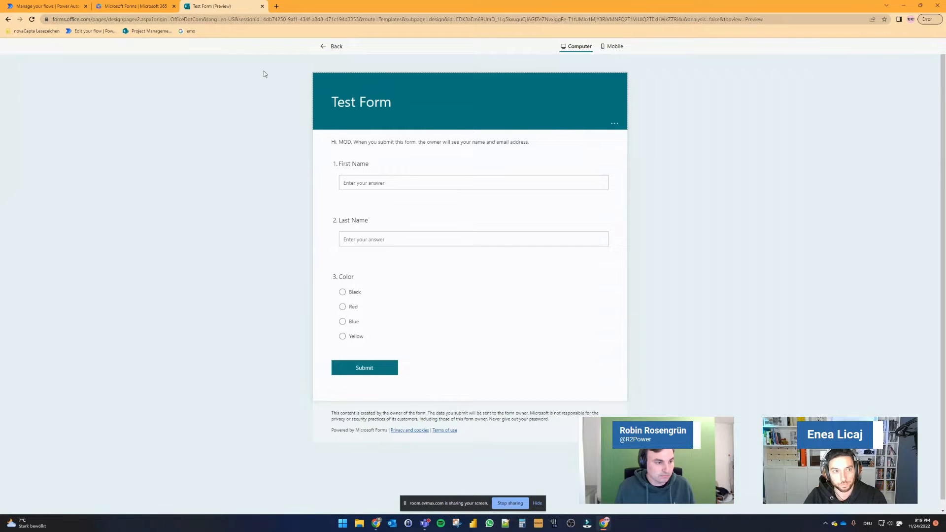
Step: Create a manually triggered instant cloud flow named "Get Forms Responses"
{"action": "left_click", "coordinate": [47, 6]}
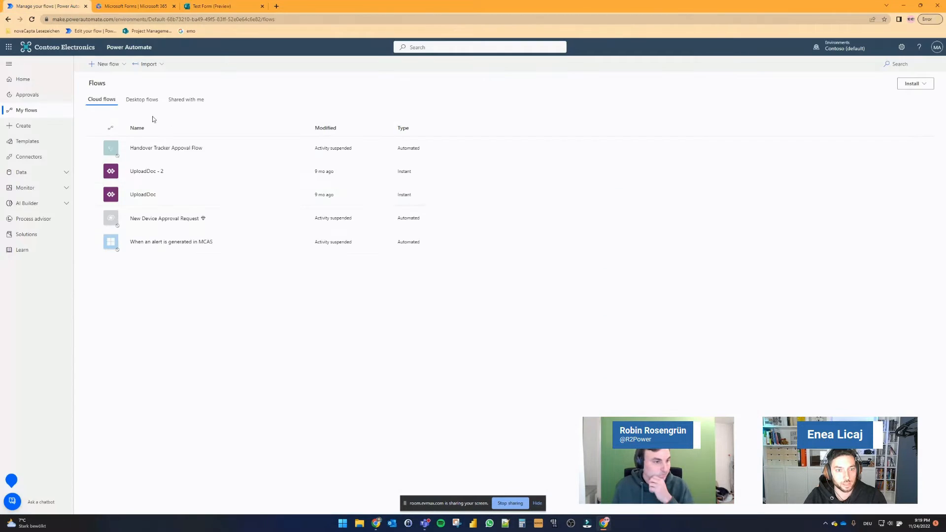
{"action": "left_click", "coordinate": [109, 64]}
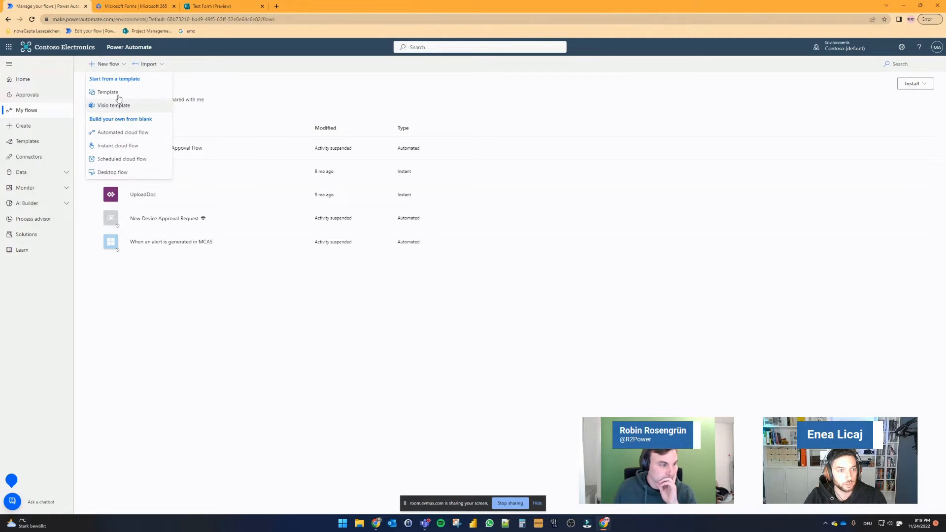
{"action": "left_click", "coordinate": [116, 147]}
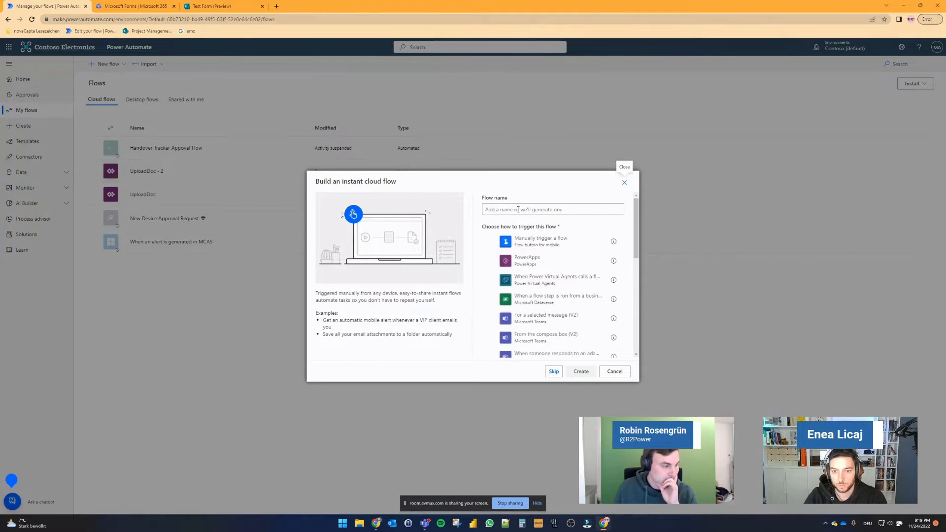
{"action": "left_click", "coordinate": [551, 247]}
{"action": "left_click", "coordinate": [555, 211]}
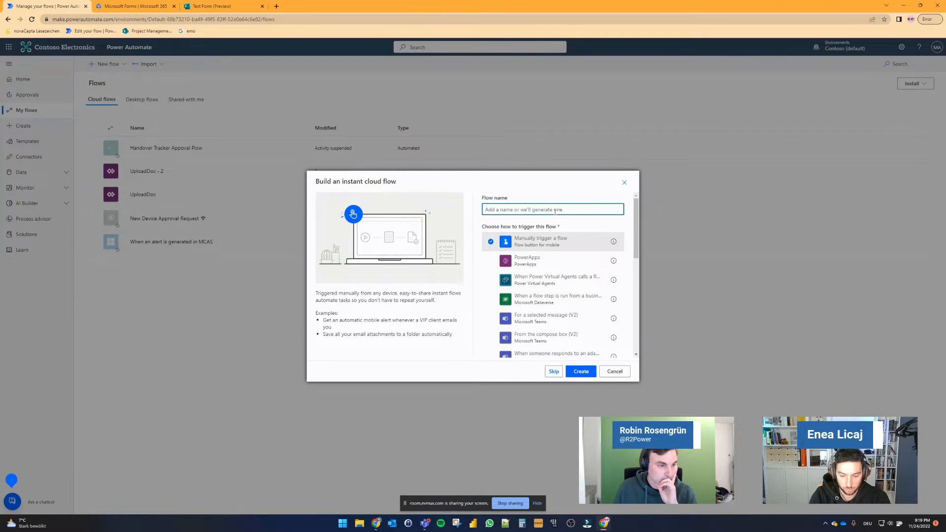
{"action": "type", "text": "Get Forms "}
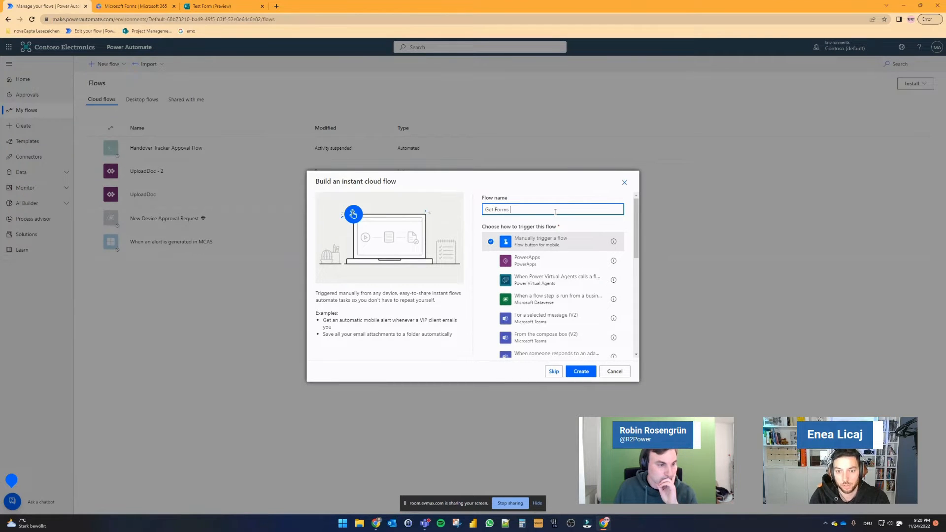
{"action": "type", "text": "Responses"}
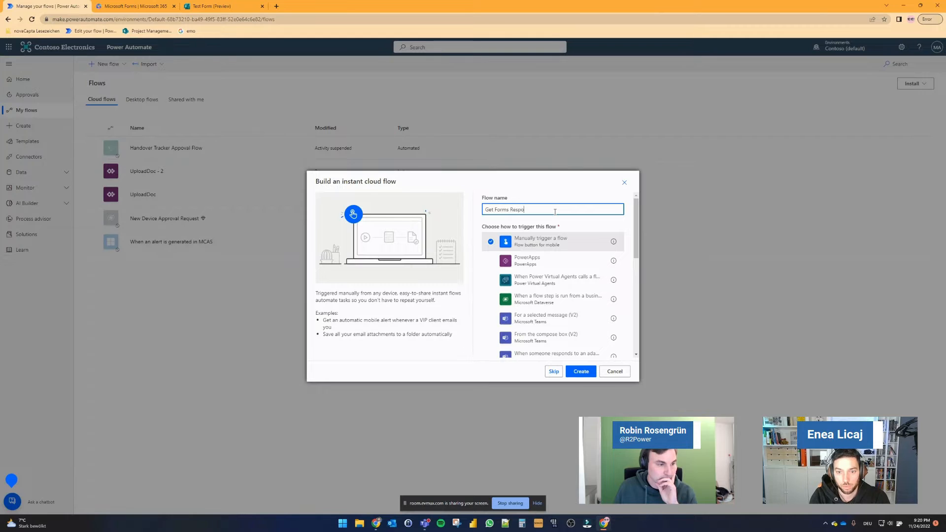
{"action": "left_click", "coordinate": [580, 372]}
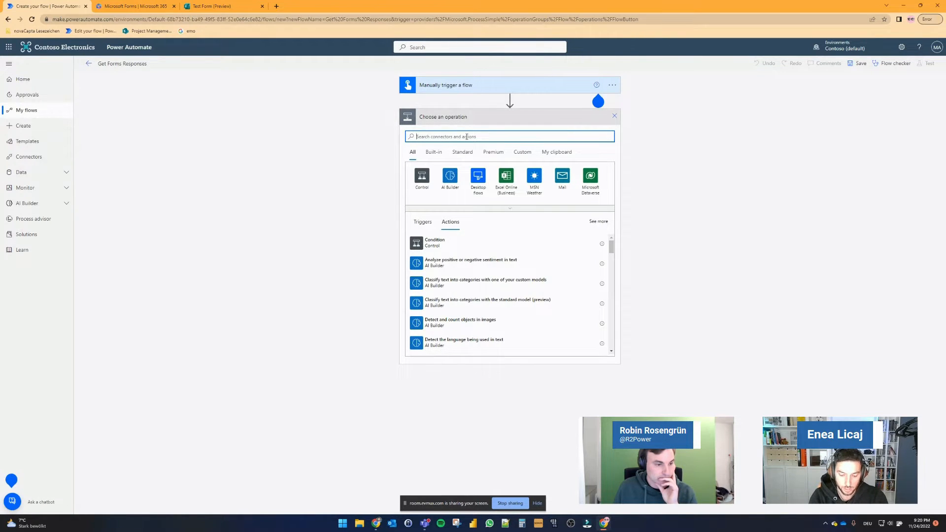
Step: Add a "Send an HTTP request to SharePoint" action after the trigger
{"action": "type", "text": "send an "}
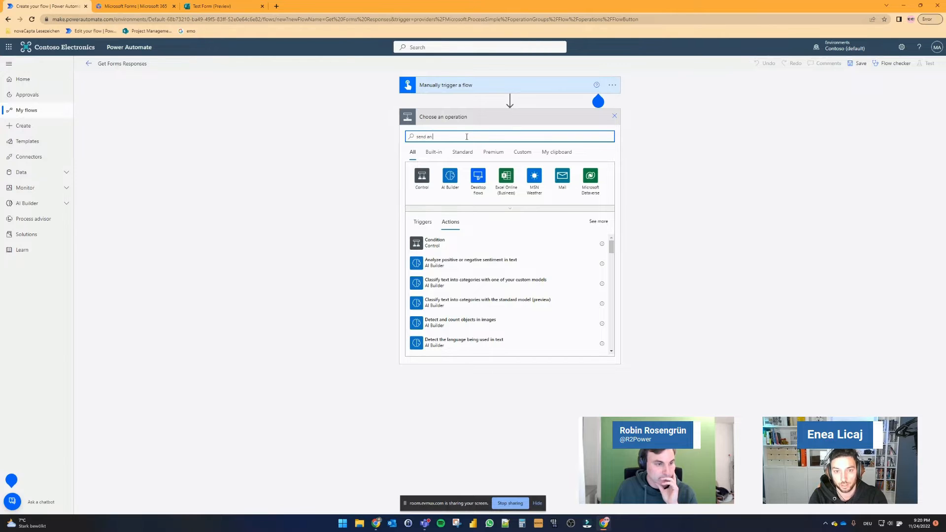
{"action": "type", "text": "Http req"}
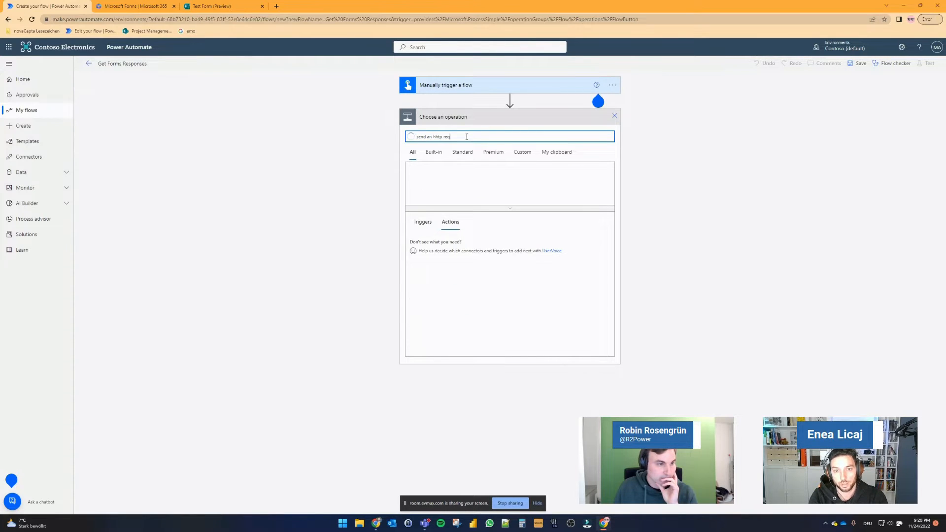
{"action": "type", "text": "uest to"}
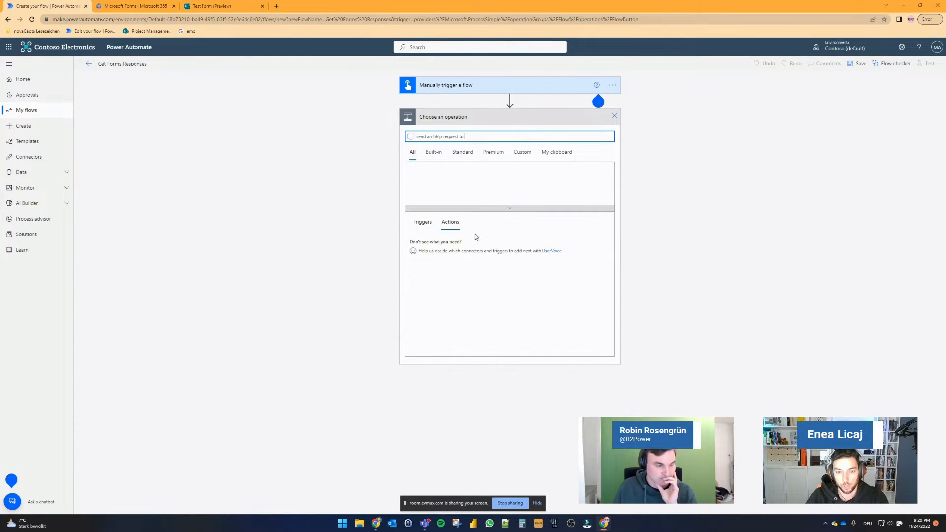
{"action": "left_click", "coordinate": [469, 286]}
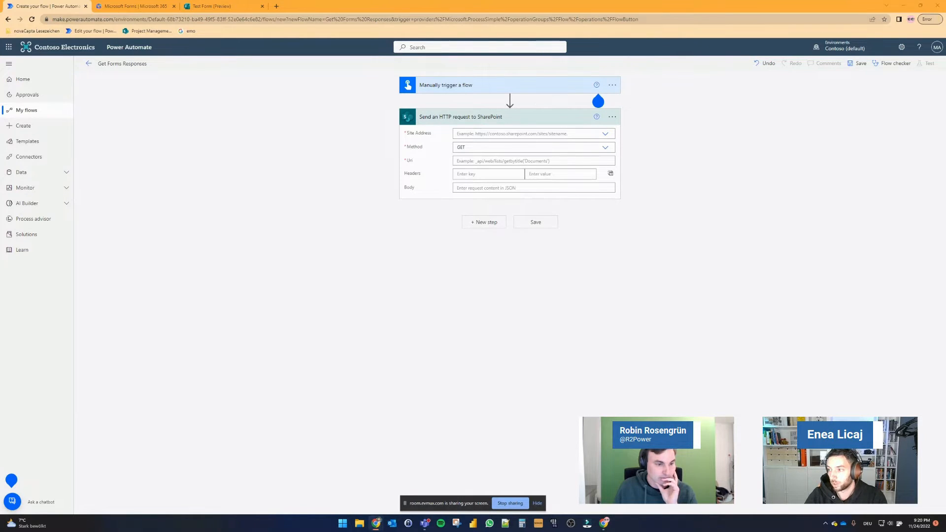
{"action": "left_click", "coordinate": [573, 134]}
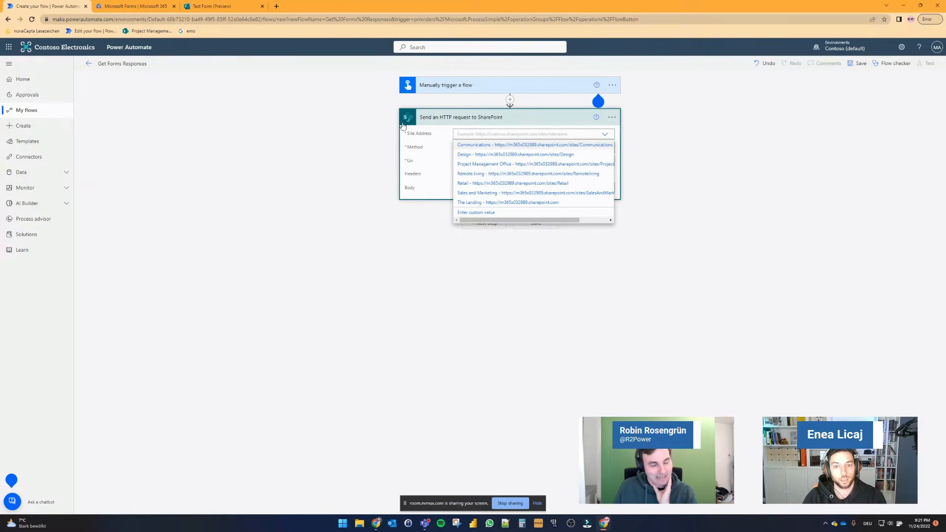
{"action": "left_click", "coordinate": [753, 139]}
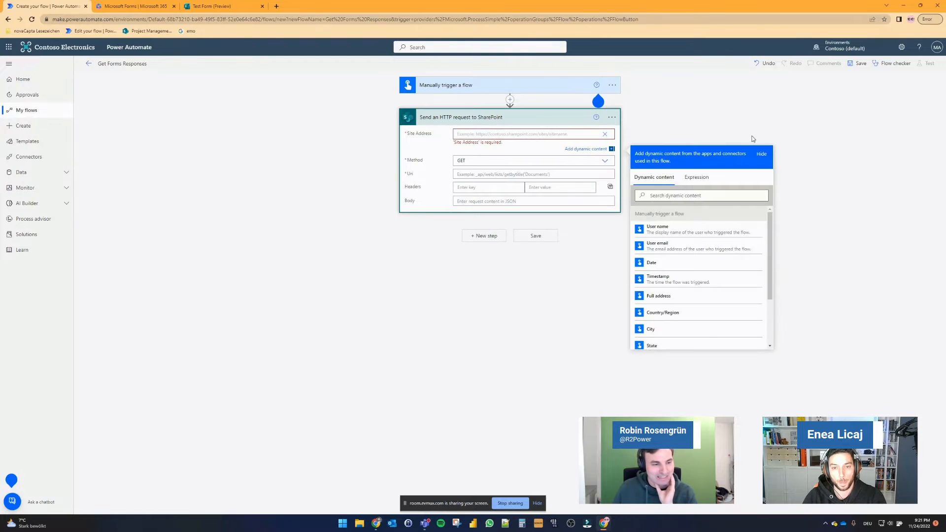
{"action": "type", "text": "https://forms.office.com"}
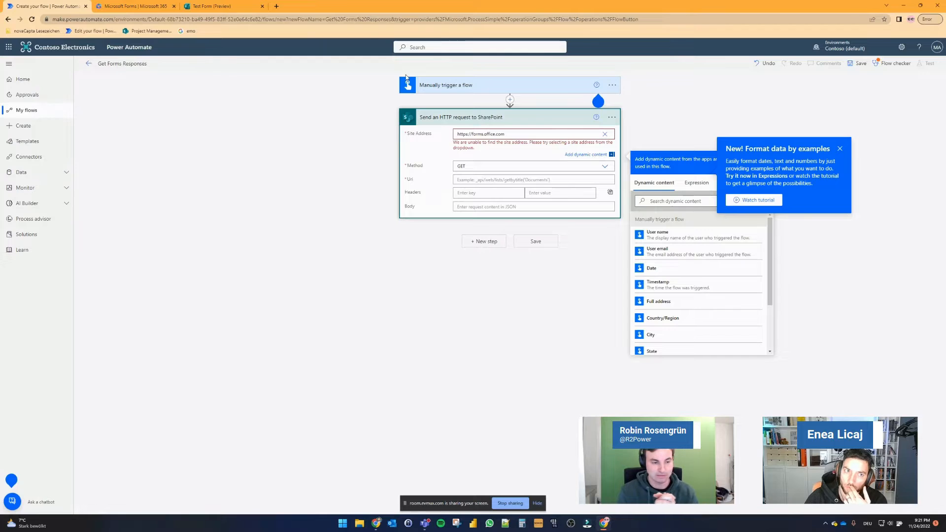
Step: Dismiss the "Format data by examples" tip in the flow editor
{"action": "left_click", "coordinate": [212, 6]}
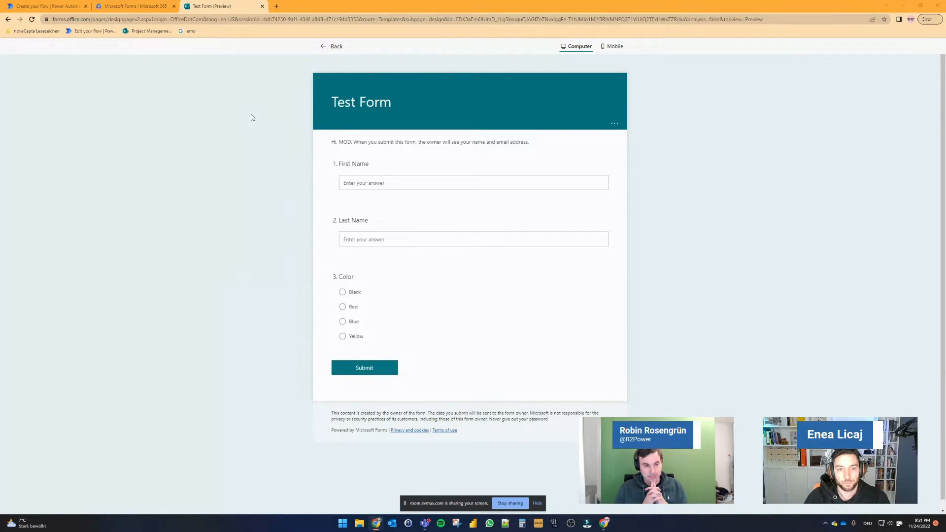
{"action": "left_click", "coordinate": [49, 6]}
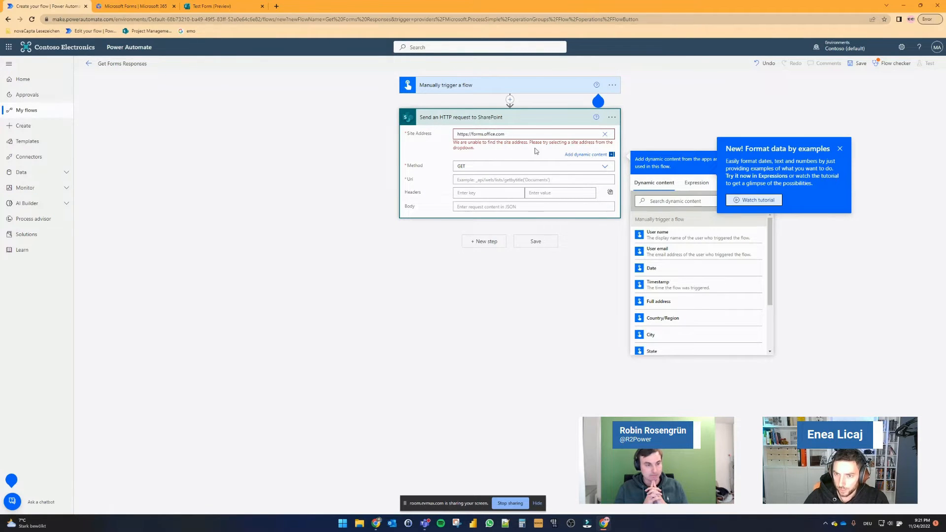
{"action": "left_click", "coordinate": [840, 149]}
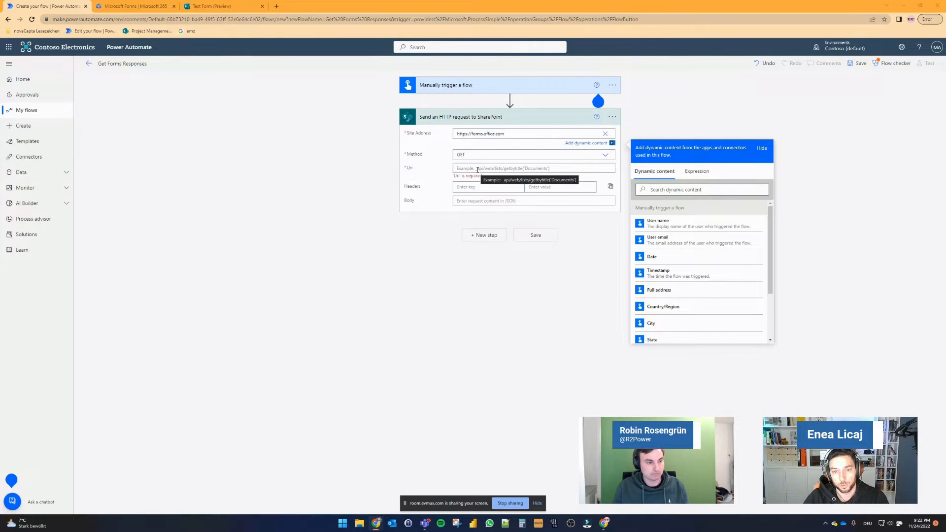
Step: Open the browser developer tools on the form preview and widen the panel
{"action": "left_click", "coordinate": [211, 6]}
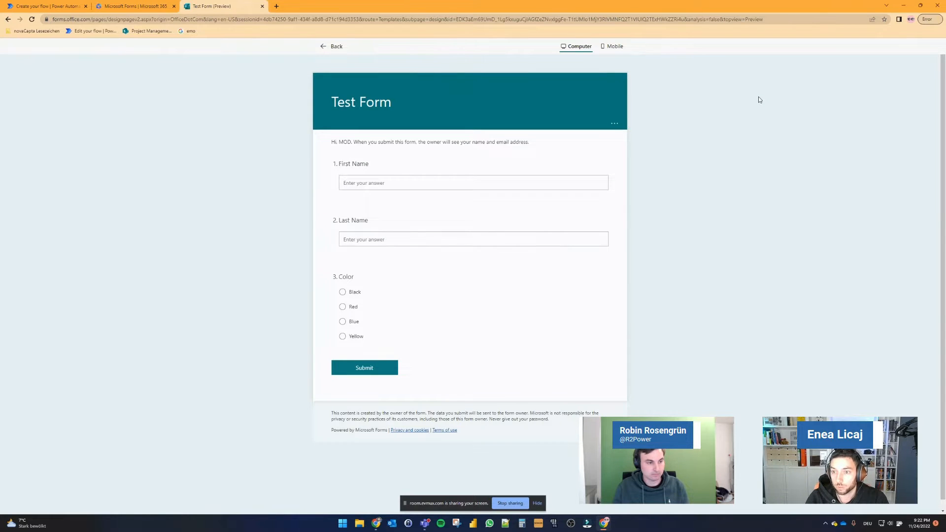
{"action": "key", "text": "F11"}
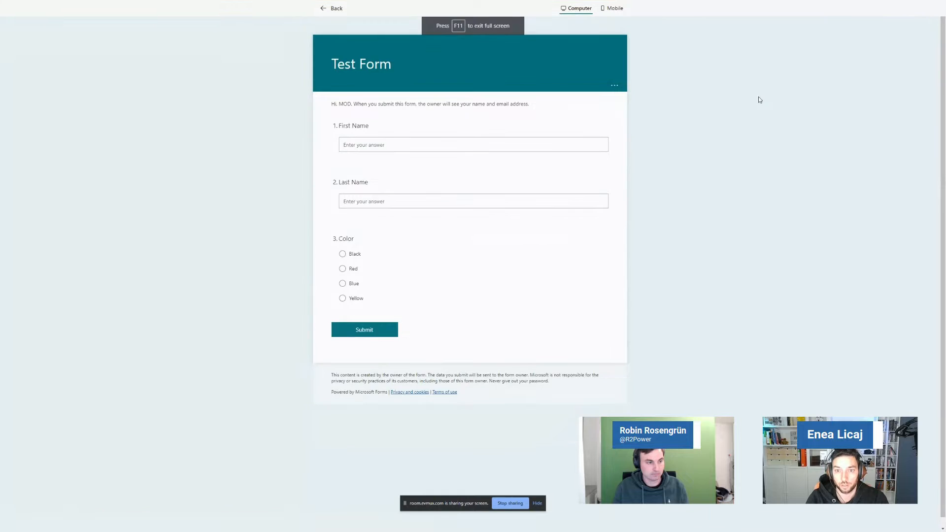
{"action": "key", "text": "F11"}
{"action": "key", "text": "F12"}
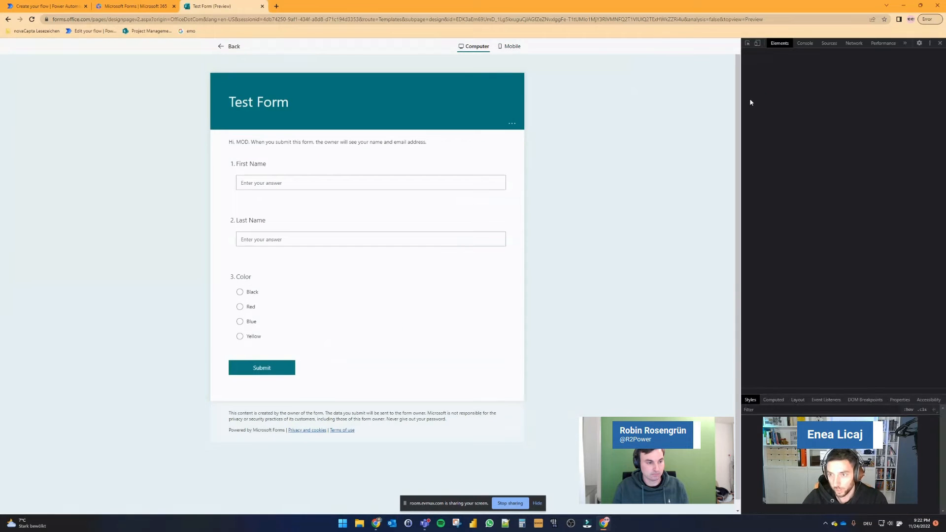
{"action": "left_click_drag", "start_coordinate": [741, 106], "coordinate": [547, 129]}
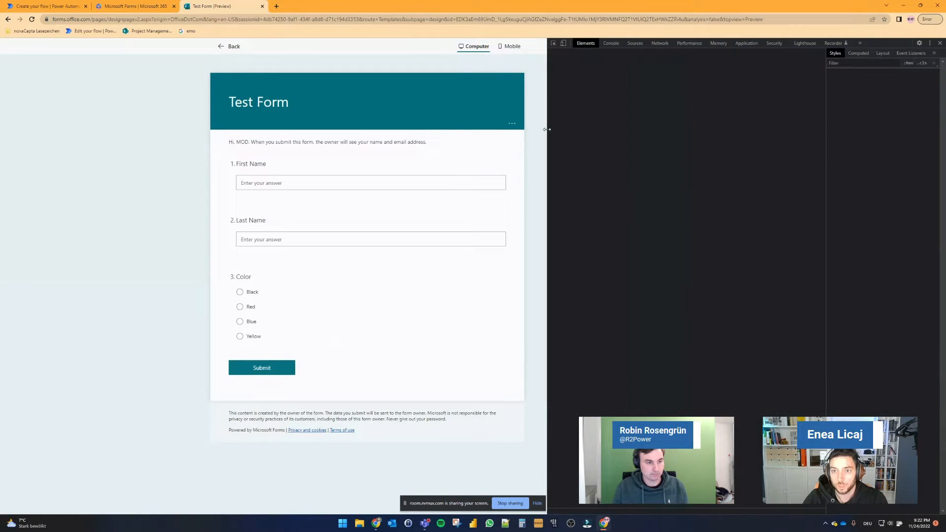
Step: Record network traffic while filling in a first and last name, choosing Red, and submitting the test form
{"action": "left_click", "coordinate": [658, 44]}
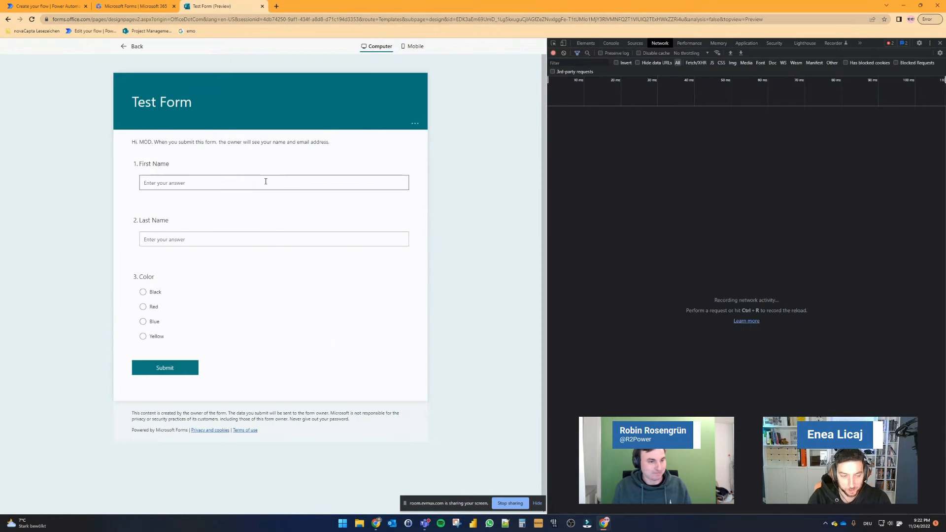
{"action": "left_click", "coordinate": [265, 181]}
{"action": "key", "text": "Tab"}
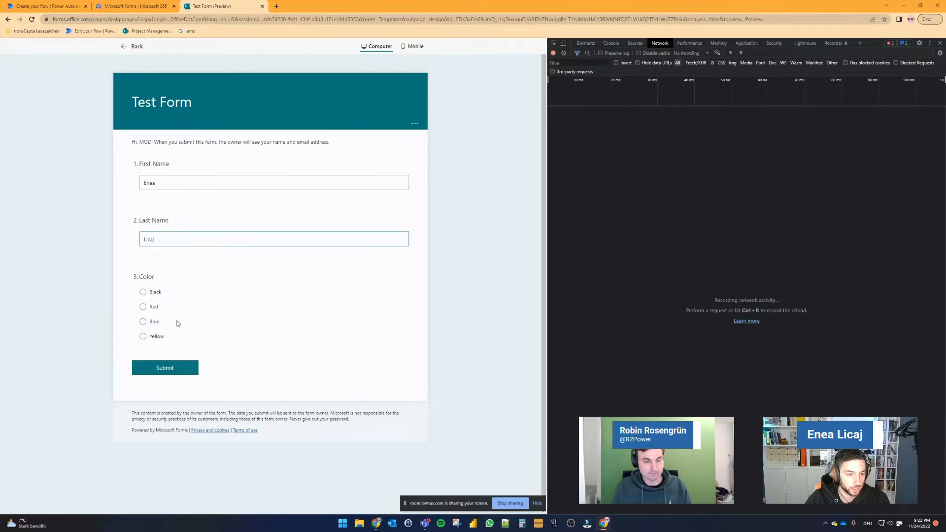
{"action": "left_click", "coordinate": [153, 307]}
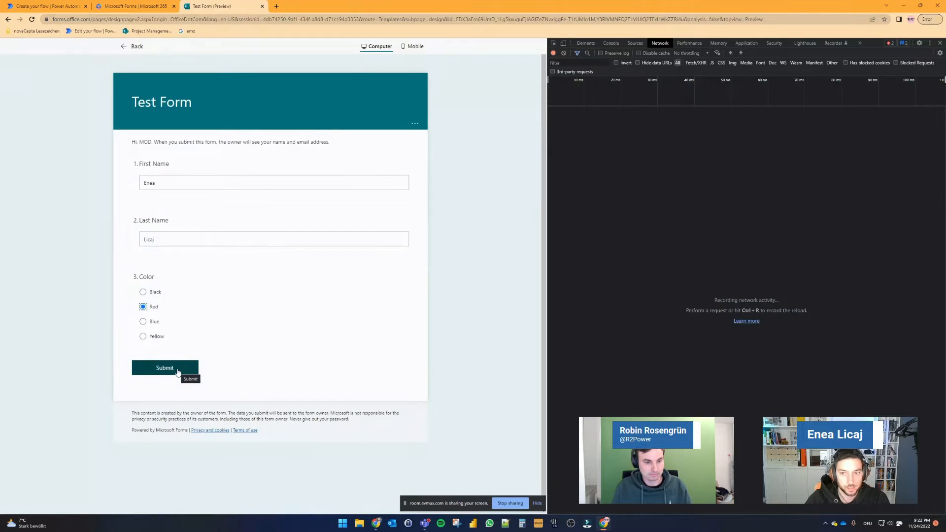
{"action": "left_click", "coordinate": [177, 371]}
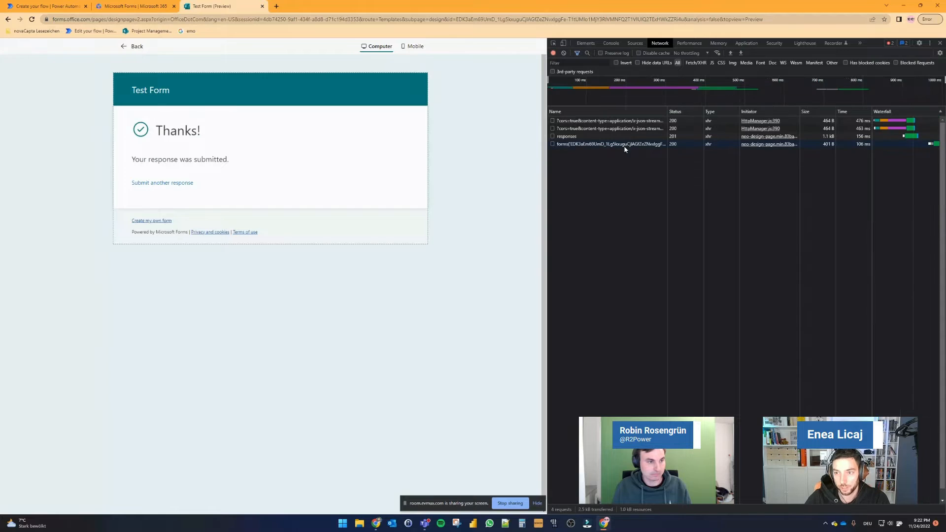
Step: Widen the developer tools, open the responses request, and select its request URL for copying
{"action": "left_click_drag", "start_coordinate": [545, 165], "coordinate": [500, 167]}
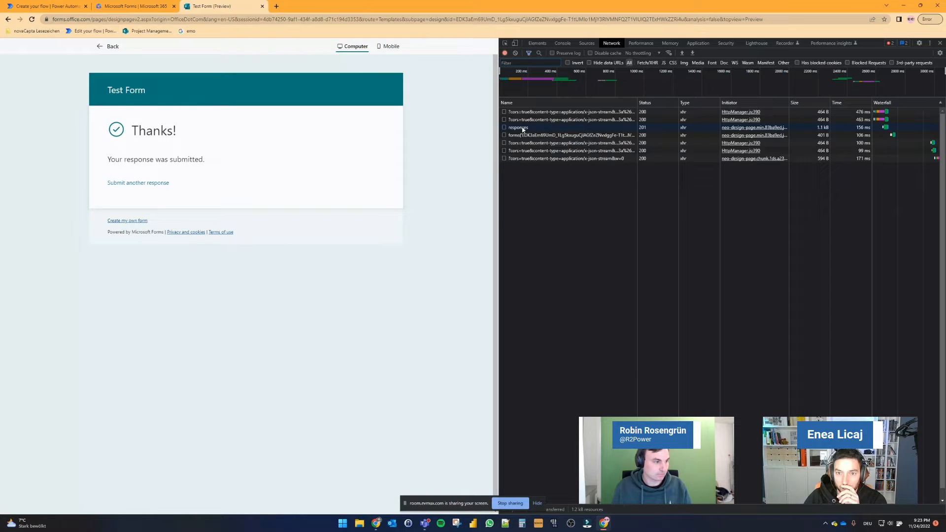
{"action": "left_click", "coordinate": [523, 129]}
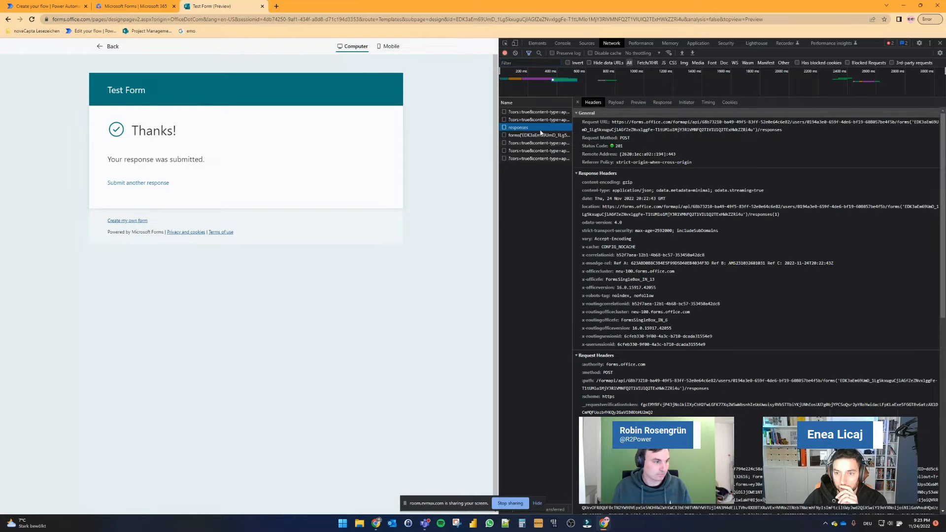
{"action": "triple_click", "coordinate": [783, 131]}
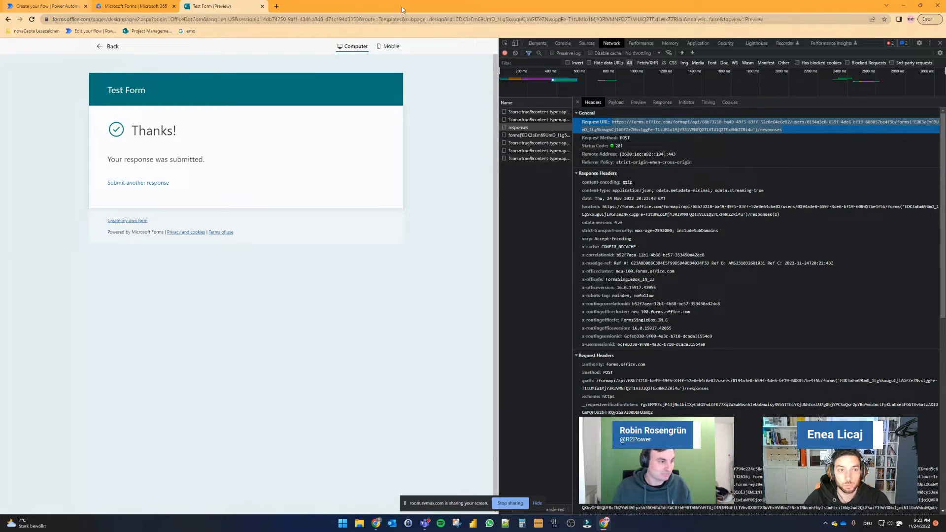
Step: Paste the copied responses request URL into the Uri field of the HTTP request action
{"action": "left_click", "coordinate": [85, 5]}
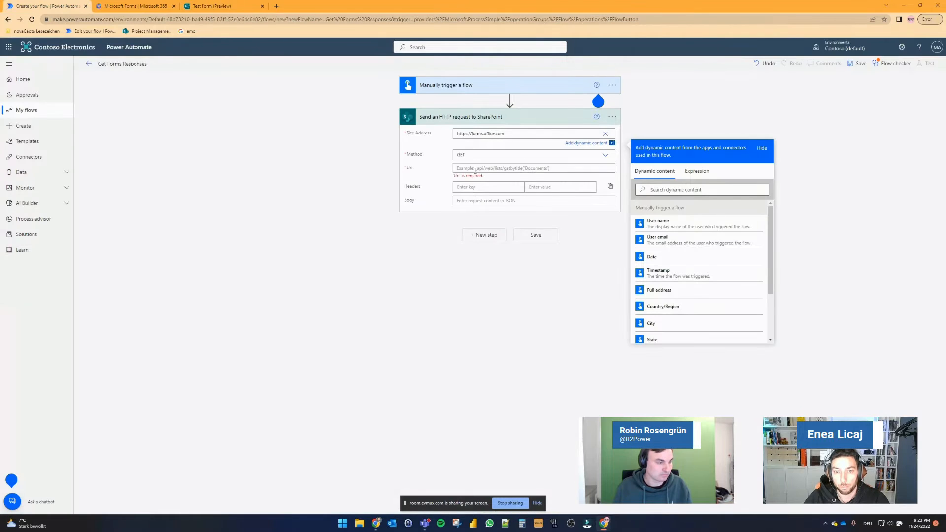
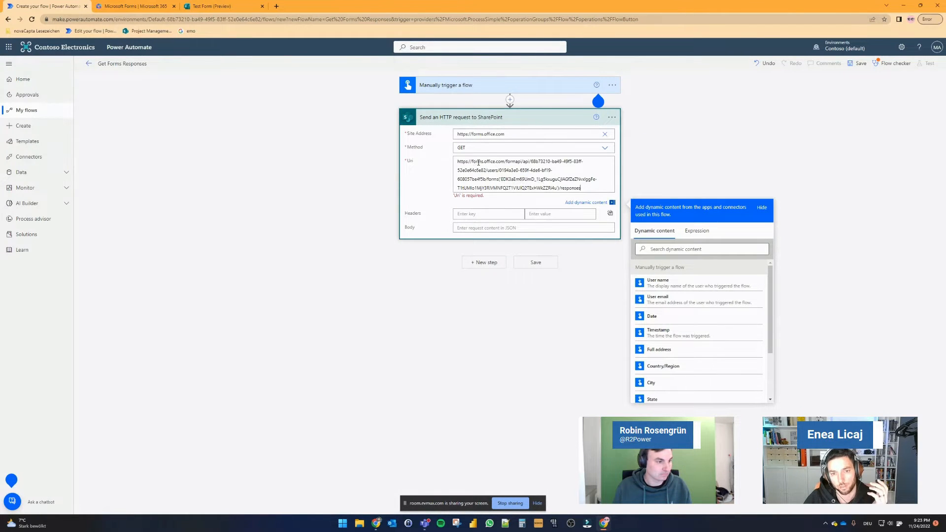
{"action": "mouse_move", "coordinate": [471, 162]}
{"action": "left_mouse_down"}
{"action": "mouse_move", "coordinate": [565, 162]}
{"action": "mouse_move", "coordinate": [482, 172]}
{"action": "left_mouse_up"}
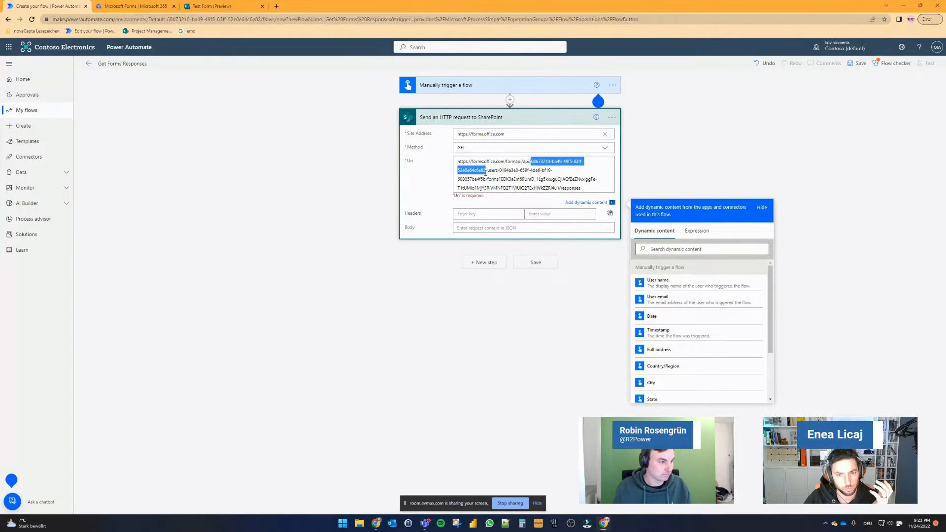
{"action": "left_click_drag", "start_coordinate": [499, 170], "coordinate": [558, 187]}
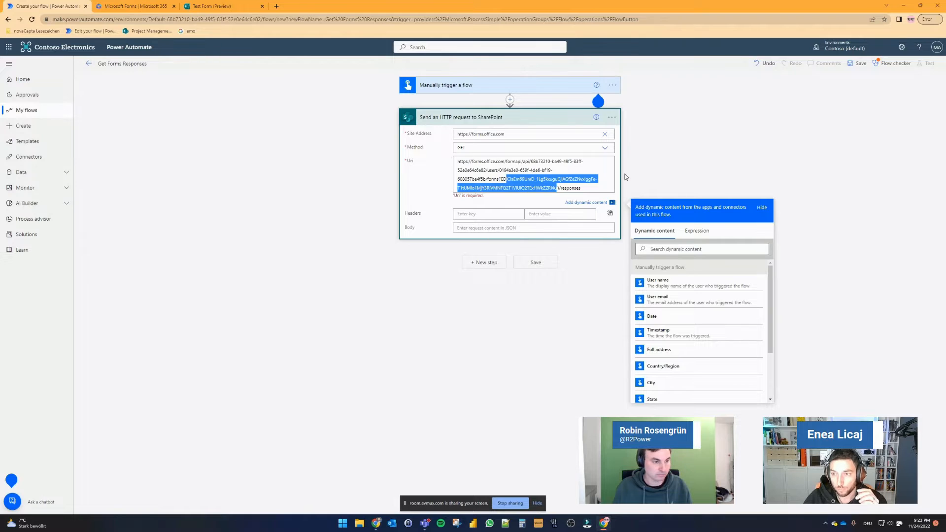
{"action": "left_click", "coordinate": [717, 160]}
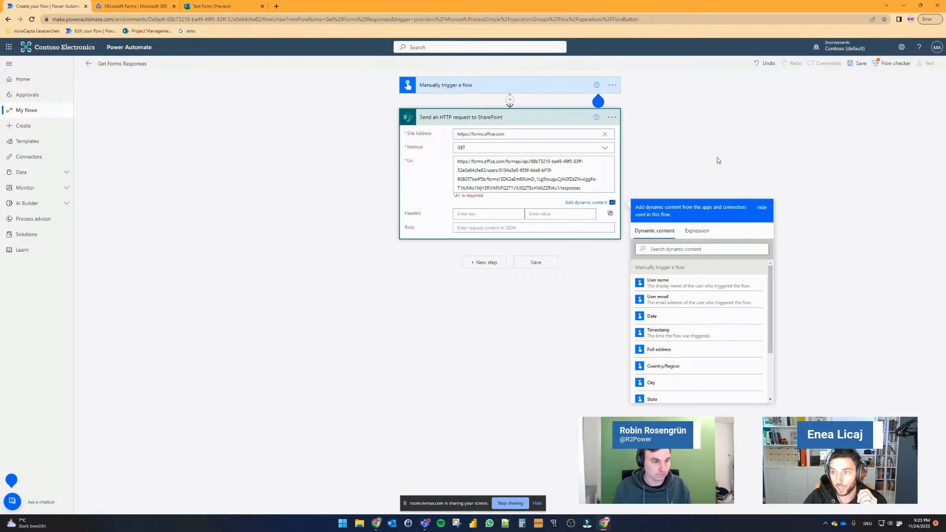
Step: Save and manually test the flow, then inspect the HTTP action's error details in the run
{"action": "left_click", "coordinate": [859, 66]}
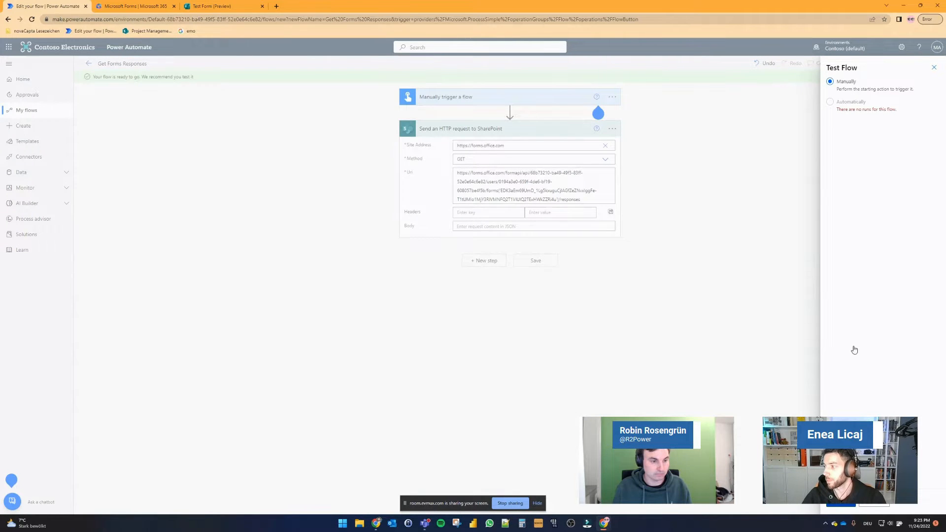
{"action": "left_click", "coordinate": [618, 270]}
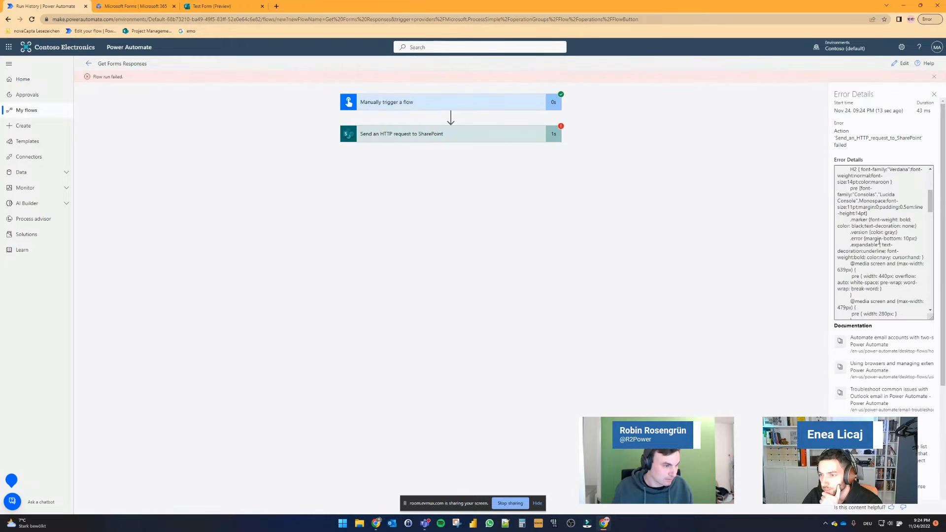
{"action": "scroll", "coordinate": [878, 241], "scroll_direction": "up", "scroll_amount": 4}
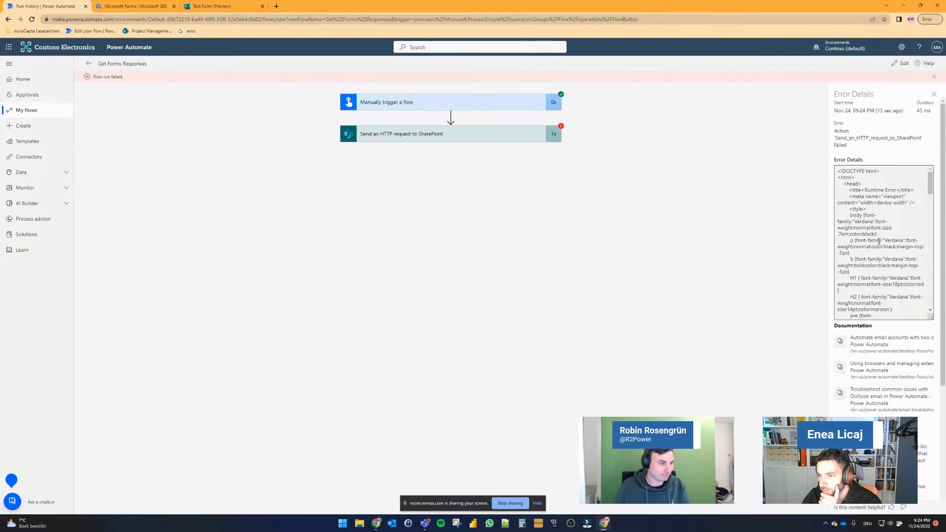
{"action": "left_click", "coordinate": [465, 136]}
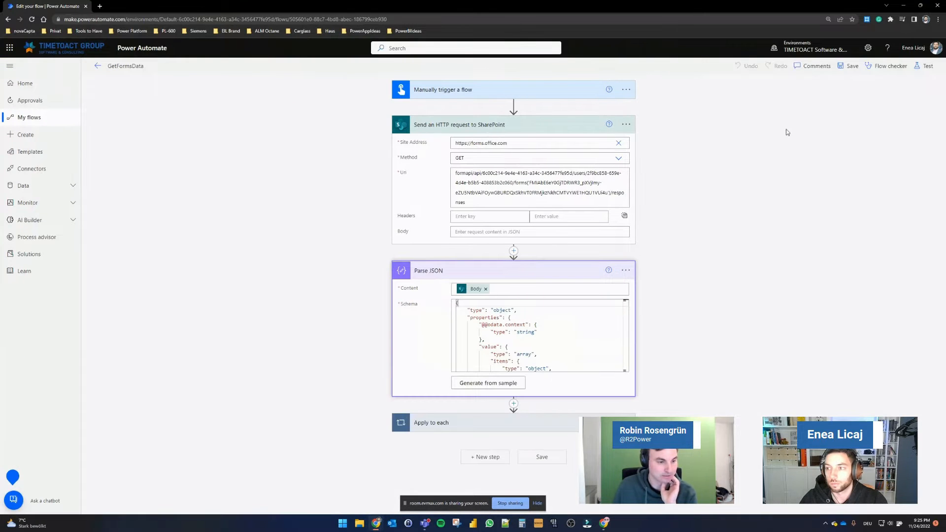
Step: Open the Company Car Order Form in Forms and review its questions and submitted responses
{"action": "left_click", "coordinate": [819, 138]}
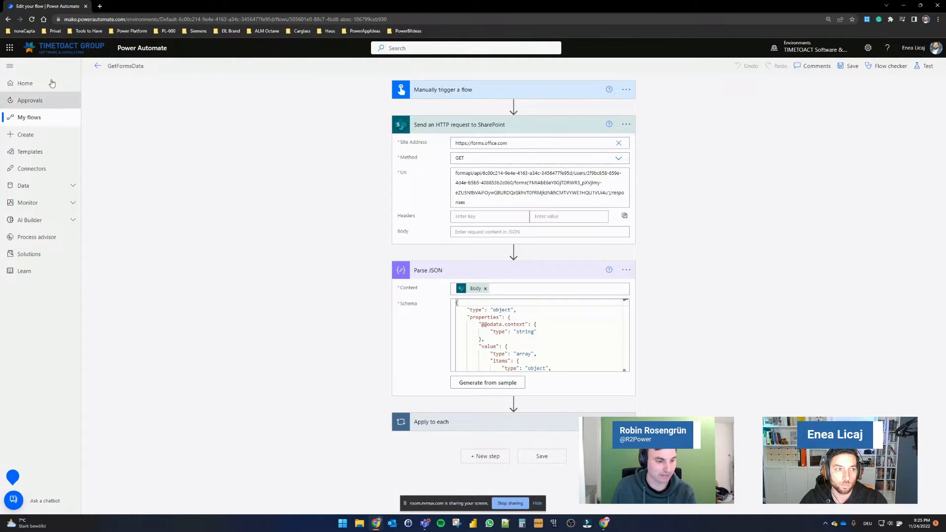
{"action": "left_click", "coordinate": [10, 48]}
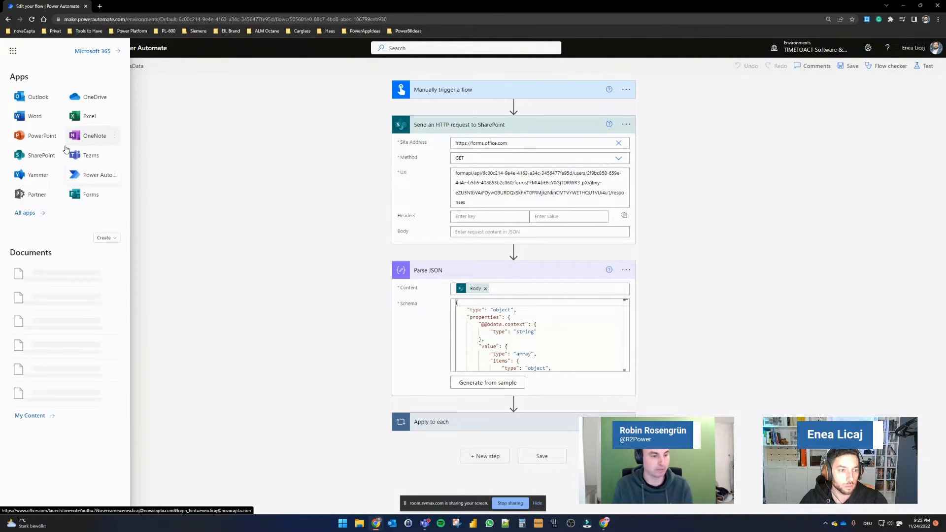
{"action": "left_click", "coordinate": [114, 194]}
{"action": "left_click", "coordinate": [119, 210]}
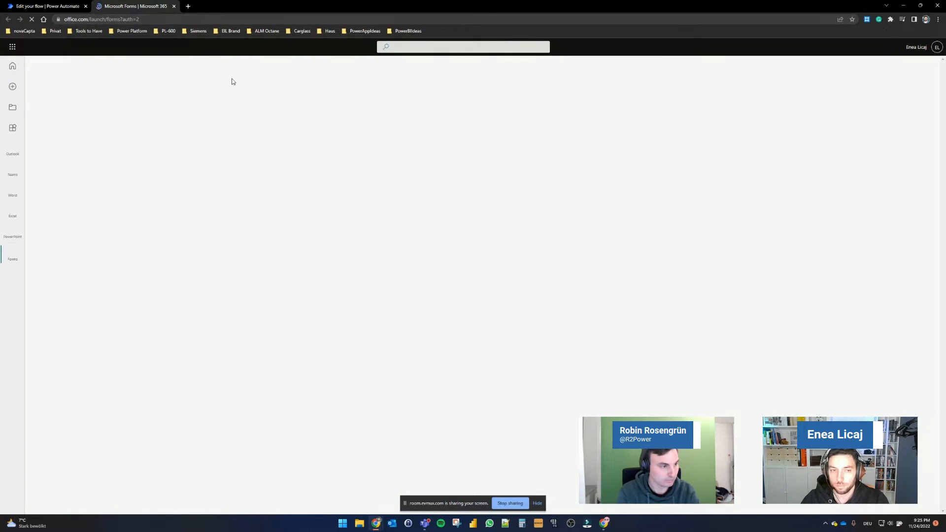
{"action": "left_click", "coordinate": [72, 6]}
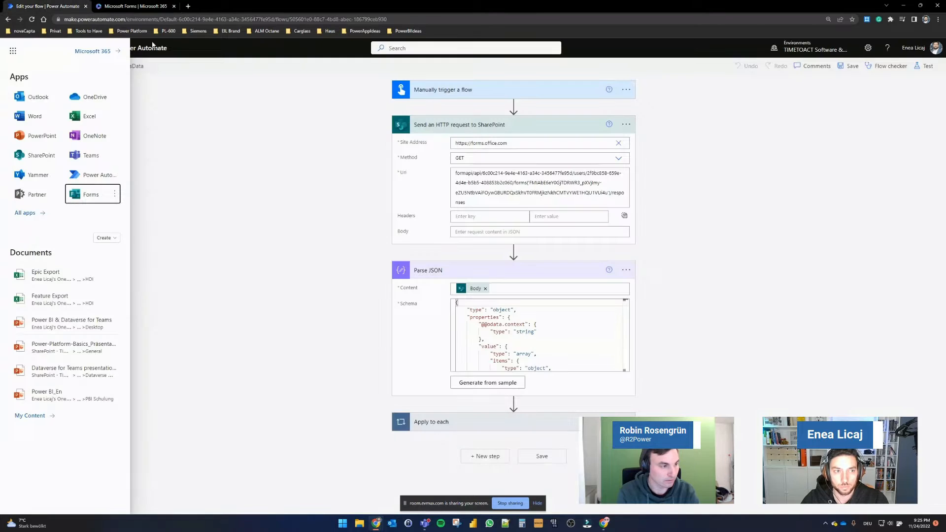
{"action": "left_click", "coordinate": [134, 6]}
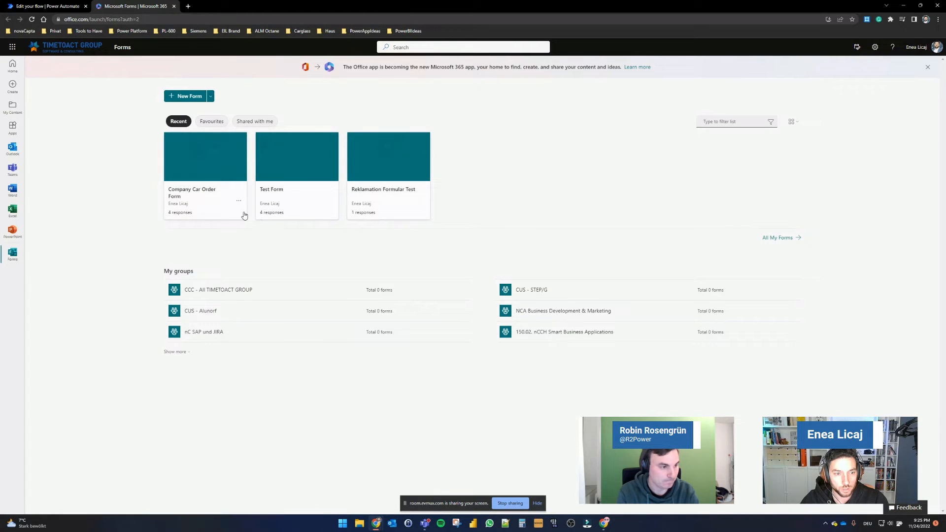
{"action": "left_click", "coordinate": [207, 173]}
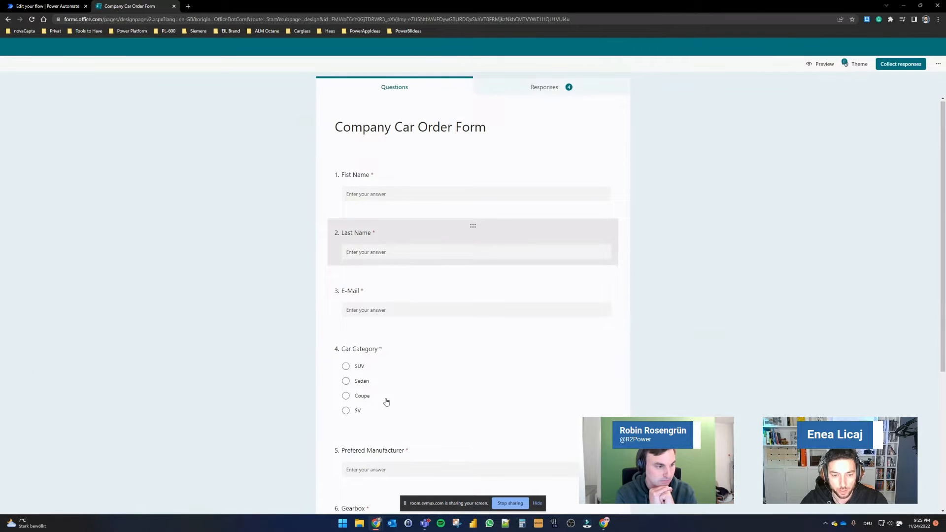
{"action": "scroll", "coordinate": [391, 389], "scroll_direction": "down", "scroll_amount": 4}
{"action": "scroll", "coordinate": [395, 364], "scroll_direction": "down", "scroll_amount": 1}
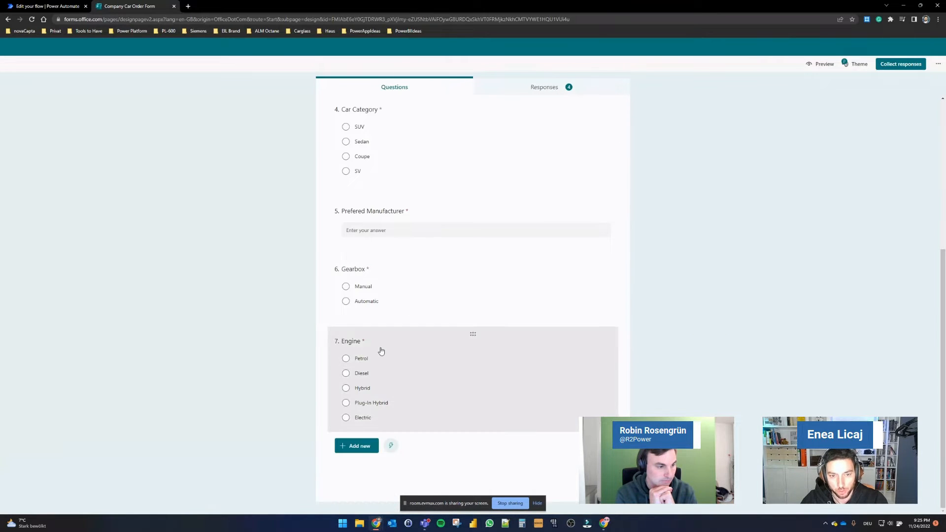
{"action": "scroll", "coordinate": [394, 271], "scroll_direction": "up", "scroll_amount": 5}
{"action": "left_click", "coordinate": [562, 88]}
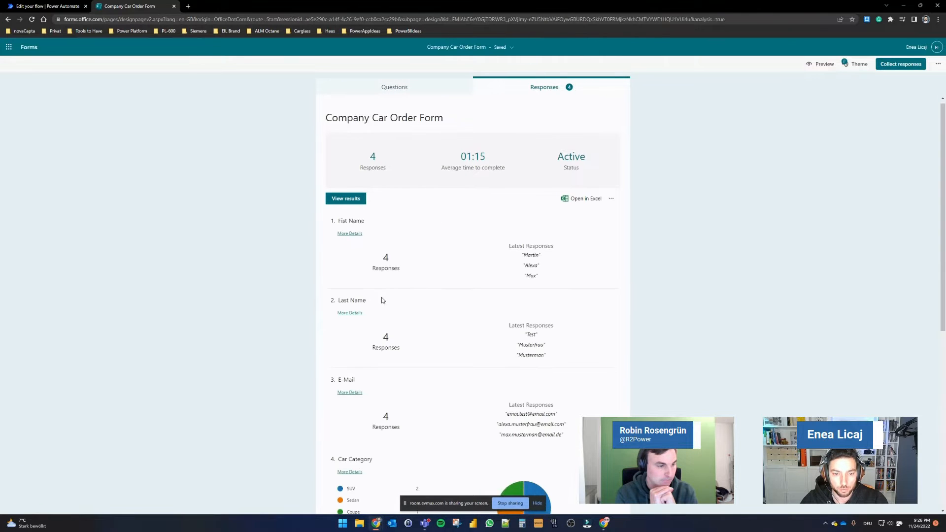
{"action": "scroll", "coordinate": [382, 301], "scroll_direction": "down", "scroll_amount": 4}
{"action": "scroll", "coordinate": [397, 276], "scroll_direction": "up", "scroll_amount": 4}
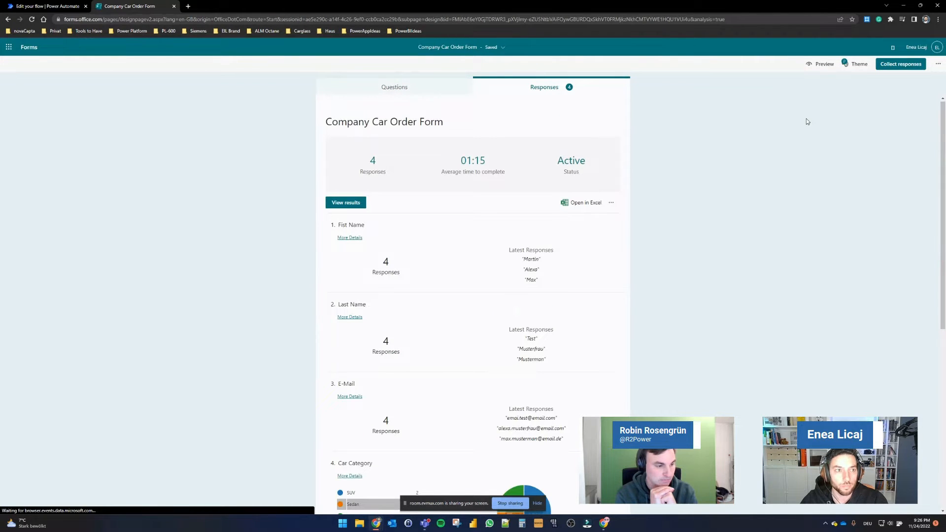
Step: Test the GetFormsData flow automatically with a recently used trigger
{"action": "left_click", "coordinate": [76, 6]}
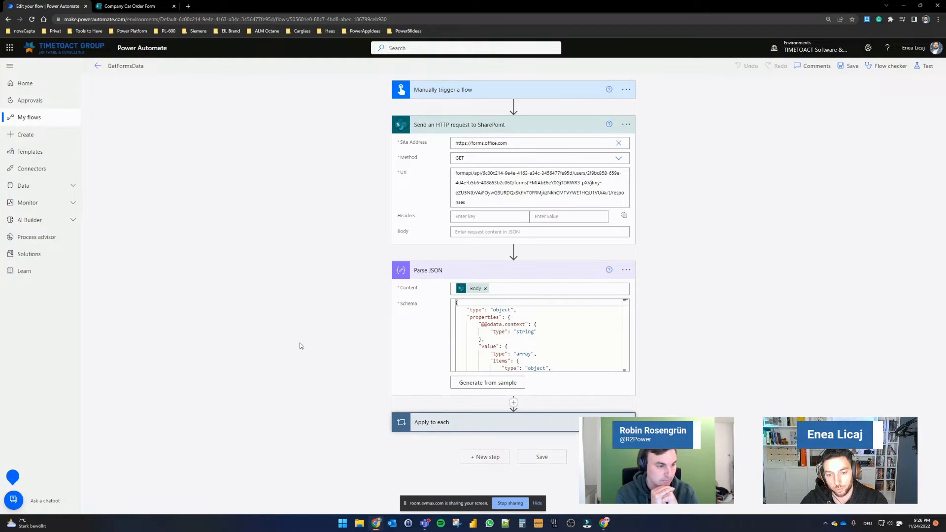
{"action": "left_click", "coordinate": [923, 67]}
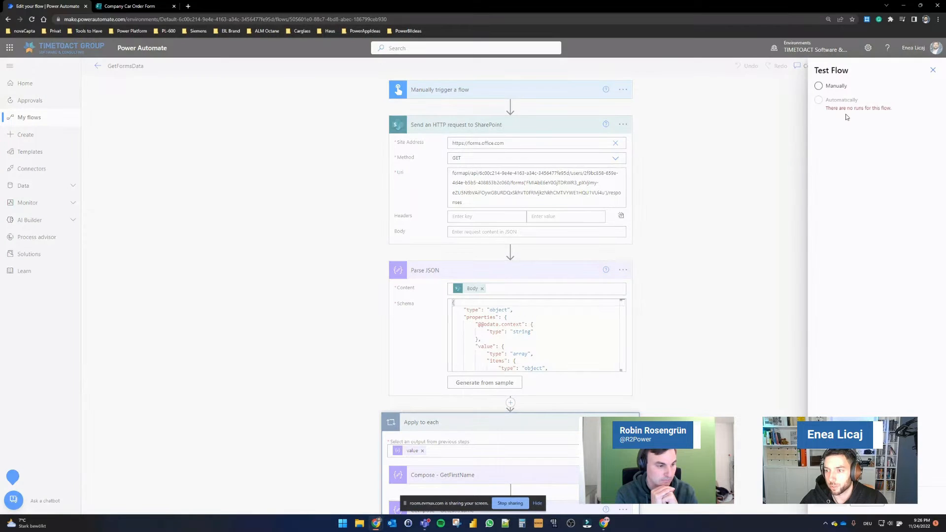
{"action": "left_click", "coordinate": [826, 108]}
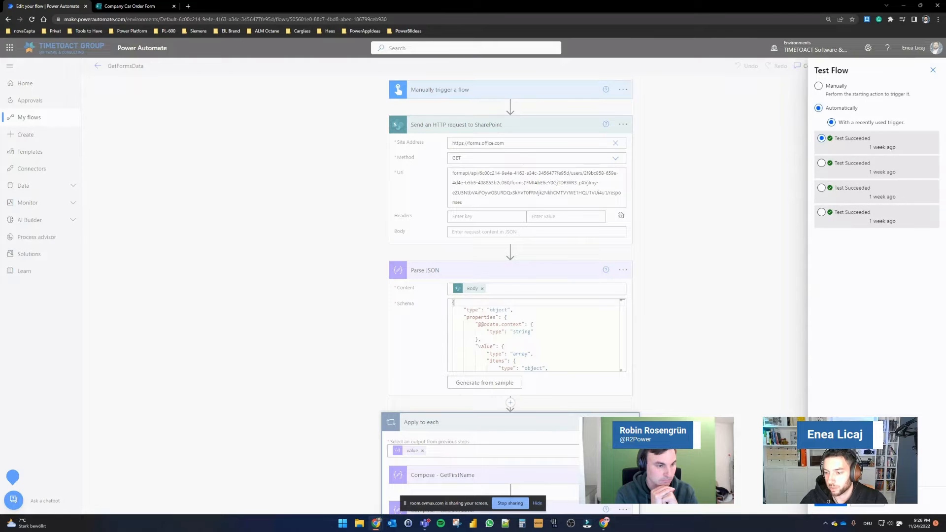
{"action": "left_click", "coordinate": [840, 503]}
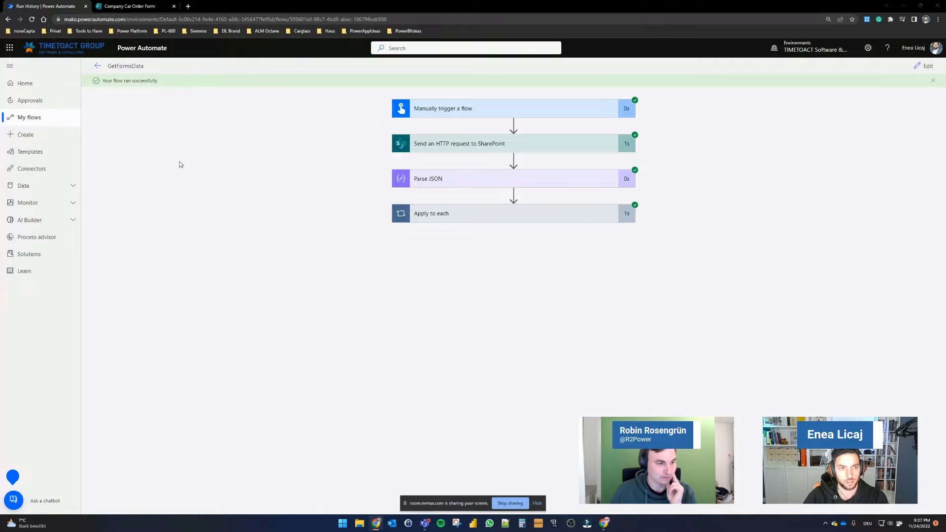
Step: Open the HTTP action's raw outputs from the run and examine the body's value array of responses
{"action": "left_click", "coordinate": [461, 149]}
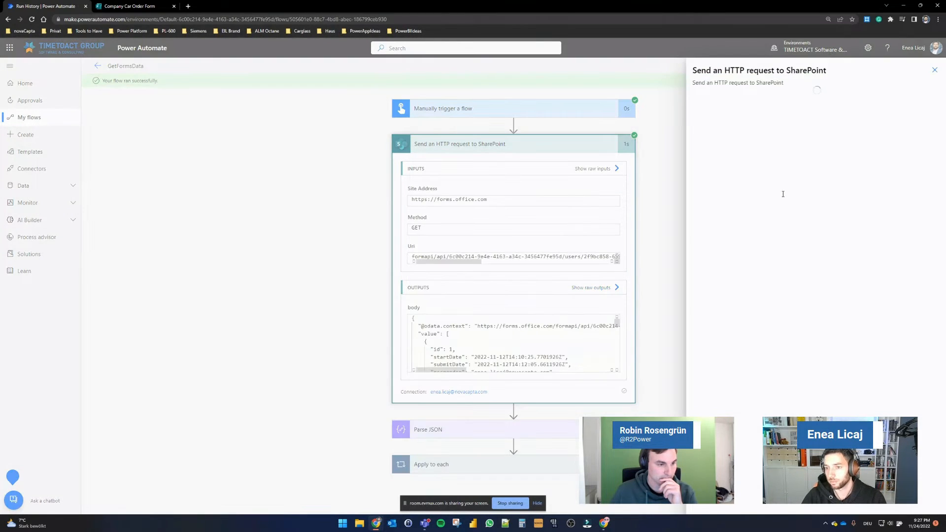
{"action": "scroll", "coordinate": [745, 224], "scroll_direction": "down", "scroll_amount": 5}
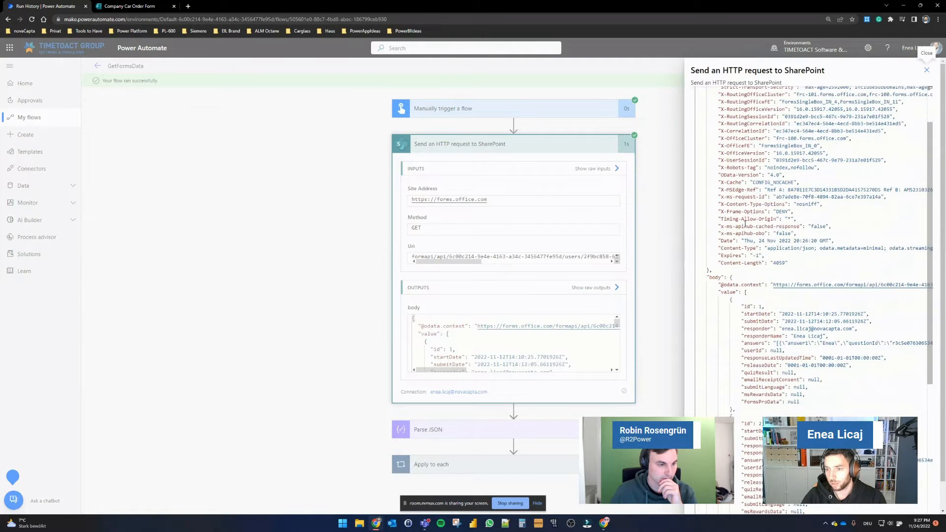
{"action": "scroll", "coordinate": [746, 223], "scroll_direction": "down", "scroll_amount": 3}
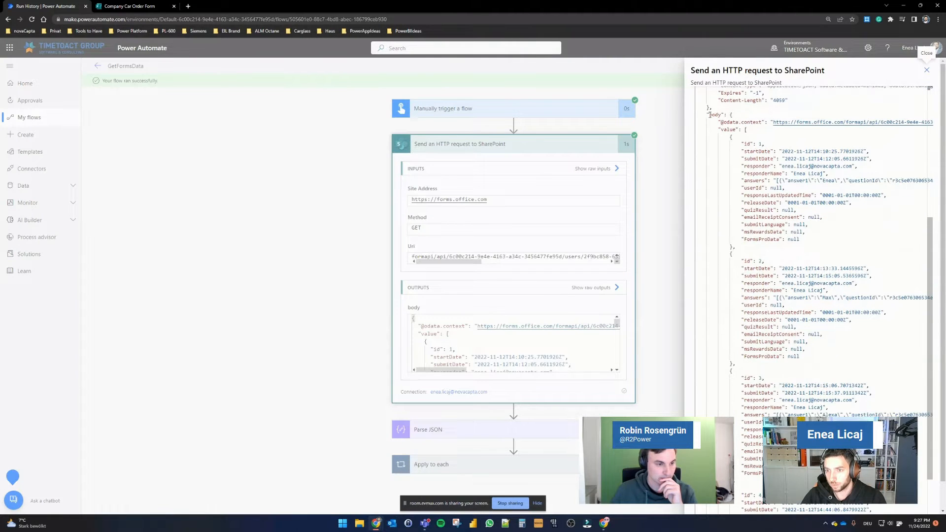
{"action": "left_click_drag", "start_coordinate": [710, 114], "coordinate": [731, 115]}
{"action": "left_click", "coordinate": [746, 130]}
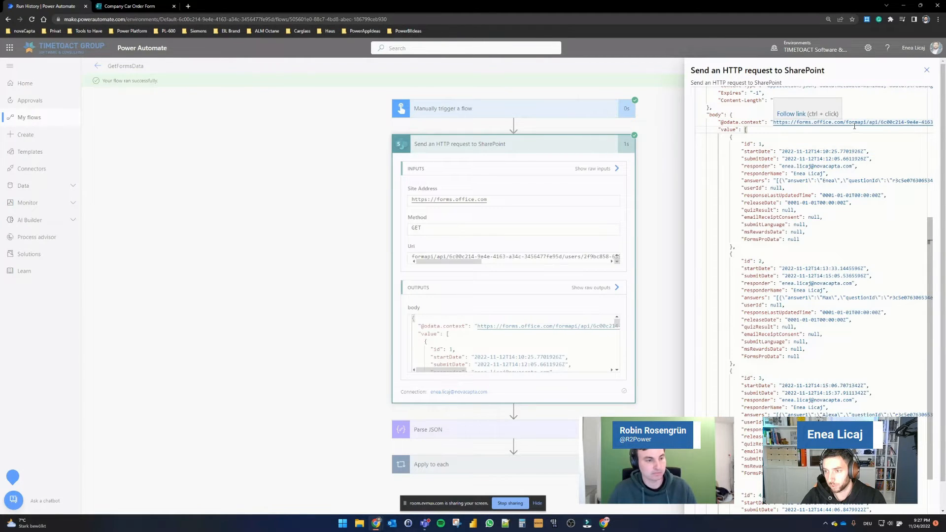
{"action": "left_click", "coordinate": [730, 136]}
{"action": "left_click_drag", "start_coordinate": [720, 129], "coordinate": [741, 130]}
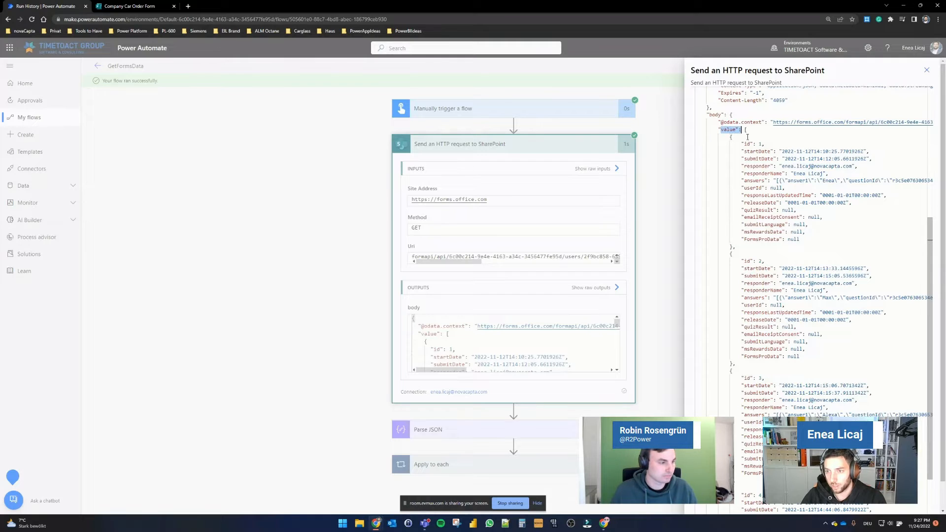
{"action": "double_click", "coordinate": [760, 144]}
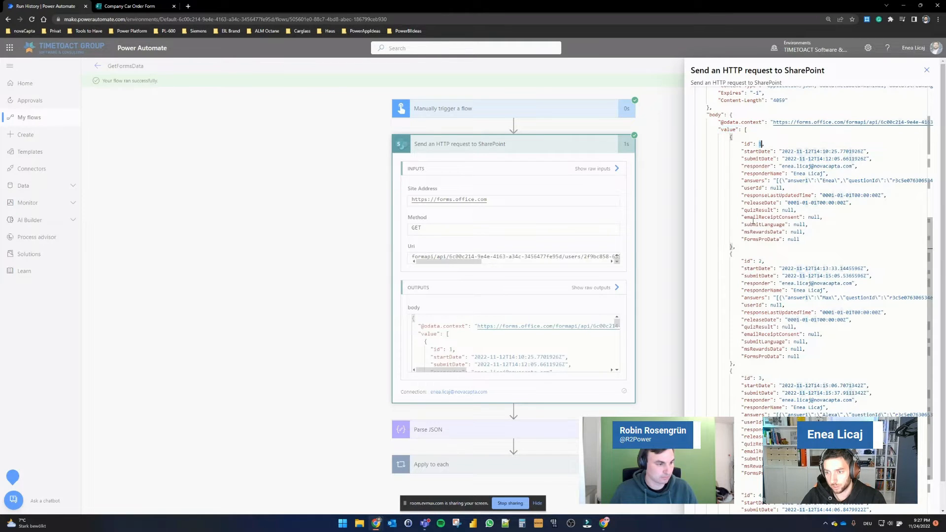
Step: Compare the response entries in the HTTP action's raw outputs with the submitted responses in the Company Car Order Form
{"action": "double_click", "coordinate": [760, 261]}
{"action": "scroll", "coordinate": [771, 320], "scroll_direction": "down", "scroll_amount": 1}
{"action": "scroll", "coordinate": [771, 321], "scroll_direction": "down", "scroll_amount": 2}
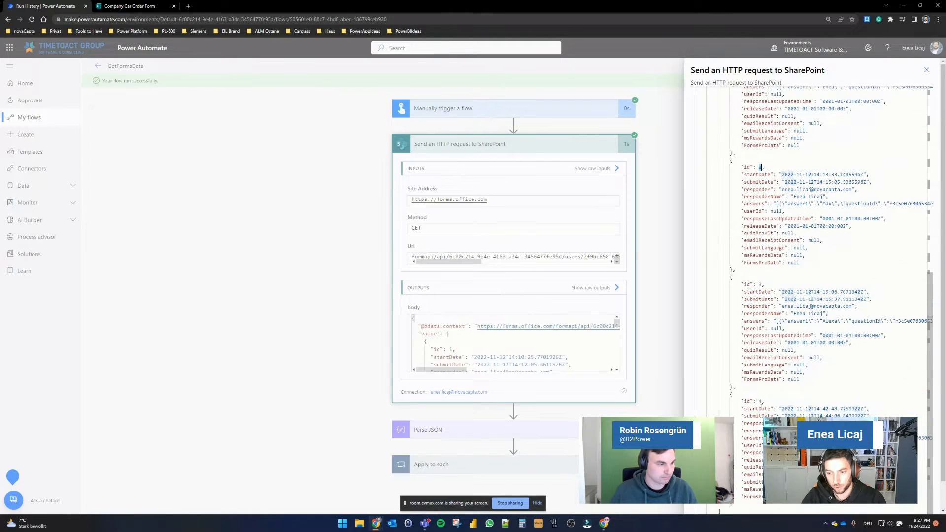
{"action": "left_click", "coordinate": [130, 6]}
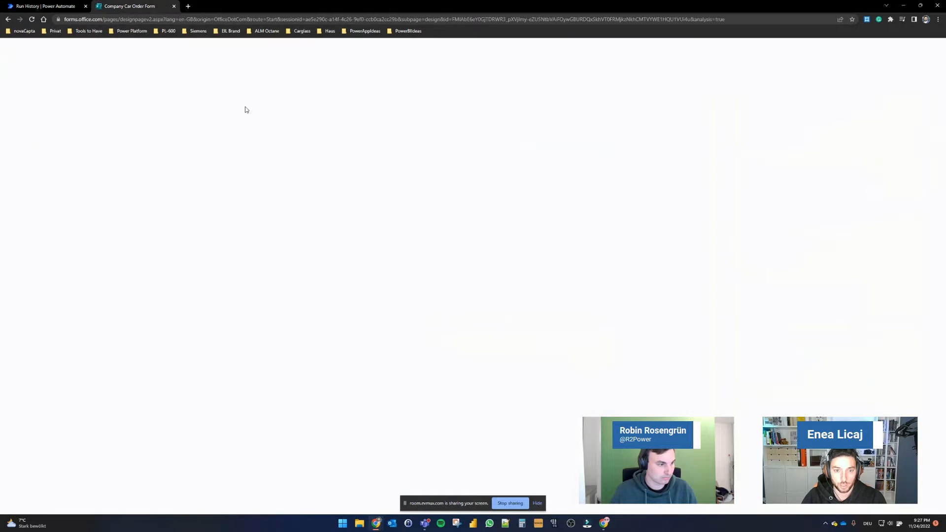
{"action": "scroll", "coordinate": [393, 260], "scroll_direction": "down", "scroll_amount": 4}
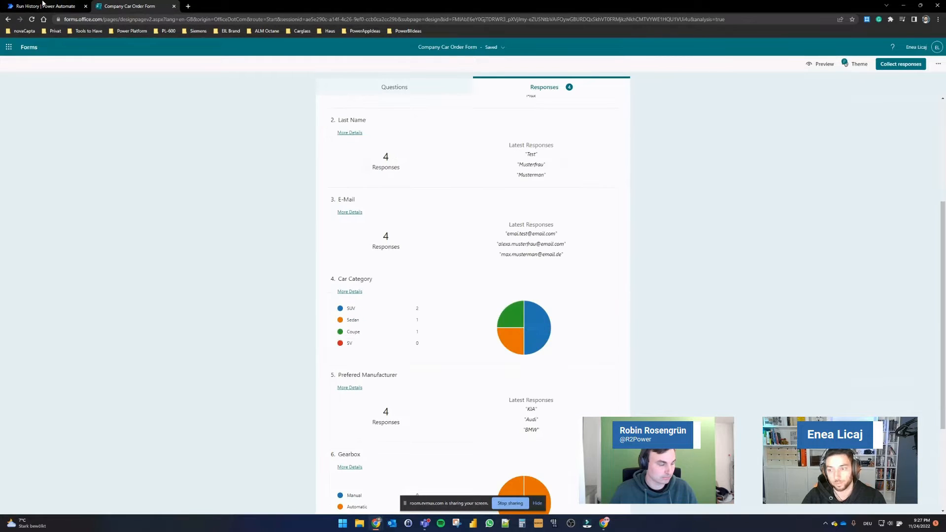
{"action": "left_click", "coordinate": [44, 6]}
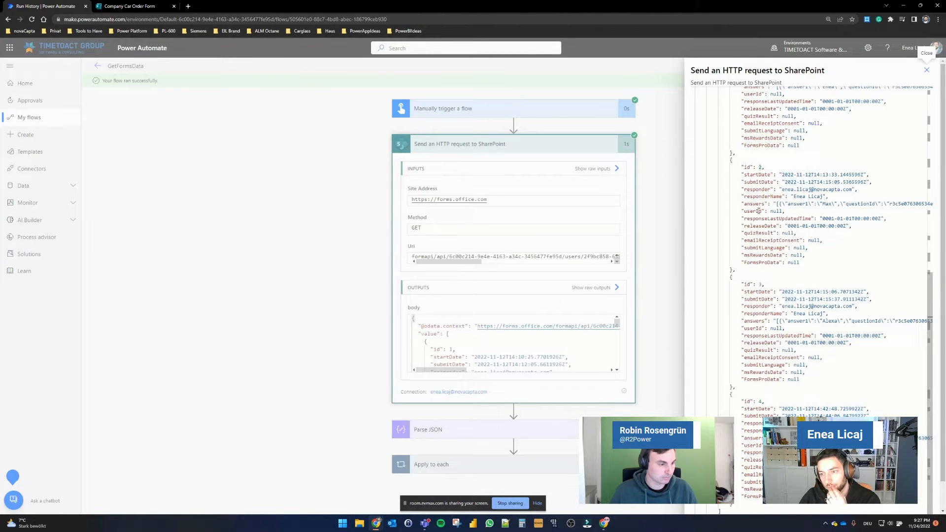
Step: Examine the second response's answers string and start date in the raw outputs, then close the raw outputs pane
{"action": "scroll", "coordinate": [758, 211], "scroll_direction": "up", "scroll_amount": 1}
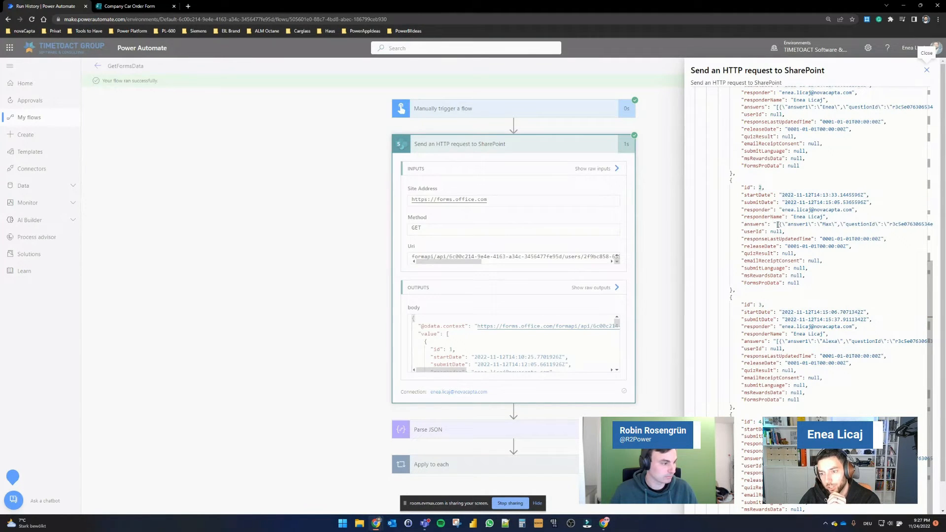
{"action": "mouse_move", "coordinate": [777, 224]}
{"action": "left_mouse_down"}
{"action": "mouse_move", "coordinate": [928, 226]}
{"action": "mouse_move", "coordinate": [702, 225]}
{"action": "mouse_move", "coordinate": [762, 226]}
{"action": "left_mouse_up"}
{"action": "left_click", "coordinate": [761, 225]}
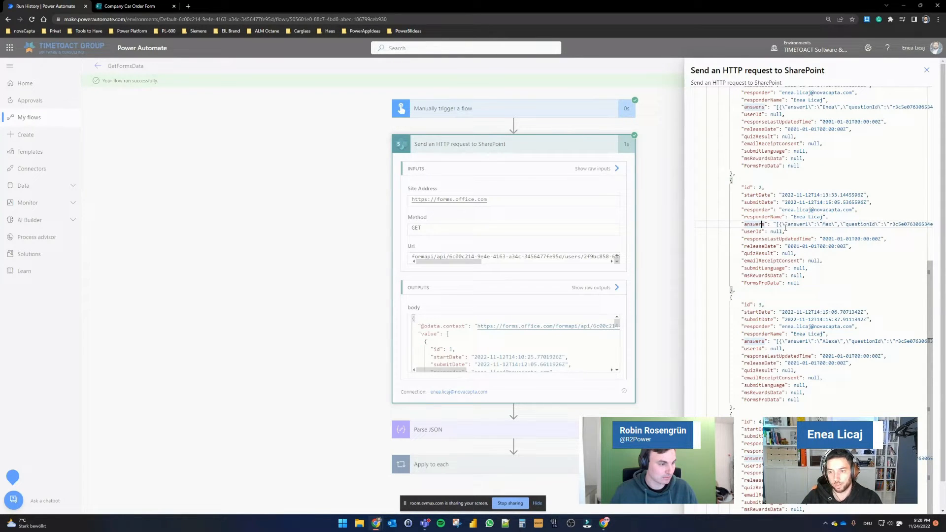
{"action": "left_click_drag", "start_coordinate": [785, 225], "coordinate": [887, 226]}
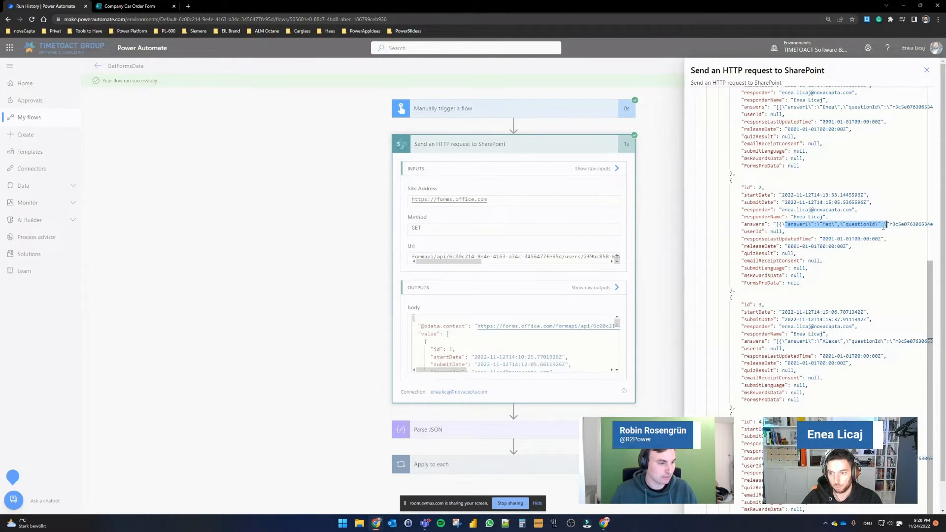
{"action": "left_click_drag", "start_coordinate": [755, 196], "coordinate": [838, 195]}
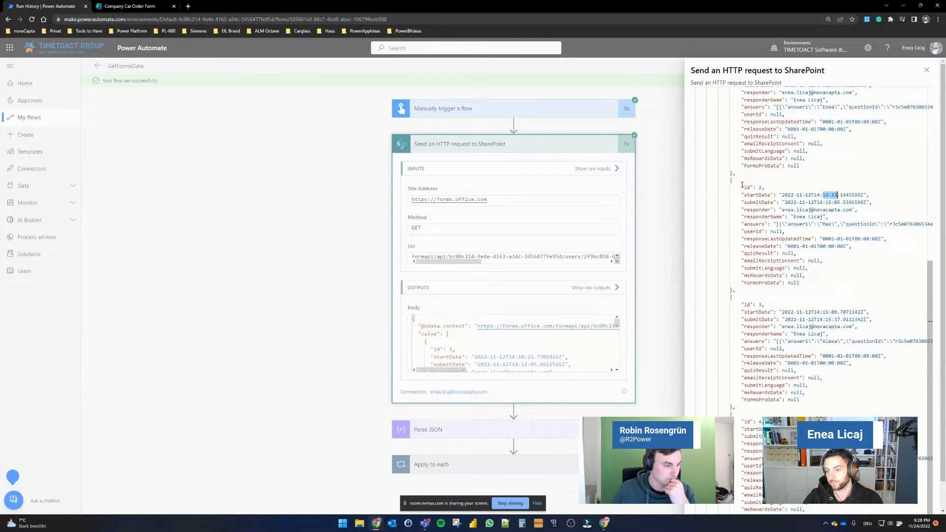
{"action": "left_click", "coordinate": [926, 70]}
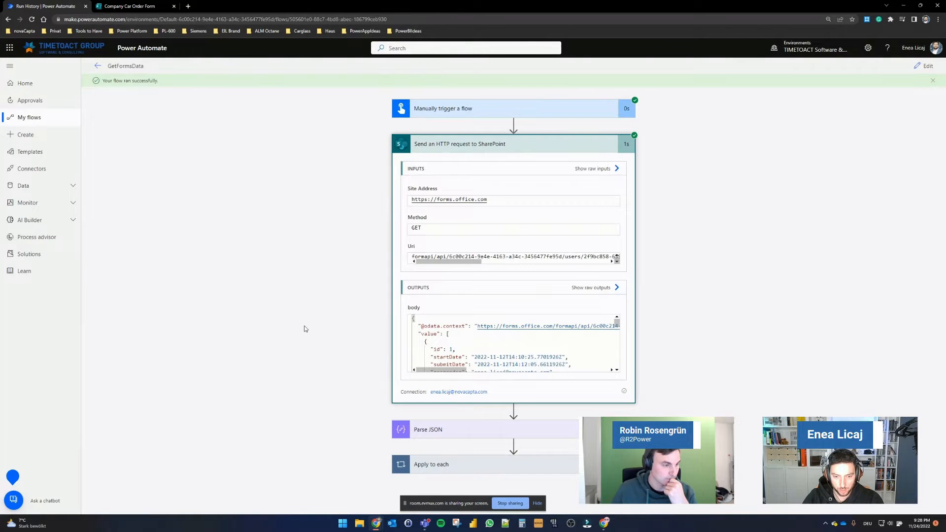
Step: Expand the Parse JSON action in the run and review its content, schema and output body
{"action": "left_click", "coordinate": [427, 429]}
{"action": "scroll", "coordinate": [329, 326], "scroll_direction": "down", "scroll_amount": 3}
{"action": "scroll", "coordinate": [476, 309], "scroll_direction": "down", "scroll_amount": 2}
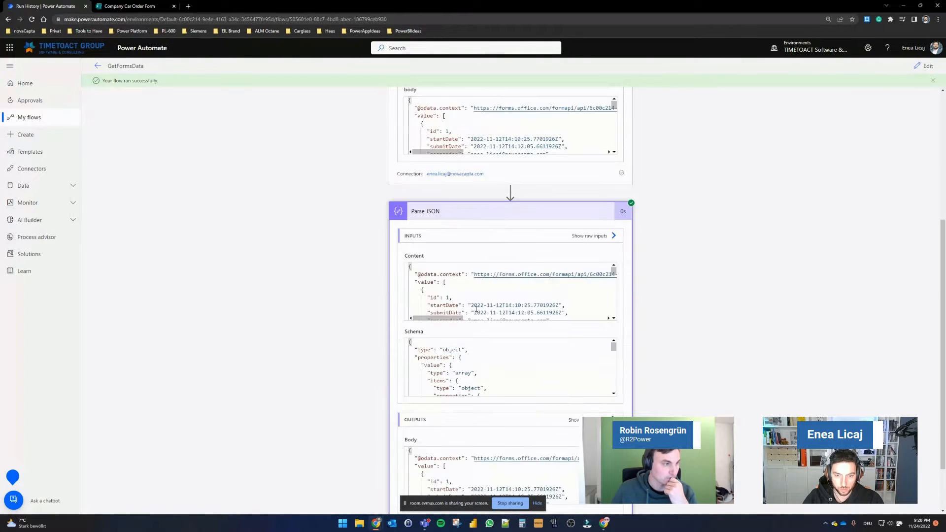
{"action": "scroll", "coordinate": [476, 308], "scroll_direction": "down", "scroll_amount": 3}
{"action": "scroll", "coordinate": [468, 374], "scroll_direction": "down", "scroll_amount": 3}
{"action": "scroll", "coordinate": [466, 389], "scroll_direction": "down", "scroll_amount": 1}
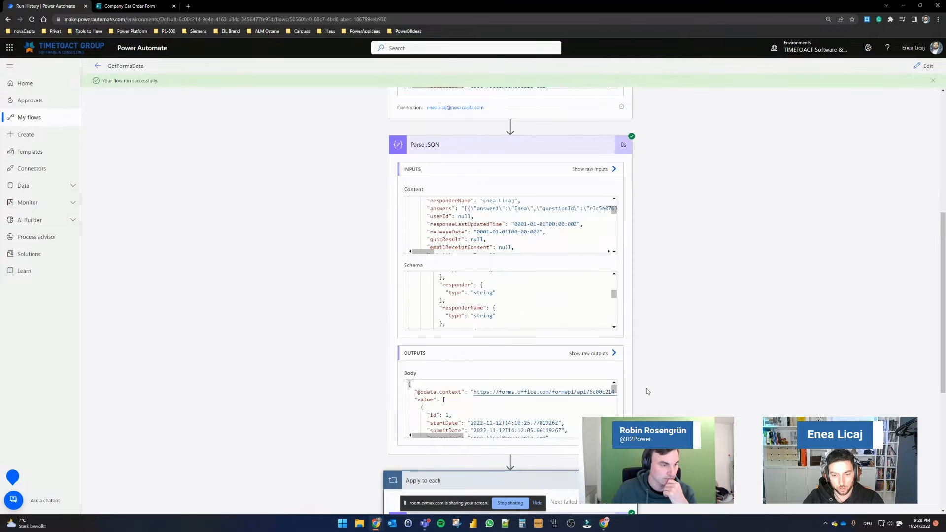
{"action": "scroll", "coordinate": [646, 389], "scroll_direction": "down", "scroll_amount": 3}
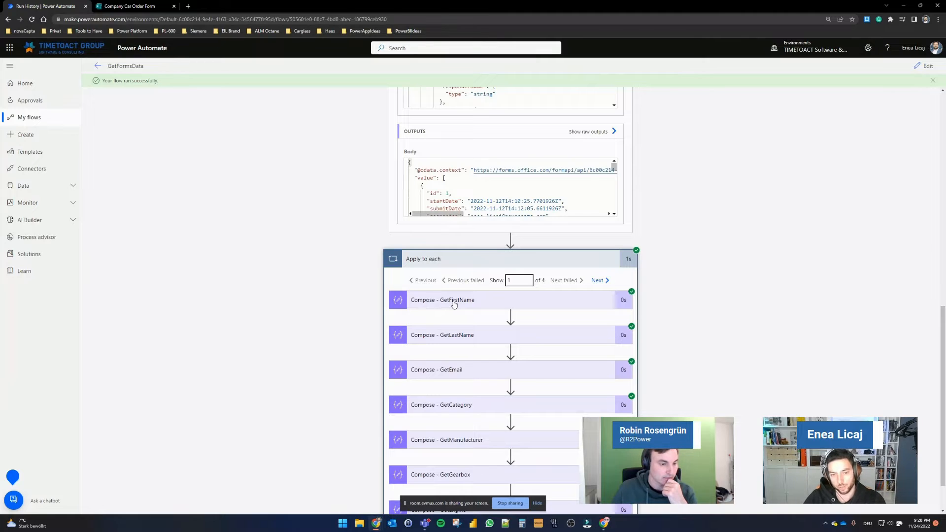
Step: Expand the Compose - GetFirstName action inside Apply to each to view its inputs and outputs
{"action": "left_click", "coordinate": [454, 301]}
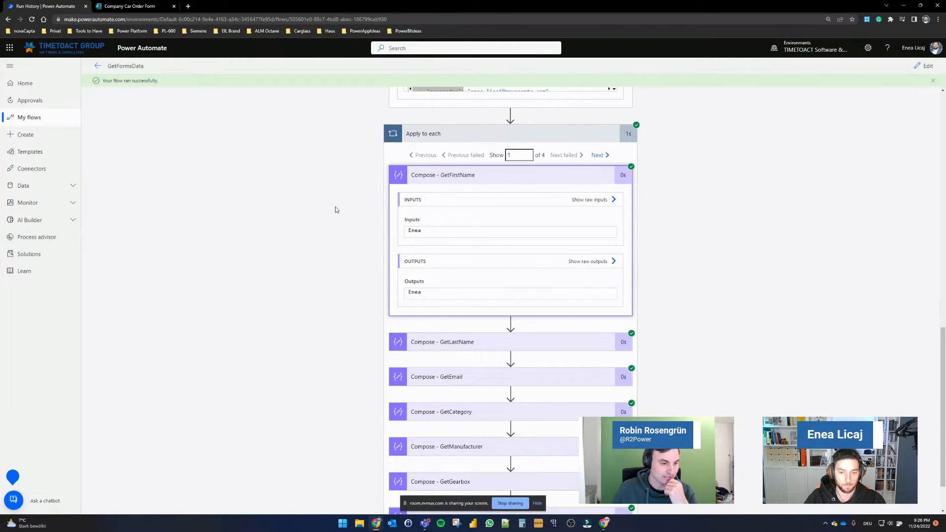
{"action": "scroll", "coordinate": [803, 212], "scroll_direction": "up", "scroll_amount": 2}
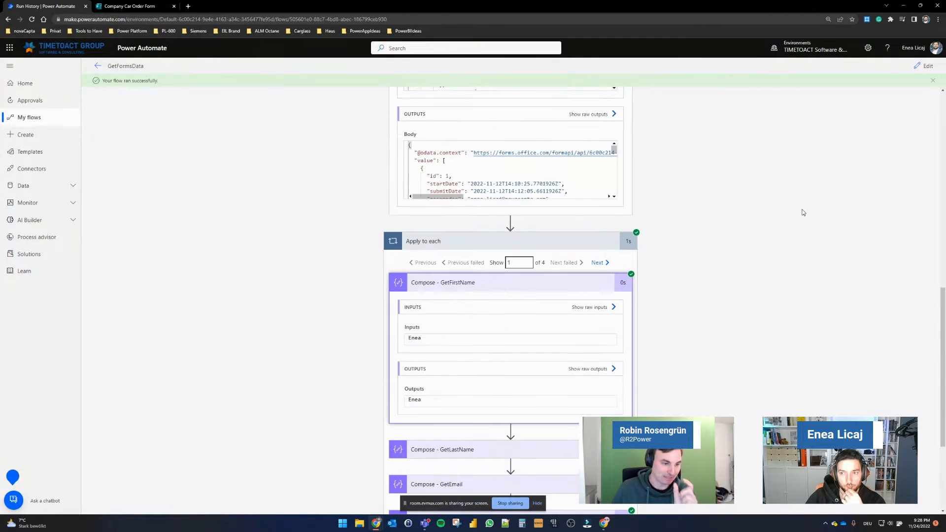
{"action": "scroll", "coordinate": [803, 212], "scroll_direction": "up", "scroll_amount": 10}
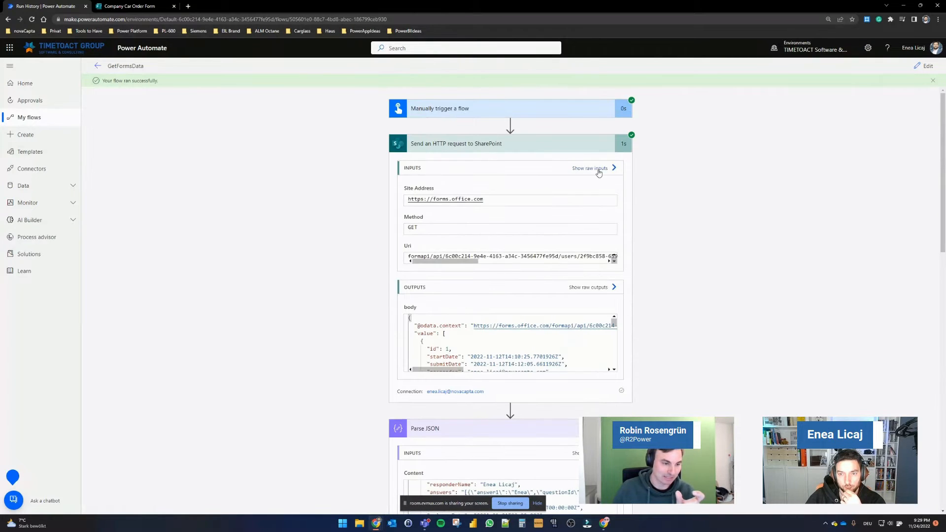
Step: Review the HTTP action's raw inputs and raw outputs, examining the first response's answers string
{"action": "left_click", "coordinate": [598, 170]}
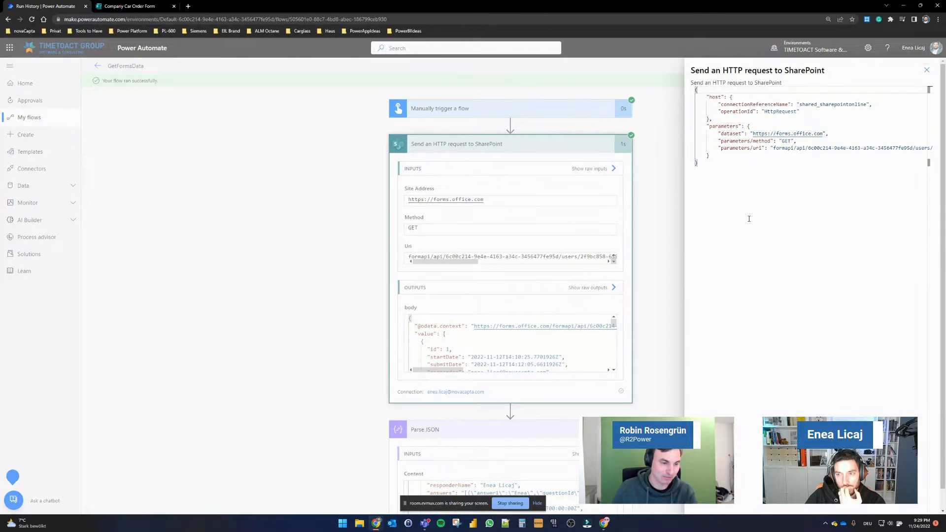
{"action": "left_click", "coordinate": [644, 294]}
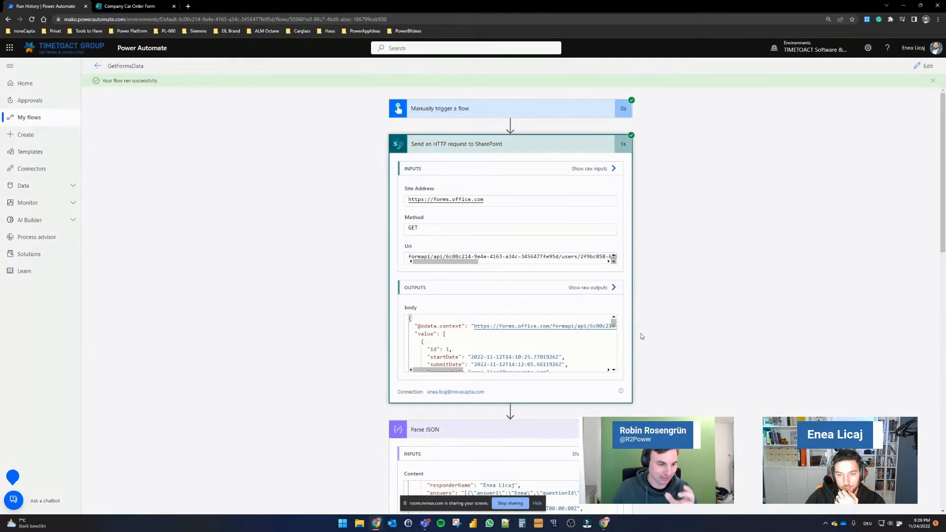
{"action": "left_click", "coordinate": [602, 288]}
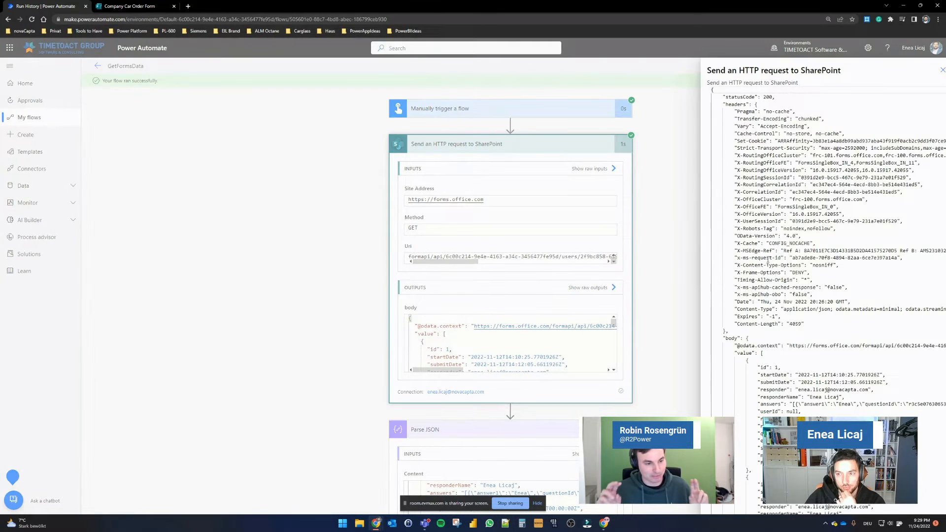
{"action": "scroll", "coordinate": [782, 259], "scroll_direction": "down", "scroll_amount": 2}
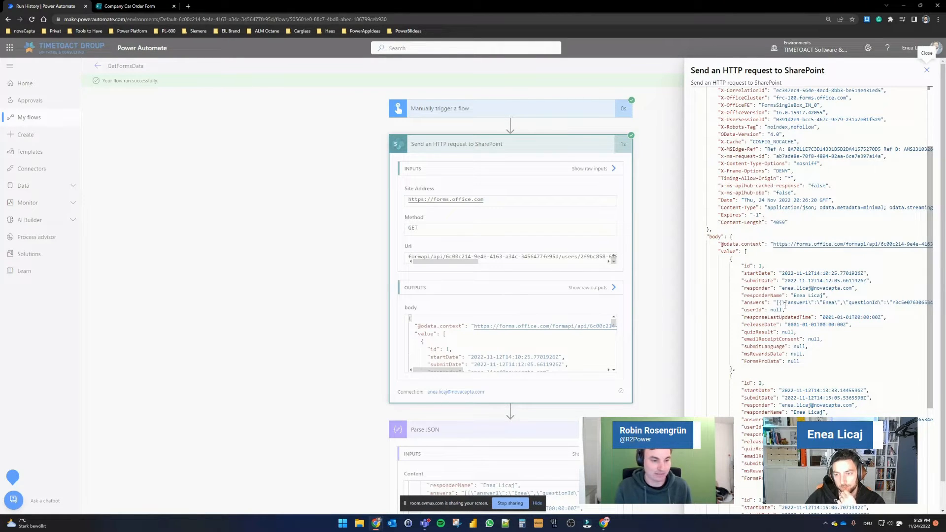
{"action": "left_click_drag", "start_coordinate": [815, 304], "coordinate": [885, 303]}
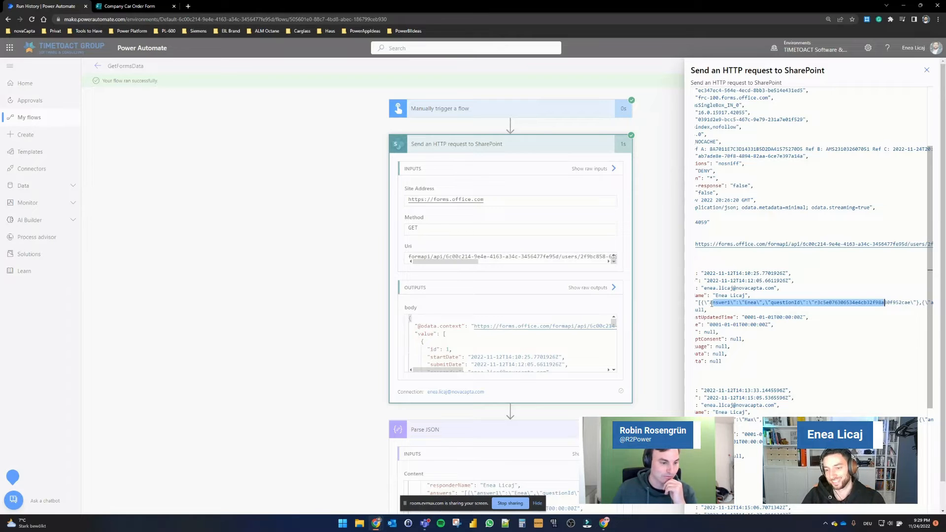
{"action": "left_click_drag", "start_coordinate": [711, 303], "coordinate": [800, 303]}
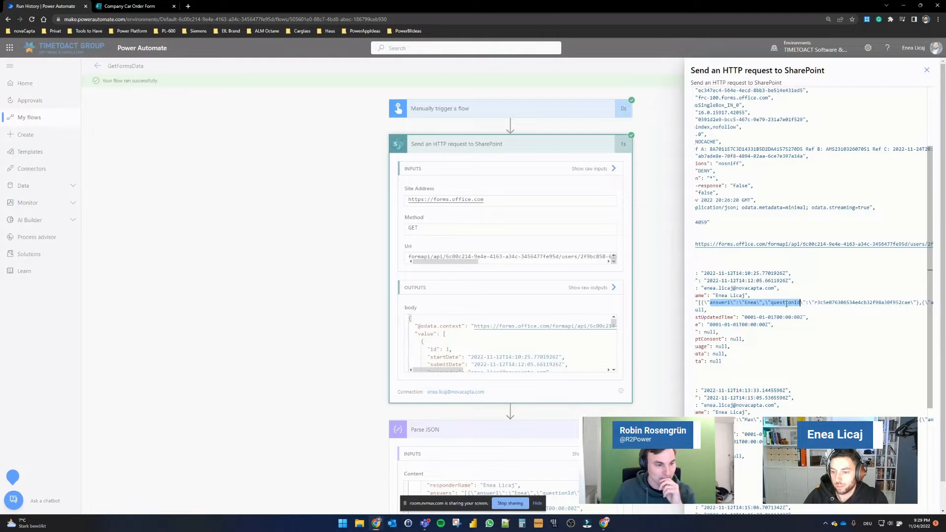
{"action": "left_click", "coordinate": [721, 304]}
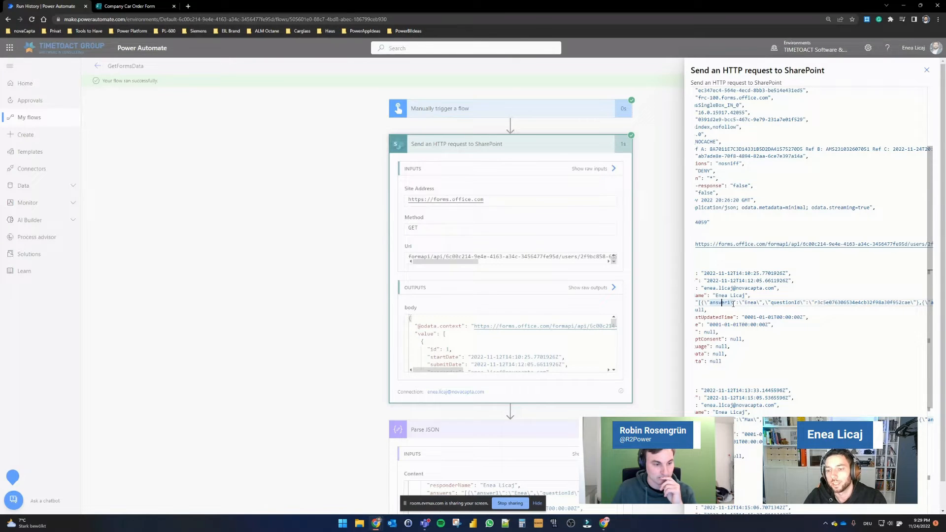
{"action": "left_click", "coordinate": [674, 318]}
Step: Expand the Compose - GetLastName and Compose - GetEmail actions to check their outputs for the first response
{"action": "scroll", "coordinate": [665, 335], "scroll_direction": "down", "scroll_amount": 10}
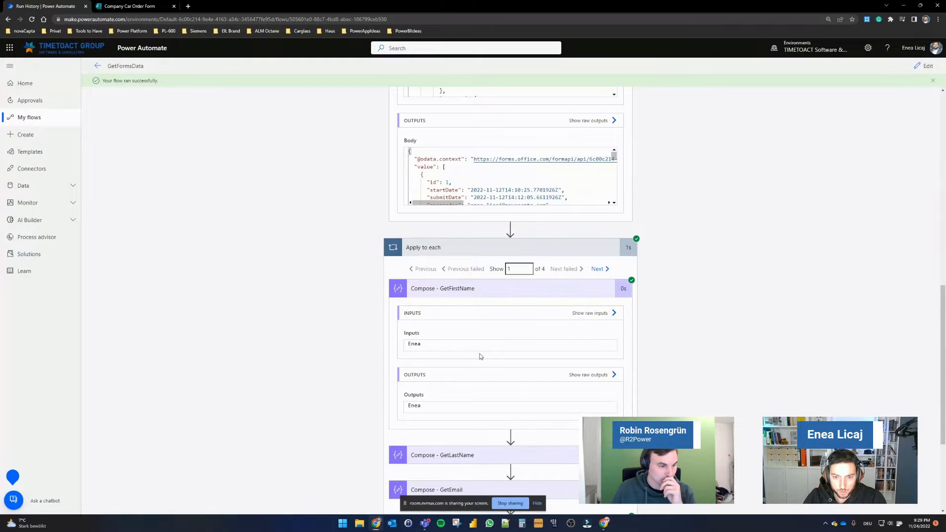
{"action": "scroll", "coordinate": [481, 356], "scroll_direction": "down", "scroll_amount": 1}
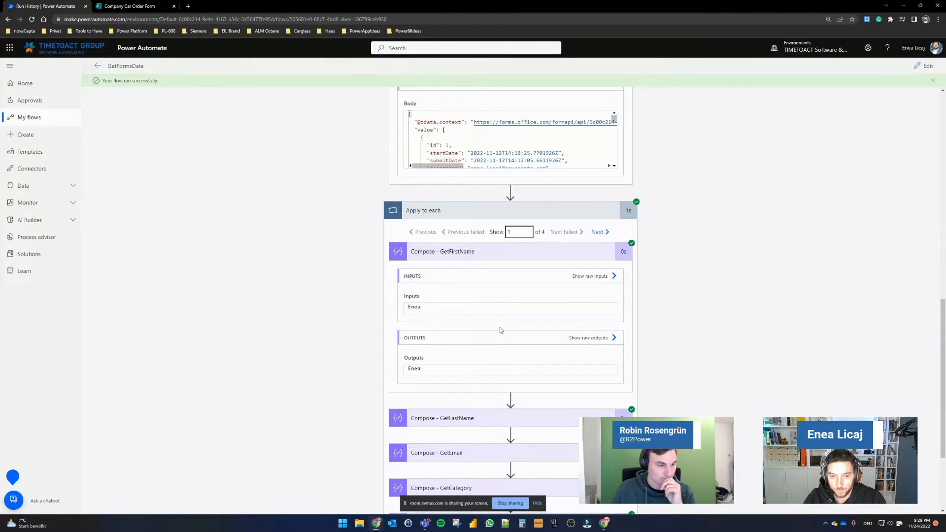
{"action": "scroll", "coordinate": [501, 331], "scroll_direction": "down", "scroll_amount": 3}
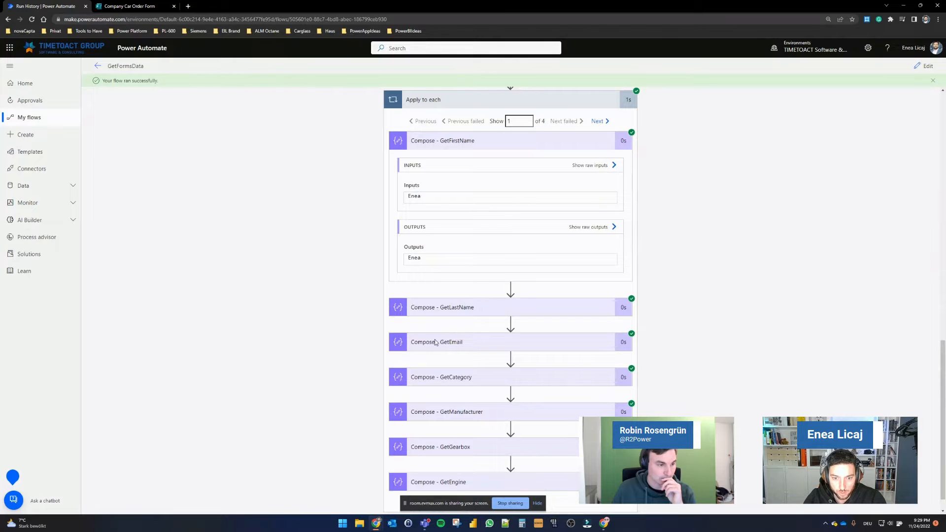
{"action": "left_click", "coordinate": [443, 307]}
{"action": "scroll", "coordinate": [446, 336], "scroll_direction": "down", "scroll_amount": 4}
{"action": "left_click", "coordinate": [446, 334]}
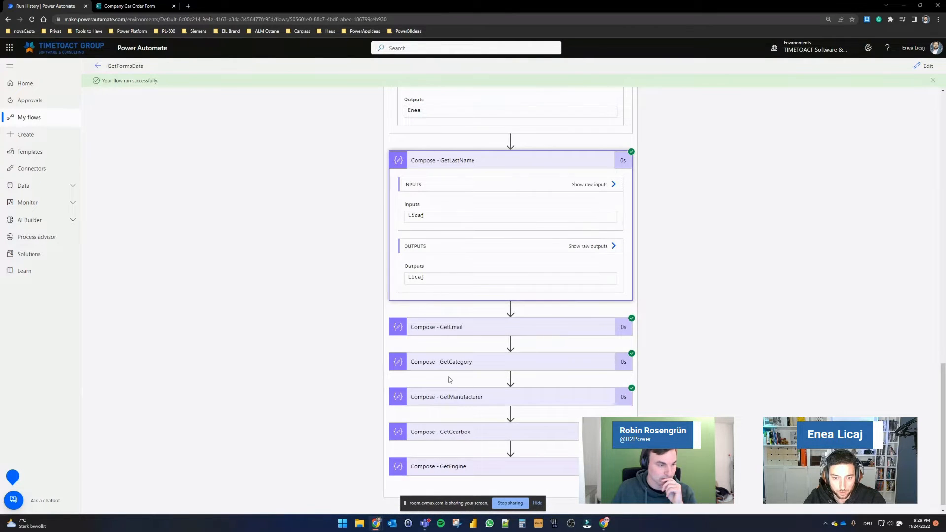
{"action": "scroll", "coordinate": [446, 345], "scroll_direction": "down", "scroll_amount": 2}
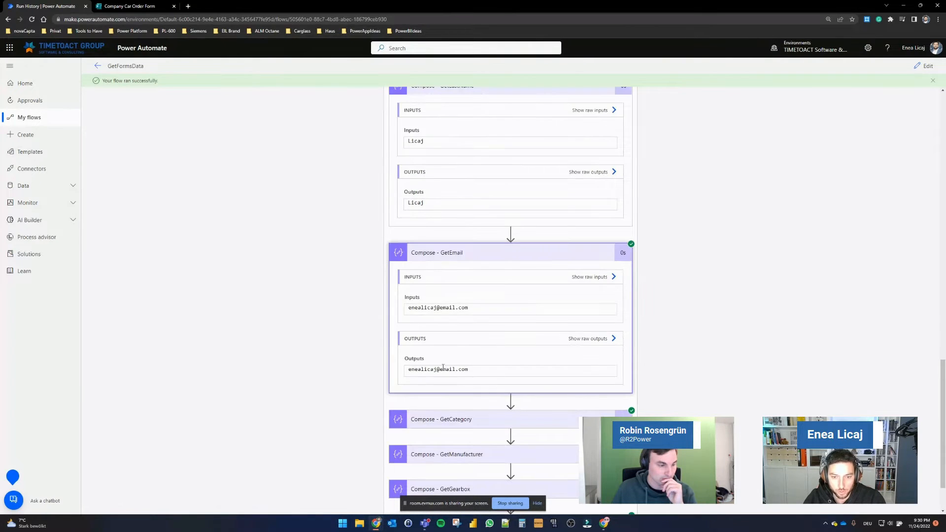
Step: Expand the Compose - GetCategory, GetManufacturer, GetGearbox and GetEngine actions to check their outputs
{"action": "left_click", "coordinate": [450, 417]}
{"action": "scroll", "coordinate": [347, 378], "scroll_direction": "down", "scroll_amount": 2}
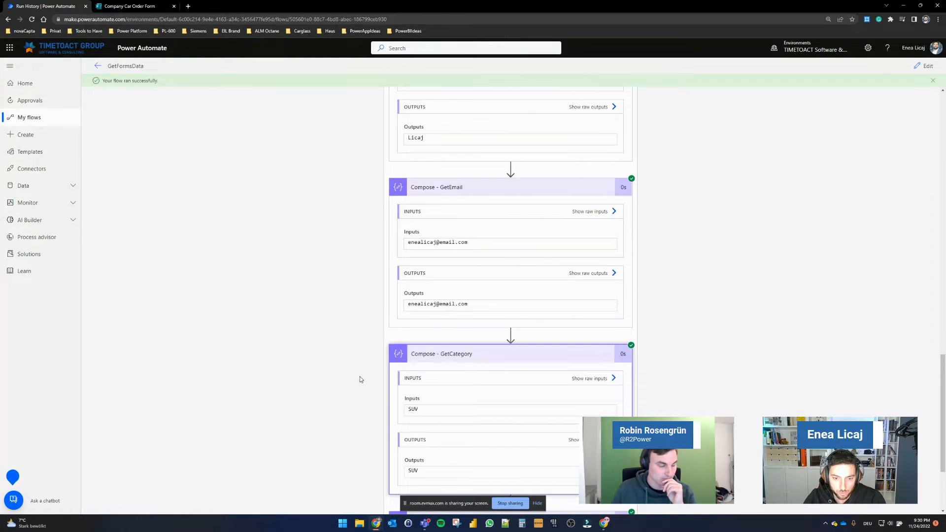
{"action": "scroll", "coordinate": [359, 379], "scroll_direction": "down", "scroll_amount": 3}
{"action": "left_click", "coordinate": [447, 406]}
{"action": "scroll", "coordinate": [342, 390], "scroll_direction": "down", "scroll_amount": 1}
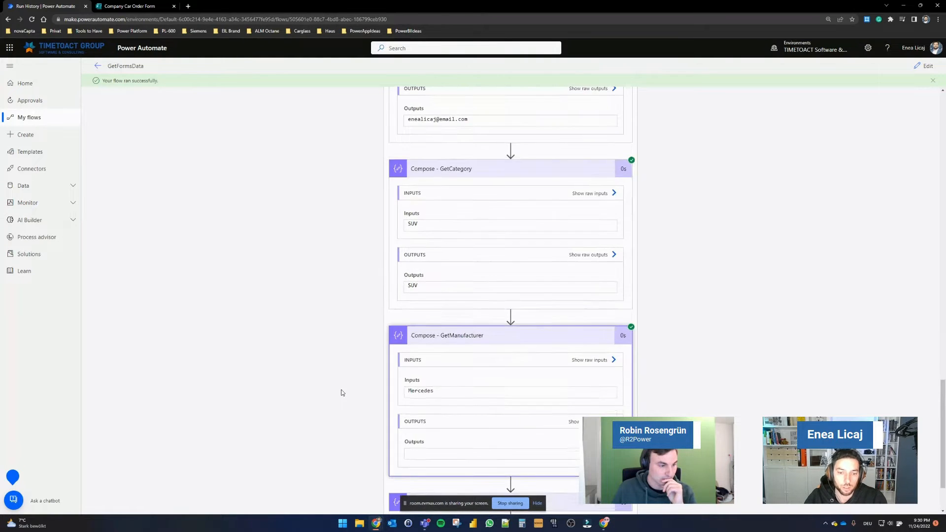
{"action": "scroll", "coordinate": [341, 392], "scroll_direction": "down", "scroll_amount": 2}
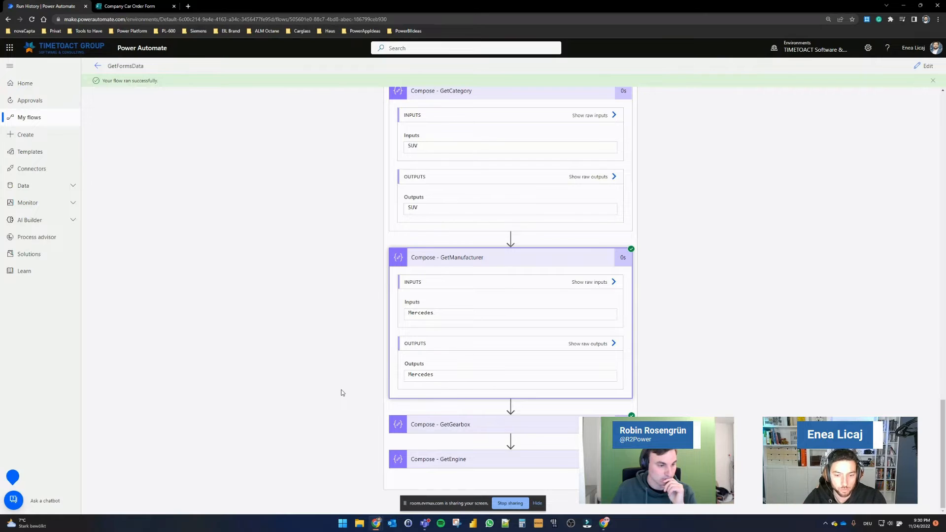
{"action": "left_click", "coordinate": [417, 425]}
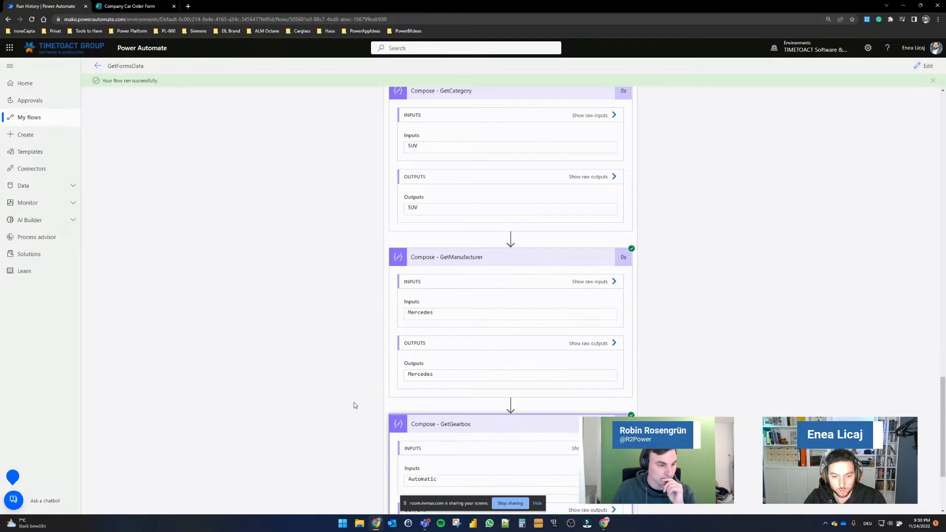
{"action": "scroll", "coordinate": [354, 402], "scroll_direction": "down", "scroll_amount": 3}
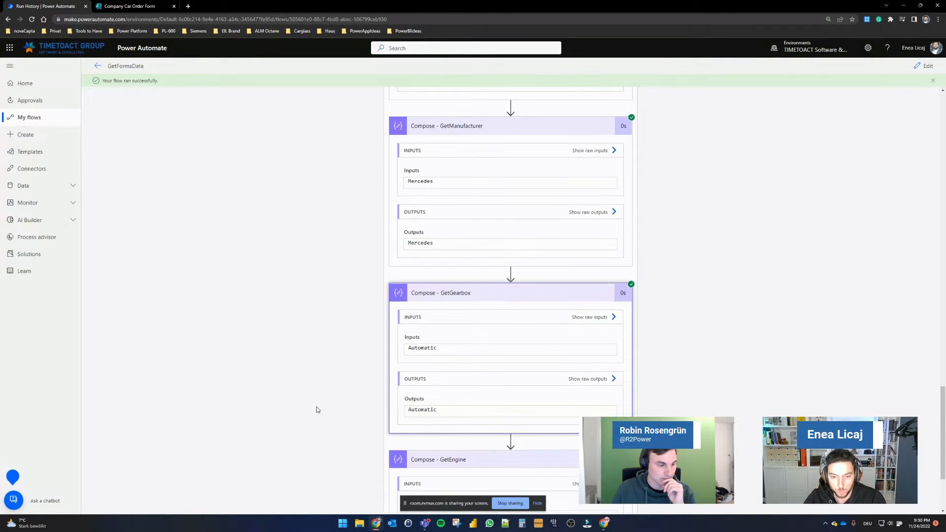
{"action": "scroll", "coordinate": [317, 410], "scroll_direction": "down", "scroll_amount": 3}
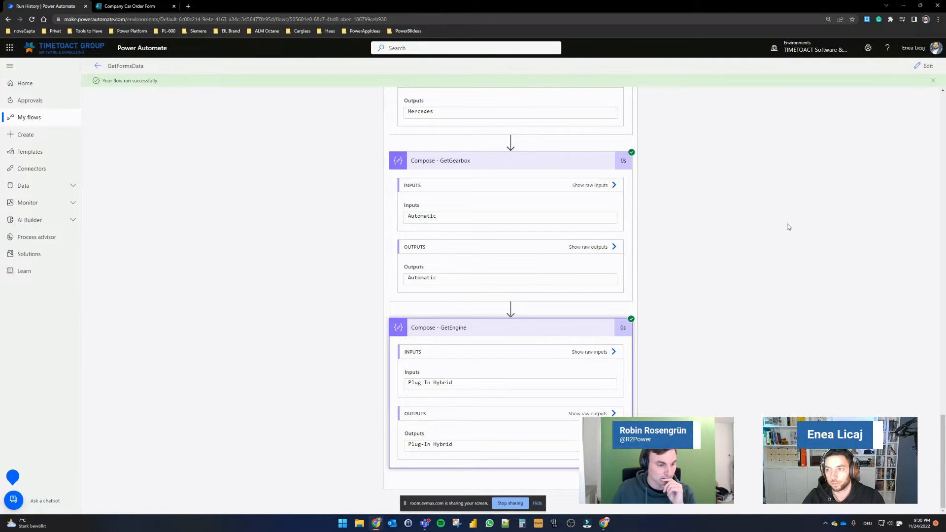
Step: Open the GetFormsData flow for editing
{"action": "scroll", "coordinate": [798, 228], "scroll_direction": "up", "scroll_amount": 20}
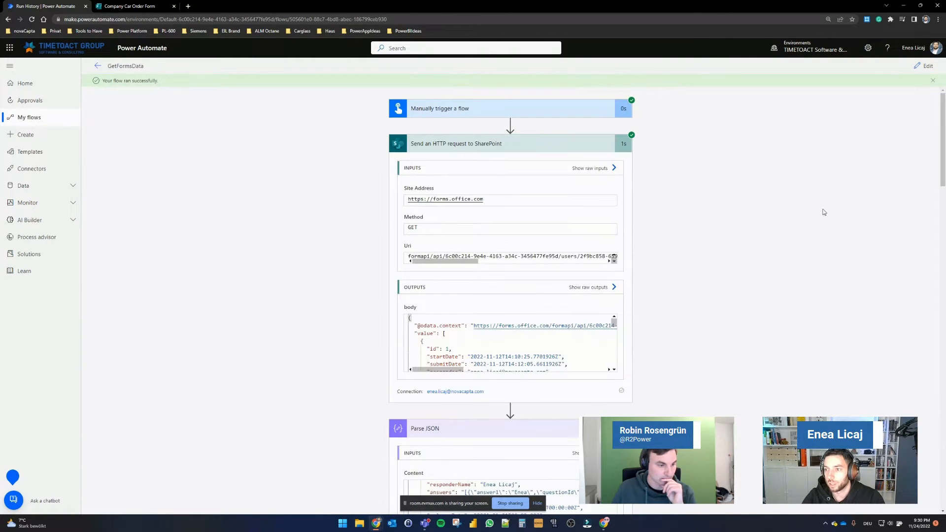
{"action": "left_click", "coordinate": [925, 65]}
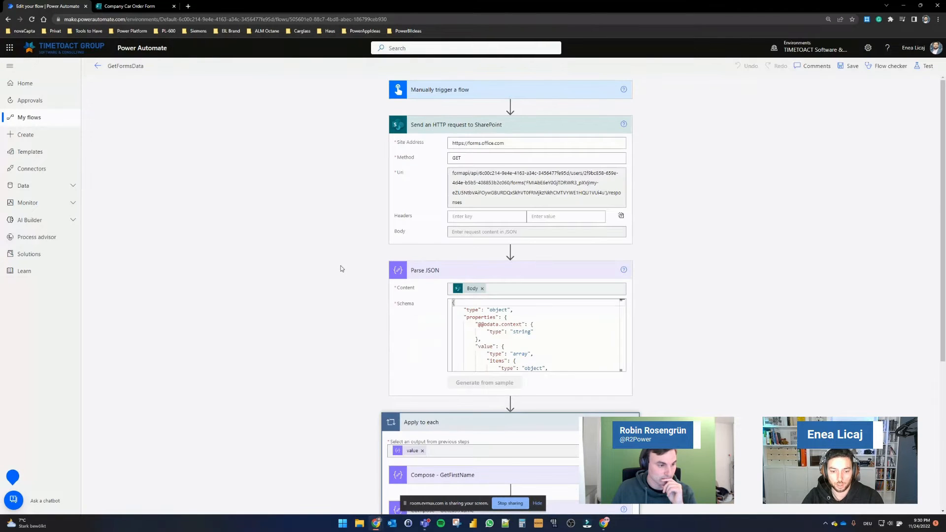
Step: Inspect the split expression of Compose - GetFirstName, highlighting its answers reference, separator and index
{"action": "scroll", "coordinate": [341, 265], "scroll_direction": "down", "scroll_amount": 5}
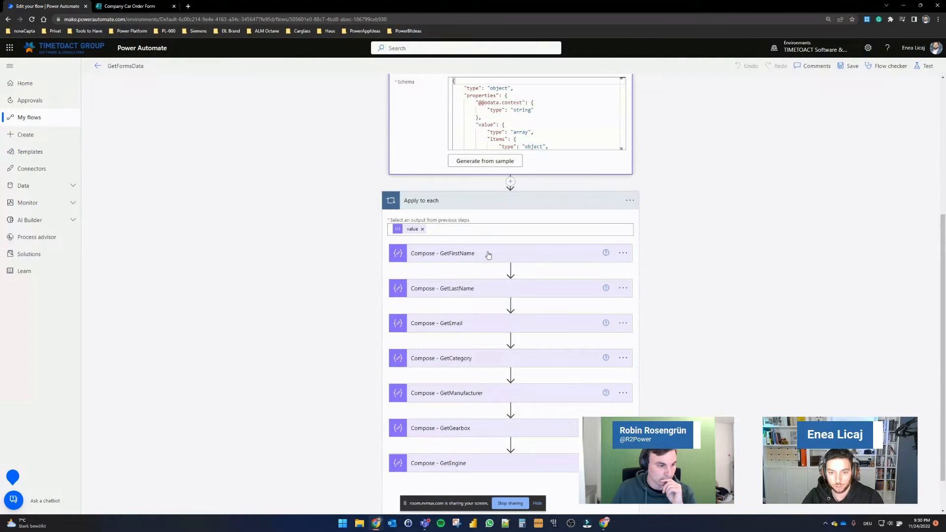
{"action": "left_click", "coordinate": [456, 254]}
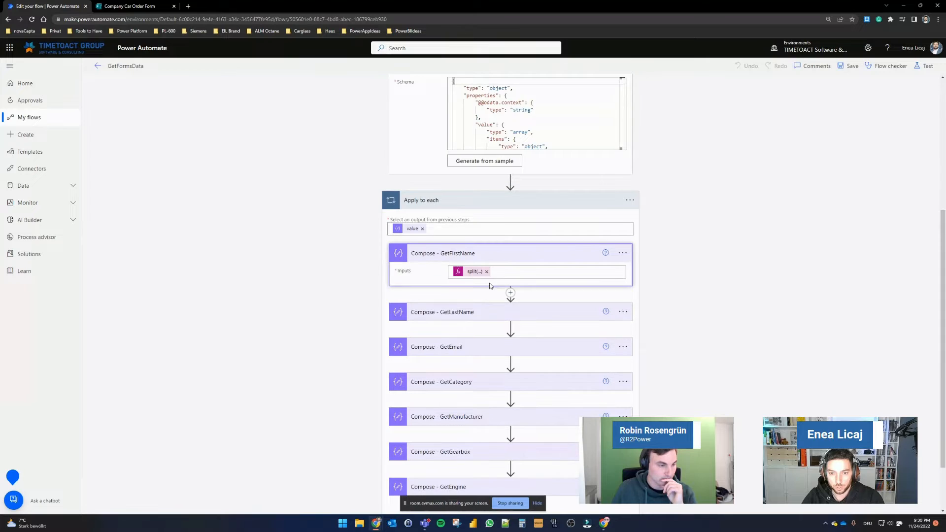
{"action": "left_click", "coordinate": [469, 273]}
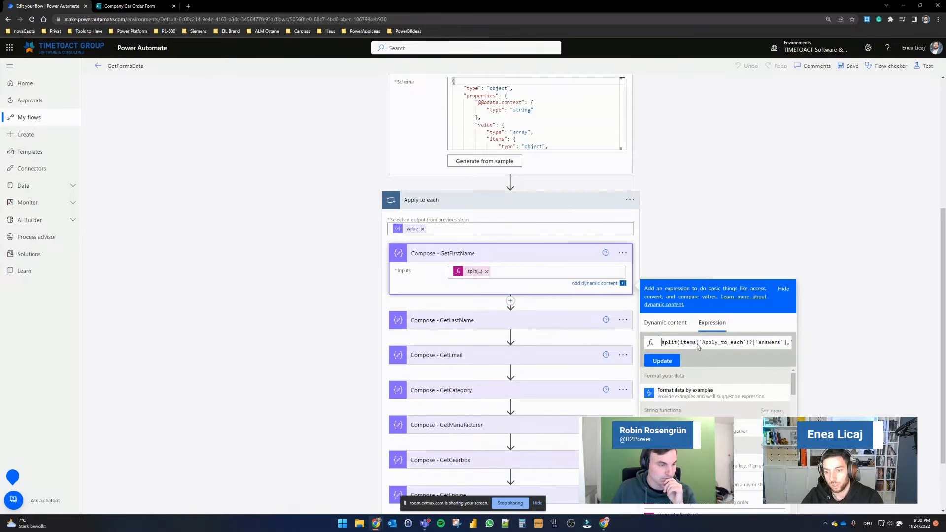
{"action": "left_click_drag", "start_coordinate": [715, 342], "coordinate": [739, 341]}
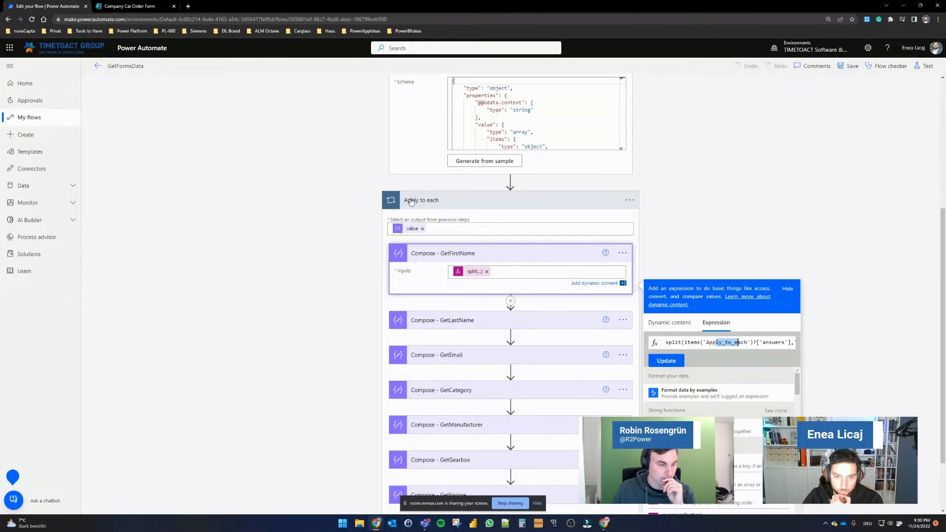
{"action": "left_click_drag", "start_coordinate": [774, 342], "coordinate": [789, 342]}
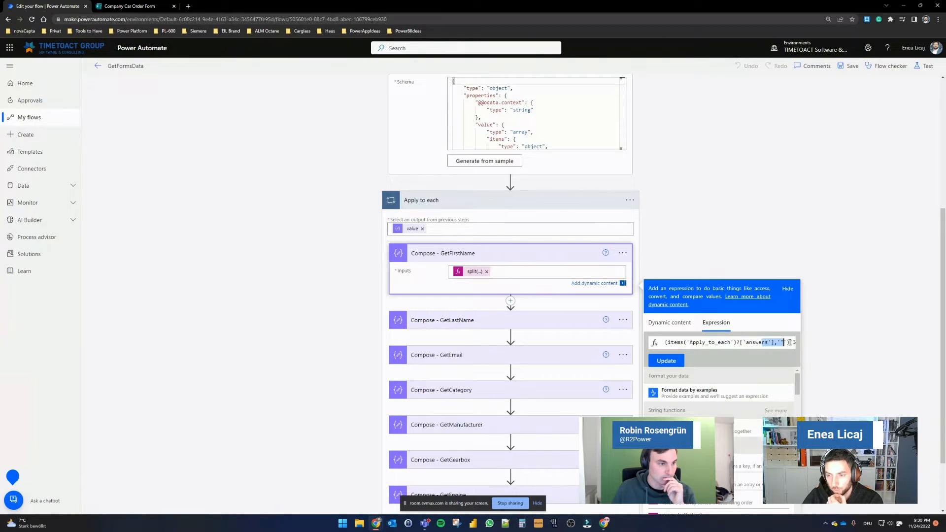
{"action": "left_click", "coordinate": [737, 341]}
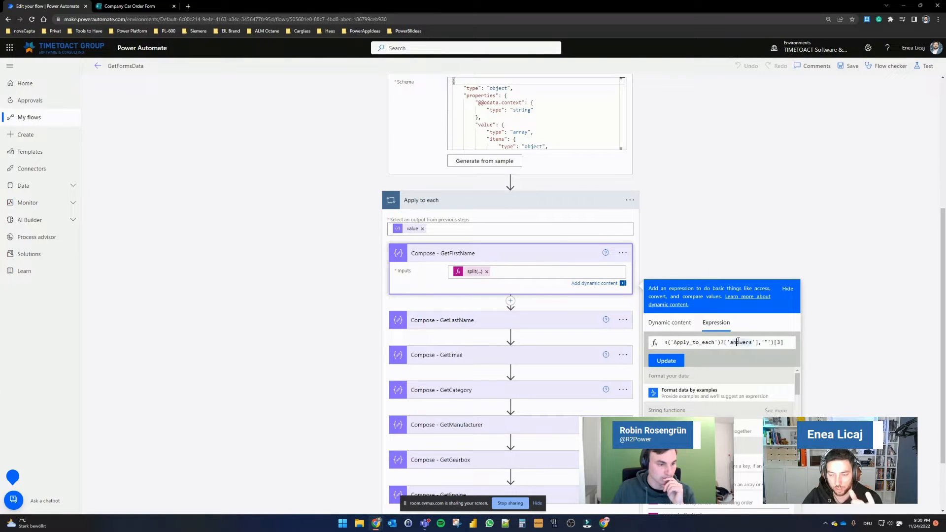
{"action": "double_click", "coordinate": [738, 341]}
{"action": "double_click", "coordinate": [766, 341]}
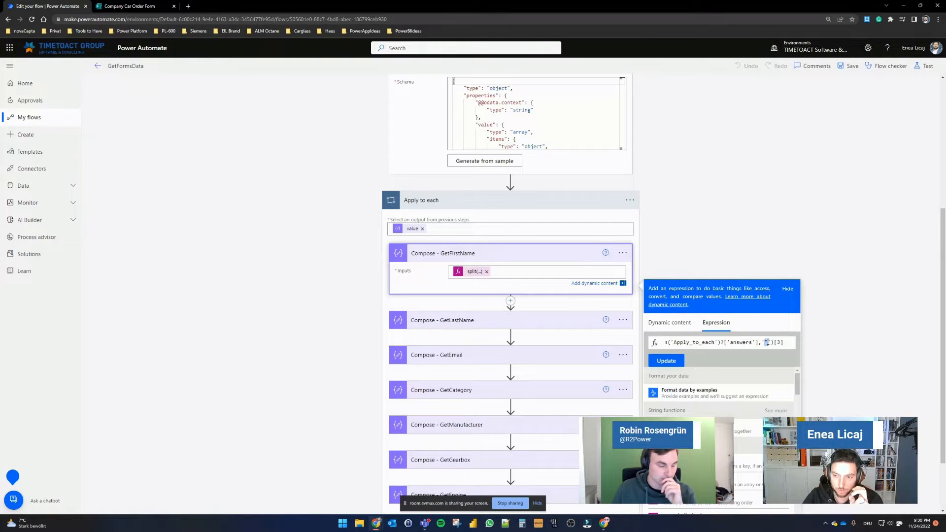
{"action": "double_click", "coordinate": [778, 342]}
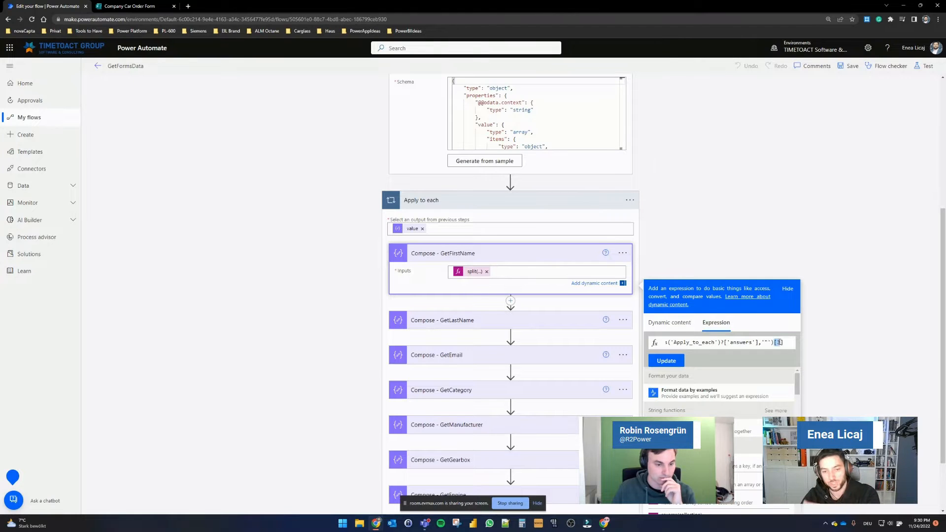
Step: Inspect the split expressions of Compose - GetLastName and Compose - GetEmail
{"action": "left_click", "coordinate": [551, 326]}
{"action": "left_click", "coordinate": [472, 333]}
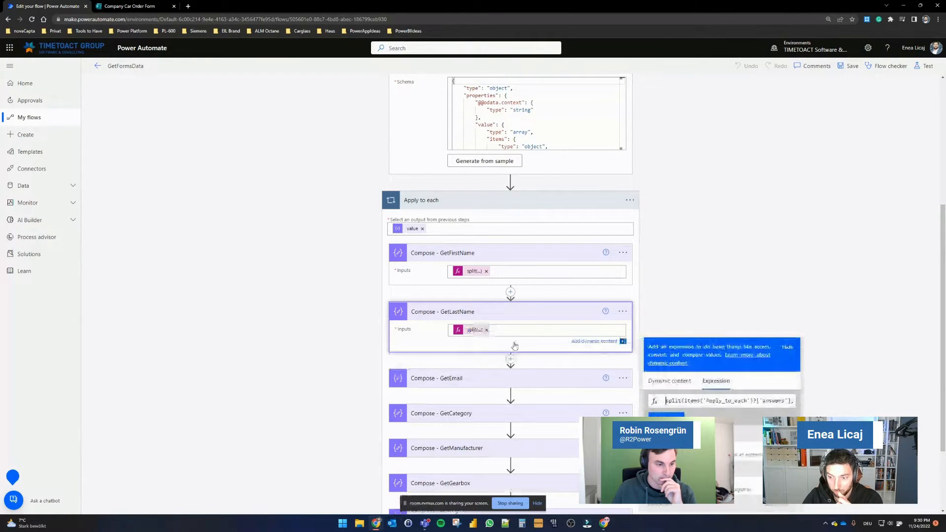
{"action": "left_click_drag", "start_coordinate": [784, 400], "coordinate": [791, 401]}
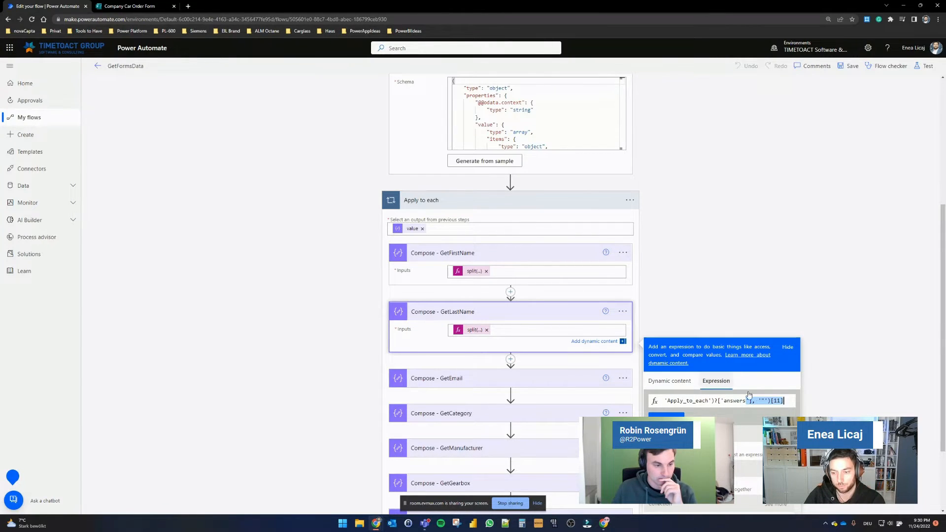
{"action": "left_click", "coordinate": [513, 380]}
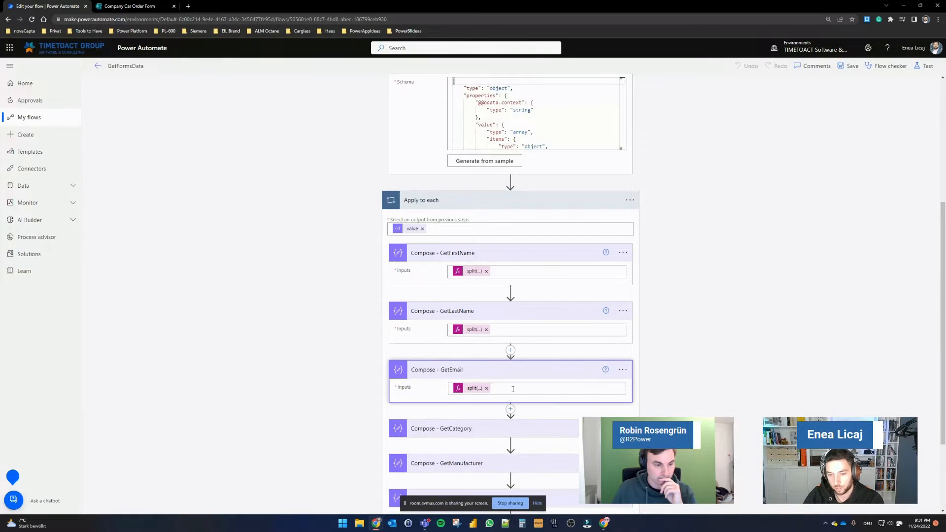
{"action": "left_click_drag", "start_coordinate": [474, 396], "coordinate": [484, 396]}
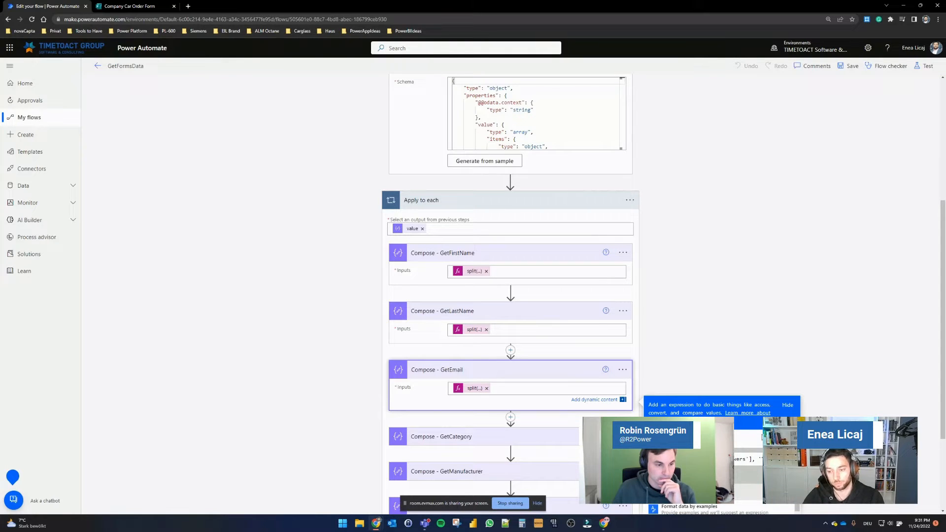
{"action": "left_click", "coordinate": [732, 328]}
{"action": "scroll", "coordinate": [732, 328], "scroll_direction": "down", "scroll_amount": 2}
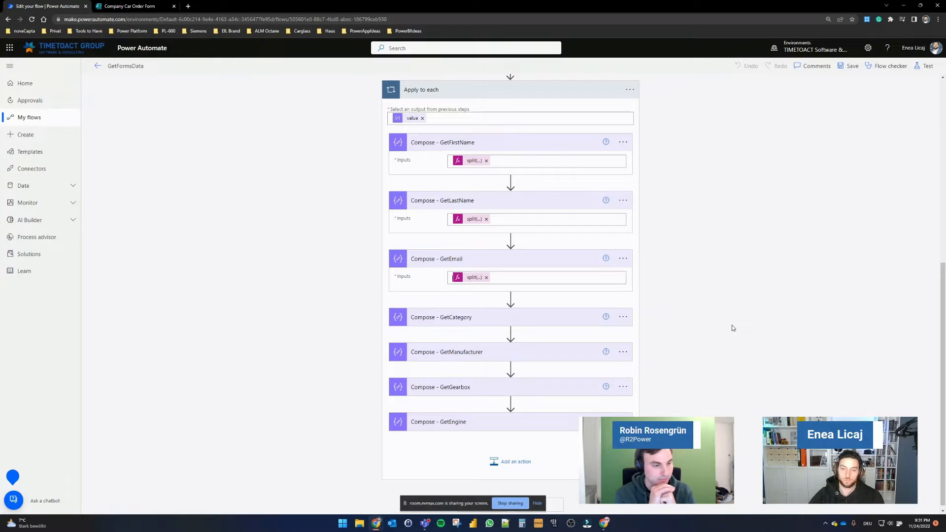
{"action": "scroll", "coordinate": [657, 317], "scroll_direction": "up", "scroll_amount": 6}
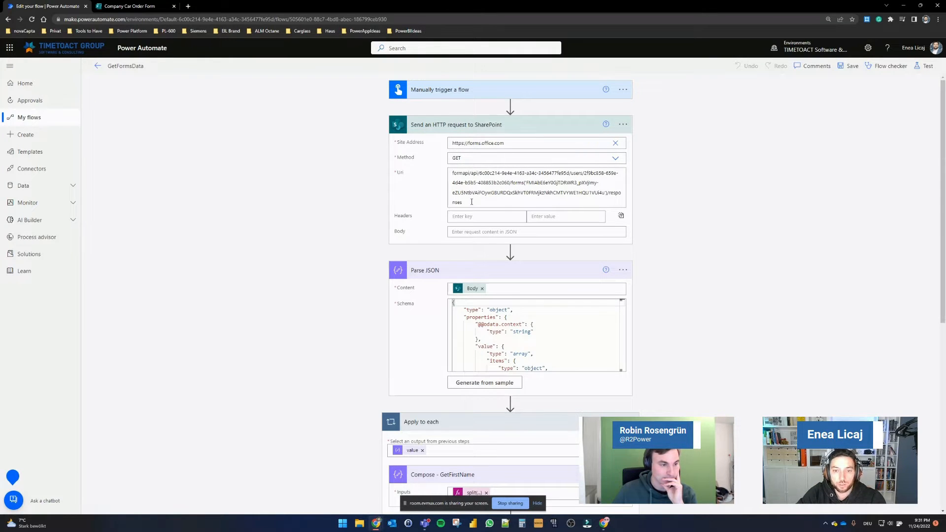
Step: Examine the Uri of the Send an HTTP request to SharePoint action
{"action": "left_click_drag", "start_coordinate": [471, 202], "coordinate": [449, 175]}
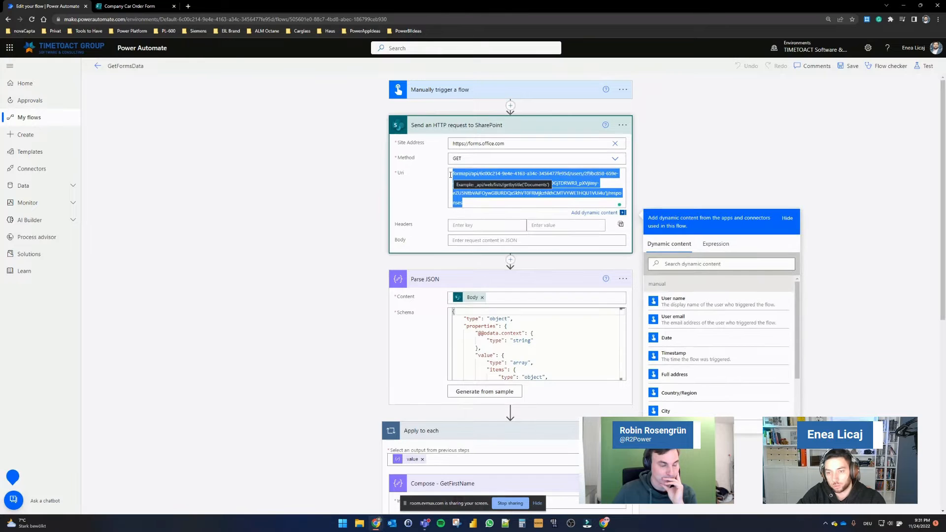
{"action": "left_click", "coordinate": [673, 184]}
{"action": "scroll", "coordinate": [782, 300], "scroll_direction": "down", "scroll_amount": 1}
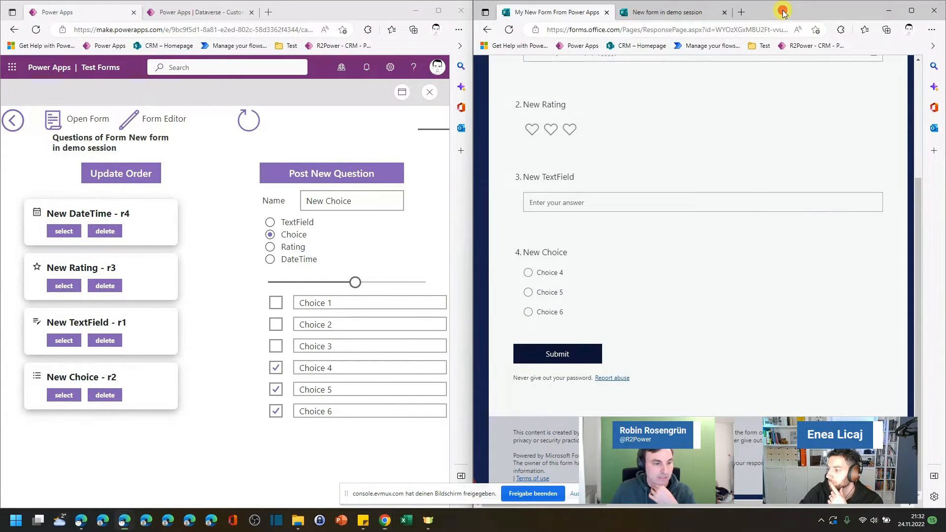
Step: Maximize the browser window and switch to the New form in demo session designer tab
{"action": "left_click_drag", "start_coordinate": [780, 12], "coordinate": [723, 20]}
{"action": "double_click", "coordinate": [721, 19]}
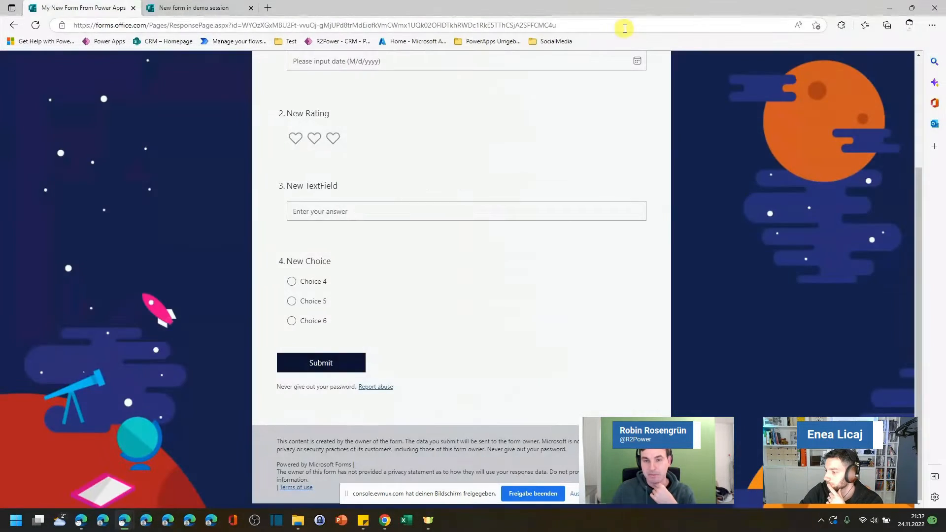
{"action": "left_click", "coordinate": [200, 4]}
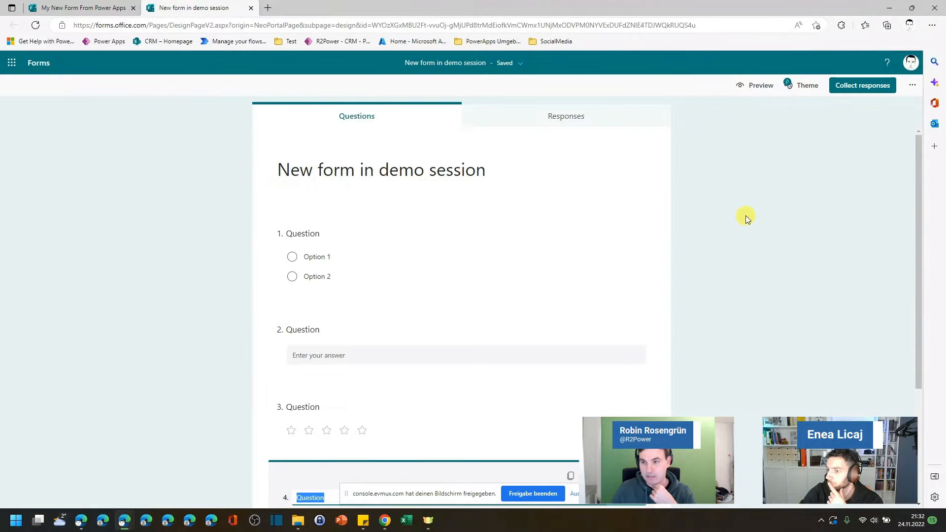
{"action": "scroll", "coordinate": [438, 258], "scroll_direction": "down", "scroll_amount": 3}
{"action": "scroll", "coordinate": [528, 274], "scroll_direction": "up", "scroll_amount": 3}
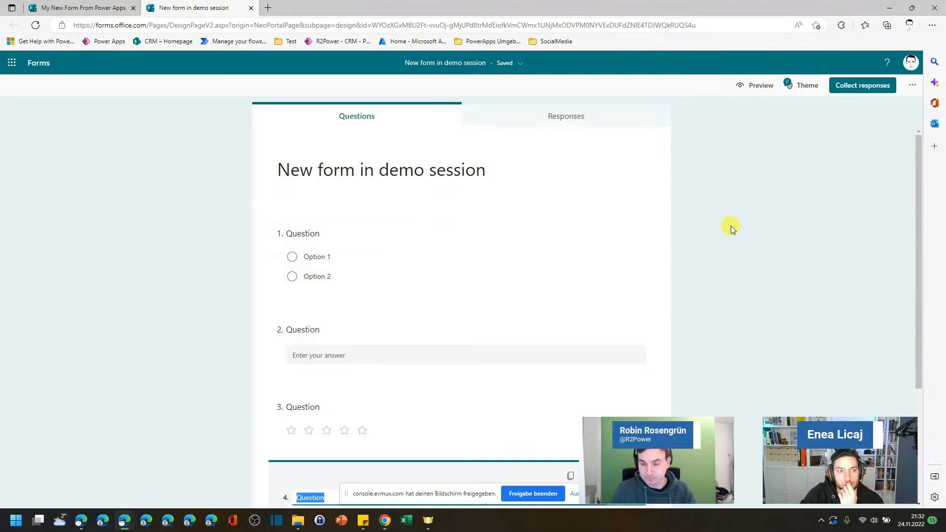
Step: Open the developer tools' network recorder and add Option 3, Option 4 and Option 5 to the first question
{"action": "key", "text": "F12"}
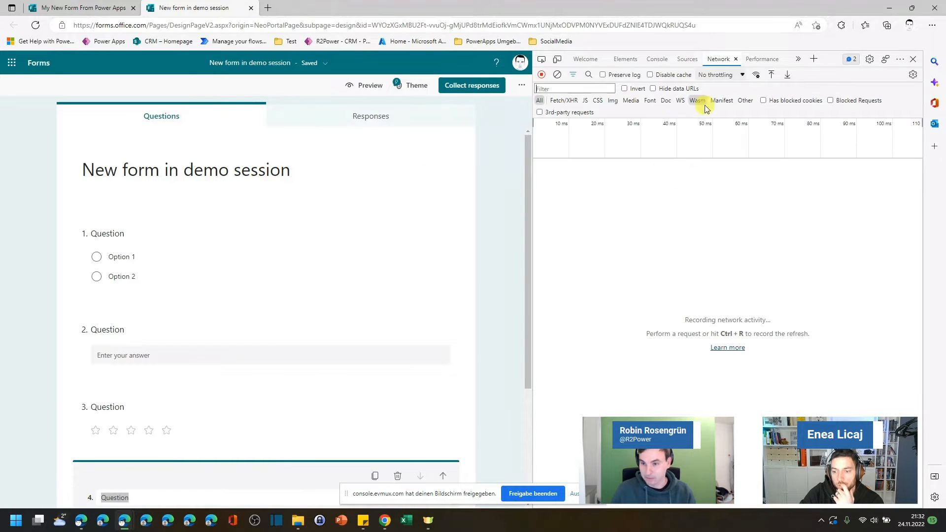
{"action": "left_click", "coordinate": [163, 273]}
{"action": "left_click", "coordinate": [111, 327]}
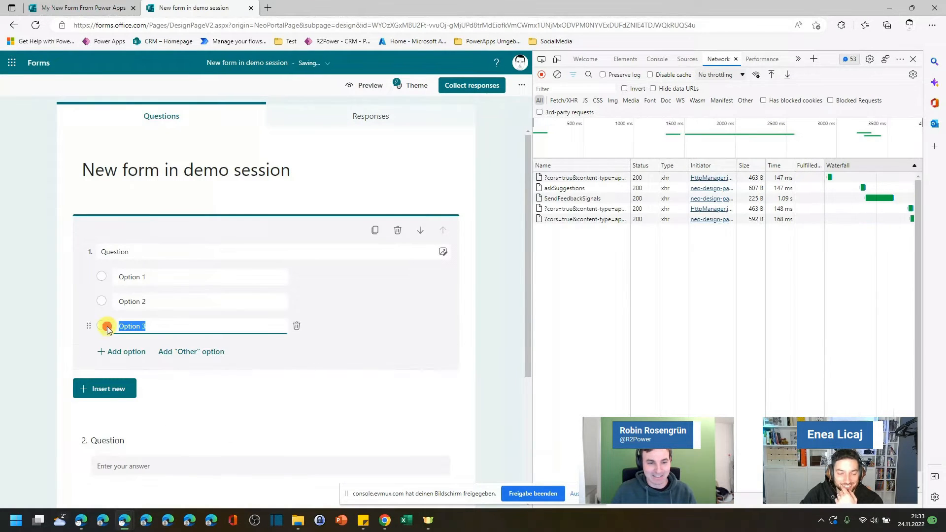
{"action": "left_click", "coordinate": [127, 351]}
{"action": "left_click", "coordinate": [111, 375]}
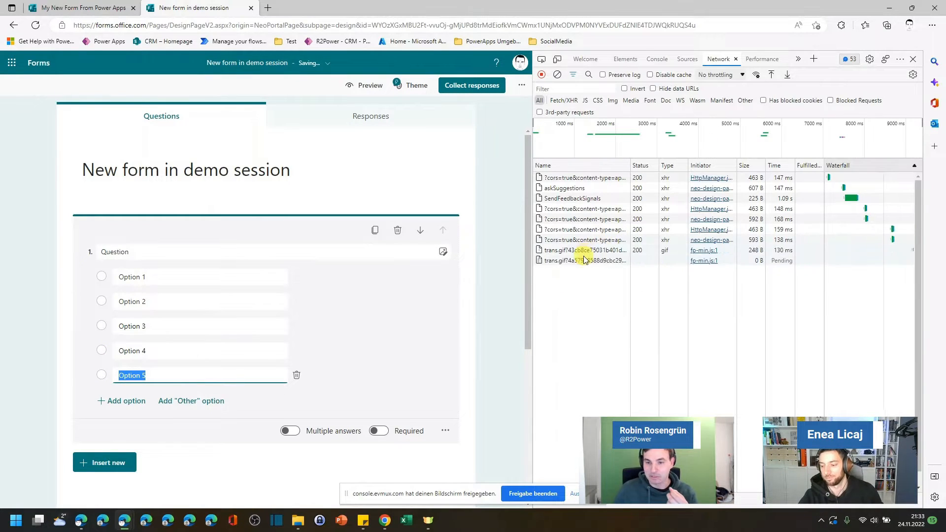
Step: Inspect the recorded questions request's headers, request method, response and payload in the network panel
{"action": "left_click", "coordinate": [586, 260]}
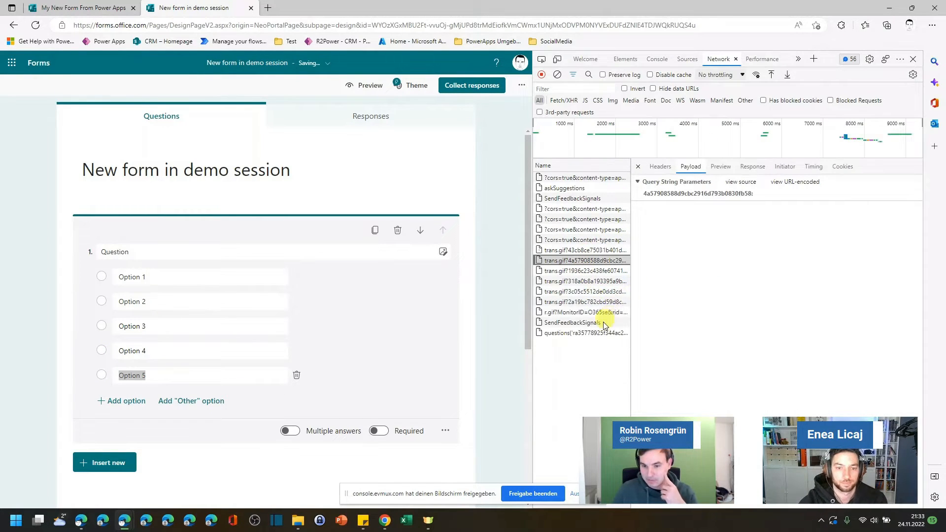
{"action": "left_click", "coordinate": [564, 333]}
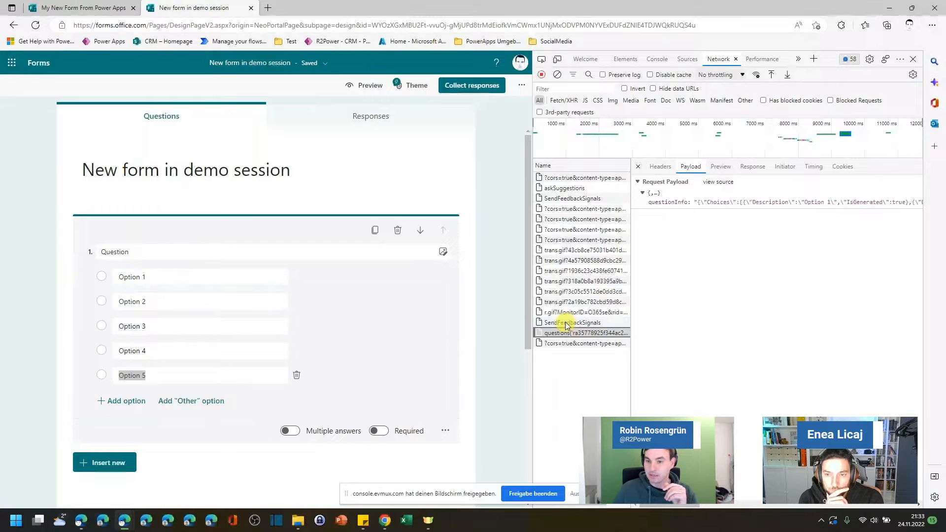
{"action": "left_click", "coordinate": [660, 166]}
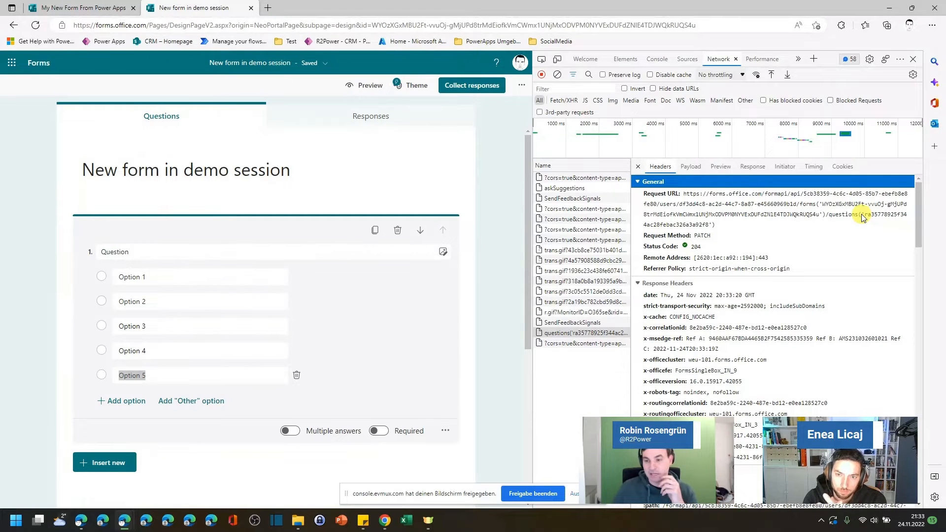
{"action": "left_click", "coordinate": [753, 167]}
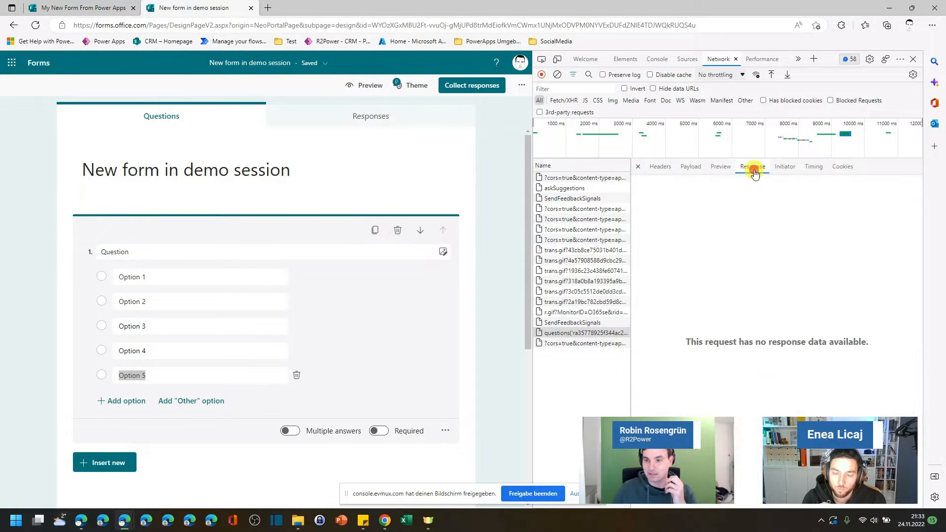
{"action": "left_click", "coordinate": [697, 168]}
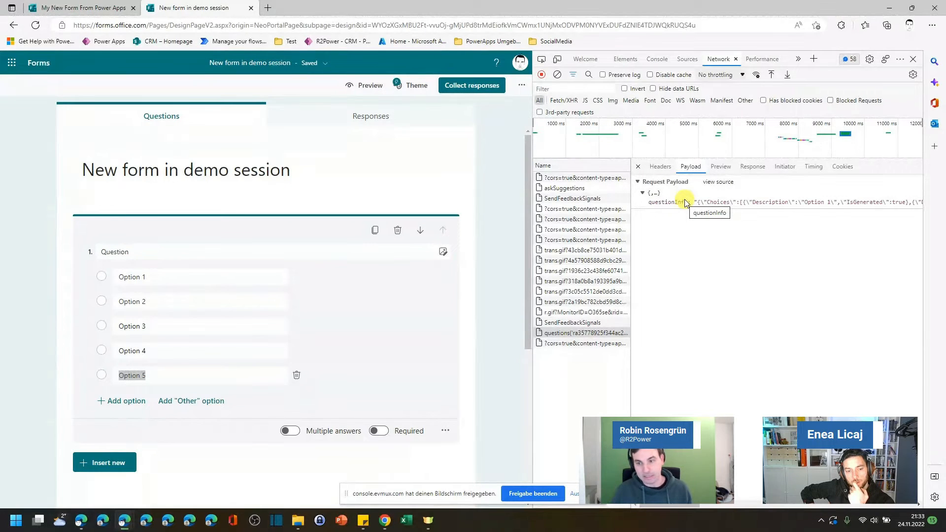
{"action": "left_click", "coordinate": [660, 166]}
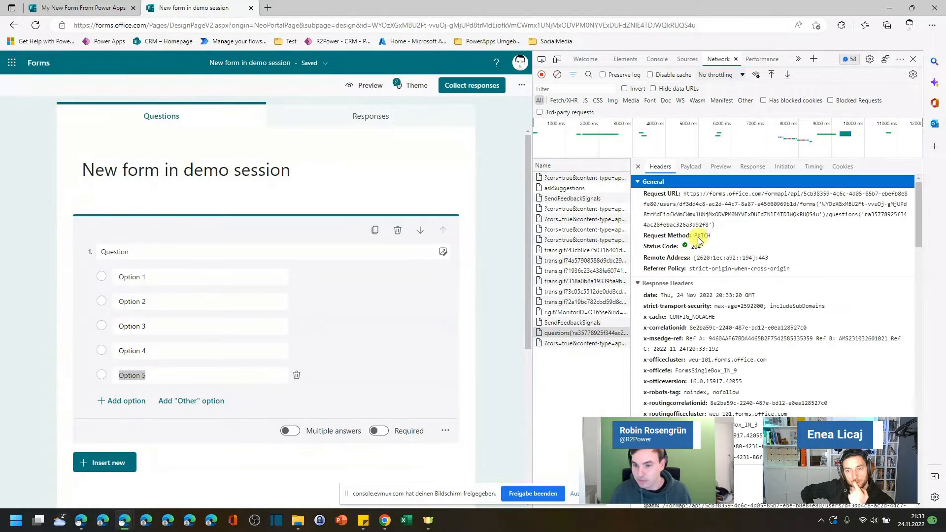
{"action": "left_click", "coordinate": [698, 236]}
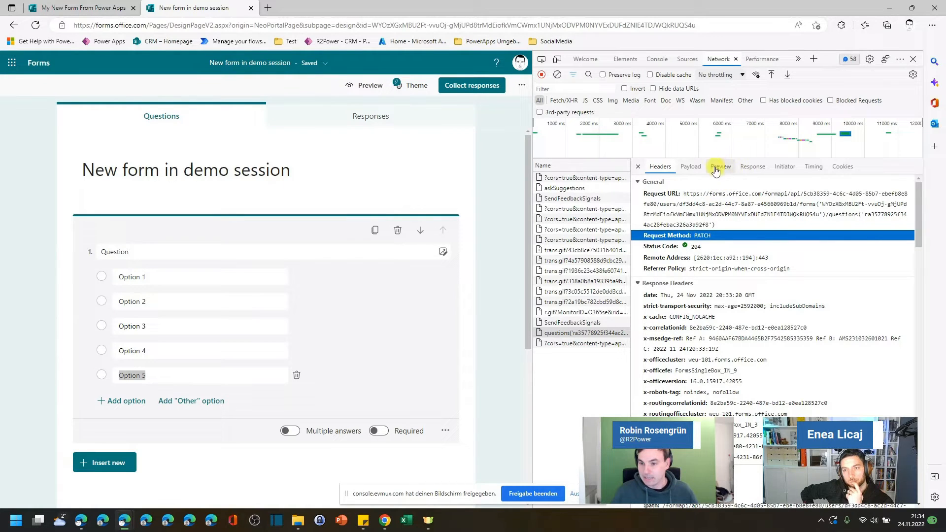
{"action": "left_click", "coordinate": [690, 167]}
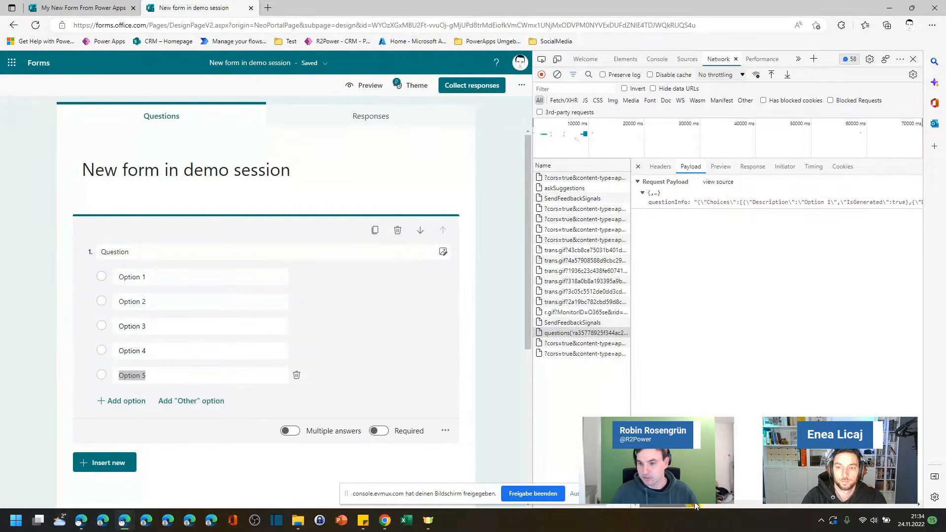
{"action": "left_click_drag", "start_coordinate": [695, 506], "coordinate": [797, 515]}
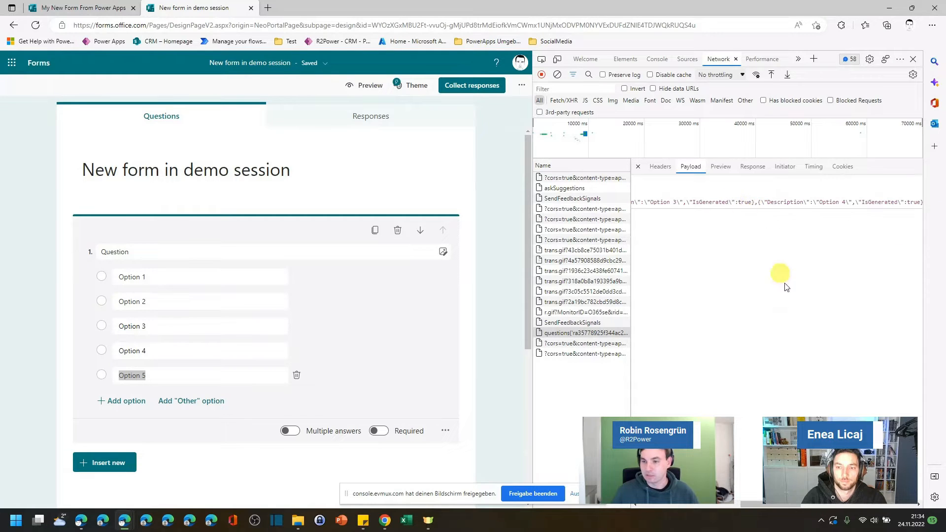
{"action": "left_click_drag", "start_coordinate": [768, 505], "coordinate": [865, 506]}
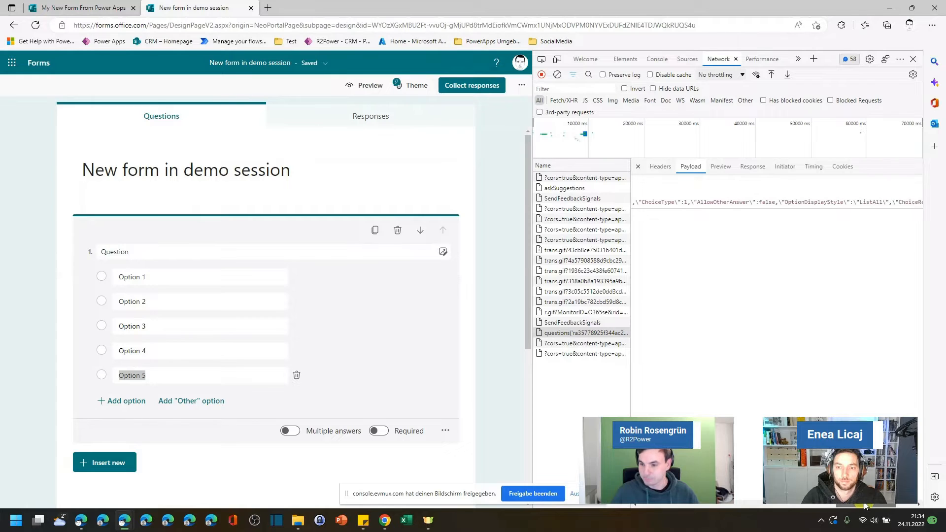
{"action": "mouse_move", "coordinate": [742, 202]}
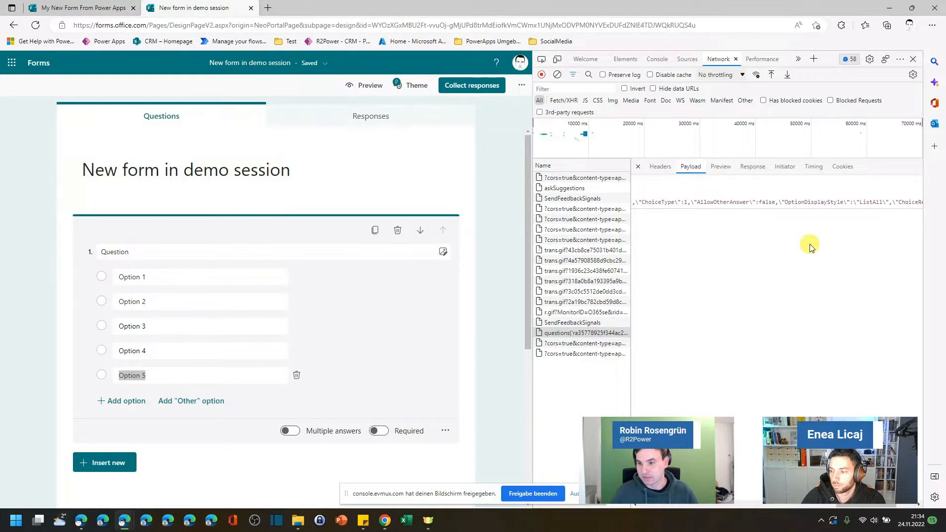
{"action": "left_click_drag", "start_coordinate": [878, 506], "coordinate": [897, 505]}
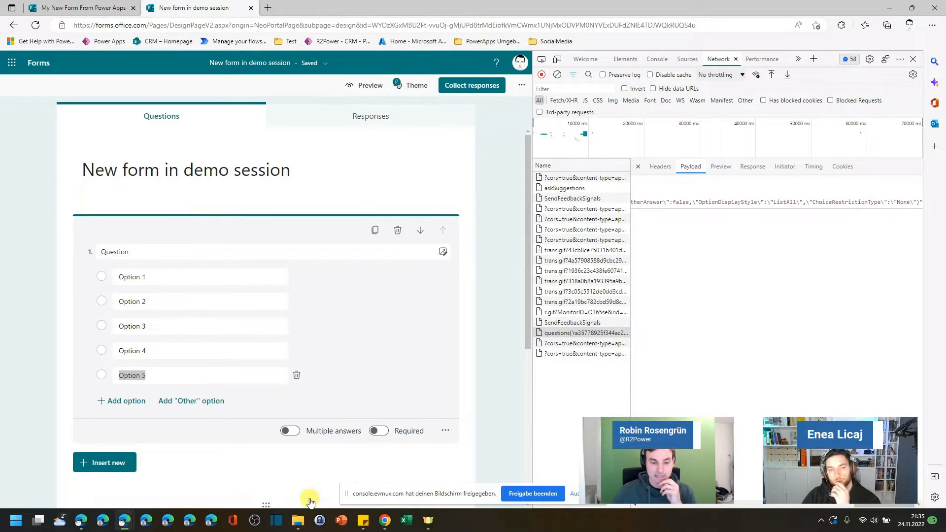
{"action": "mouse_move", "coordinate": [124, 523]}
{"action": "mouse_move", "coordinate": [86, 472]}
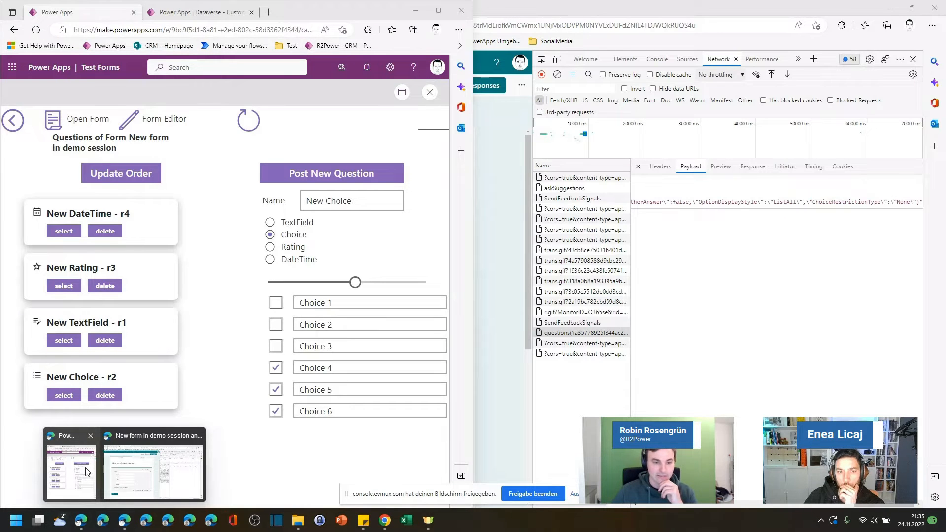
Step: Check the recorded questions request's headers, then close the developer tools in the form designer tab
{"action": "left_click", "coordinate": [86, 472]}
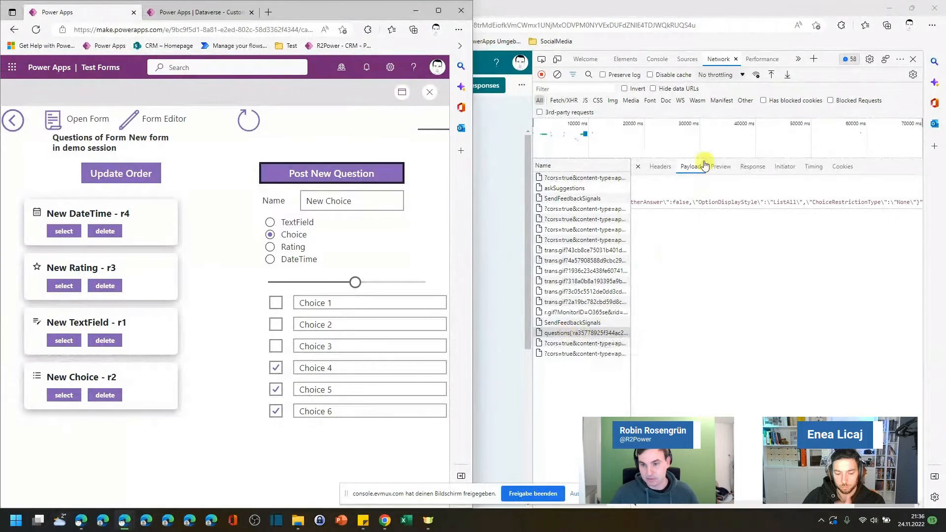
{"action": "left_click", "coordinate": [670, 168]}
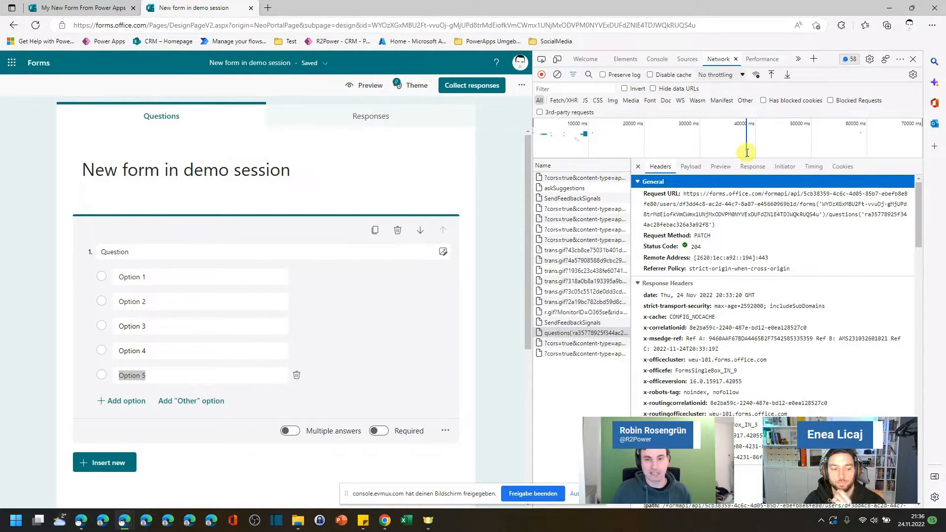
{"action": "left_click", "coordinate": [912, 58]}
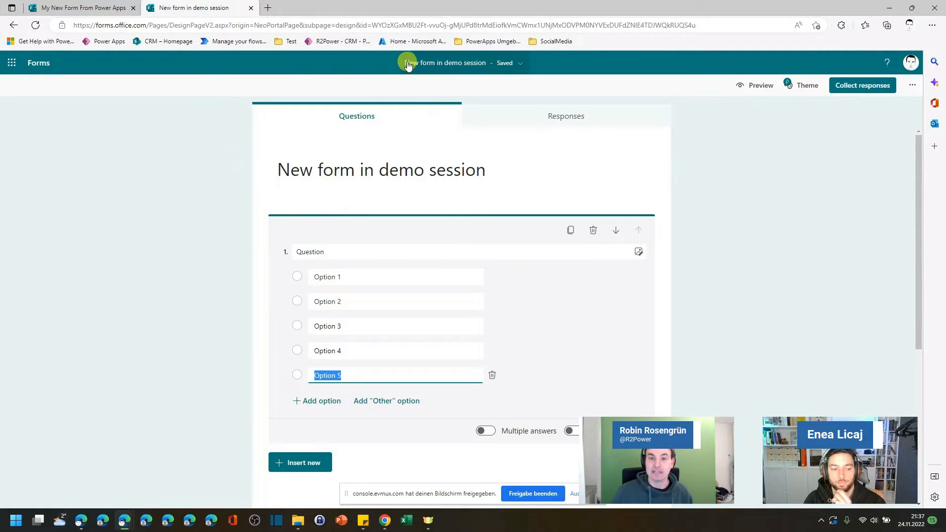
Step: Open the Azure portal in a new tab and choose the work account to sign in
{"action": "middle_click", "coordinate": [404, 42]}
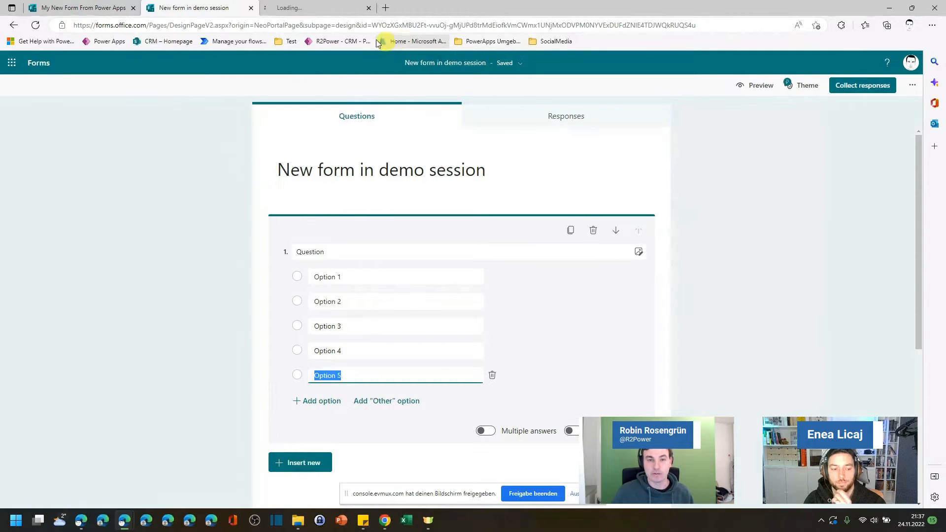
{"action": "left_click", "coordinate": [316, 8]}
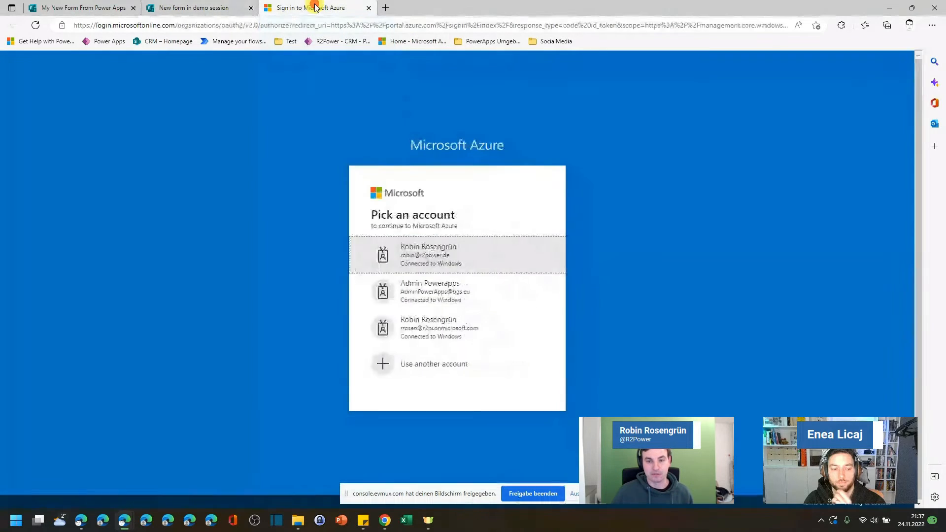
{"action": "left_click", "coordinate": [429, 254]}
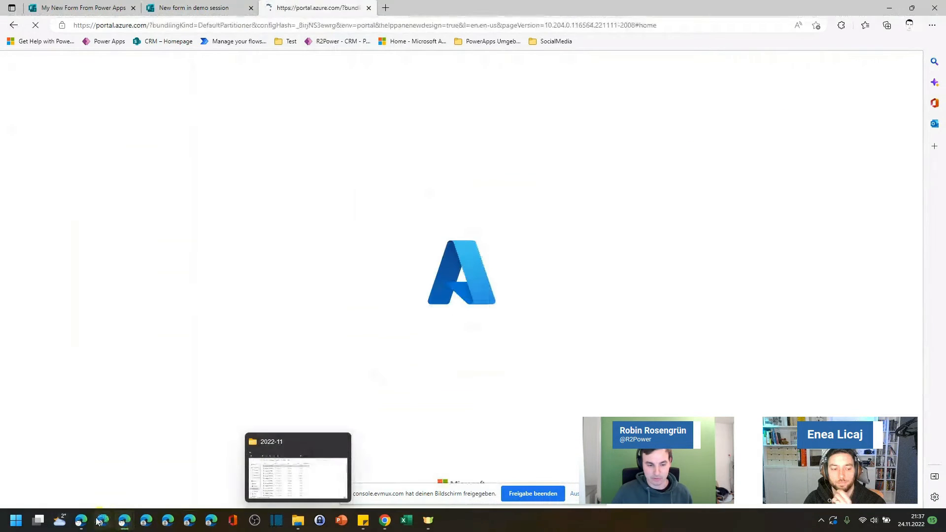
Step: Switch to the other browser window, open the Azure portal home page and close its developer tools
{"action": "left_click", "coordinate": [80, 520]}
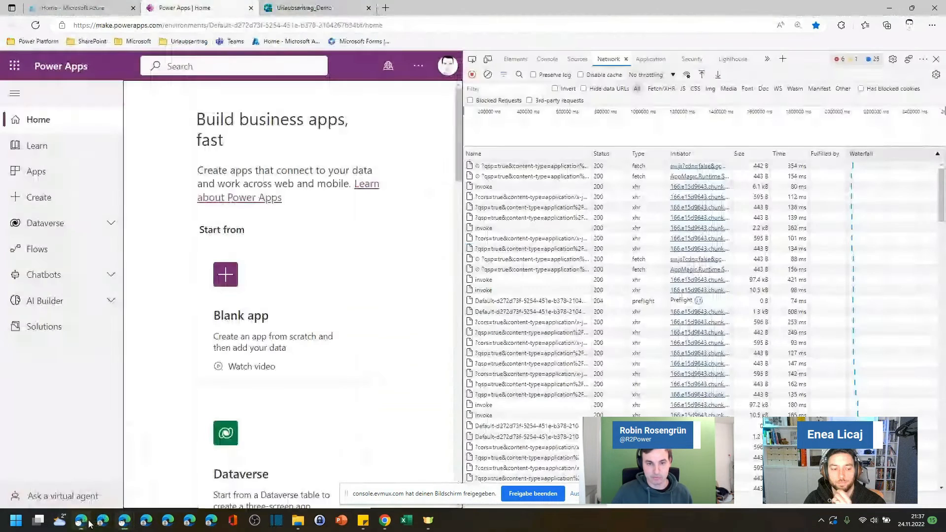
{"action": "left_click", "coordinate": [276, 41]}
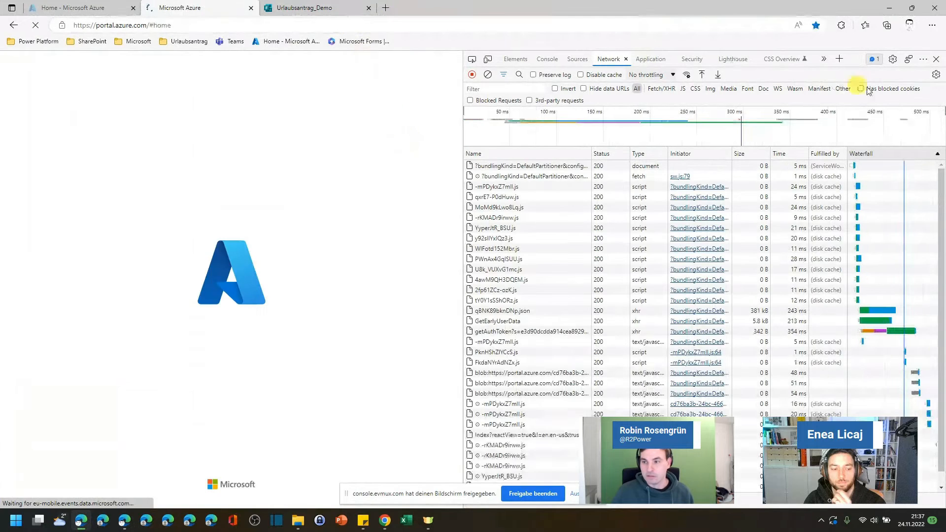
{"action": "left_click", "coordinate": [935, 59]}
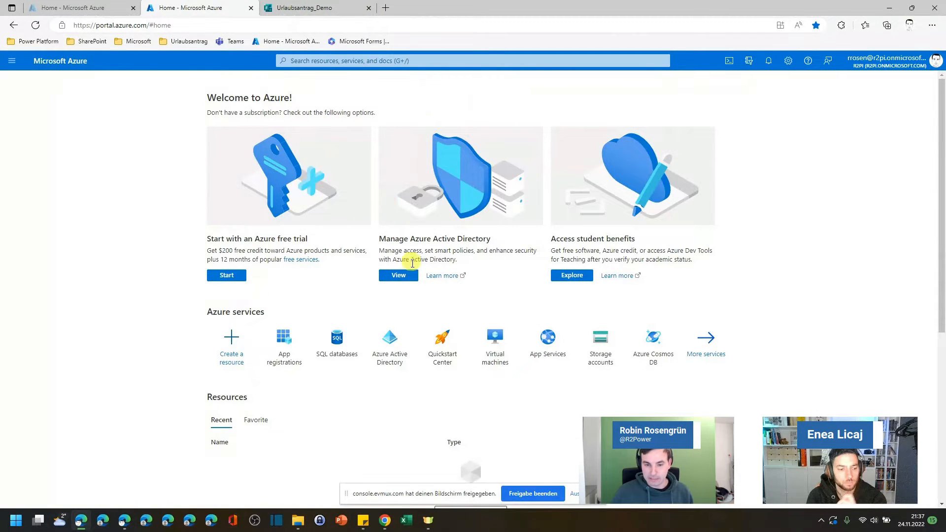
Step: Register a new application named FormsAPI in App registrations with the default single-tenant account type
{"action": "left_click", "coordinate": [281, 346]}
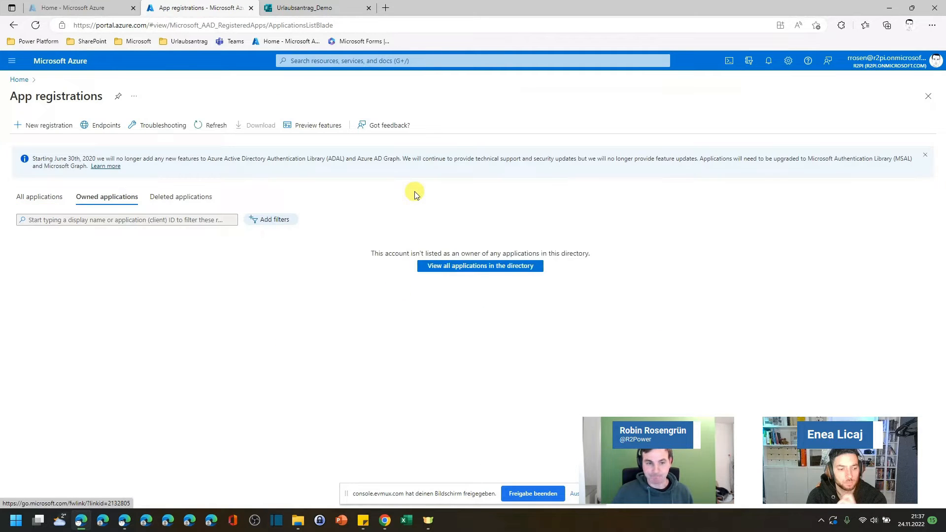
{"action": "left_click", "coordinate": [49, 128]}
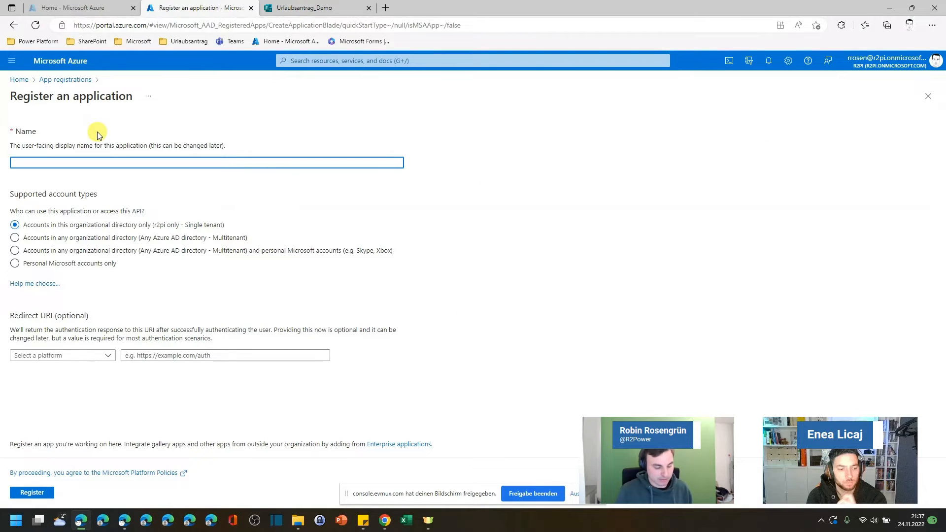
{"action": "type", "text": "FormsAPI"}
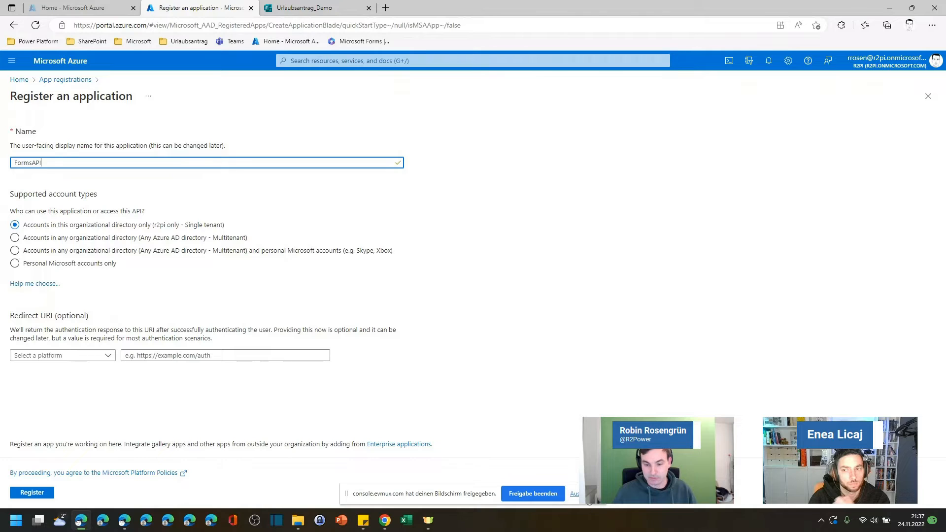
{"action": "left_click", "coordinate": [574, 494]}
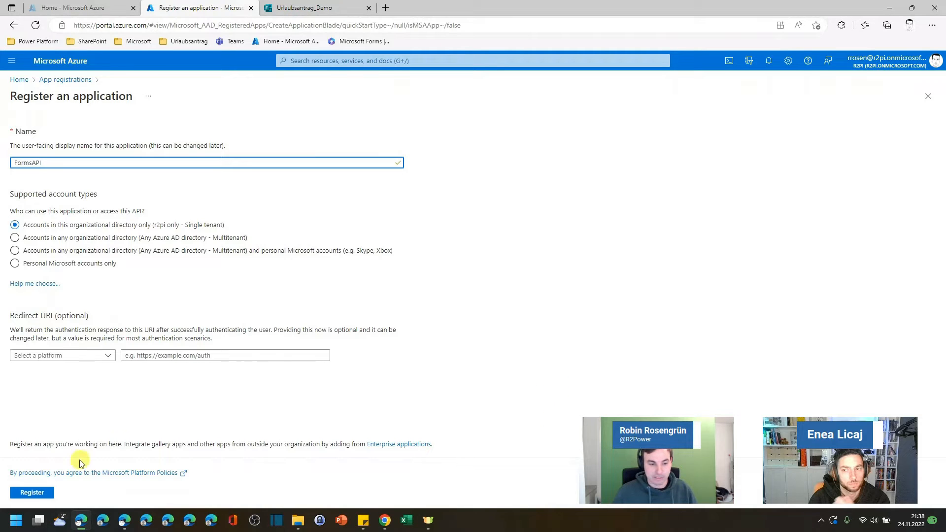
{"action": "left_click", "coordinate": [33, 492]}
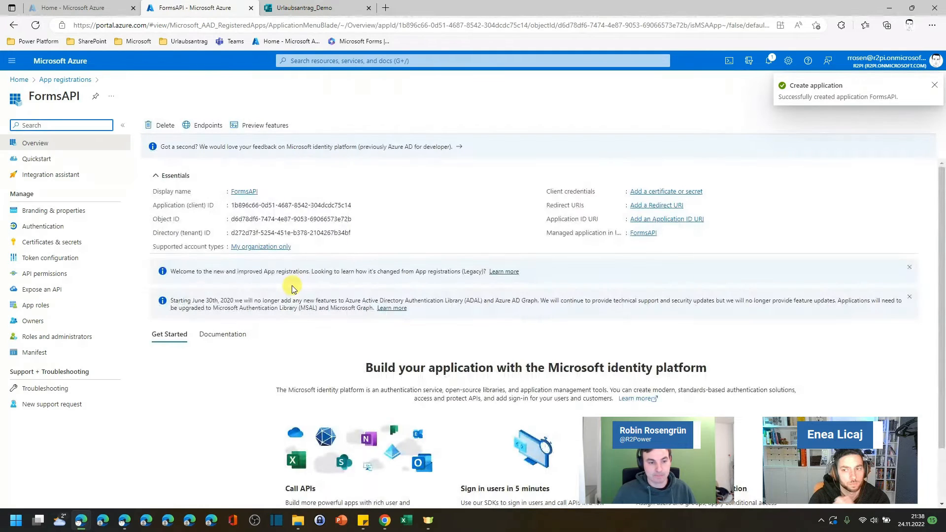
Step: Start adding an API permission for FormsAPI and select Microsoft Forms among the APIs the organization uses
{"action": "left_click", "coordinate": [48, 276]}
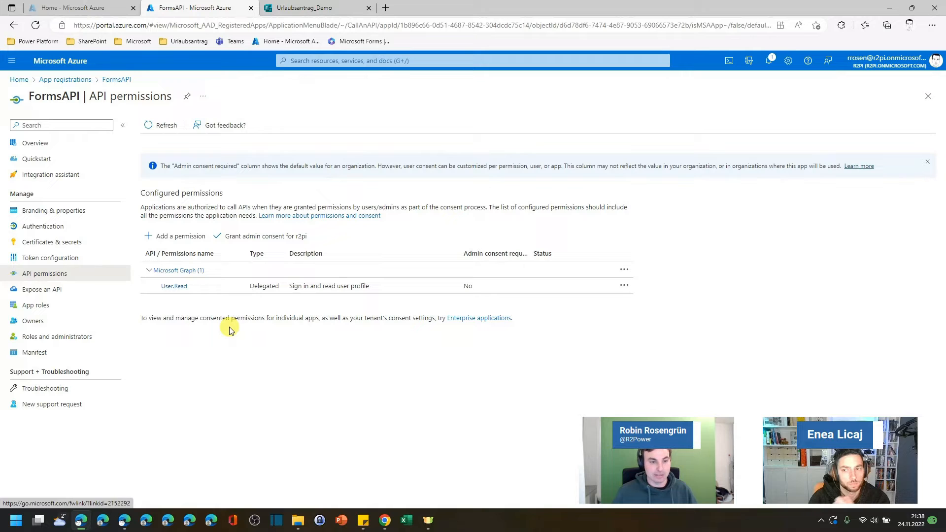
{"action": "left_click", "coordinate": [168, 236]}
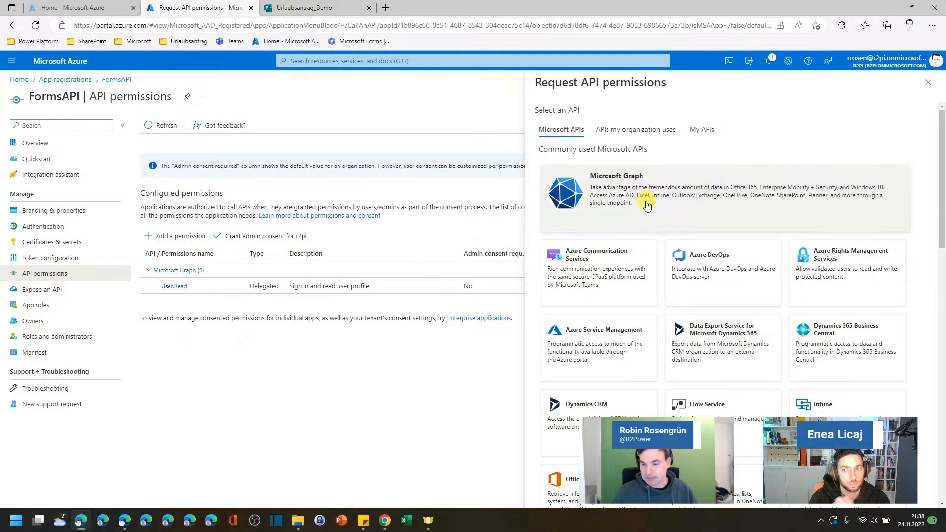
{"action": "scroll", "coordinate": [650, 209], "scroll_direction": "down", "scroll_amount": 5}
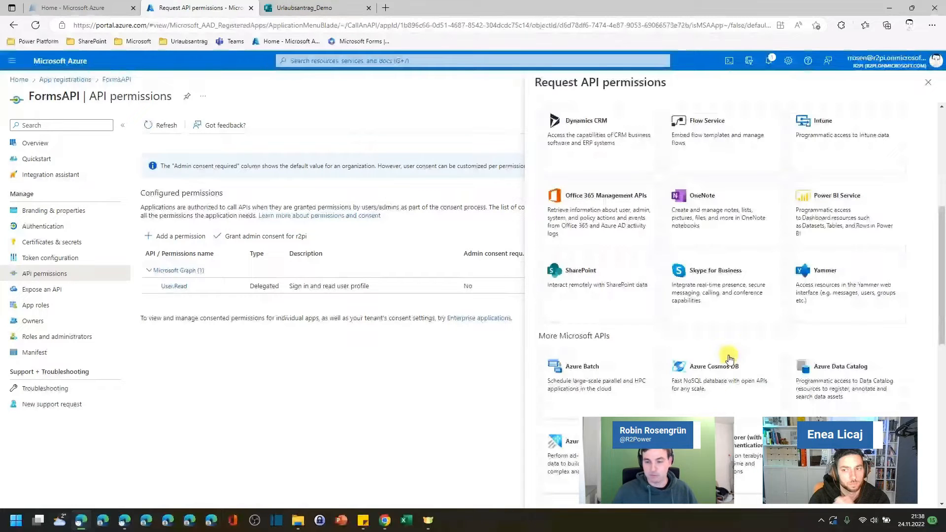
{"action": "scroll", "coordinate": [729, 358], "scroll_direction": "down", "scroll_amount": 5}
{"action": "scroll", "coordinate": [735, 311], "scroll_direction": "up", "scroll_amount": 10}
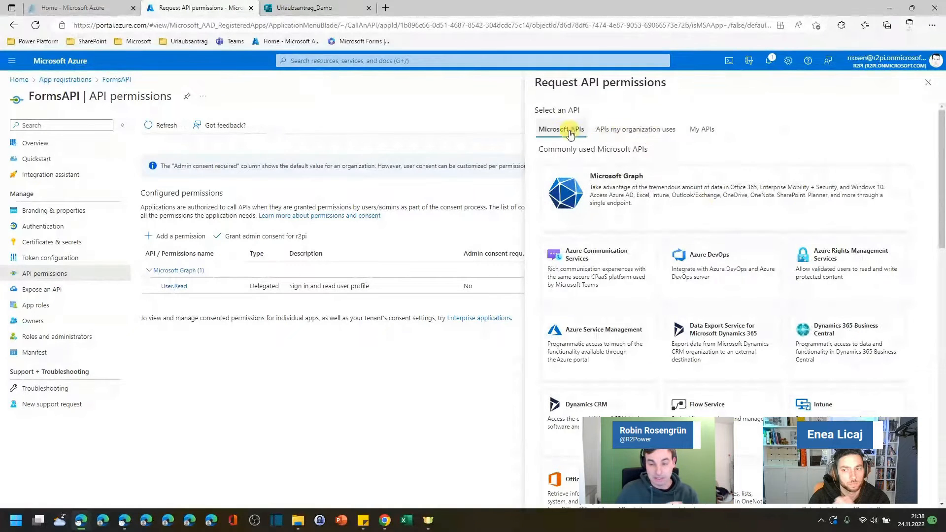
{"action": "left_click", "coordinate": [646, 130]}
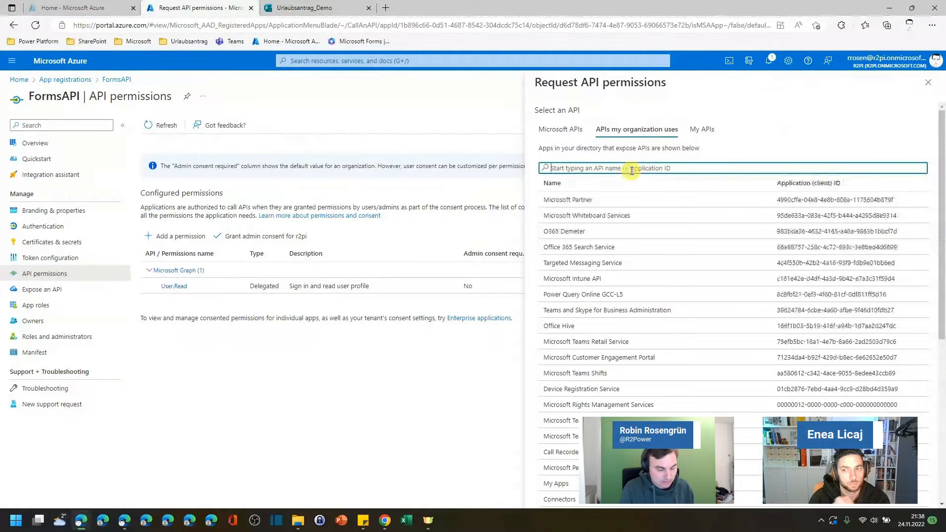
{"action": "type", "text": "Microsoft"}
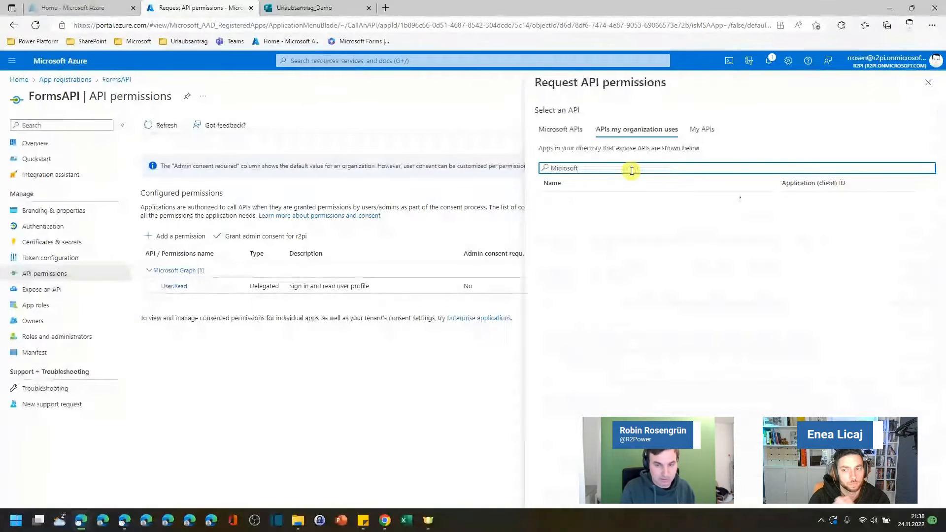
{"action": "type", "text": " Forms"}
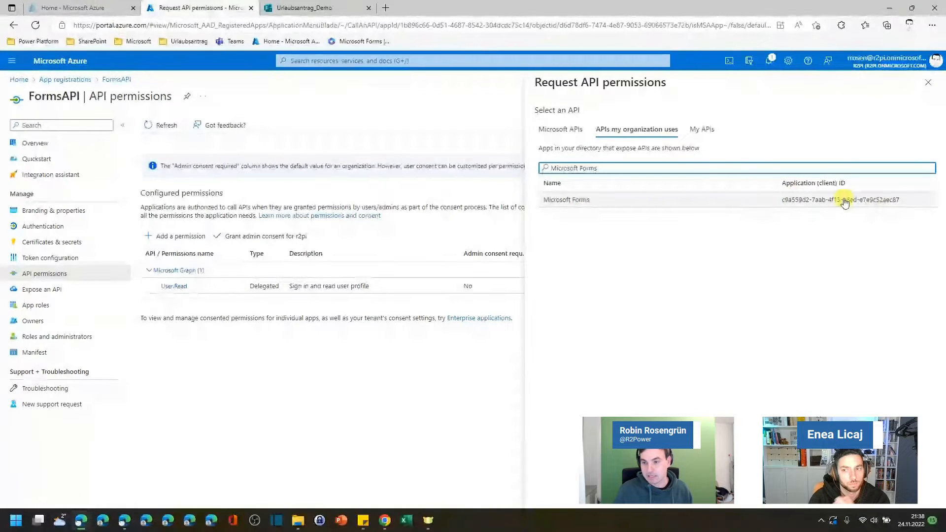
{"action": "left_click", "coordinate": [566, 199]}
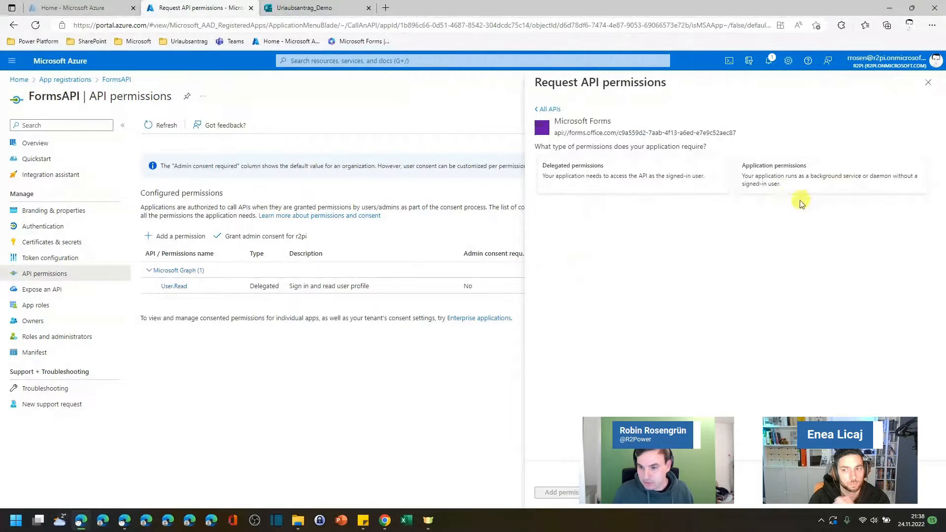
Step: Add the Forms.Read.All and Forms.ReadWrite.All application permissions for Microsoft Forms
{"action": "left_click", "coordinate": [779, 186]}
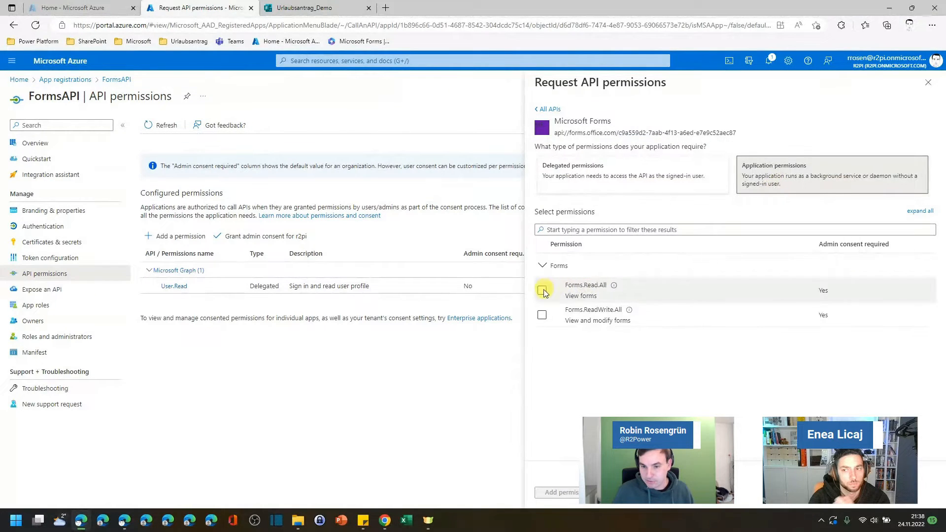
{"action": "left_click", "coordinate": [543, 291]}
{"action": "left_click", "coordinate": [542, 315]}
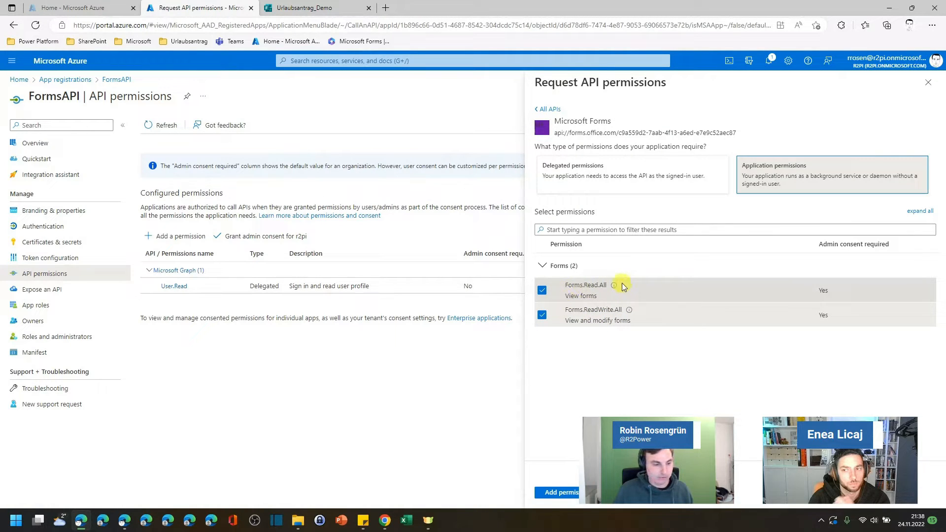
{"action": "mouse_move", "coordinate": [613, 294]}
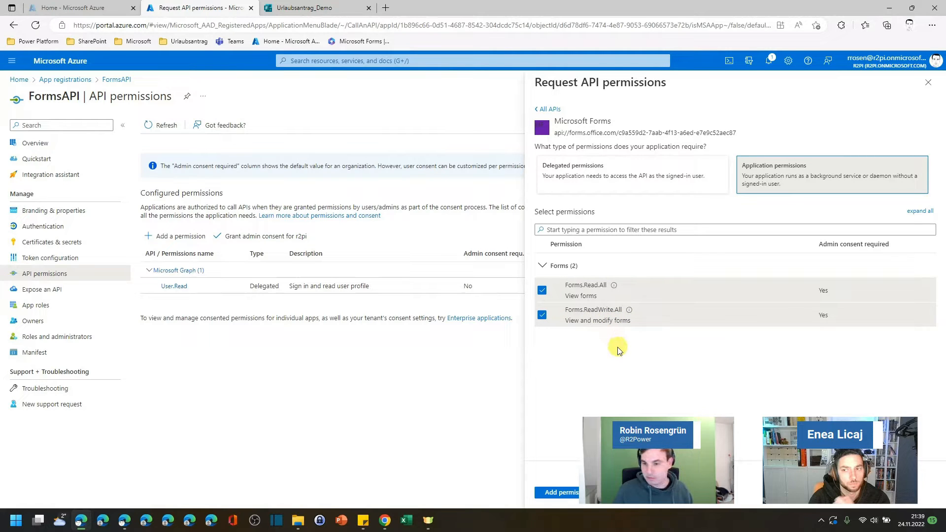
{"action": "left_click", "coordinate": [570, 495]}
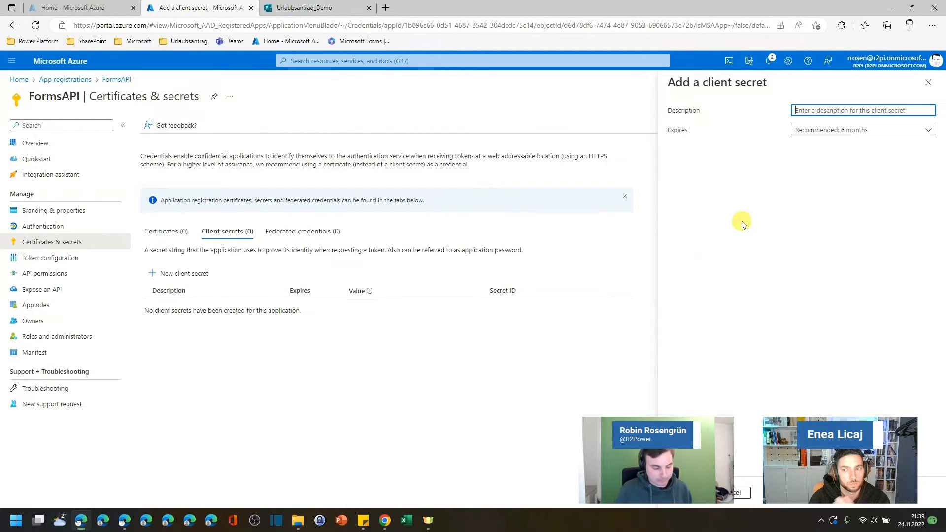
Step: Add a client secret with description FormsAPI and the default expiry, then copy the client secret value
{"action": "type", "text": "FormsAPI"}
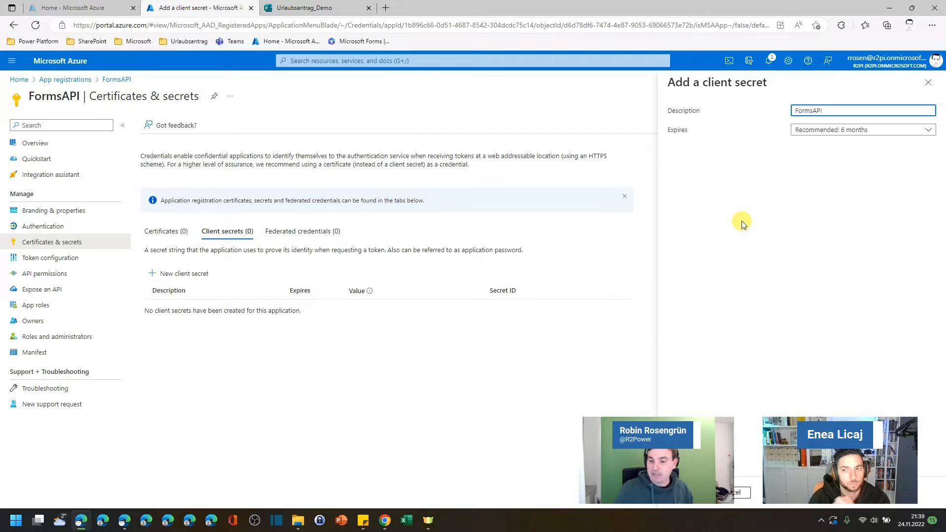
{"action": "left_click", "coordinate": [699, 498]}
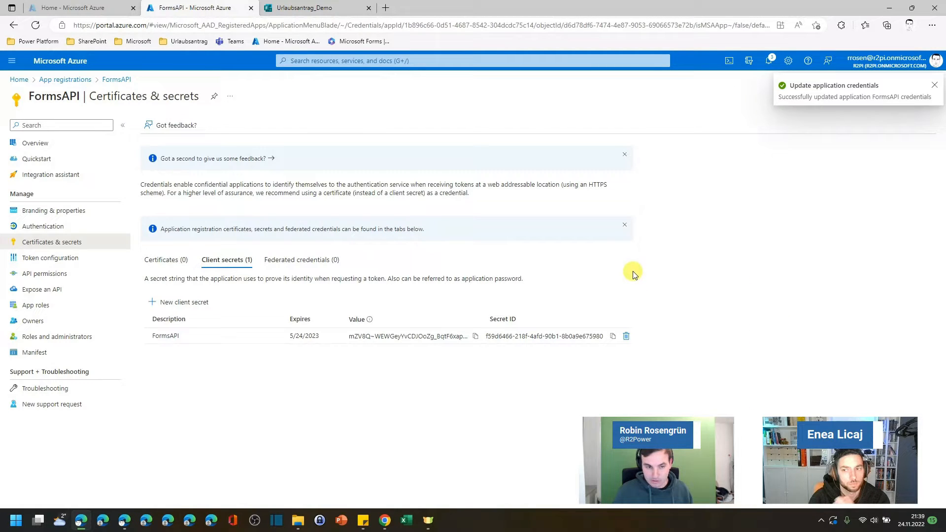
{"action": "left_click", "coordinate": [475, 338]}
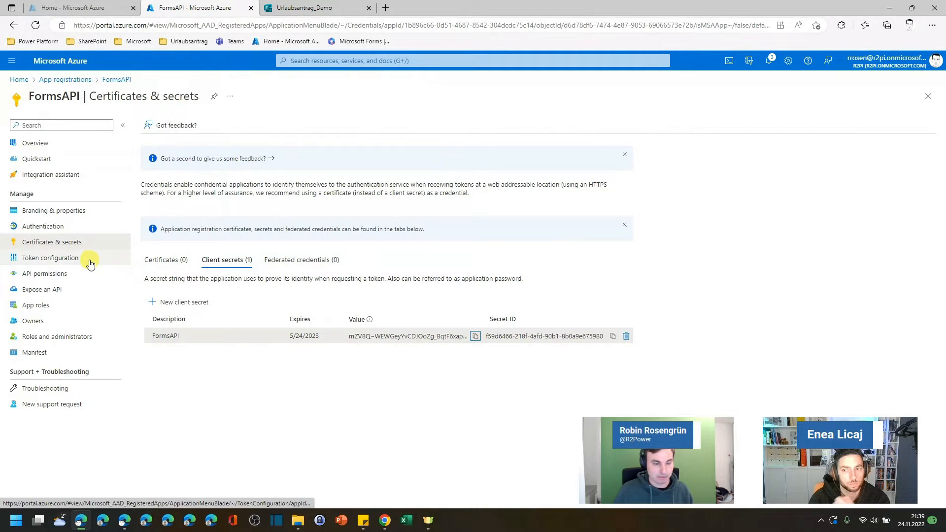
Step: Grant admin consent for r2pi on the app's configured API permissions
{"action": "left_click", "coordinate": [39, 274]}
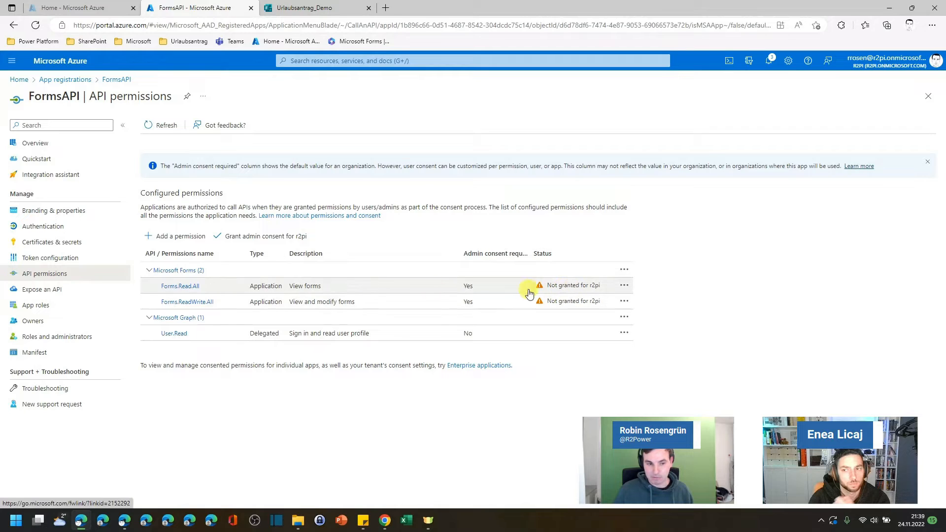
{"action": "left_click", "coordinate": [241, 240]}
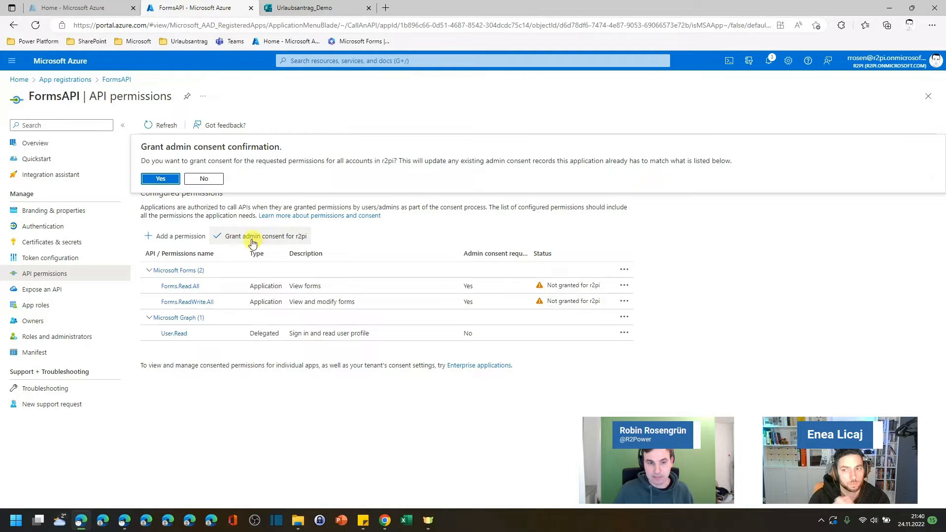
{"action": "left_click", "coordinate": [156, 178]}
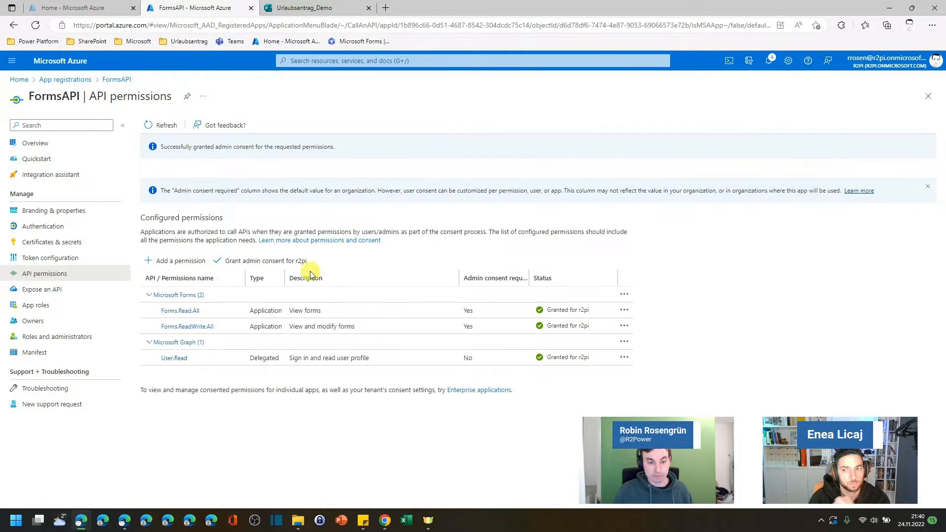
Step: Open the Editor app from the Start search and return to the FormsAPI app's overview page
{"action": "key", "text": "super"}
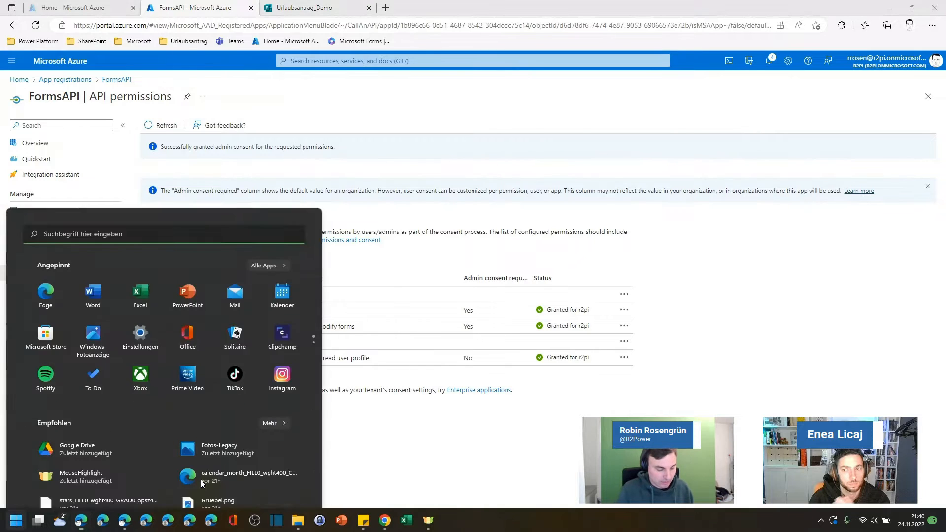
{"action": "type", "text": "editor"}
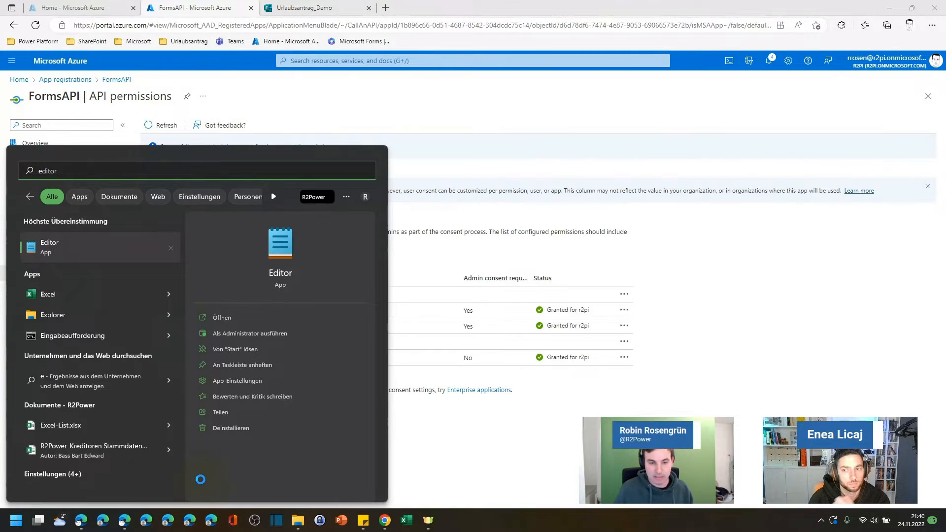
{"action": "key", "text": "Return"}
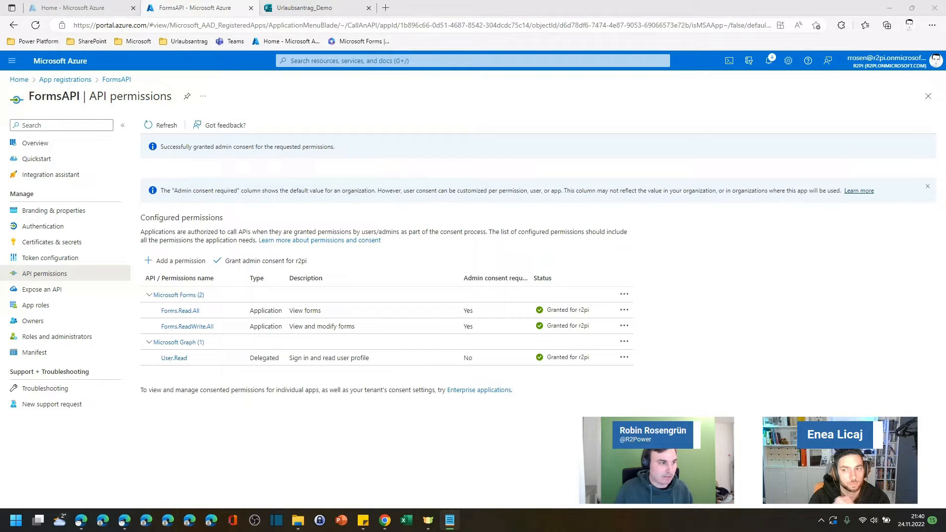
{"action": "left_click", "coordinate": [44, 147]}
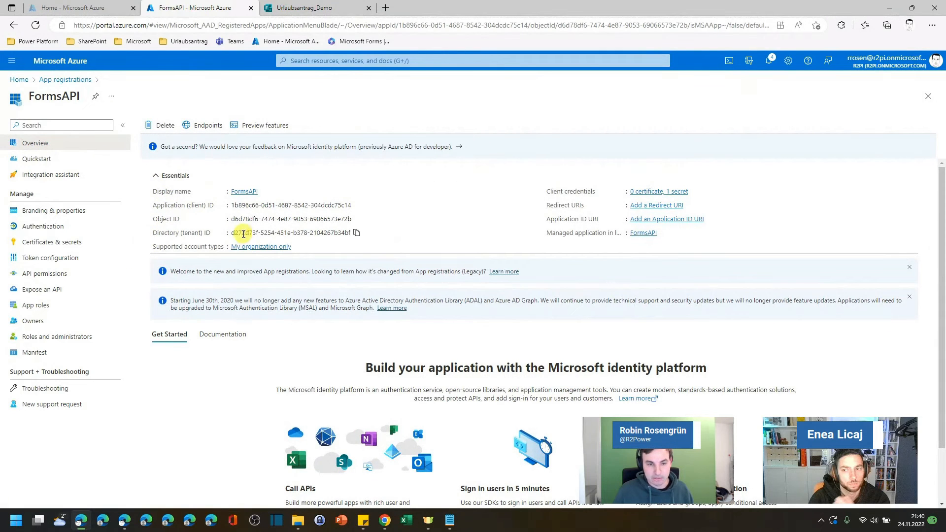
Step: Copy the FormsAPI application (client) ID into the Editor notes
{"action": "left_click", "coordinate": [356, 205]}
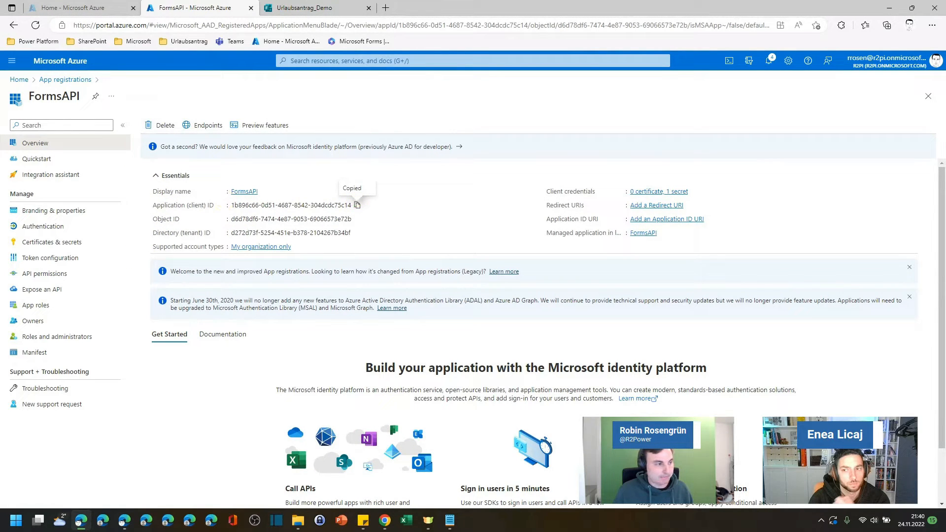
{"action": "key", "text": "alt+Tab"}
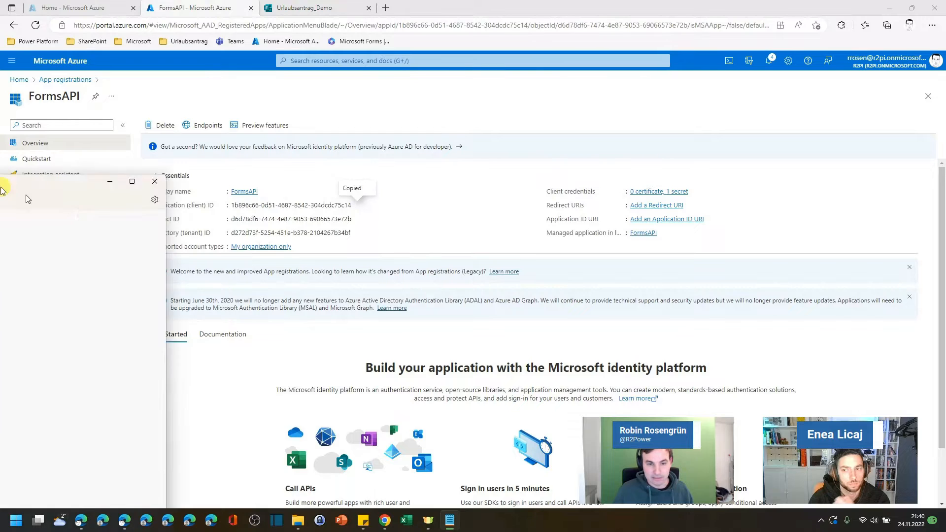
{"action": "left_click_drag", "start_coordinate": [0, 179], "coordinate": [0, 148]}
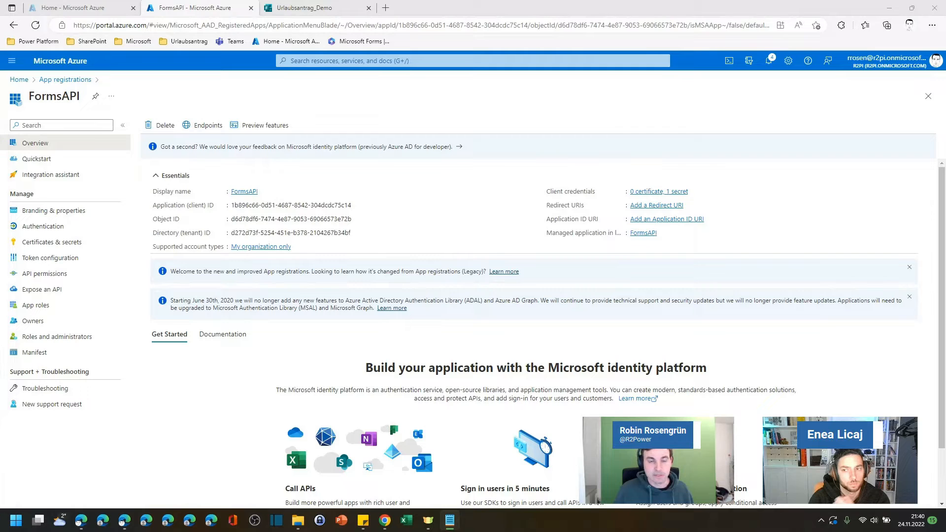
Step: Open Power Apps and go to the Custom Connectors page under Dataverse
{"action": "left_click", "coordinate": [37, 41]}
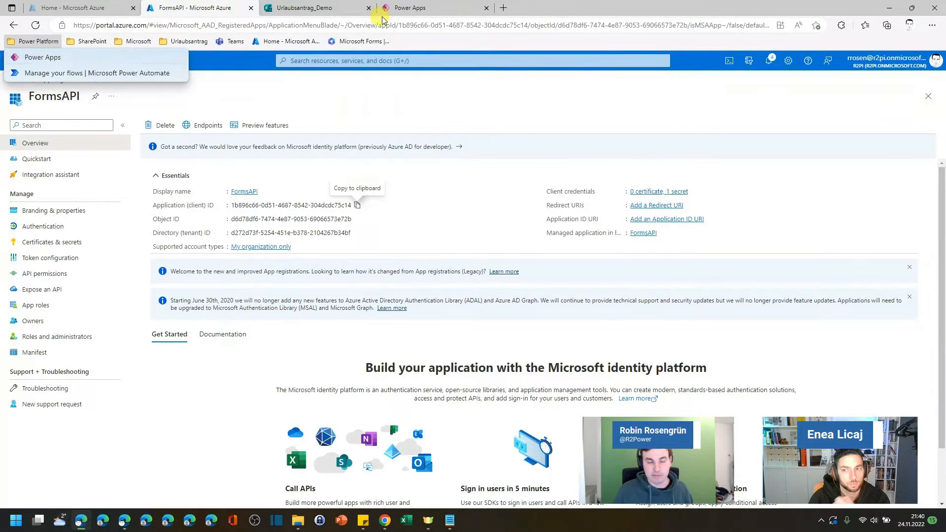
{"action": "left_click", "coordinate": [415, 13]}
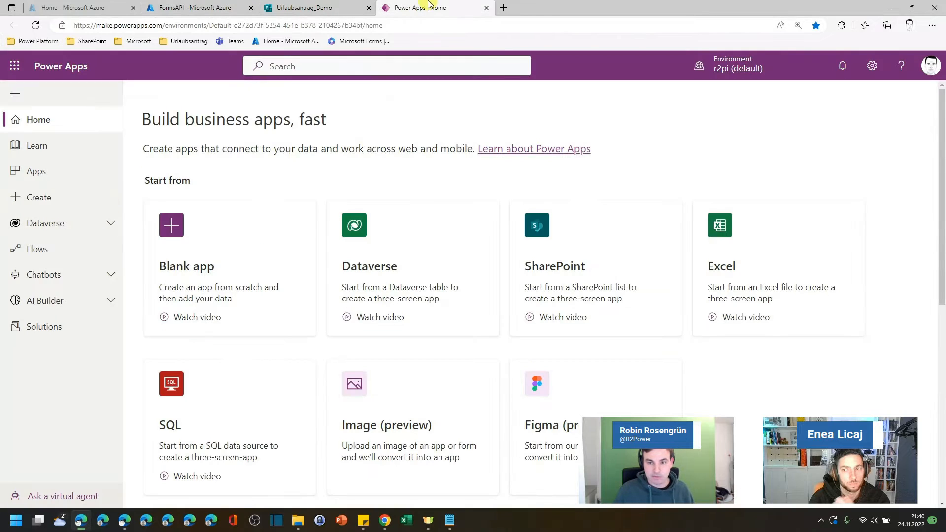
{"action": "left_click", "coordinate": [35, 225]}
{"action": "scroll", "coordinate": [68, 297], "scroll_direction": "down", "scroll_amount": 1}
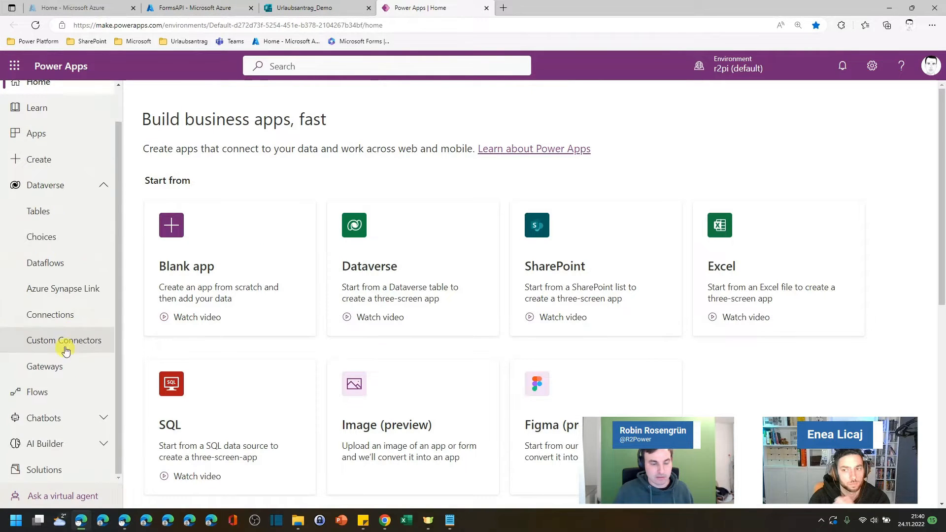
{"action": "key", "text": "alt+Tab"}
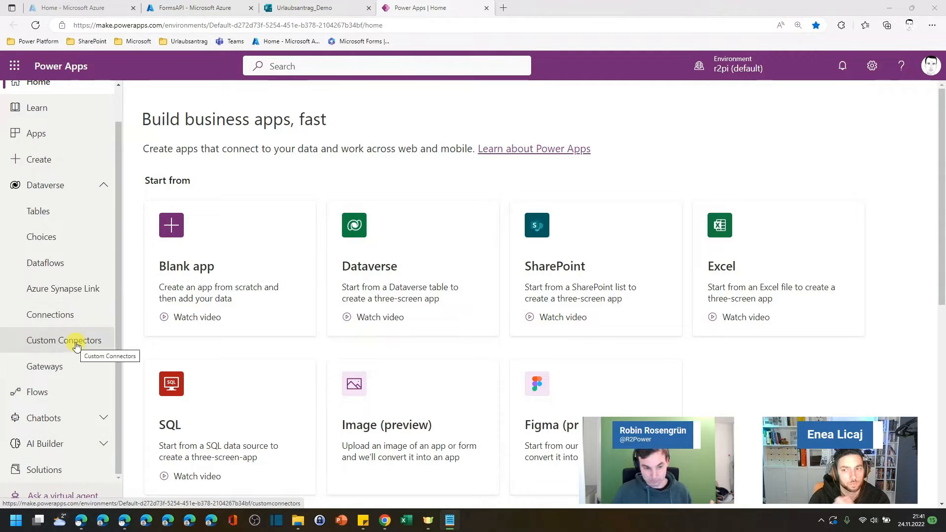
{"action": "left_click", "coordinate": [77, 344]}
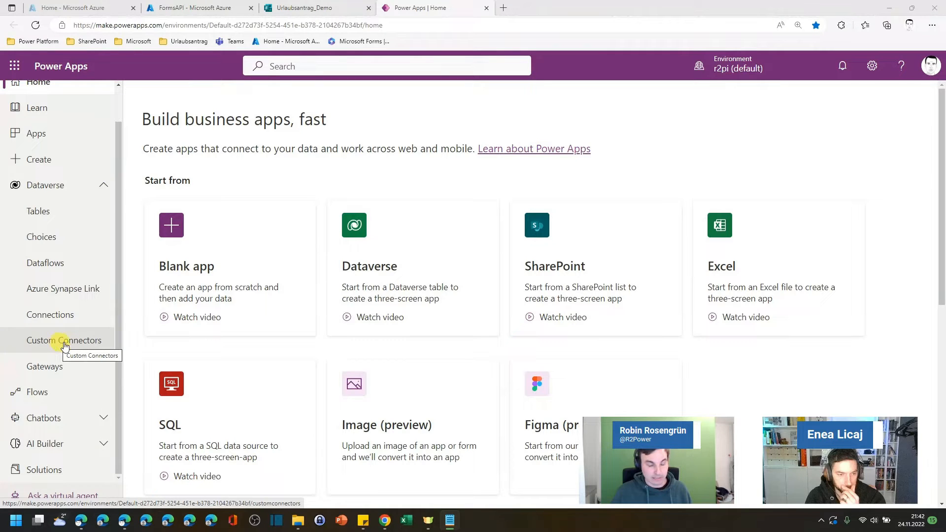
{"action": "left_click", "coordinate": [92, 343]}
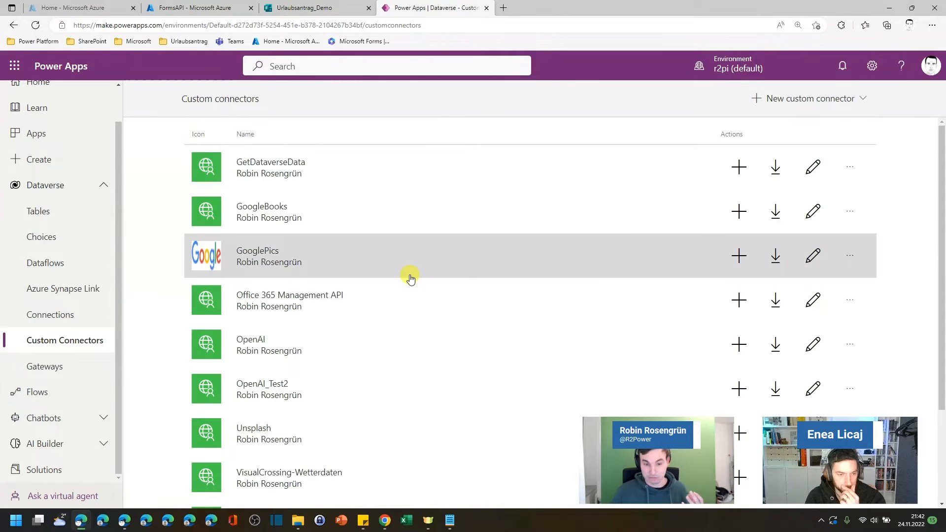
Step: Create a new custom connector from blank named FormsAPI
{"action": "scroll", "coordinate": [423, 247], "scroll_direction": "down", "scroll_amount": 3}
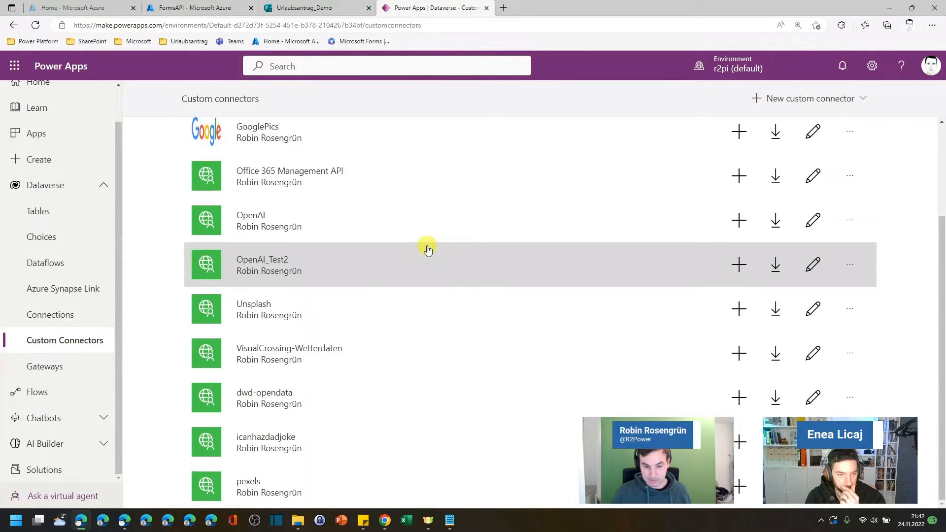
{"action": "scroll", "coordinate": [435, 256], "scroll_direction": "up", "scroll_amount": 3}
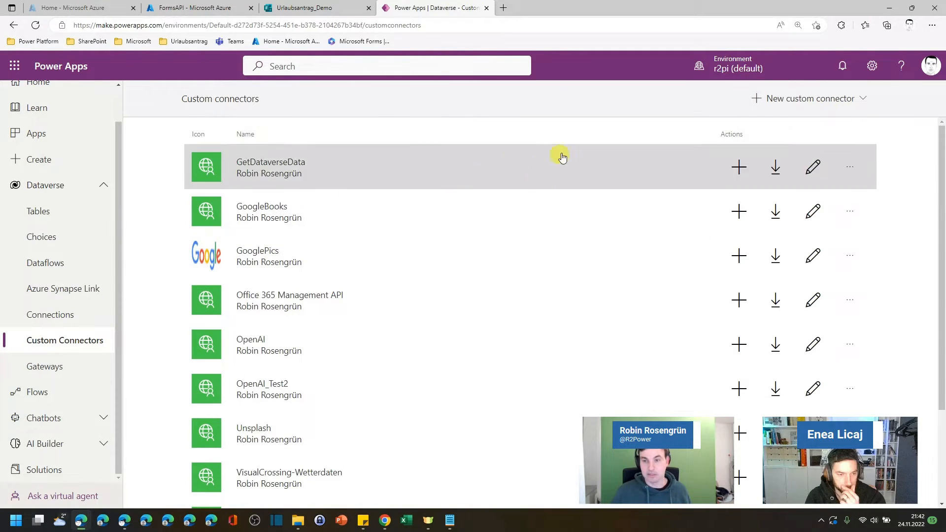
{"action": "left_click", "coordinate": [794, 100]}
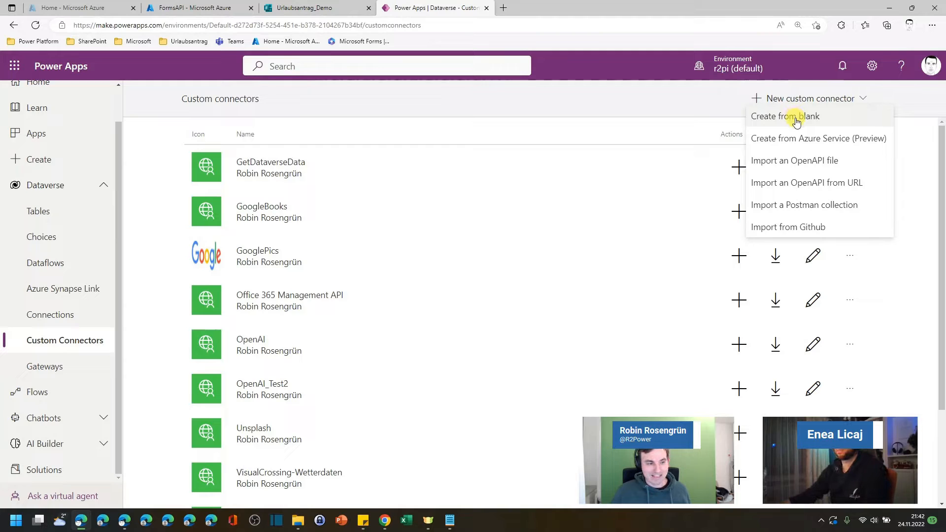
{"action": "left_click", "coordinate": [797, 122]}
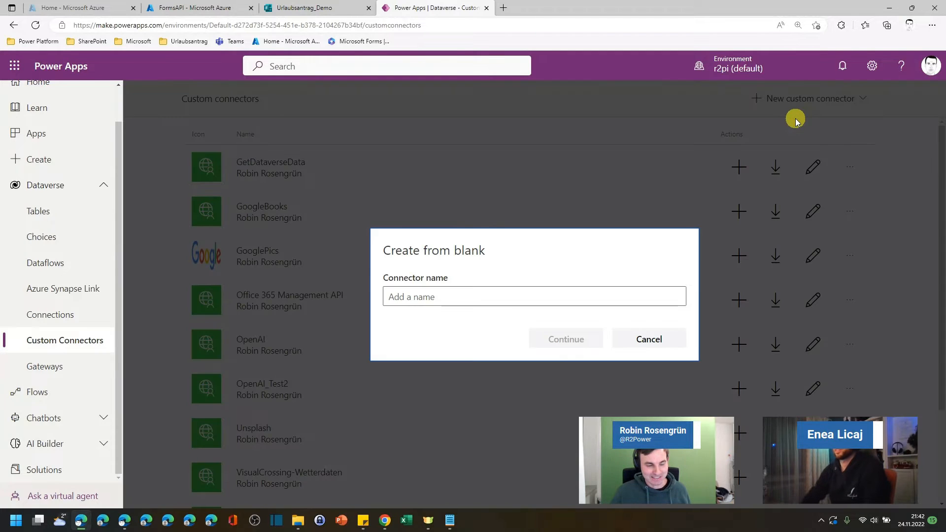
{"action": "left_click", "coordinate": [460, 305]}
{"action": "type", "text": "F"}
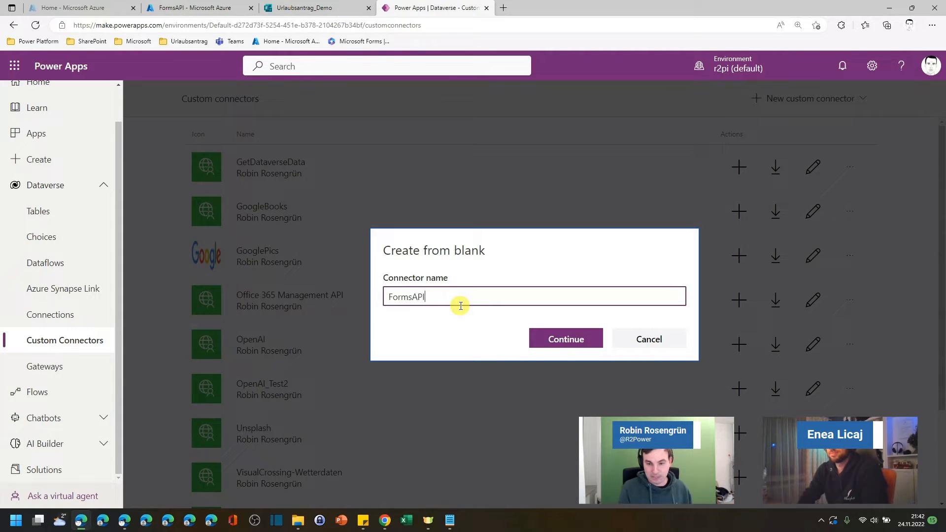
{"action": "type", "text": "ormsAPI"}
{"action": "left_click", "coordinate": [536, 339]}
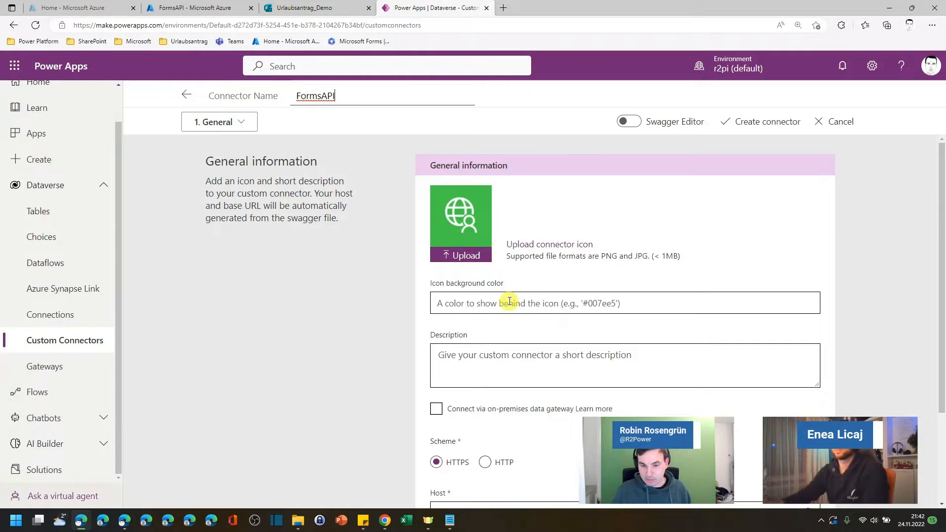
{"action": "scroll", "coordinate": [516, 301], "scroll_direction": "down", "scroll_amount": 2}
{"action": "left_click", "coordinate": [482, 392]}
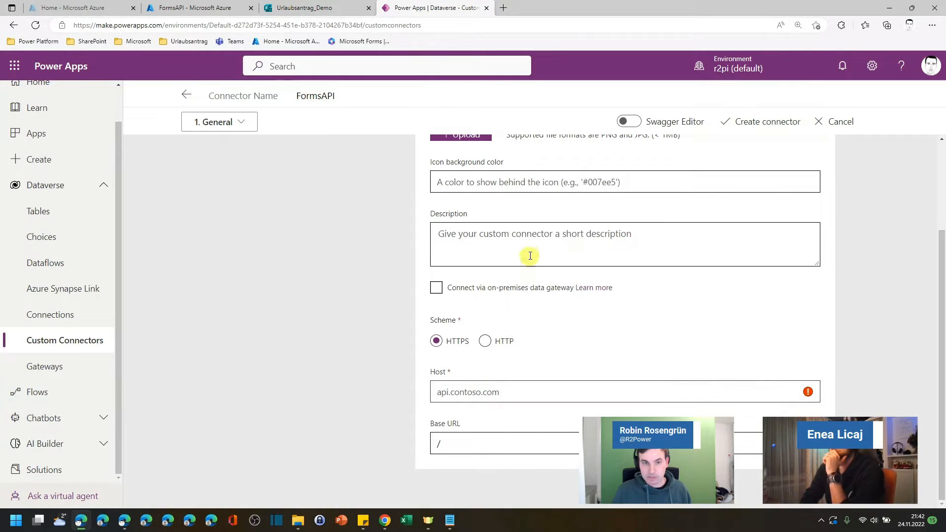
Step: Switch to the Urlaubsantrag_Demo form and clear the network log in the browser developer tools
{"action": "left_click", "coordinate": [306, 8]}
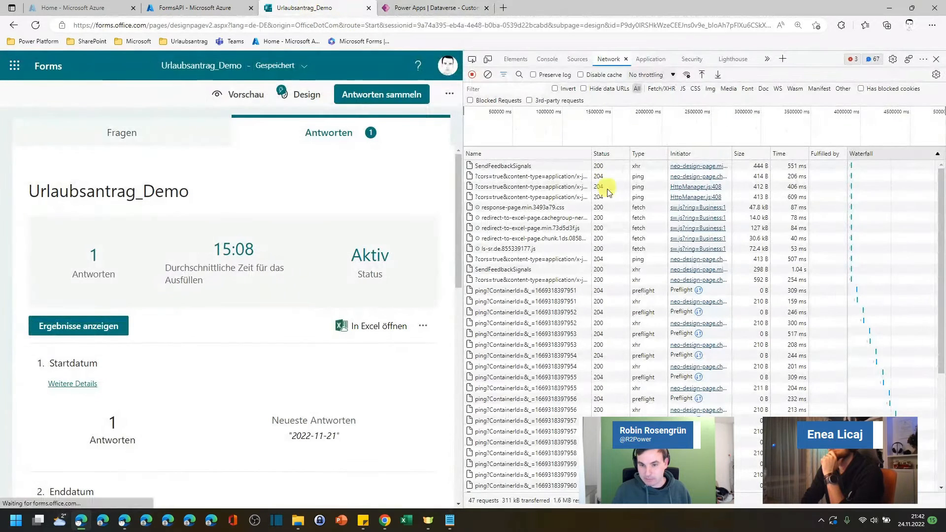
{"action": "scroll", "coordinate": [541, 274], "scroll_direction": "down", "scroll_amount": 5}
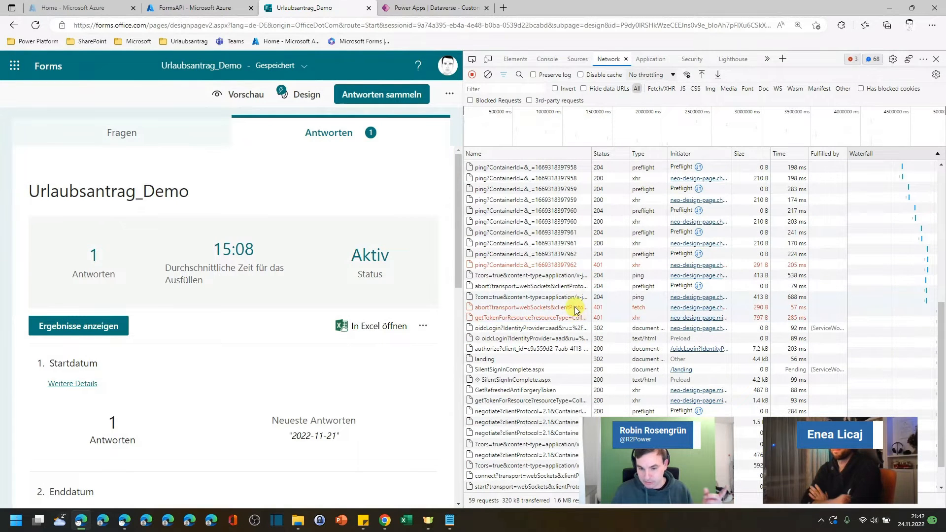
{"action": "scroll", "coordinate": [587, 318], "scroll_direction": "up", "scroll_amount": 2}
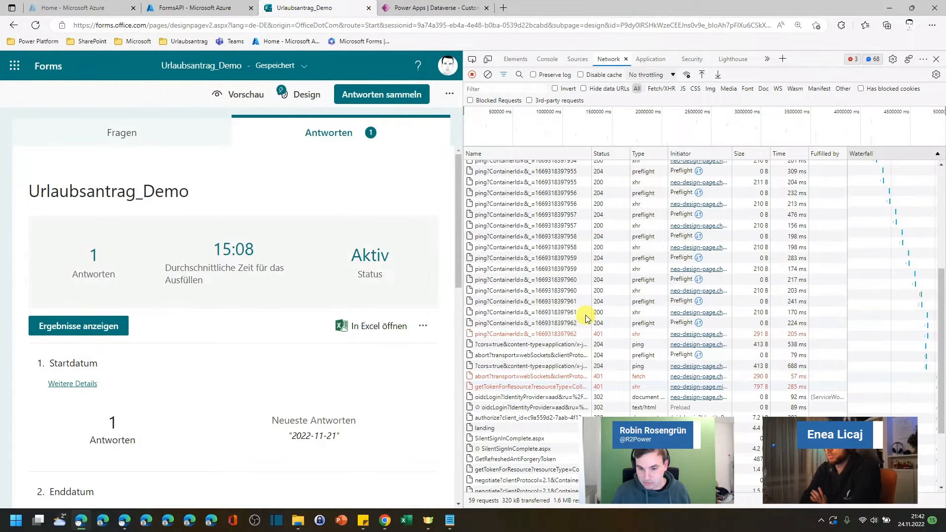
{"action": "scroll", "coordinate": [587, 318], "scroll_direction": "down", "scroll_amount": 3}
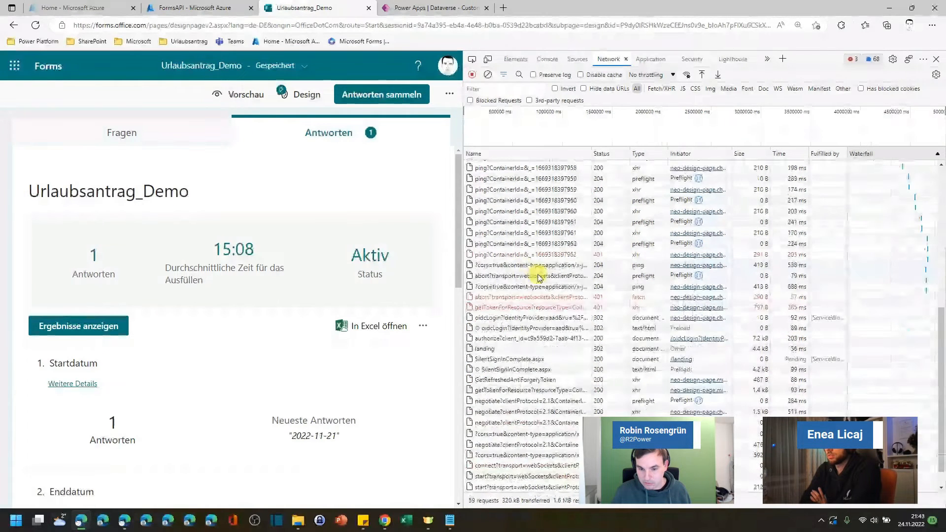
{"action": "left_click", "coordinate": [488, 74]}
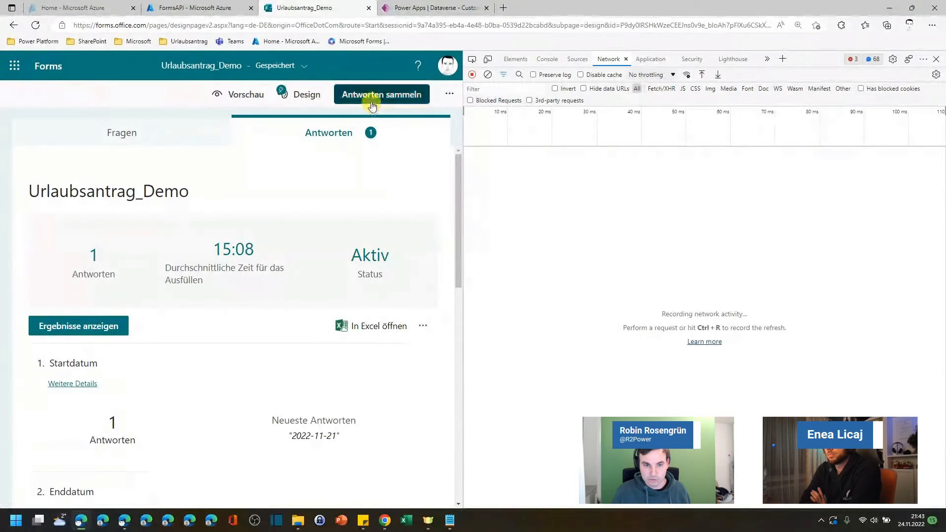
Step: Add a new choice question to the form's questions while network traffic is recorded
{"action": "left_click", "coordinate": [195, 131]}
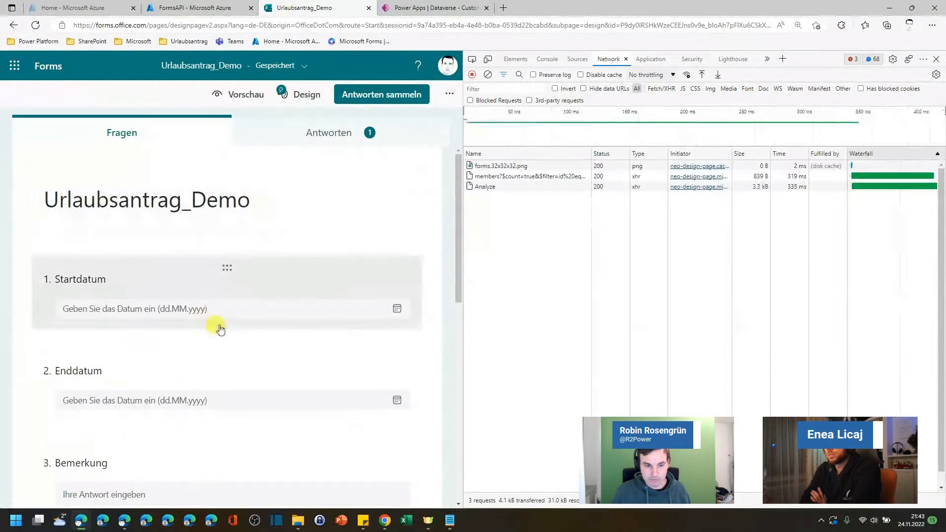
{"action": "left_click", "coordinate": [218, 266]}
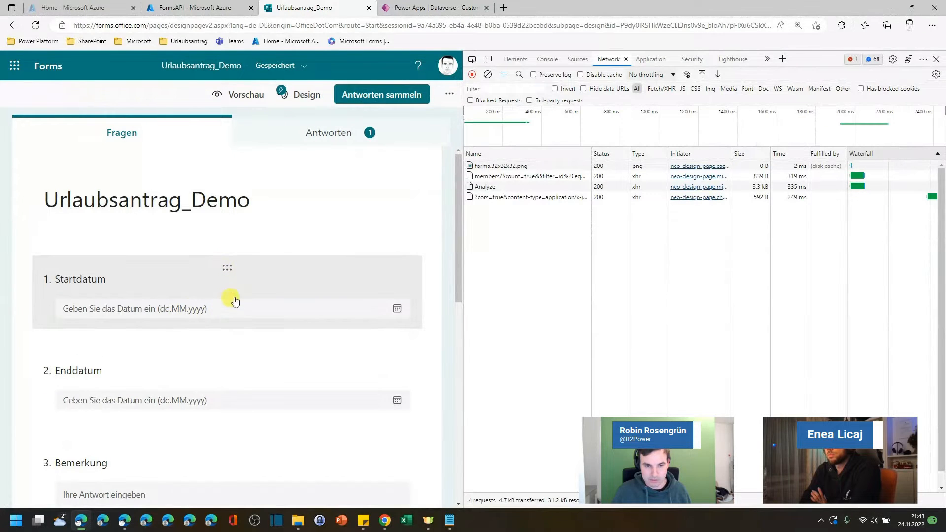
{"action": "scroll", "coordinate": [285, 313], "scroll_direction": "down", "scroll_amount": 6}
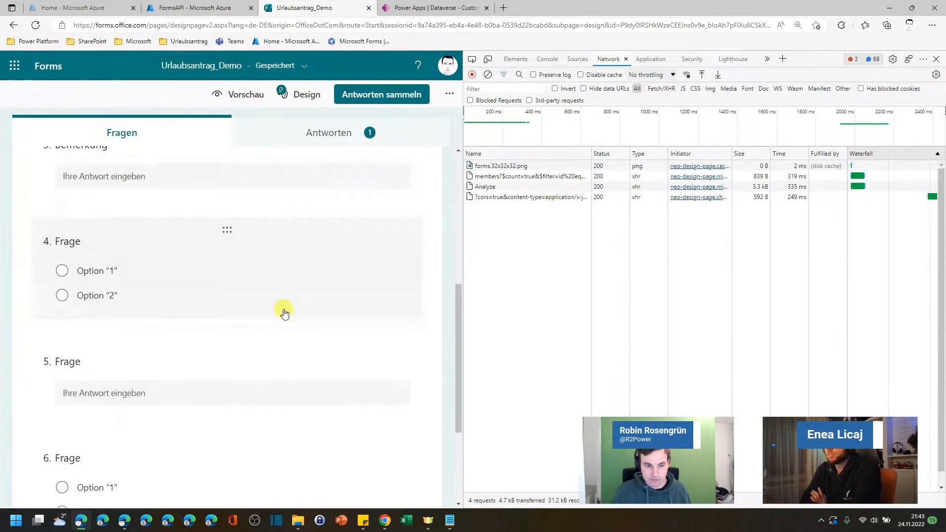
{"action": "scroll", "coordinate": [284, 313], "scroll_direction": "down", "scroll_amount": 3}
{"action": "left_click", "coordinate": [106, 395]}
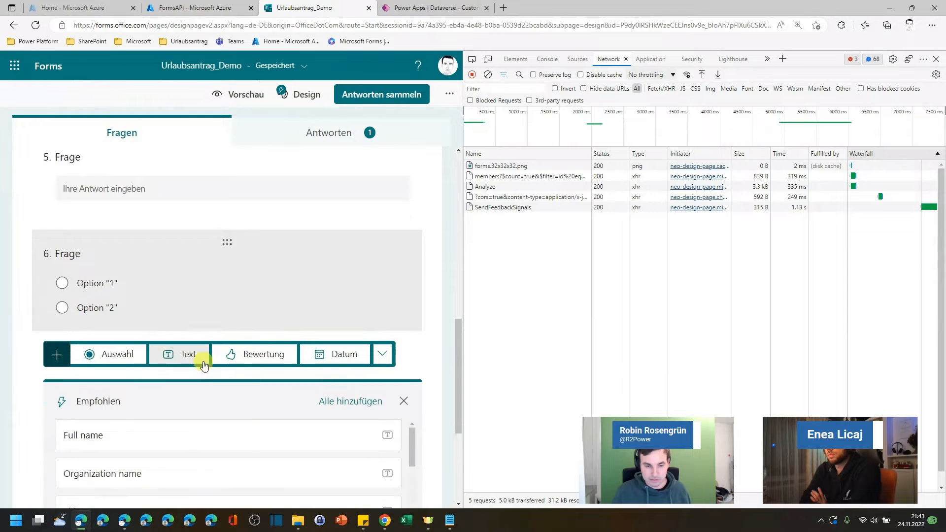
{"action": "left_click", "coordinate": [112, 340]}
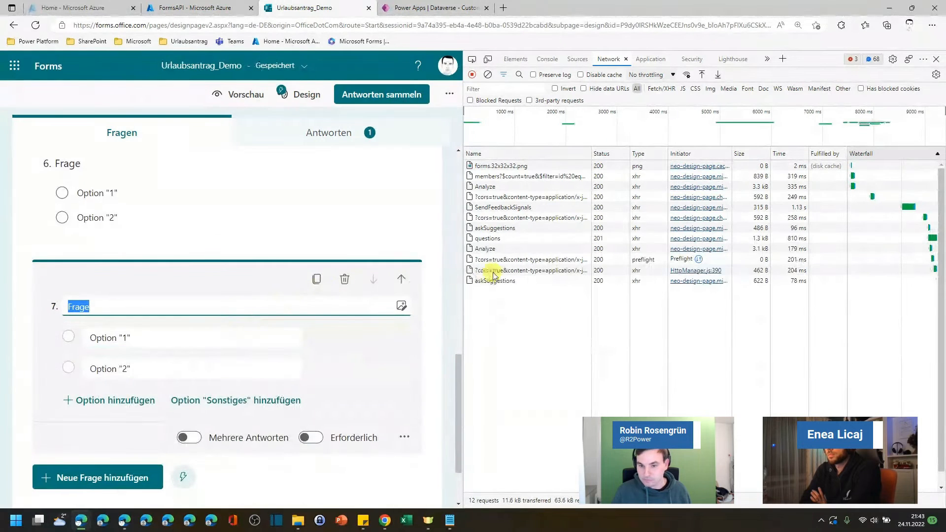
Step: Open the questions POST request and copy its request URL into the Editor
{"action": "left_click", "coordinate": [495, 239]}
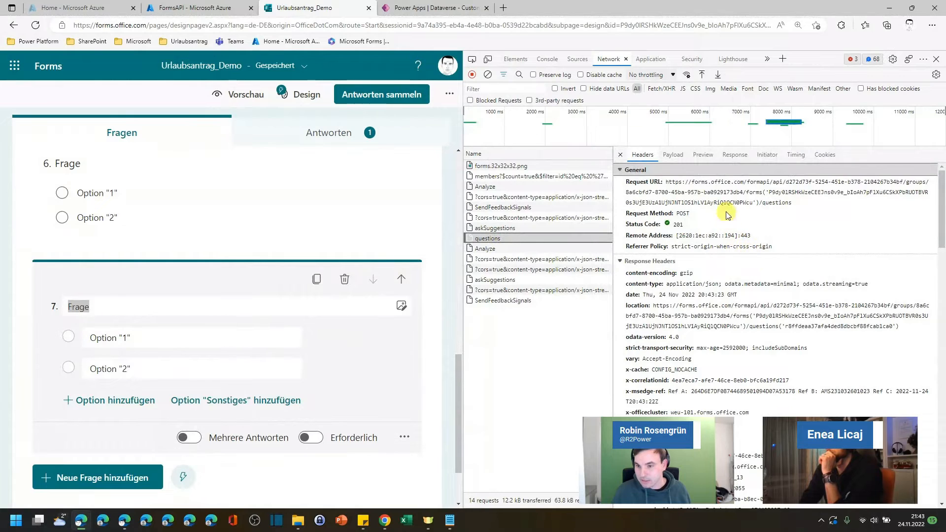
{"action": "left_click", "coordinate": [743, 199]}
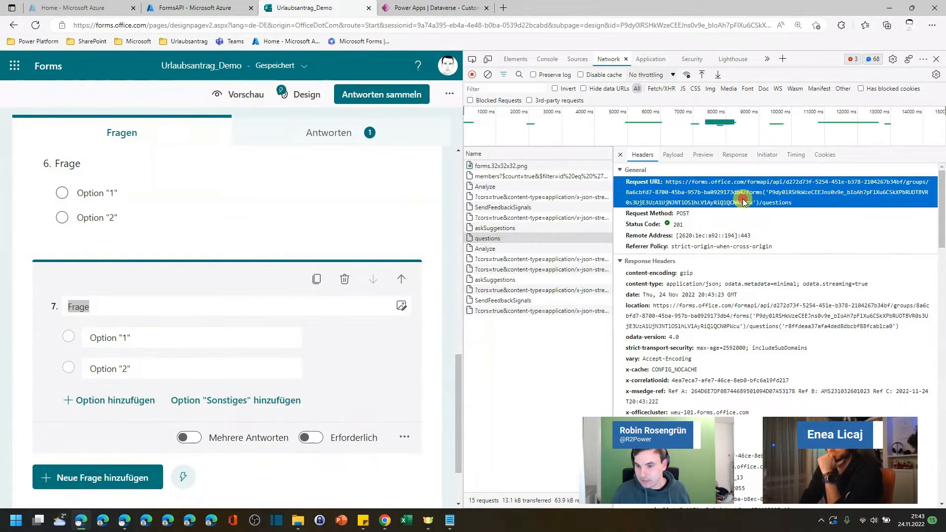
{"action": "right_click", "coordinate": [680, 188]}
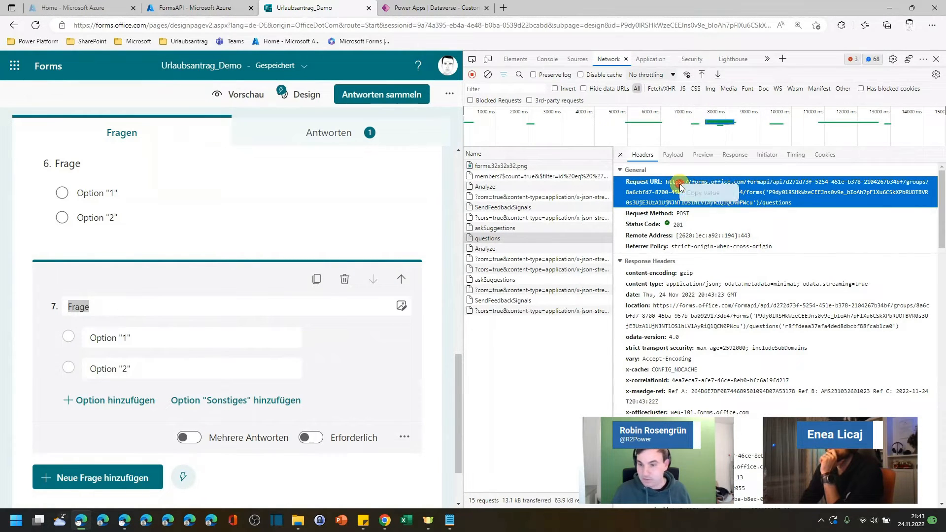
{"action": "left_click", "coordinate": [700, 191]}
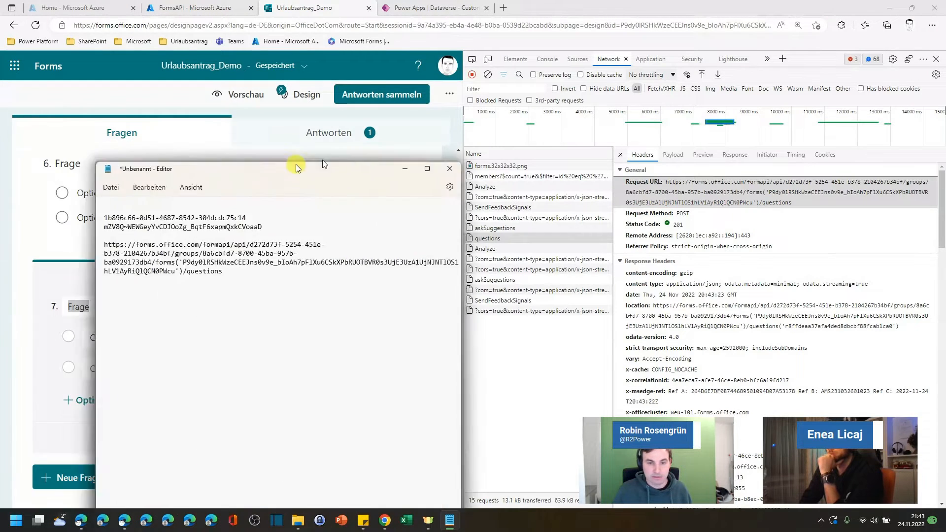
{"action": "left_click_drag", "start_coordinate": [297, 166], "coordinate": [459, 115]}
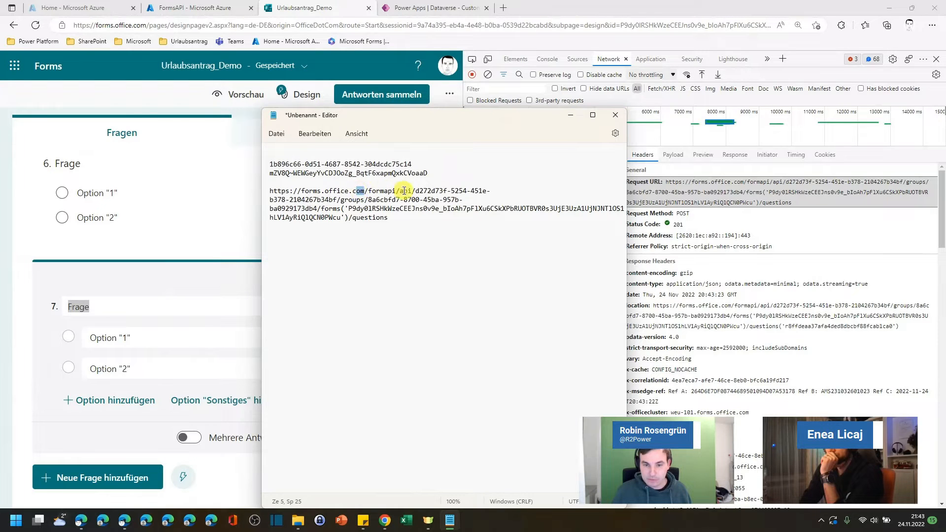
Step: Set the connector's Host to forms.office.com, taken from the copied request URL
{"action": "left_click_drag", "start_coordinate": [364, 190], "coordinate": [304, 191]}
{"action": "left_click", "coordinate": [433, 8]}
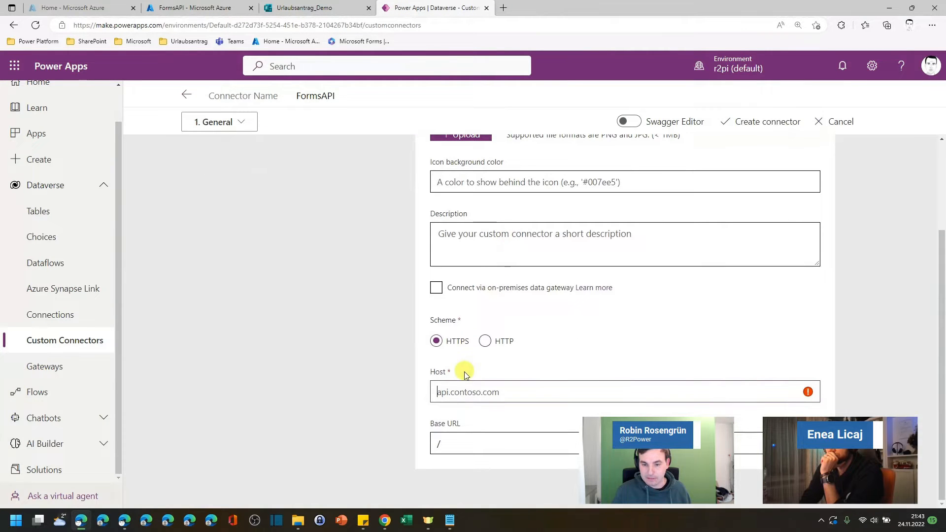
{"action": "left_click", "coordinate": [450, 391]}
{"action": "type", "text": "forms.office.com"}
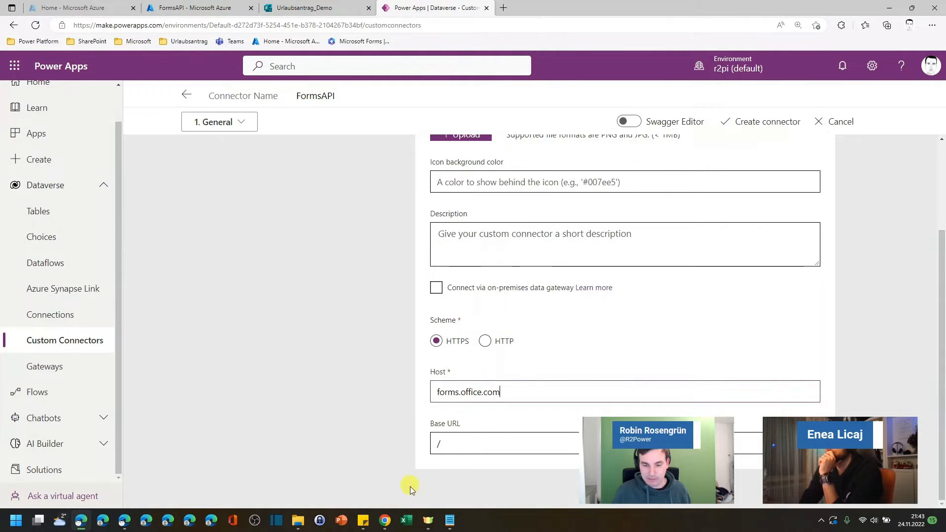
Step: Set the connector's Base URL to /formapi/api/, copied from the request URL in the Editor
{"action": "left_click", "coordinate": [449, 521]}
{"action": "left_click", "coordinate": [394, 190]}
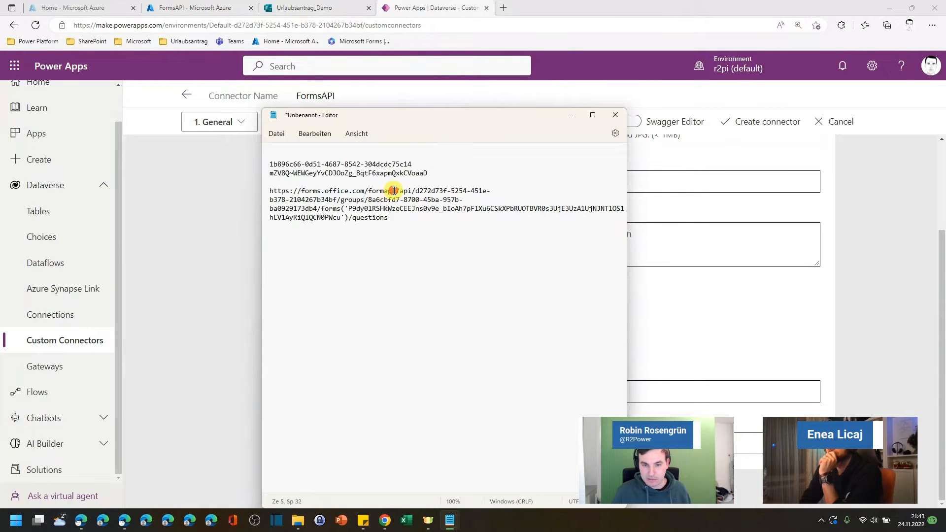
{"action": "left_click", "coordinate": [412, 192]}
{"action": "left_click_drag", "start_coordinate": [403, 191], "coordinate": [368, 191]}
{"action": "key", "text": "ctrl+c"}
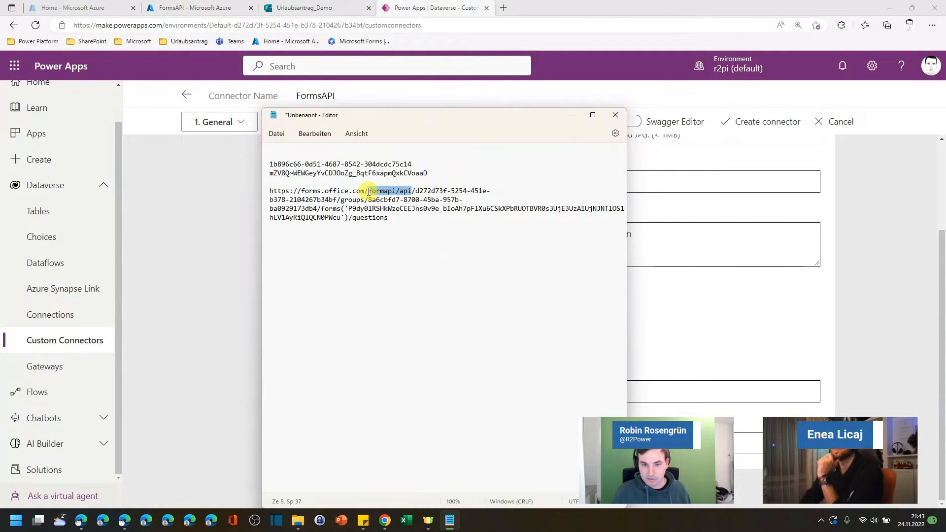
{"action": "left_click", "coordinate": [697, 330]}
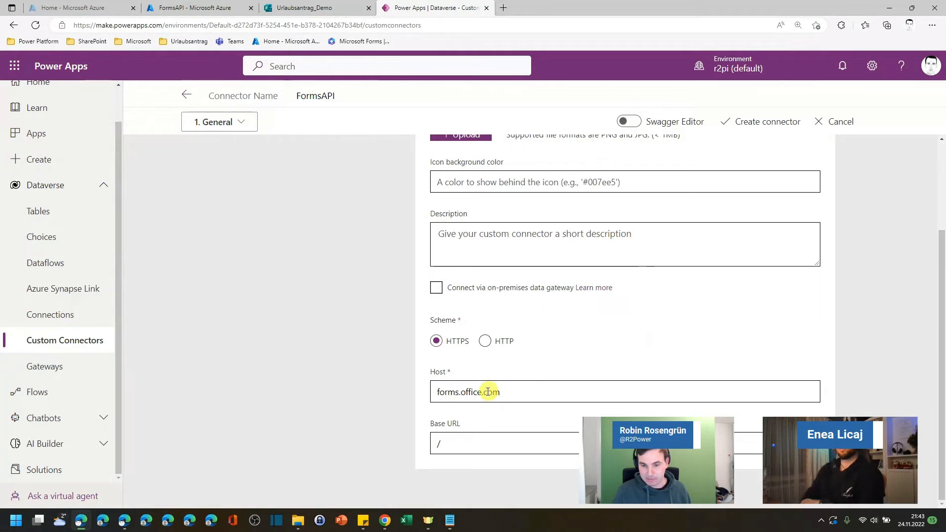
{"action": "left_click", "coordinate": [438, 440]}
{"action": "key", "text": "ctrl+v"}
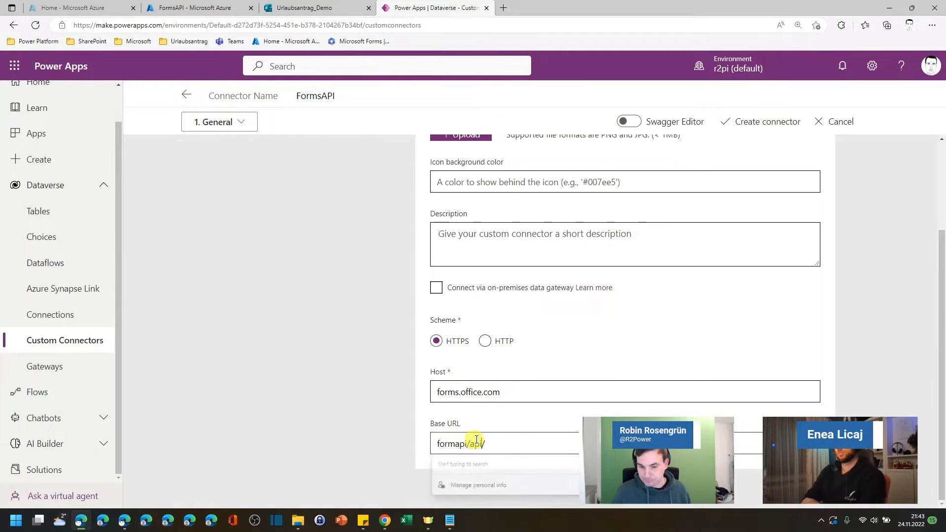
{"action": "scroll", "coordinate": [532, 345], "scroll_direction": "up", "scroll_amount": 3}
{"action": "scroll", "coordinate": [551, 340], "scroll_direction": "down", "scroll_amount": 3}
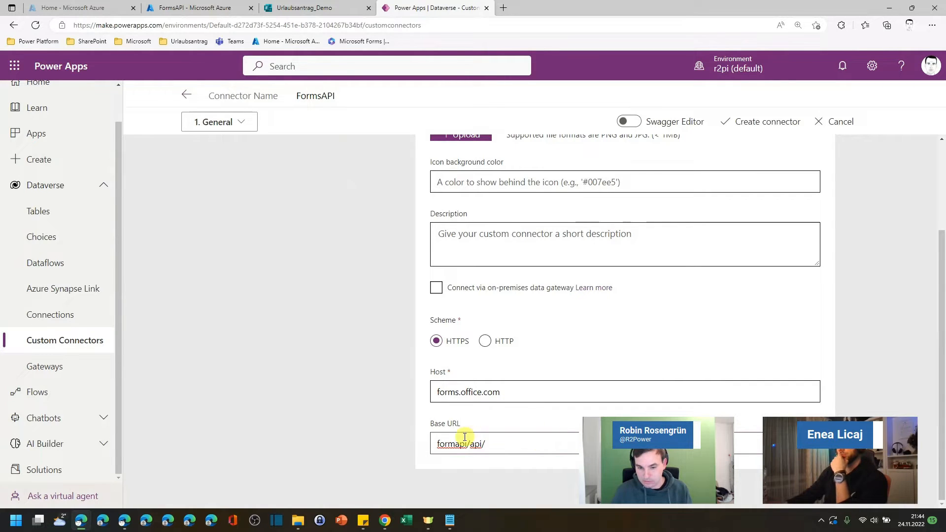
{"action": "left_click", "coordinate": [438, 443]}
{"action": "type", "text": "/"}
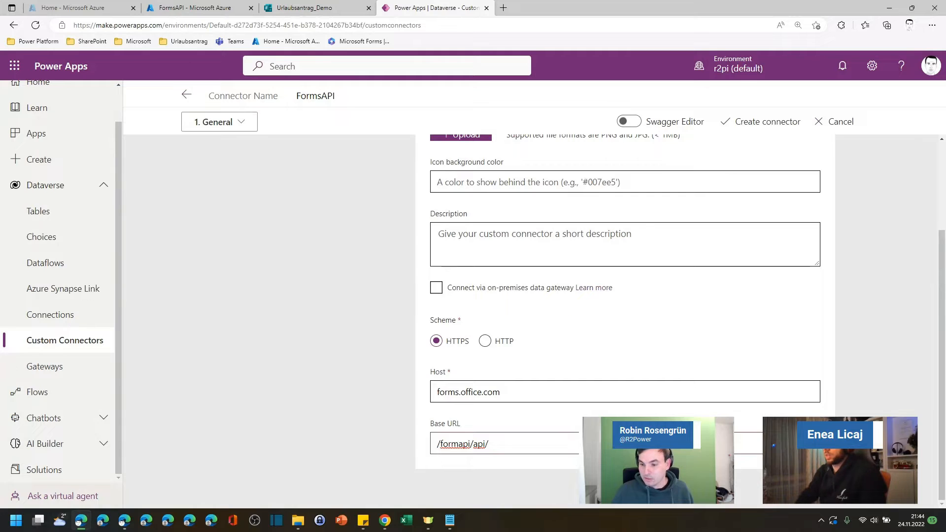
Step: On the Security page, set authentication to OAuth 2.0 with Azure Active Directory as identity provider
{"action": "left_click", "coordinate": [803, 489]}
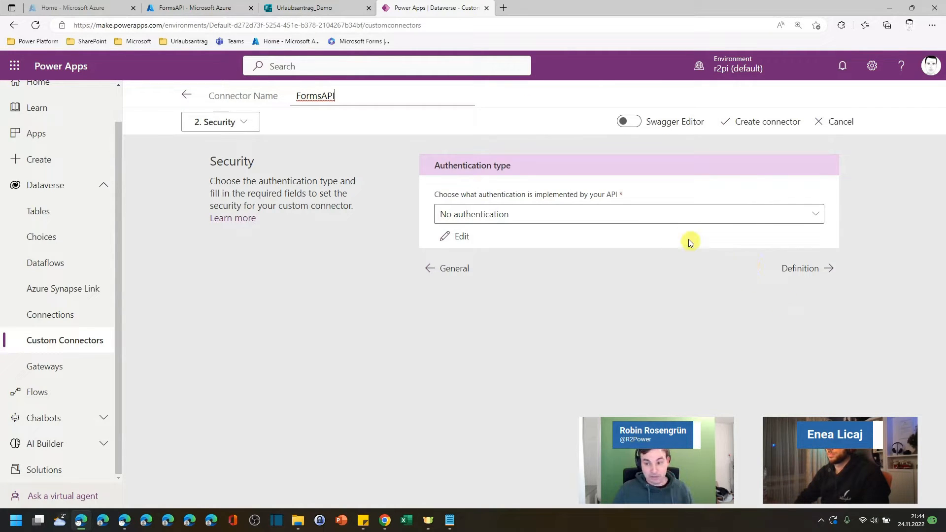
{"action": "left_click", "coordinate": [683, 220]}
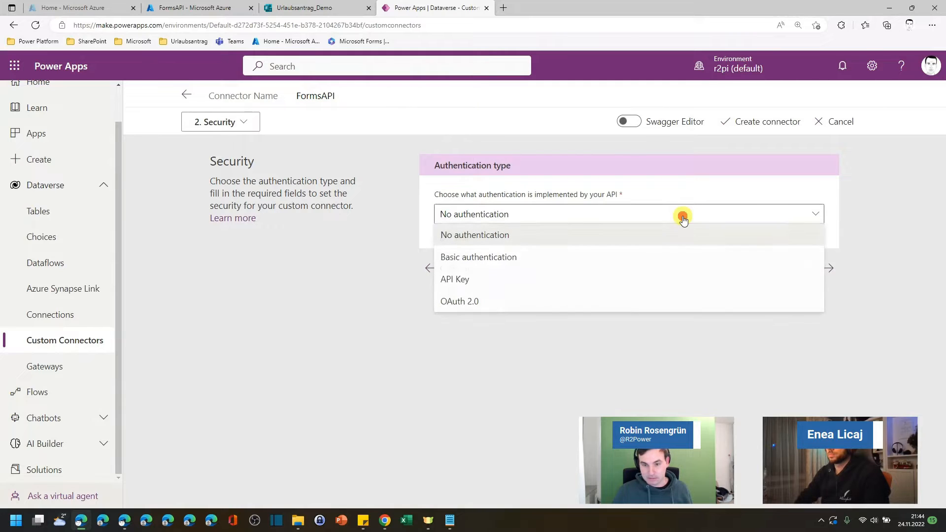
{"action": "left_click", "coordinate": [488, 307]}
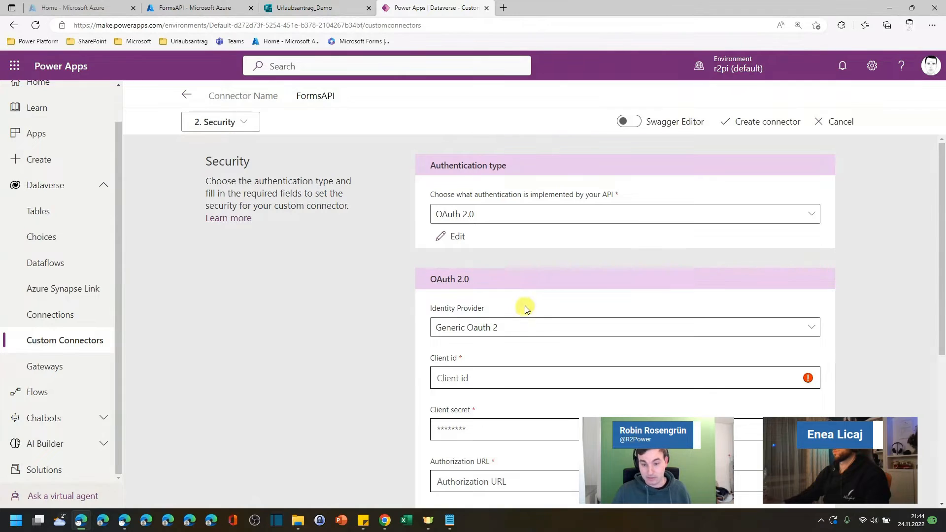
{"action": "left_click", "coordinate": [495, 329]}
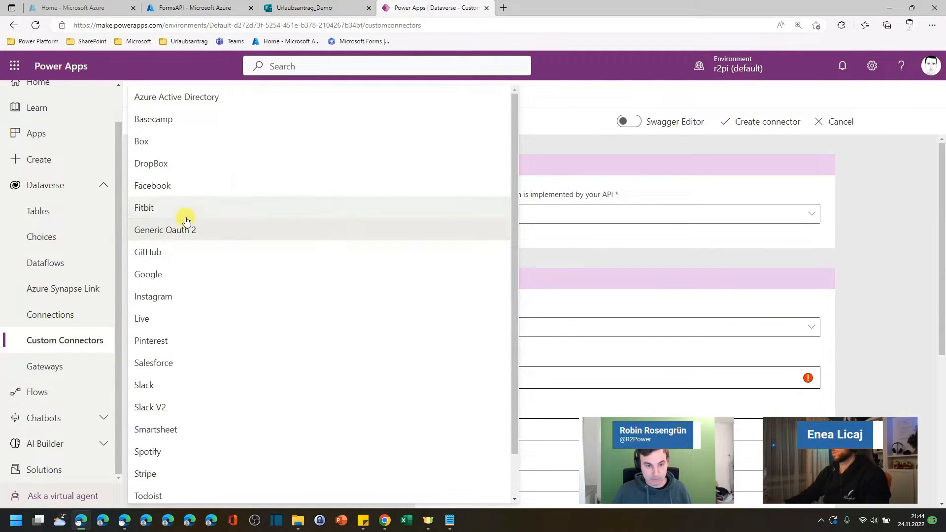
{"action": "scroll", "coordinate": [207, 212], "scroll_direction": "down", "scroll_amount": 1}
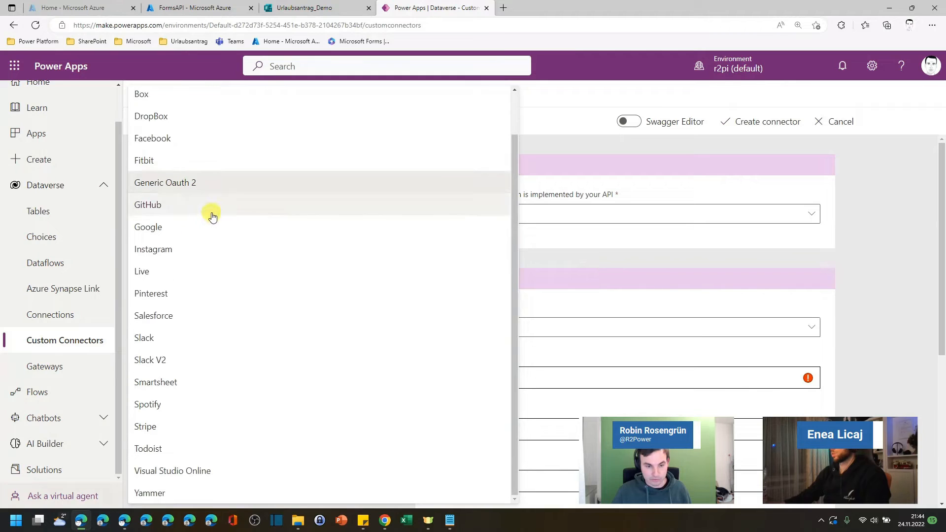
{"action": "scroll", "coordinate": [246, 234], "scroll_direction": "up", "scroll_amount": 1}
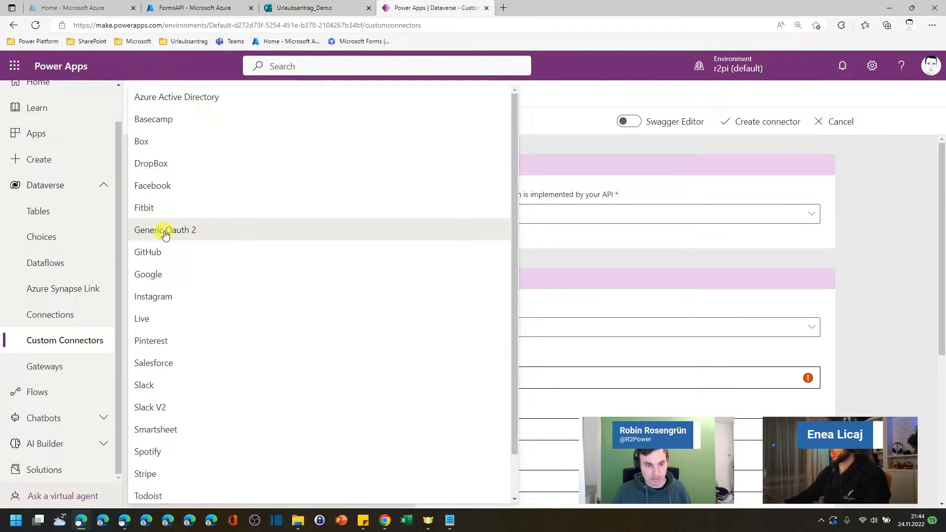
{"action": "left_click", "coordinate": [186, 102]}
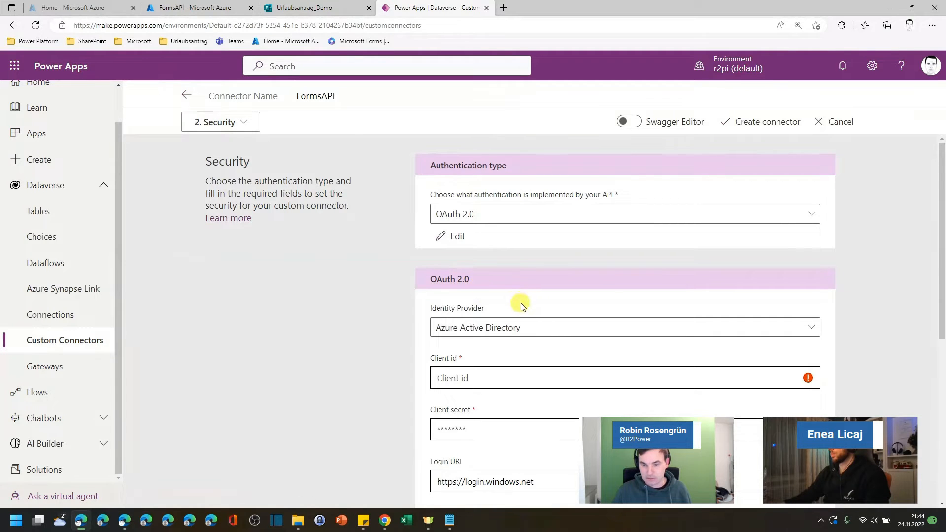
Step: Paste the app registration's client ID from the Editor into the Client id field
{"action": "scroll", "coordinate": [517, 306], "scroll_direction": "down", "scroll_amount": 2}
{"action": "left_click", "coordinate": [496, 263]}
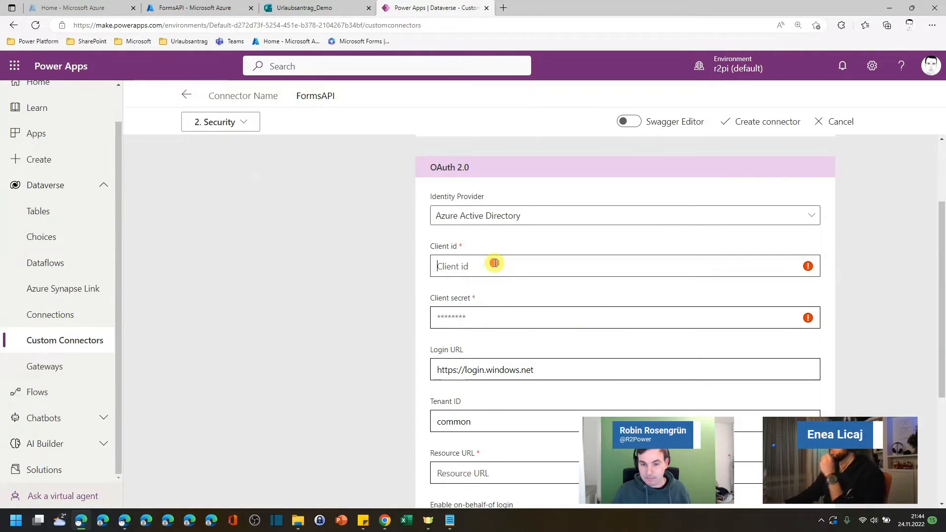
{"action": "left_click", "coordinate": [450, 520]}
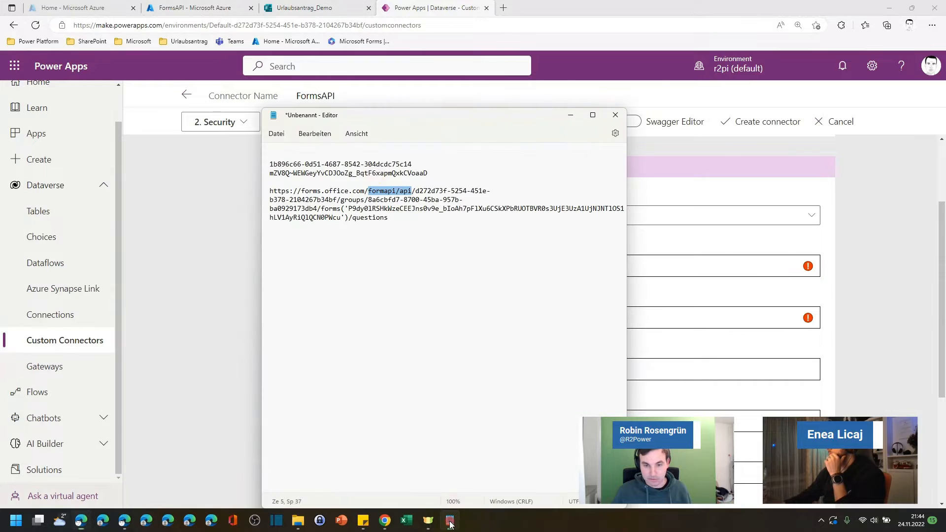
{"action": "left_click", "coordinate": [352, 190]}
{"action": "left_click_drag", "start_coordinate": [415, 158], "coordinate": [270, 163]}
{"action": "key", "text": "ctrl+c"}
{"action": "left_click_drag", "start_coordinate": [425, 121], "coordinate": [0, 142]}
{"action": "left_click", "coordinate": [480, 273]}
{"action": "key", "text": "ctrl+v"}
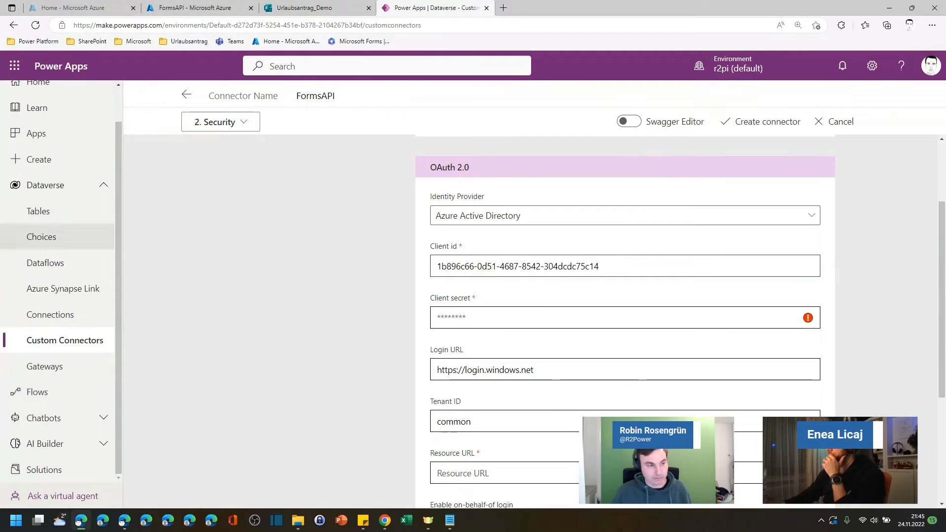
Step: Paste the app registration's client secret into the Client secret field
{"action": "left_click", "coordinate": [0, 203]}
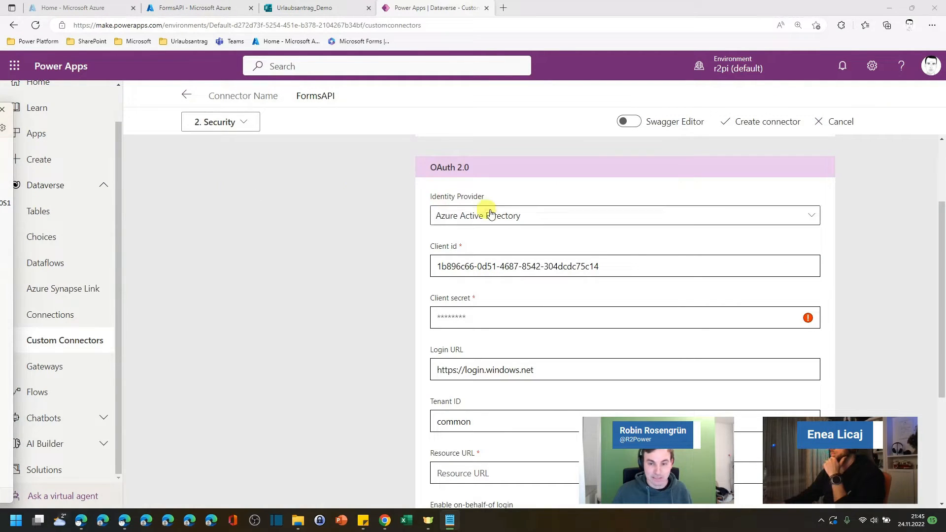
{"action": "left_click", "coordinate": [481, 315]}
{"action": "key", "text": "ctrl+v"}
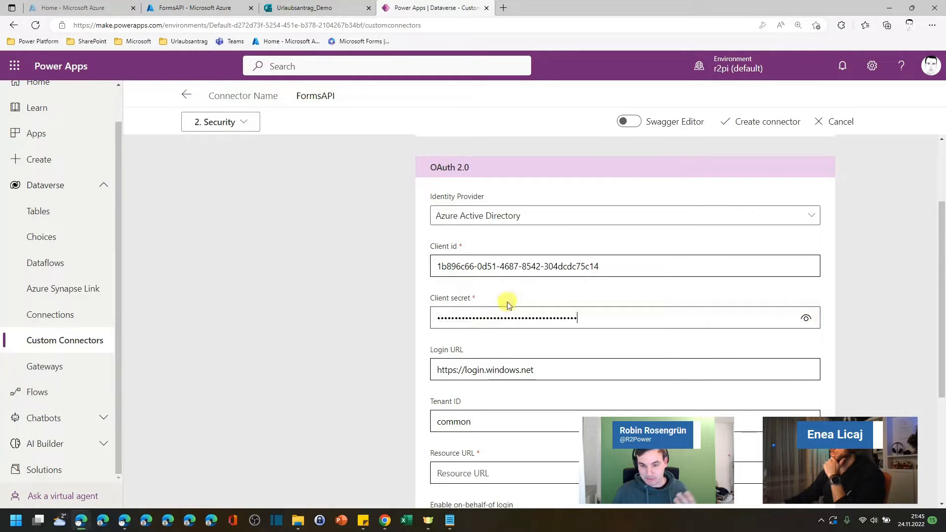
{"action": "scroll", "coordinate": [493, 268], "scroll_direction": "down", "scroll_amount": 1}
{"action": "scroll", "coordinate": [497, 268], "scroll_direction": "down", "scroll_amount": 1}
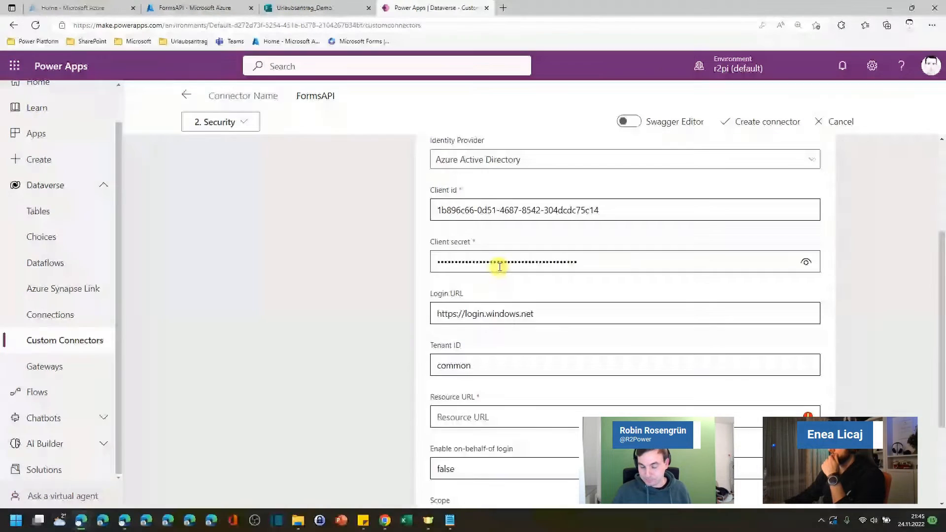
{"action": "scroll", "coordinate": [499, 266], "scroll_direction": "down", "scroll_amount": 1}
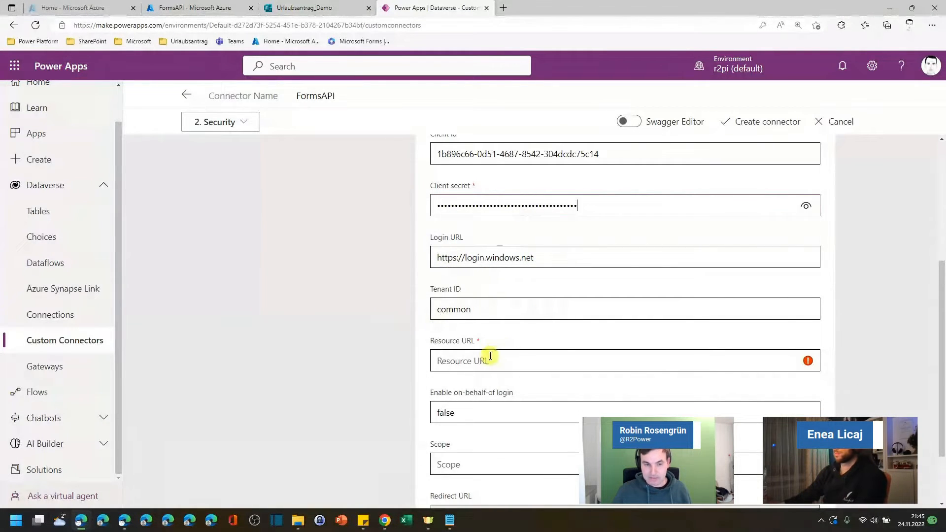
Step: Find Microsoft Forms among the organization's APIs in the app's API permissions and copy its application ID URI
{"action": "left_click", "coordinate": [190, 10]}
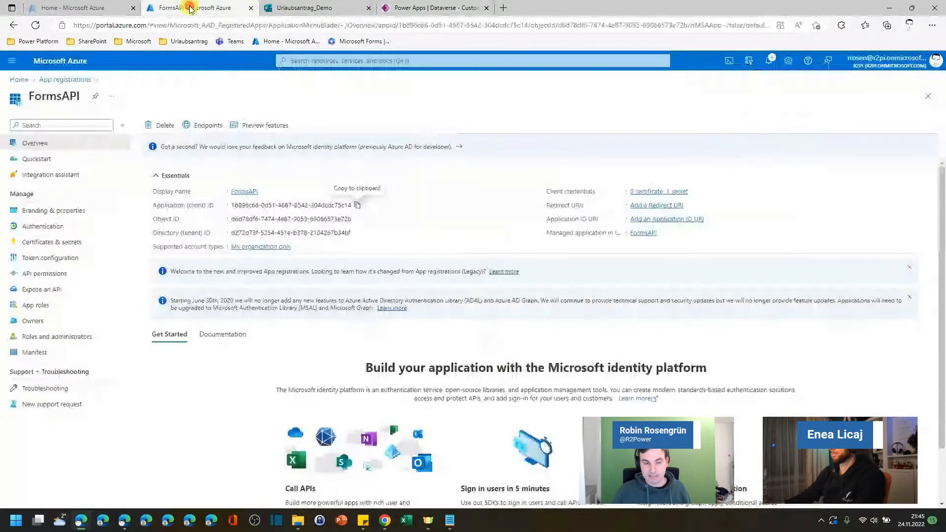
{"action": "left_click", "coordinate": [45, 274]}
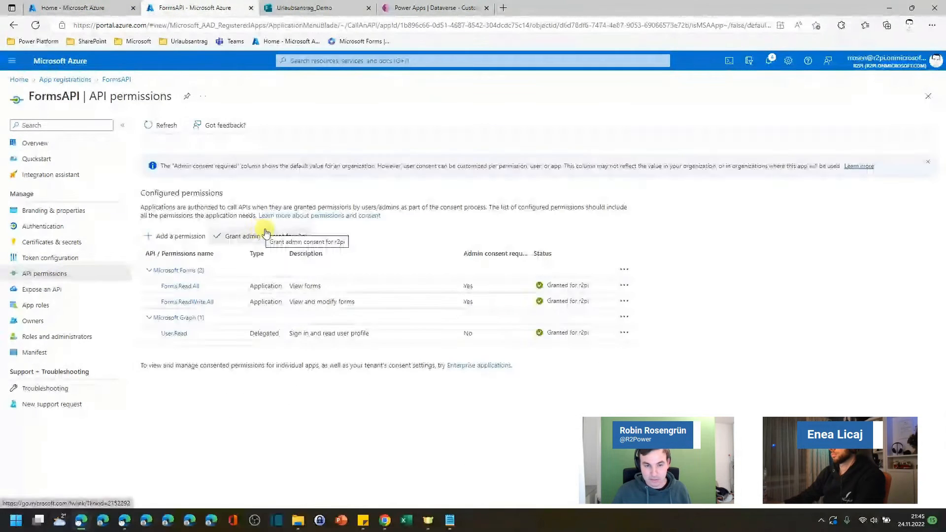
{"action": "left_click", "coordinate": [176, 237]}
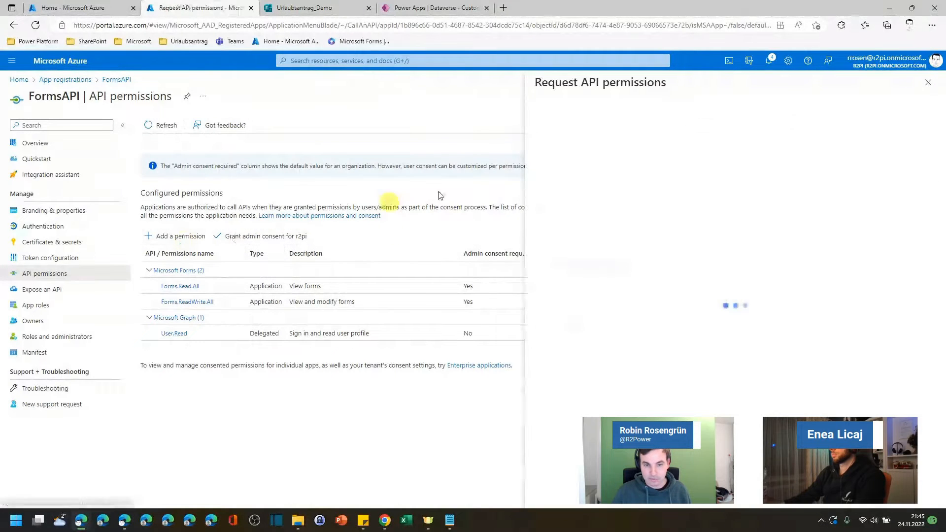
{"action": "left_click", "coordinate": [649, 131]}
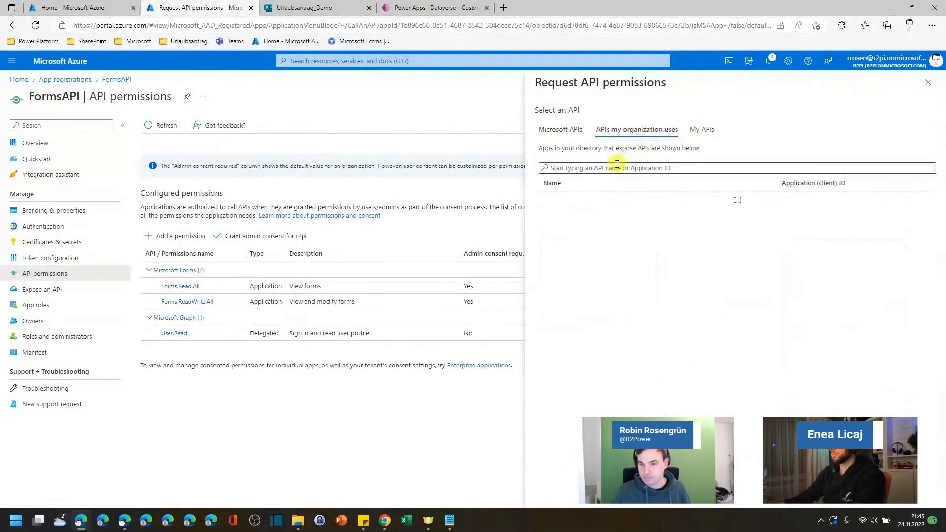
{"action": "left_click", "coordinate": [608, 168]}
{"action": "type", "text": "microso"}
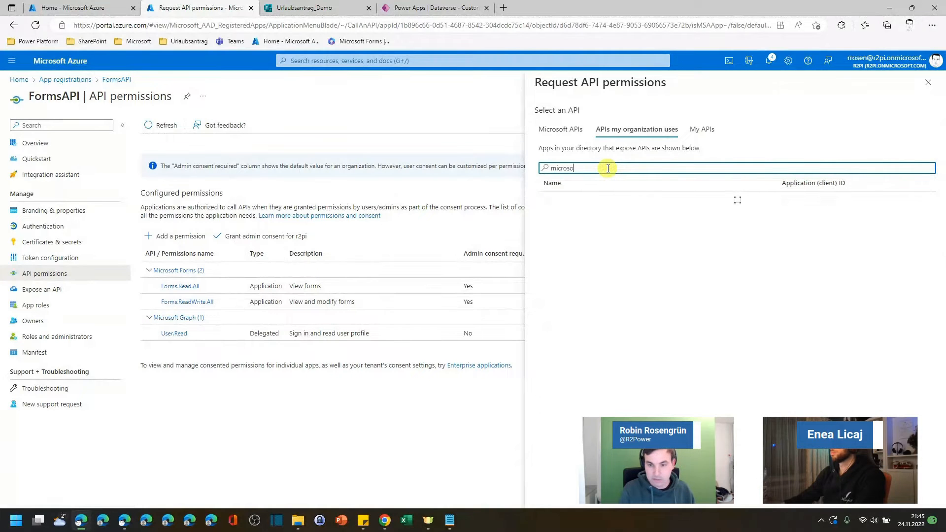
{"action": "type", "text": "ft"}
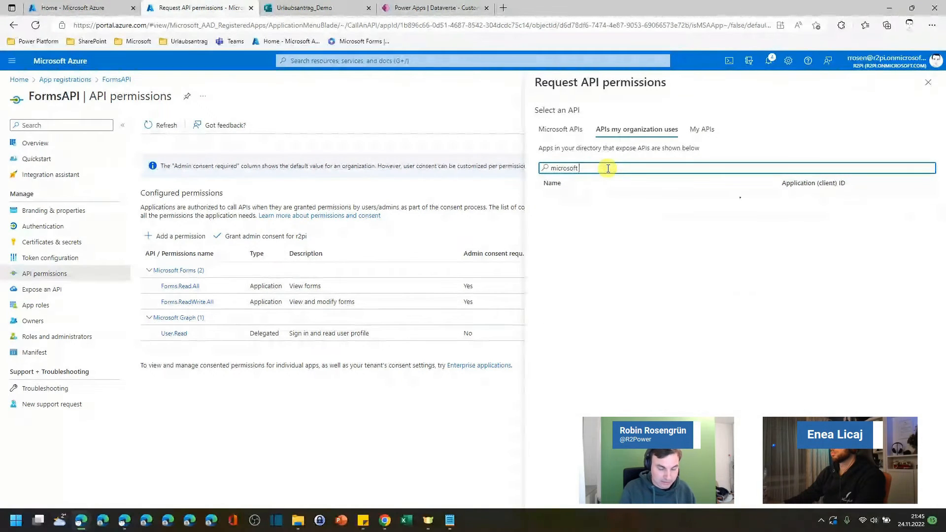
{"action": "type", "text": " forms"}
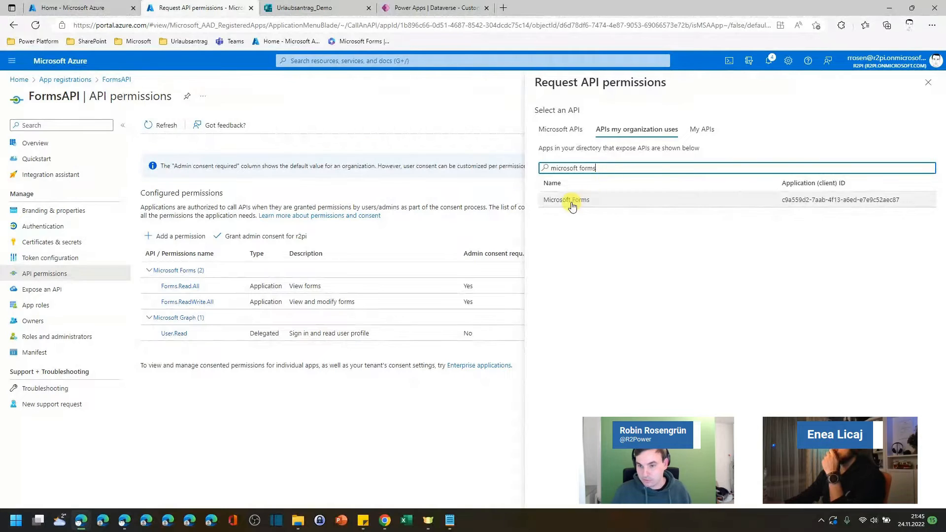
{"action": "left_click", "coordinate": [571, 200]}
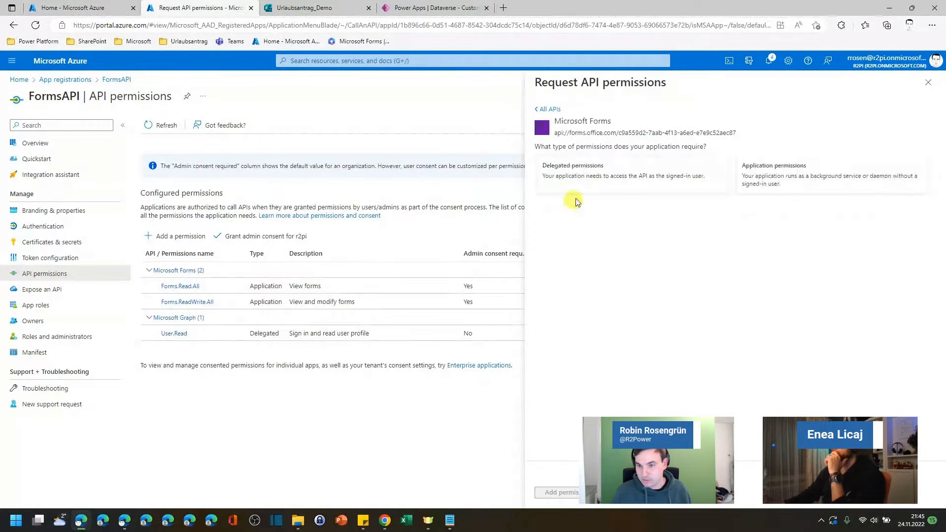
{"action": "triple_click", "coordinate": [576, 133]}
{"action": "key", "text": "ctrl+c"}
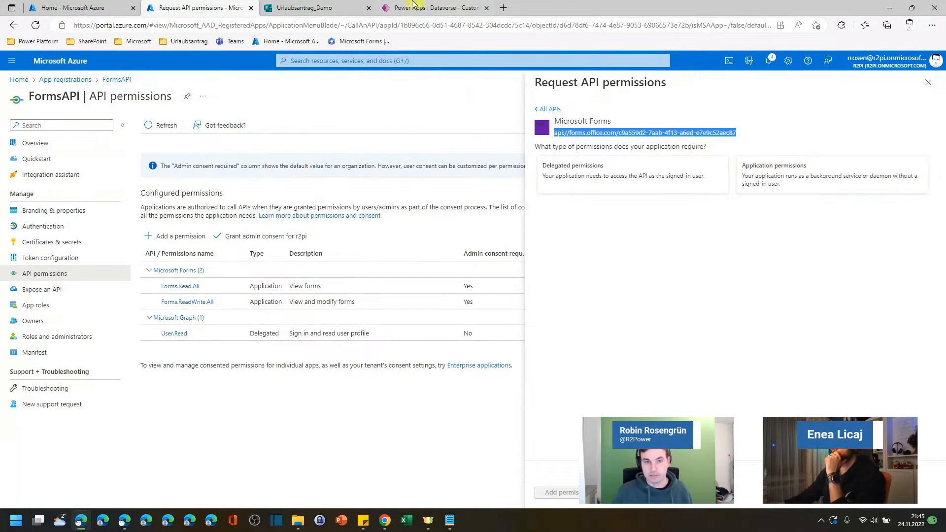
Step: Set the Resource URL to api://forms.office.com/c9a559d2-7aab-4f13-a6ed-e7e9c52aec87
{"action": "left_click", "coordinate": [407, 6]}
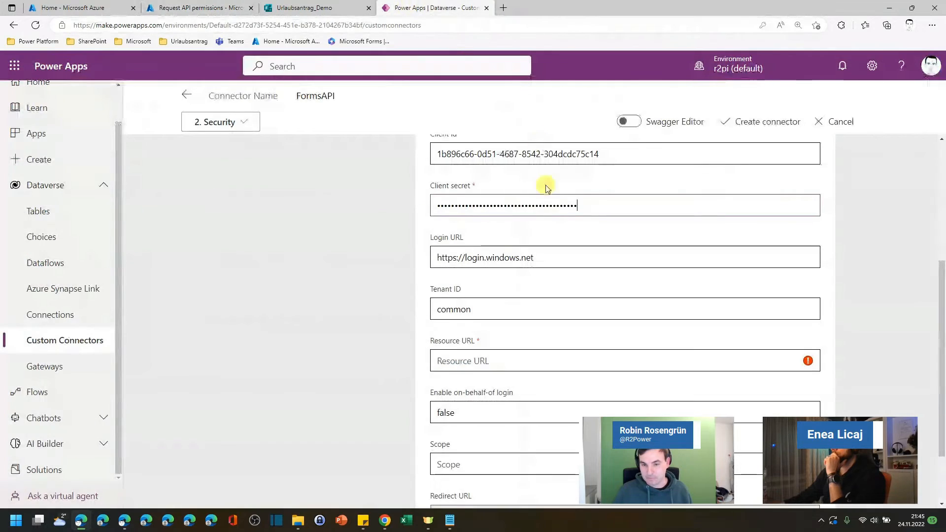
{"action": "left_click", "coordinate": [512, 361]}
{"action": "key", "text": "ctrl+v"}
{"action": "scroll", "coordinate": [543, 307], "scroll_direction": "down", "scroll_amount": 2}
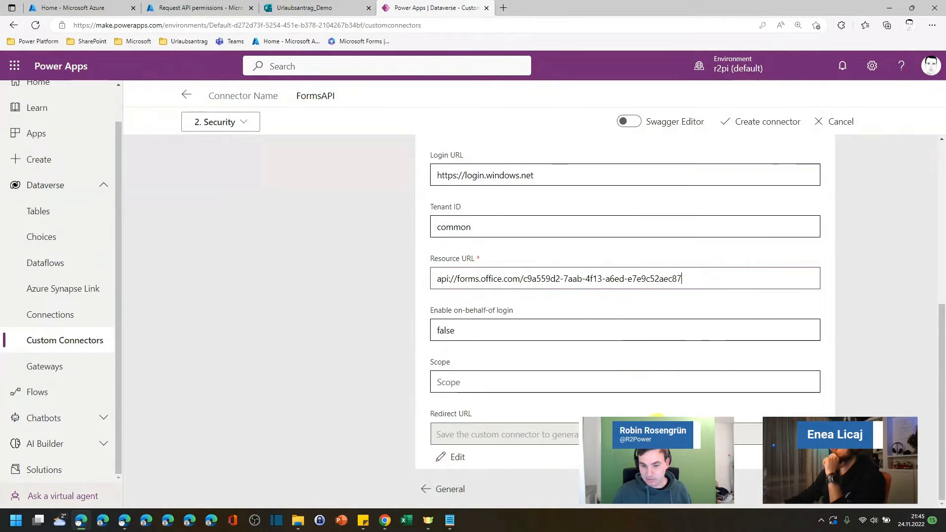
{"action": "scroll", "coordinate": [655, 415], "scroll_direction": "up", "scroll_amount": 7}
{"action": "scroll", "coordinate": [652, 409], "scroll_direction": "down", "scroll_amount": 7}
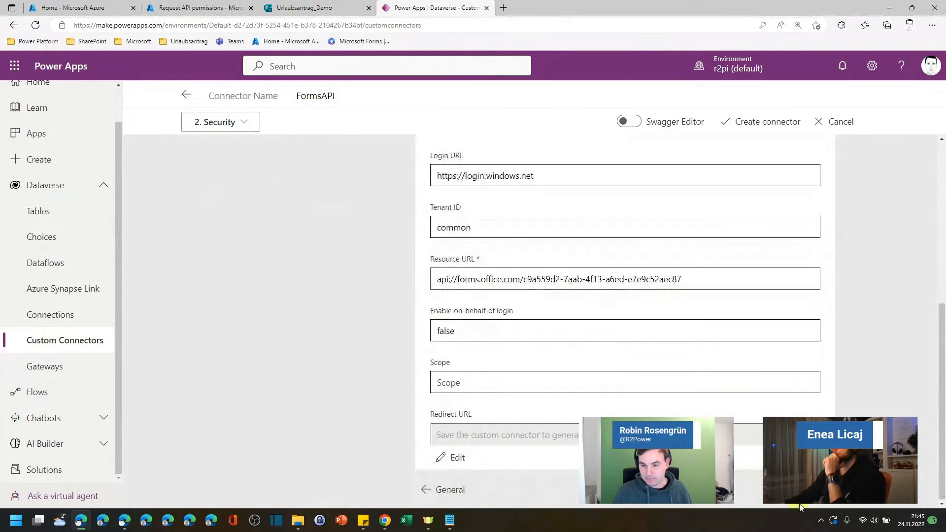
Step: Create the FormsAPI connector to save its general and security settings
{"action": "left_click", "coordinate": [807, 489]}
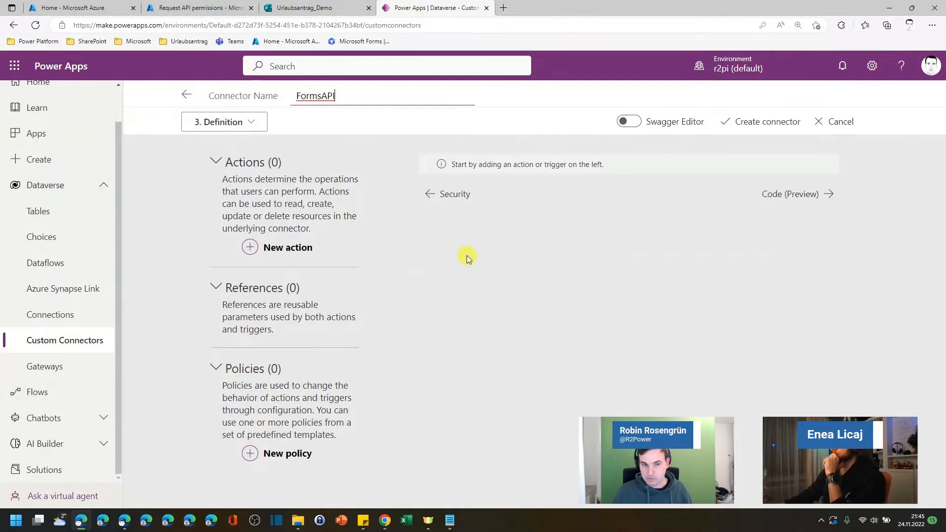
{"action": "key", "text": "ctrl+minus"}
{"action": "key", "text": "ctrl+minus"}
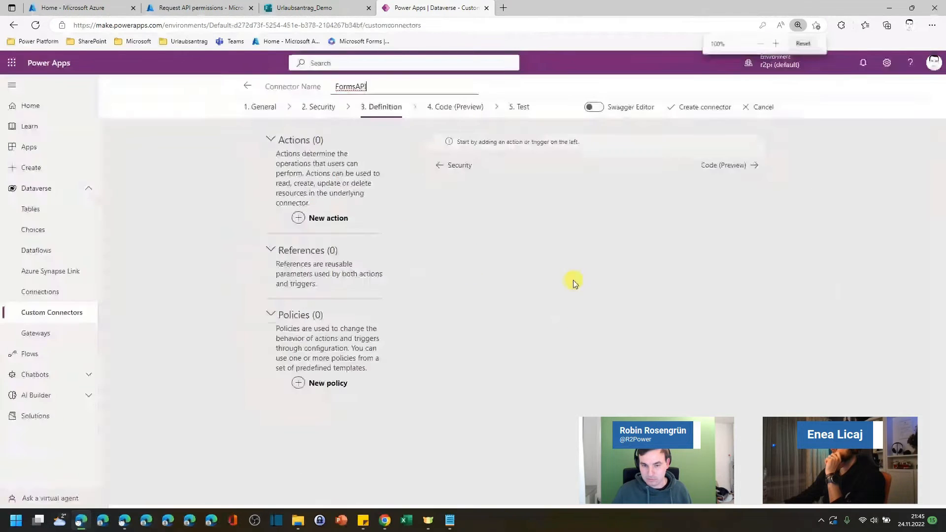
{"action": "key", "text": "ctrl+minus"}
{"action": "key", "text": "ctrl+plus"}
{"action": "left_click", "coordinate": [309, 113]}
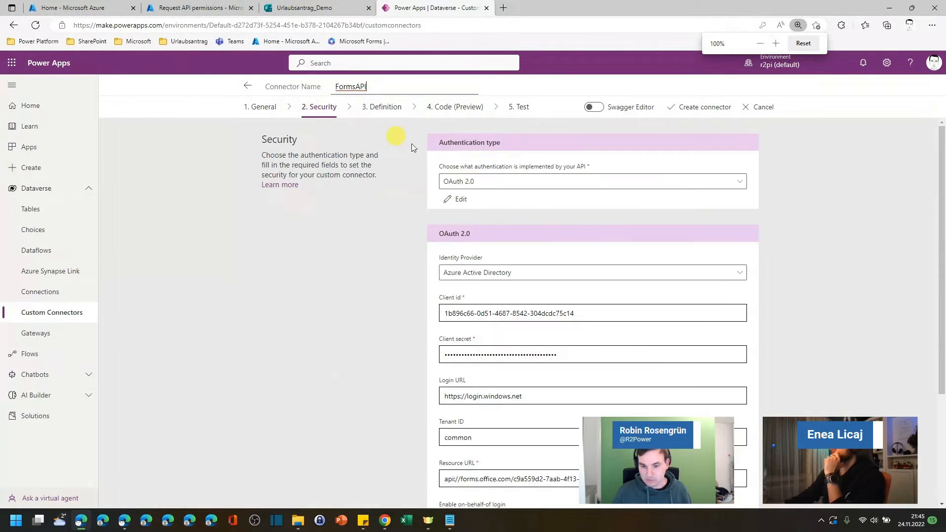
{"action": "scroll", "coordinate": [591, 302], "scroll_direction": "down", "scroll_amount": 3}
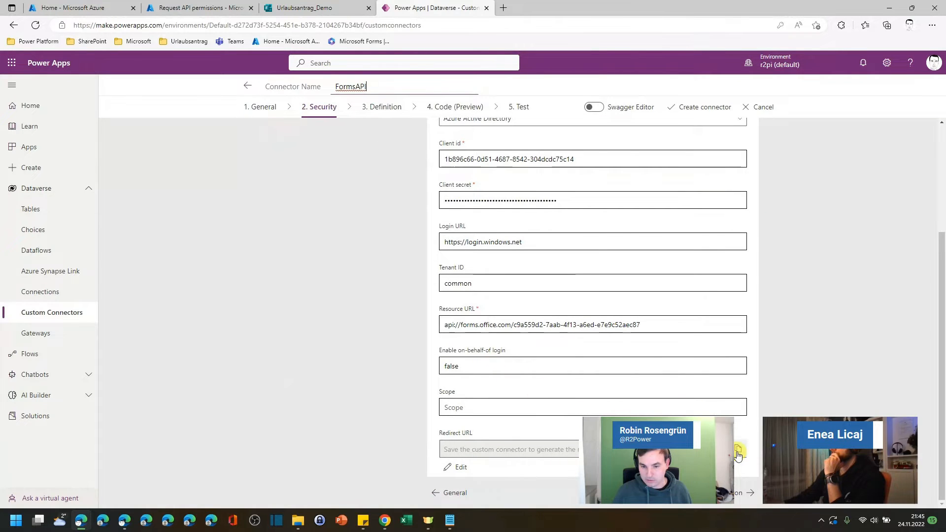
{"action": "scroll", "coordinate": [677, 197], "scroll_direction": "up", "scroll_amount": 5}
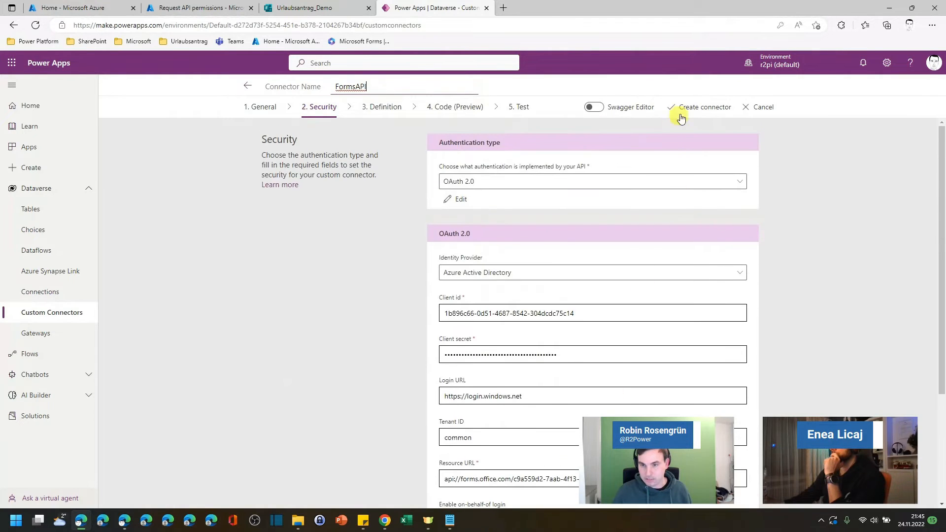
{"action": "left_click", "coordinate": [685, 108]}
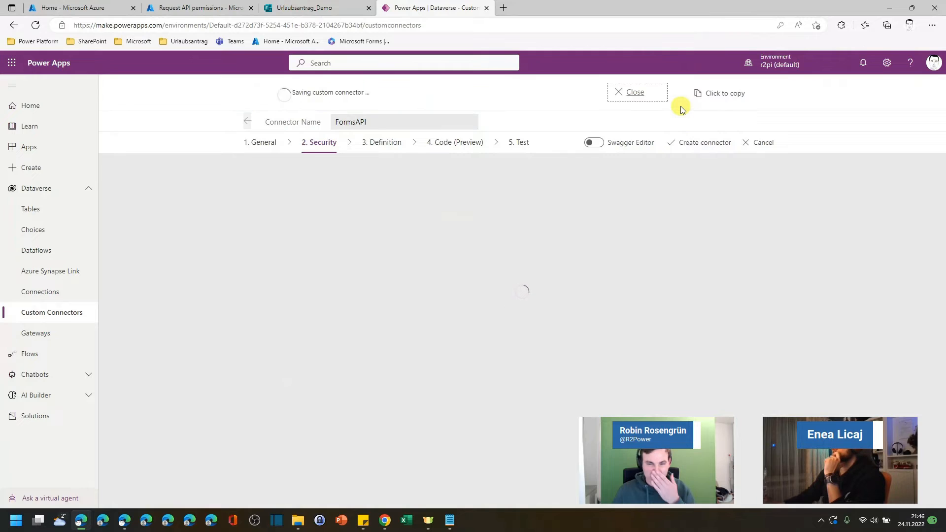
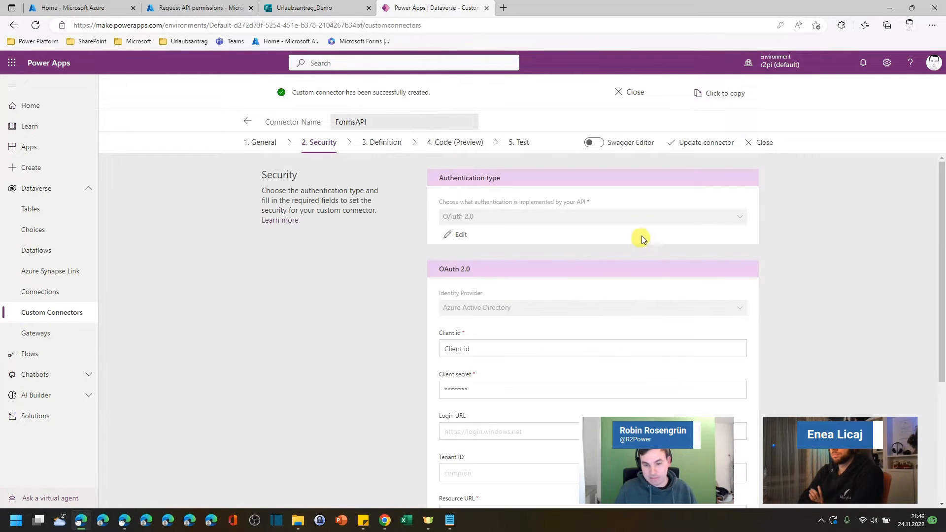
{"action": "scroll", "coordinate": [645, 239], "scroll_direction": "down", "scroll_amount": 5}
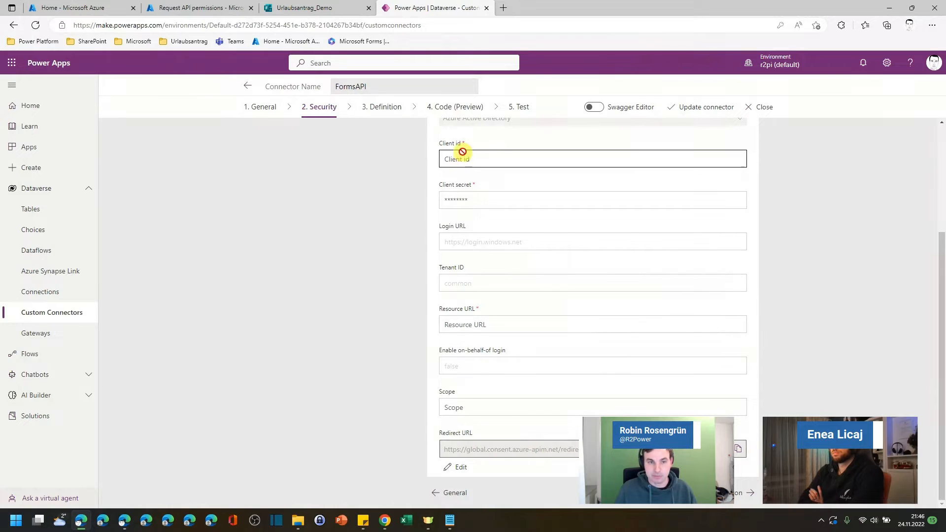
{"action": "left_click", "coordinate": [199, 7]}
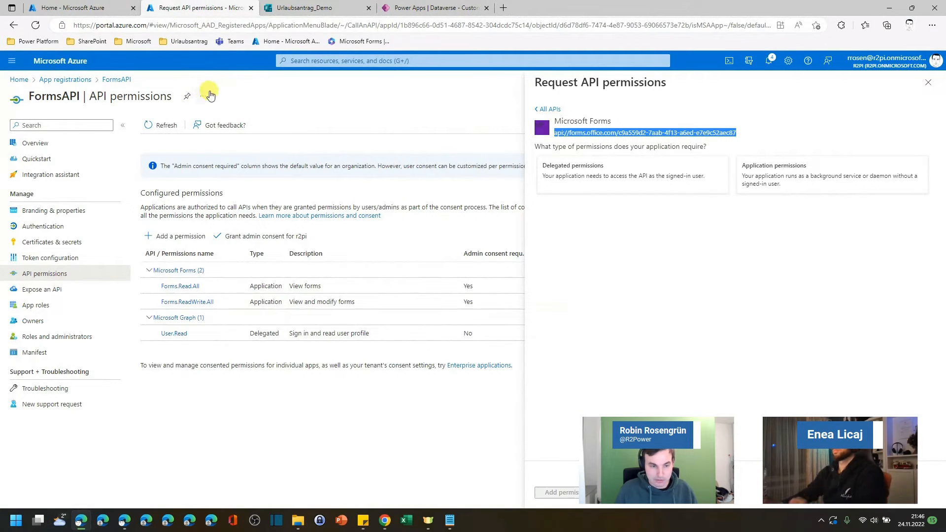
{"action": "left_click", "coordinate": [41, 144]}
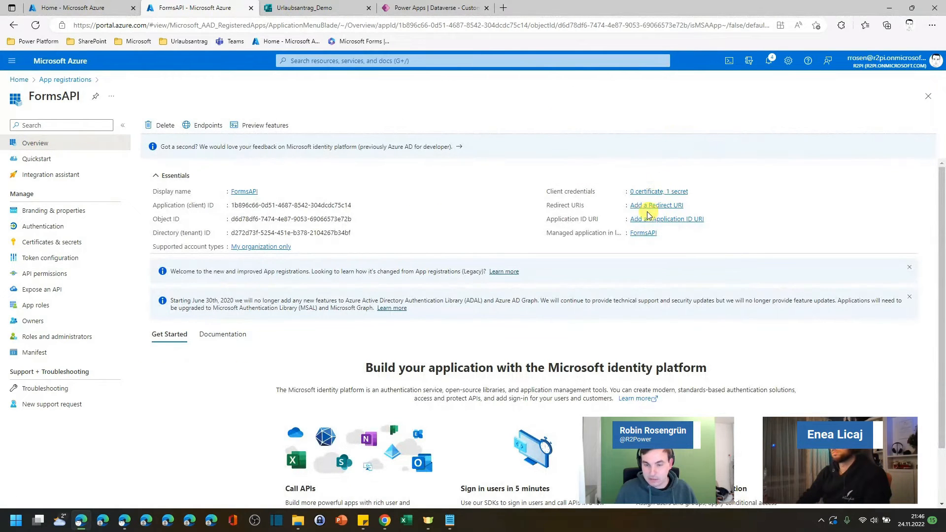
{"action": "left_click", "coordinate": [669, 206]}
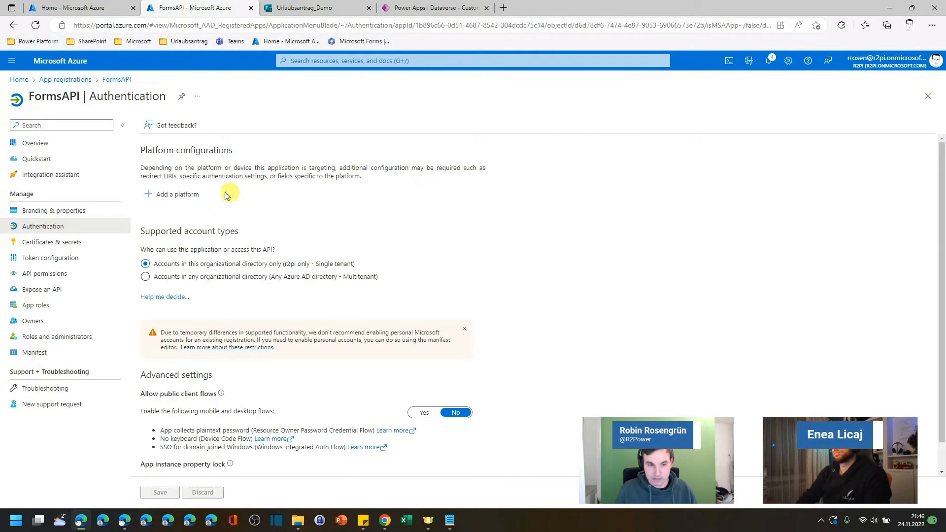
{"action": "left_click", "coordinate": [170, 194]}
{"action": "left_click", "coordinate": [719, 158]}
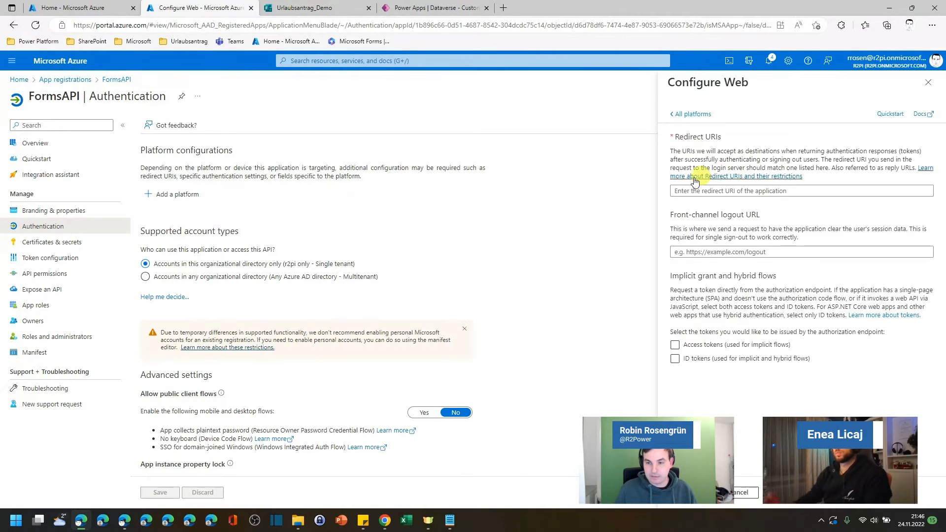
{"action": "left_click", "coordinate": [709, 191]}
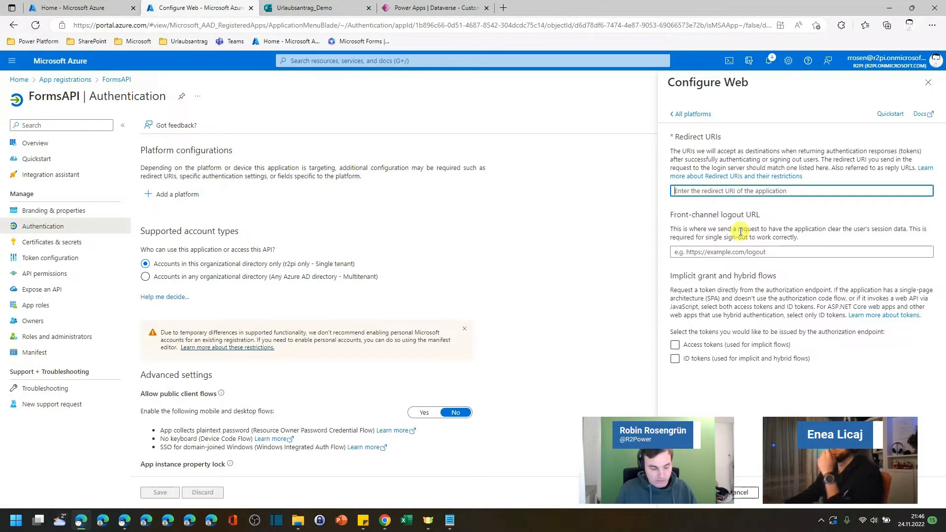
{"action": "type", "text": "https://global.consent.azure-apim.net/redirect"}
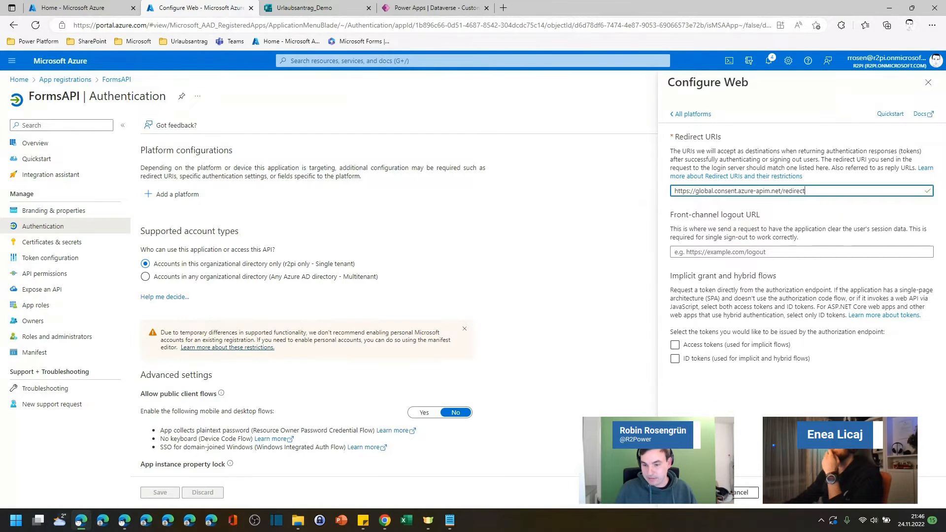
{"action": "left_click", "coordinate": [691, 493]}
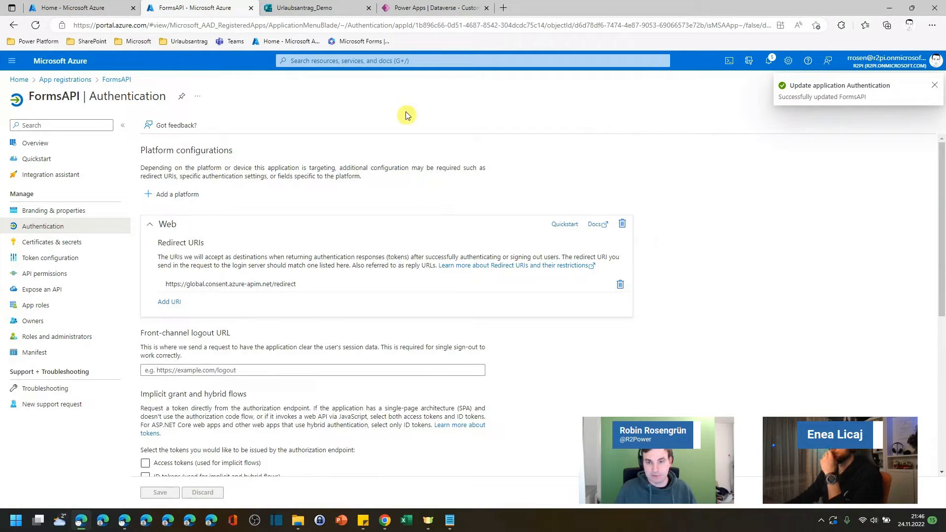
Step: Back in the connector's Definition, add a new action with summary and operation ID GetResponses
{"action": "left_click", "coordinate": [423, 8]}
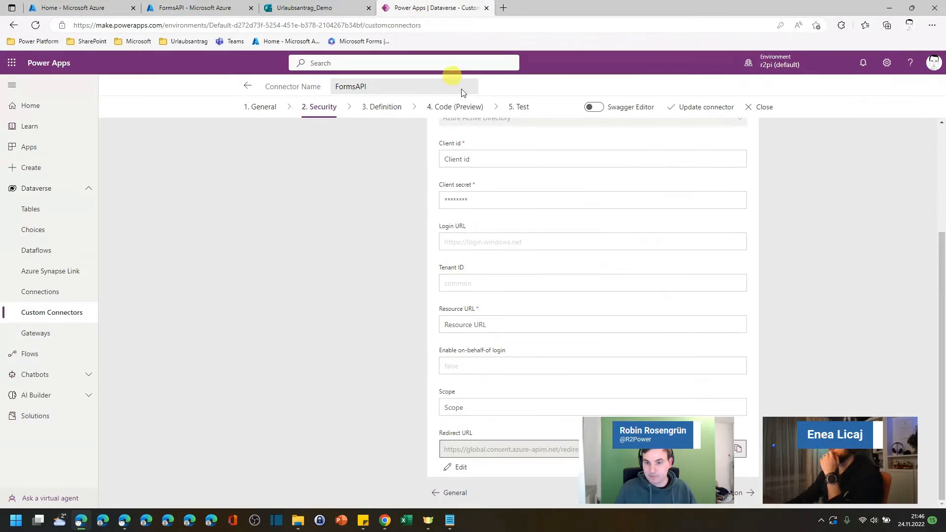
{"action": "left_click", "coordinate": [389, 107]}
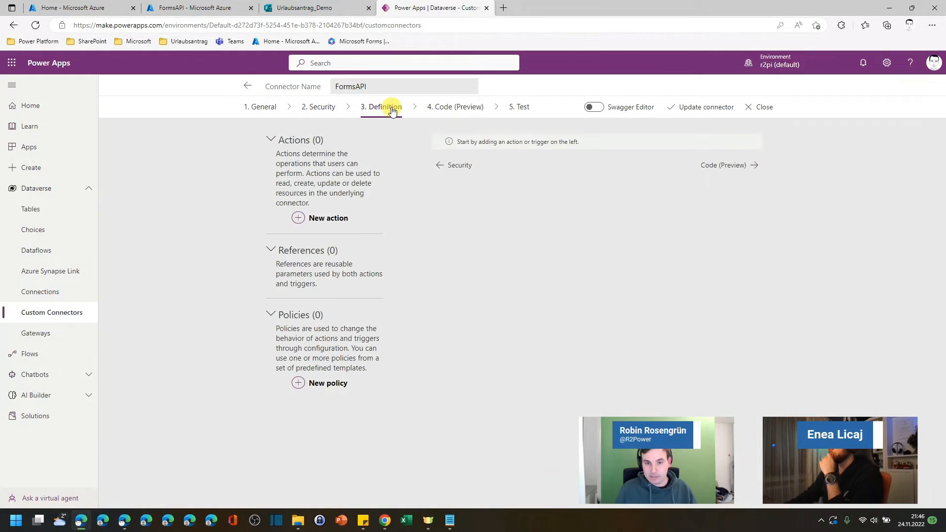
{"action": "left_click", "coordinate": [320, 218]}
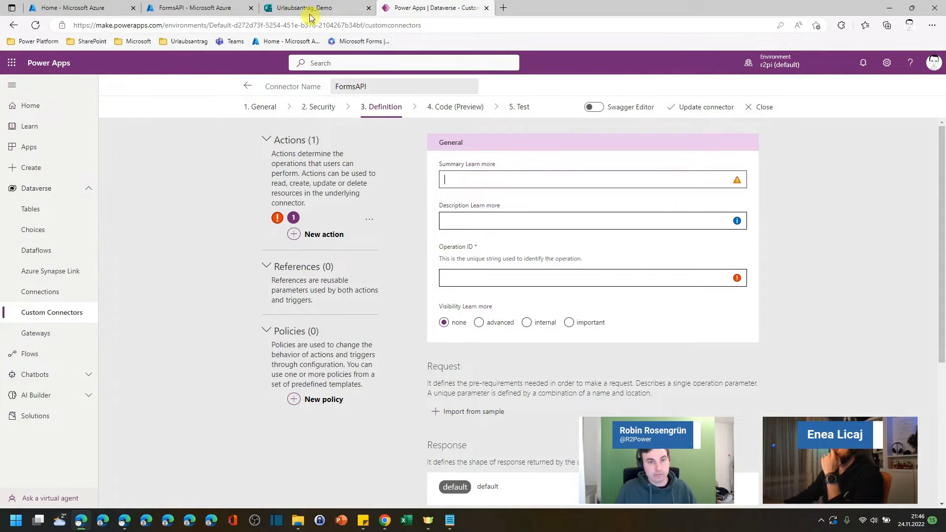
{"action": "mouse_move", "coordinate": [306, 10]}
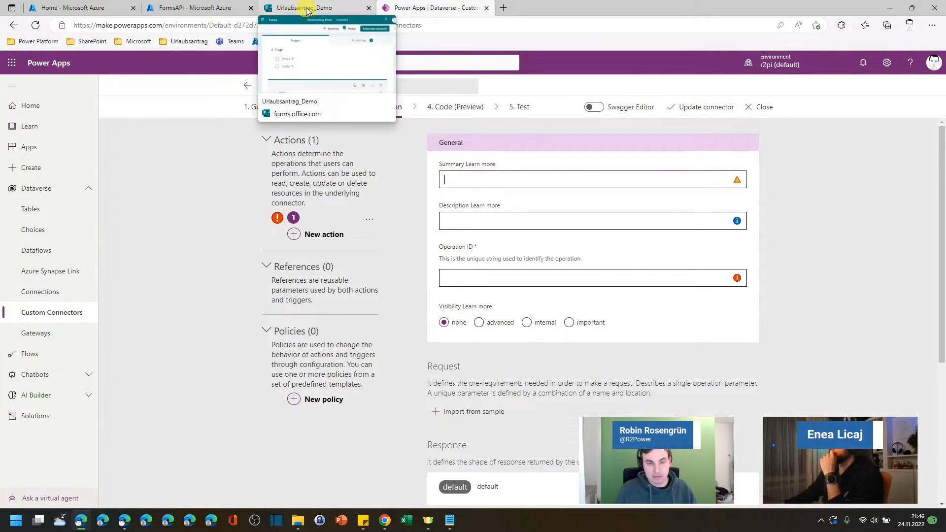
{"action": "left_click", "coordinate": [491, 278]}
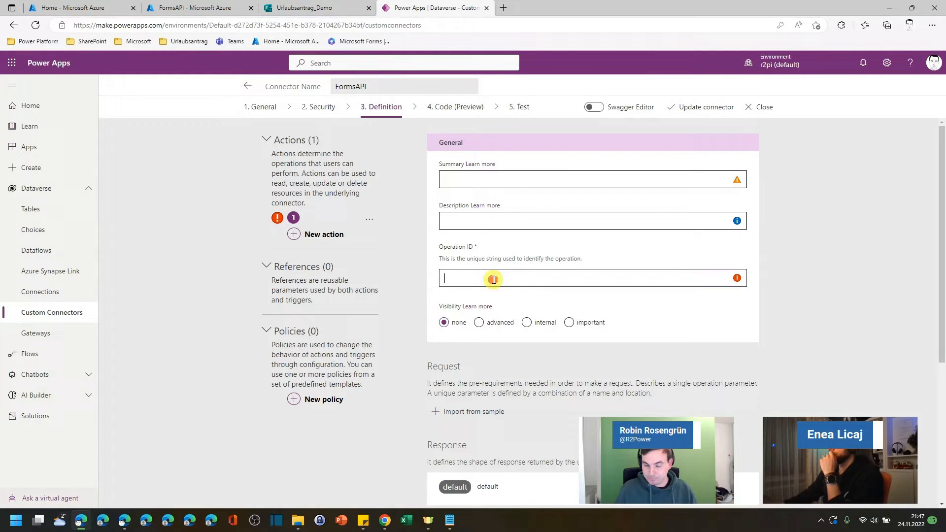
{"action": "left_click", "coordinate": [483, 174]}
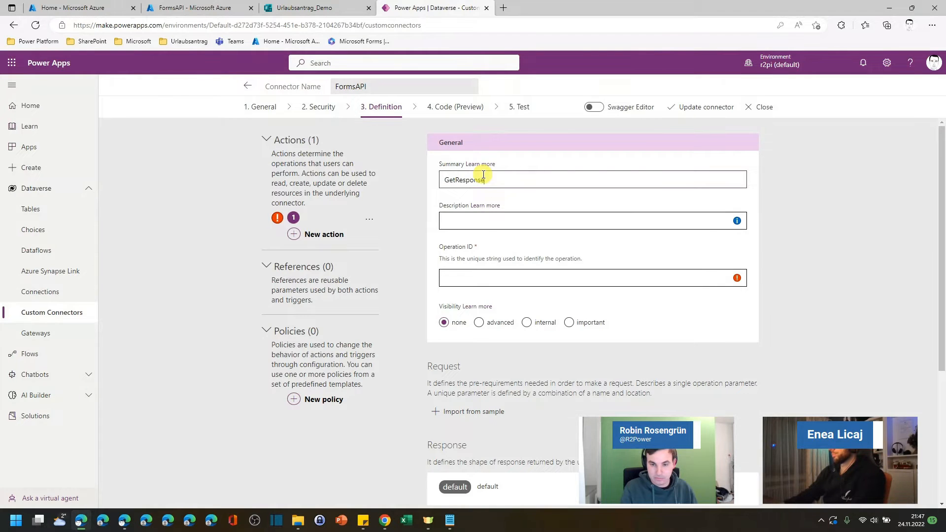
{"action": "double_click", "coordinate": [483, 174]}
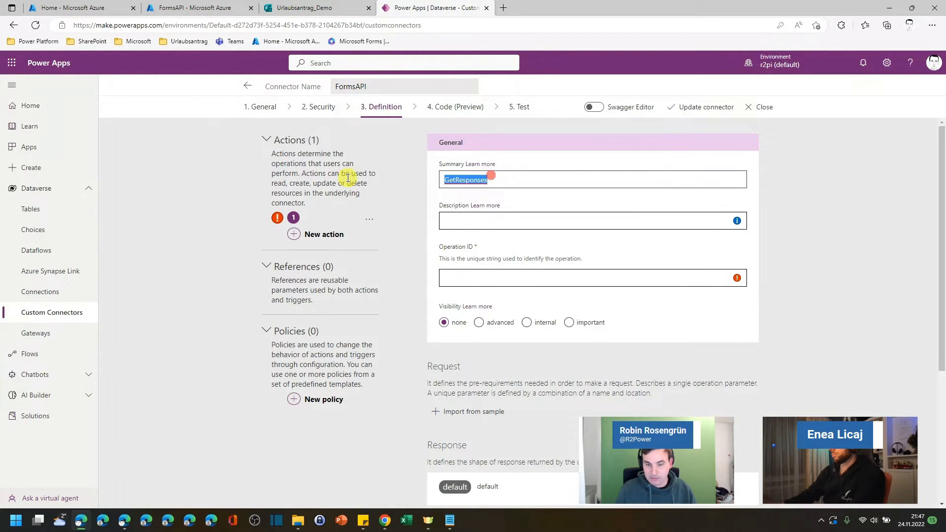
{"action": "key", "text": "ctrl+c"}
{"action": "left_click", "coordinate": [469, 276]}
{"action": "key", "text": "ctrl+v"}
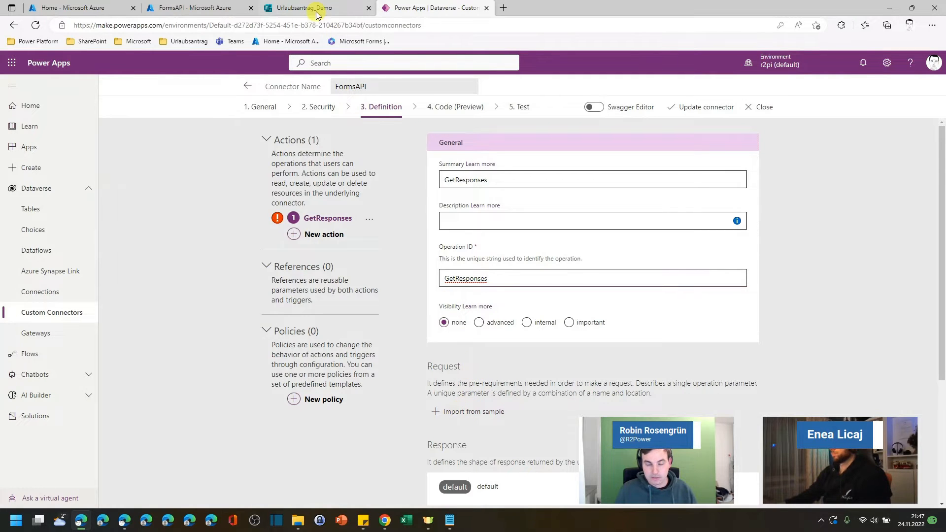
Step: Start importing the action's request from a sample and choose the GET verb
{"action": "key", "text": "alt+Tab"}
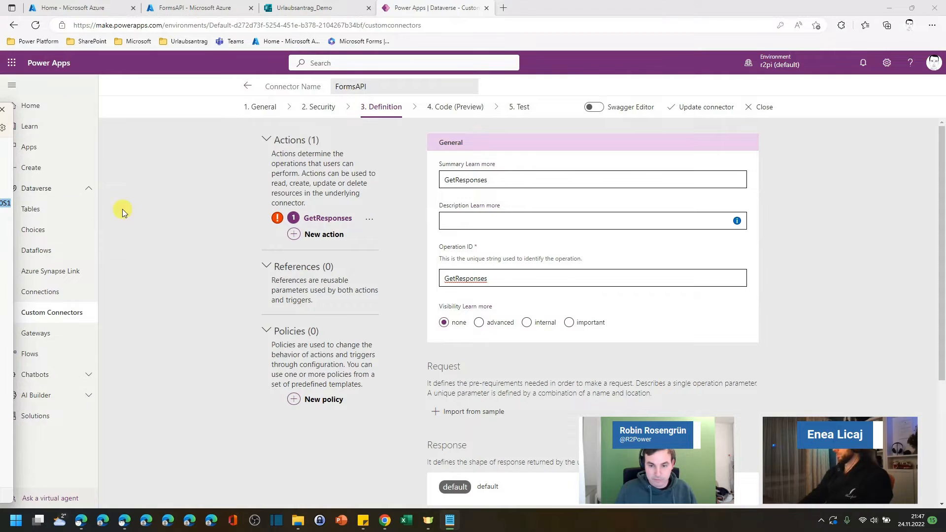
{"action": "left_click", "coordinate": [466, 413]}
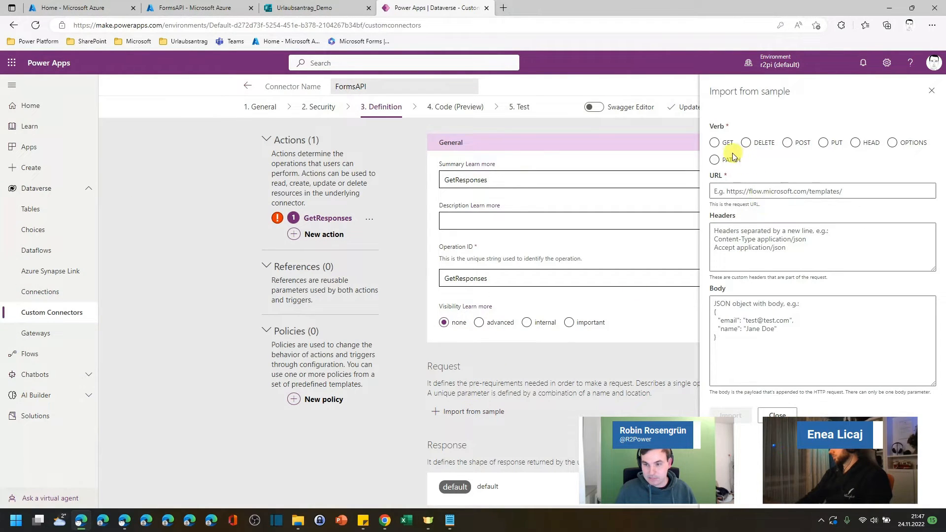
{"action": "left_click", "coordinate": [715, 142]}
{"action": "left_click", "coordinate": [746, 187]}
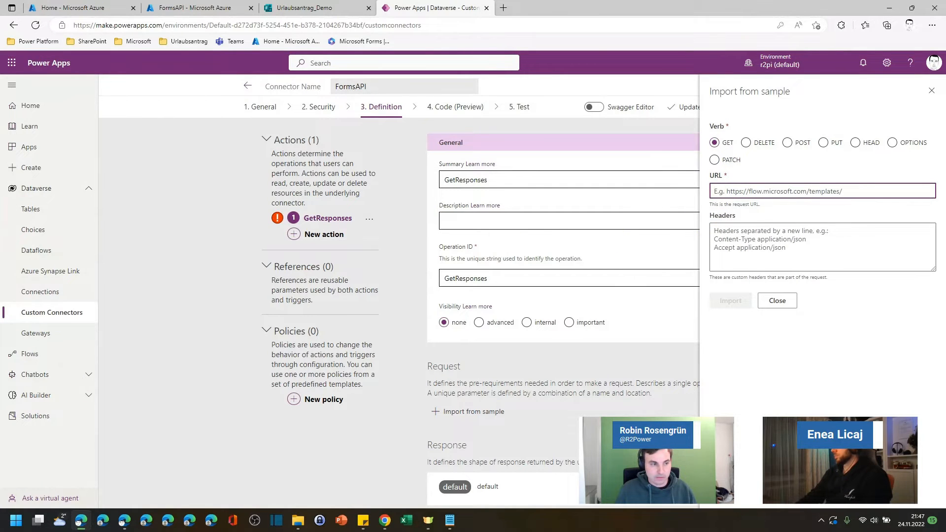
Step: In Notepad, duplicate the Forms API questions URL onto a new line
{"action": "left_click", "coordinate": [449, 519]}
{"action": "left_click_drag", "start_coordinate": [433, 106], "coordinate": [476, 85]}
{"action": "left_click", "coordinate": [449, 180]}
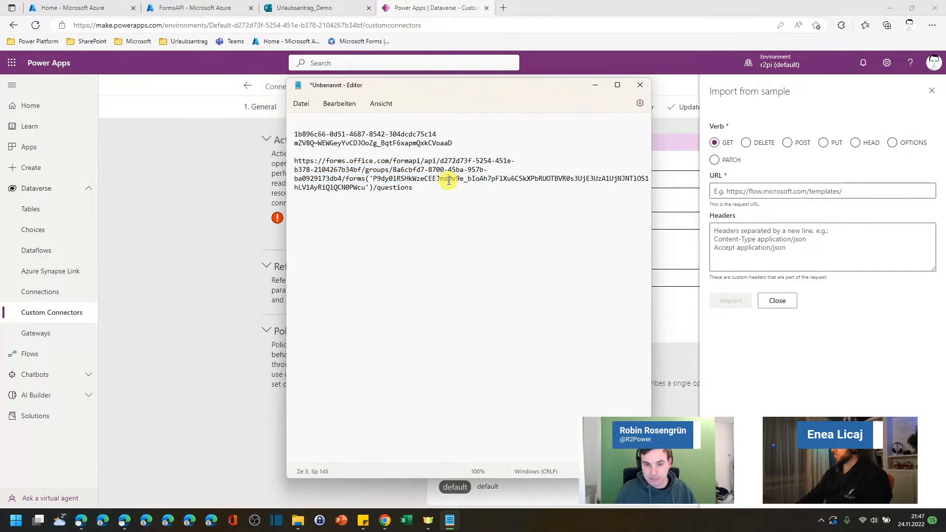
{"action": "left_click_drag", "start_coordinate": [413, 187], "coordinate": [287, 164]}
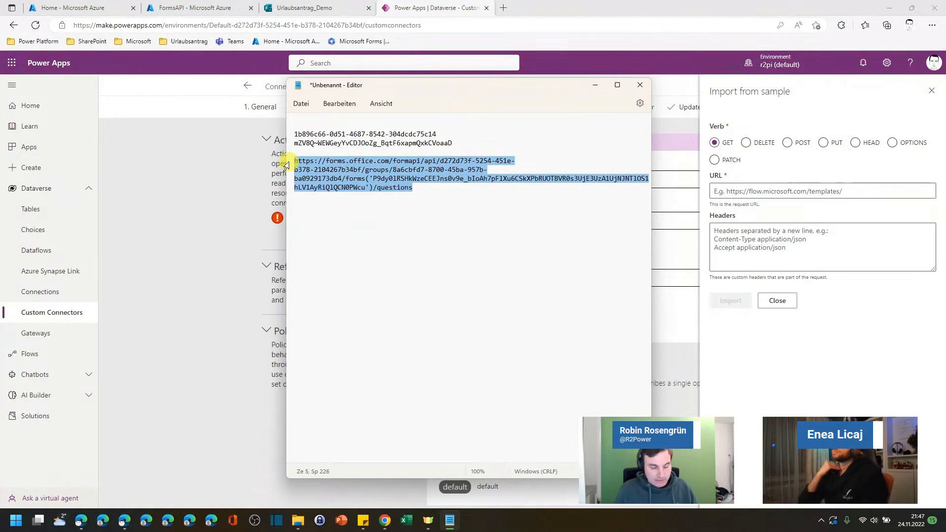
{"action": "left_click", "coordinate": [417, 187]}
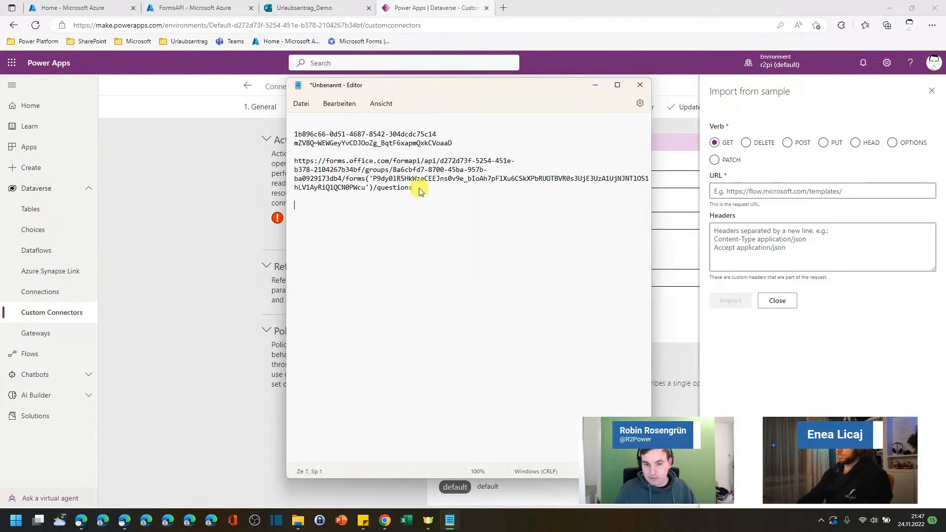
{"action": "key", "text": "ctrl+v"}
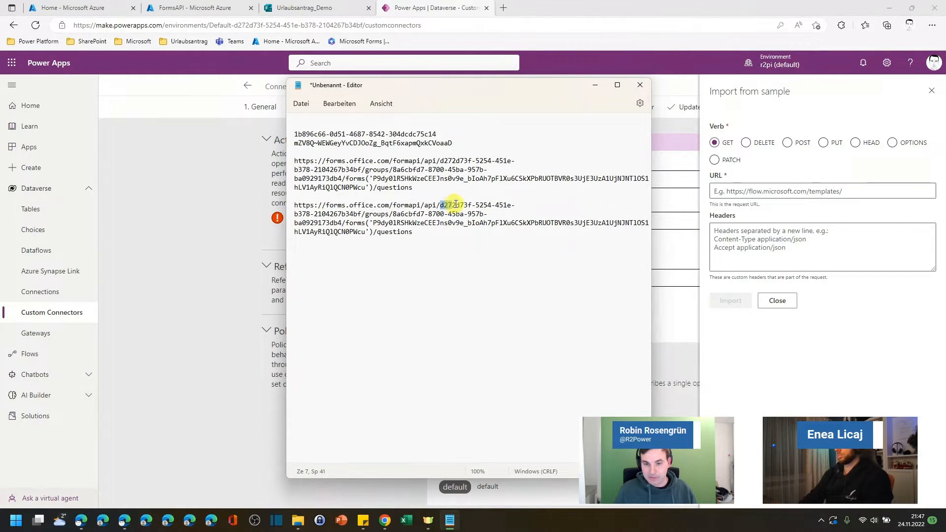
Step: Edit the duplicated URL, replacing the group ID with {GroupID} and the forms('…')/questions ending with responses
{"action": "left_click_drag", "start_coordinate": [456, 204], "coordinate": [370, 211]}
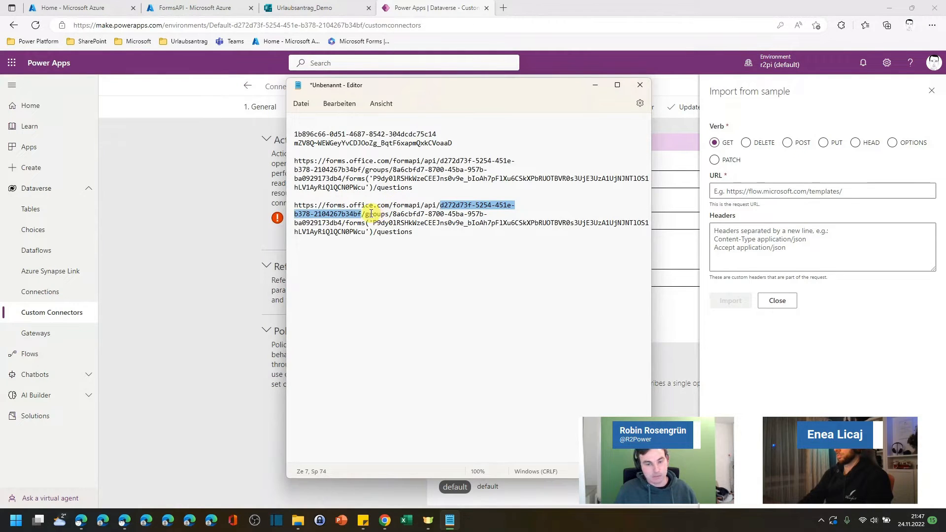
{"action": "left_click_drag", "start_coordinate": [393, 213], "coordinate": [344, 223]}
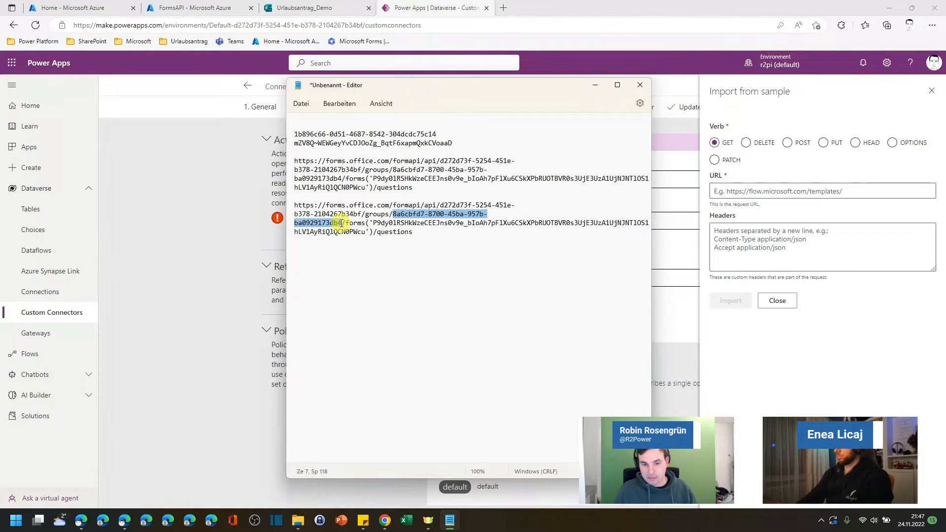
{"action": "left_click", "coordinate": [384, 214]}
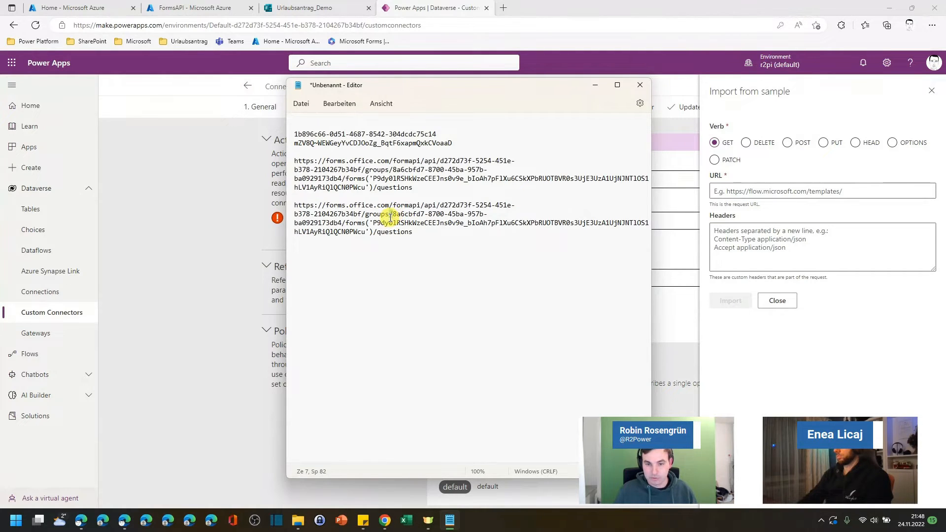
{"action": "left_click_drag", "start_coordinate": [392, 215], "coordinate": [350, 222]}
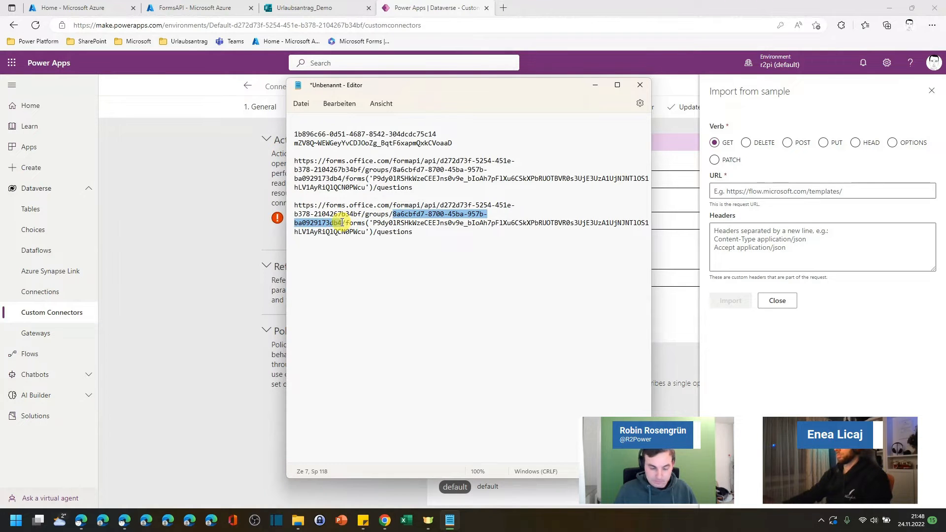
{"action": "key", "text": "BackSpace"}
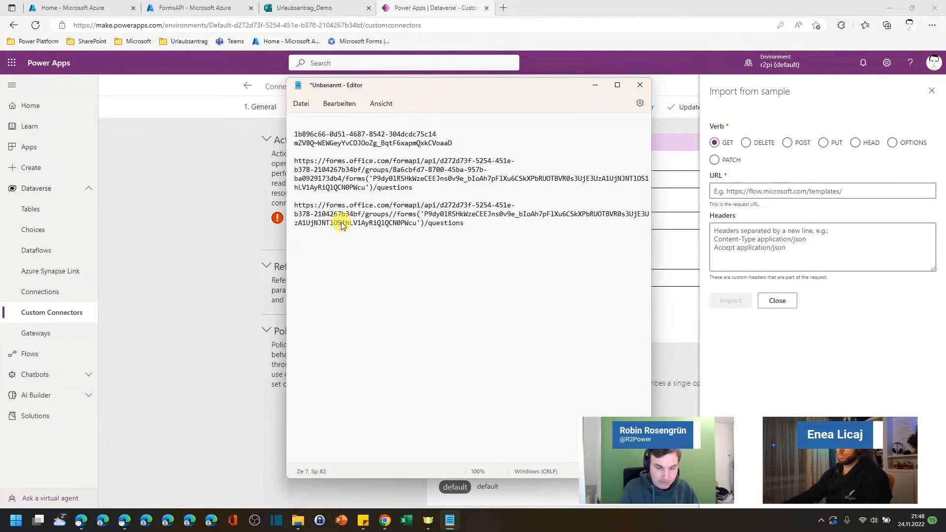
{"action": "type", "text": "{}"}
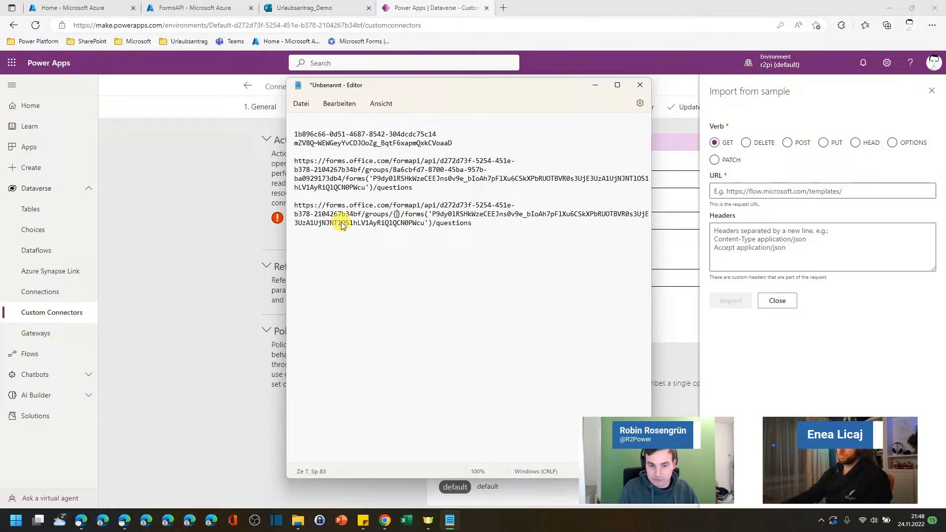
{"action": "type", "text": "GroupID"}
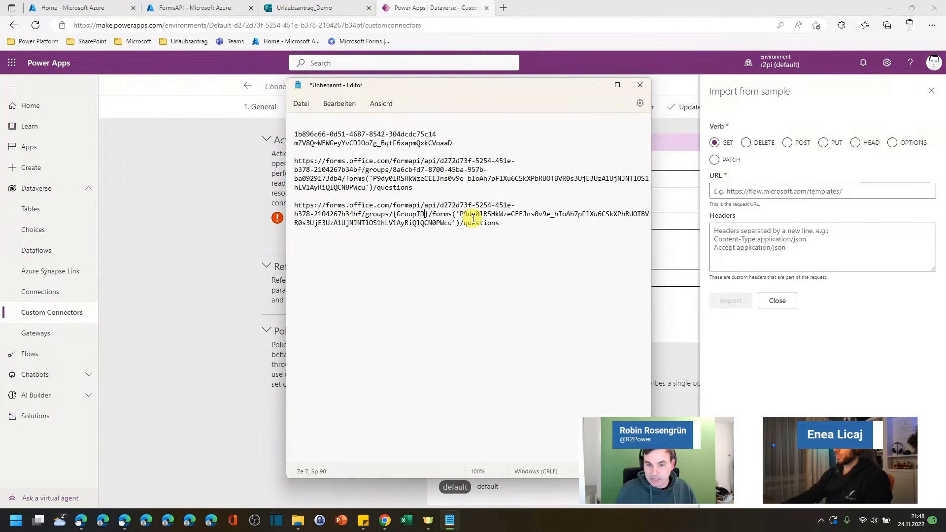
{"action": "left_click_drag", "start_coordinate": [499, 223], "coordinate": [436, 212]}
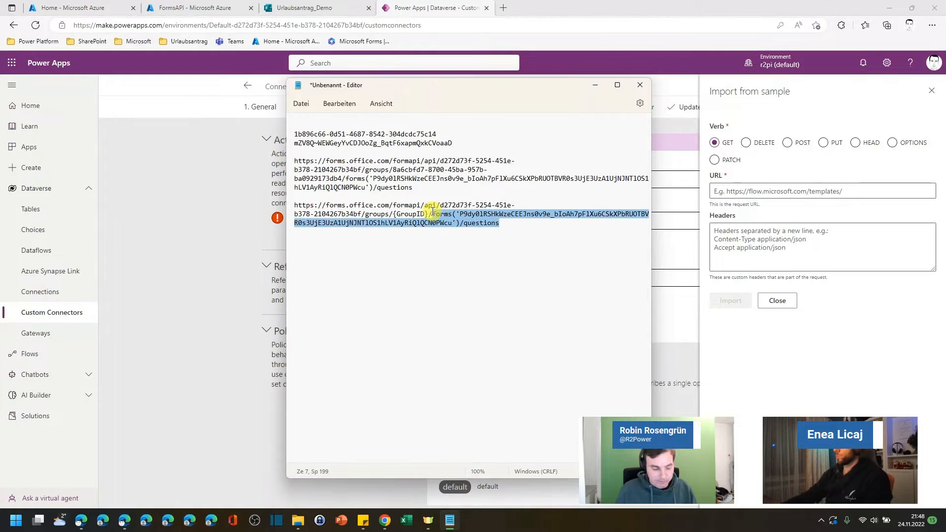
{"action": "type", "text": "responses"}
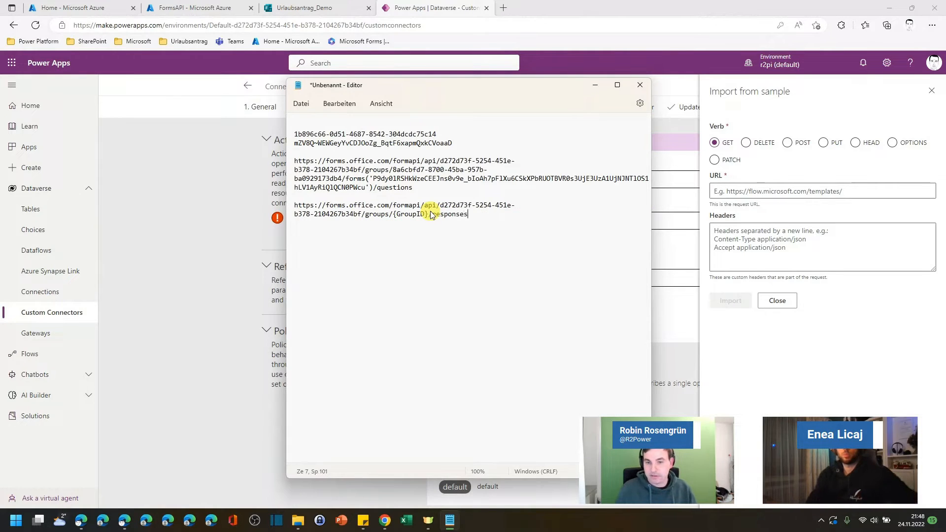
Step: Copy the edited URL into the import sample's URL field
{"action": "triple_click", "coordinate": [430, 203]}
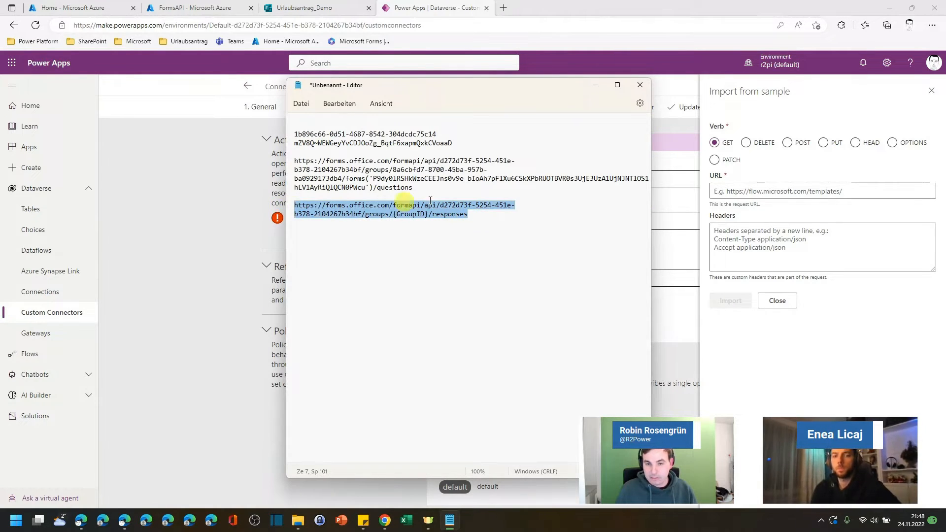
{"action": "left_click", "coordinate": [760, 191]}
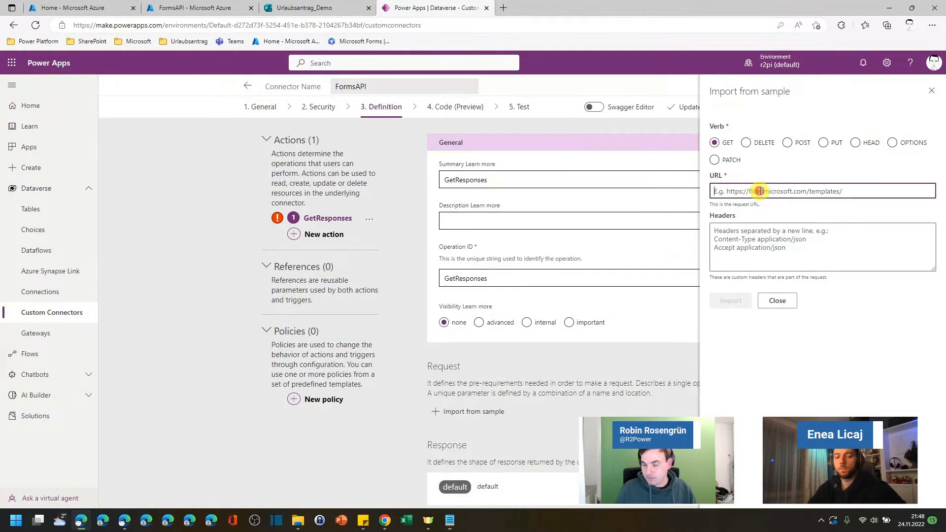
{"action": "key", "text": "ctrl+v"}
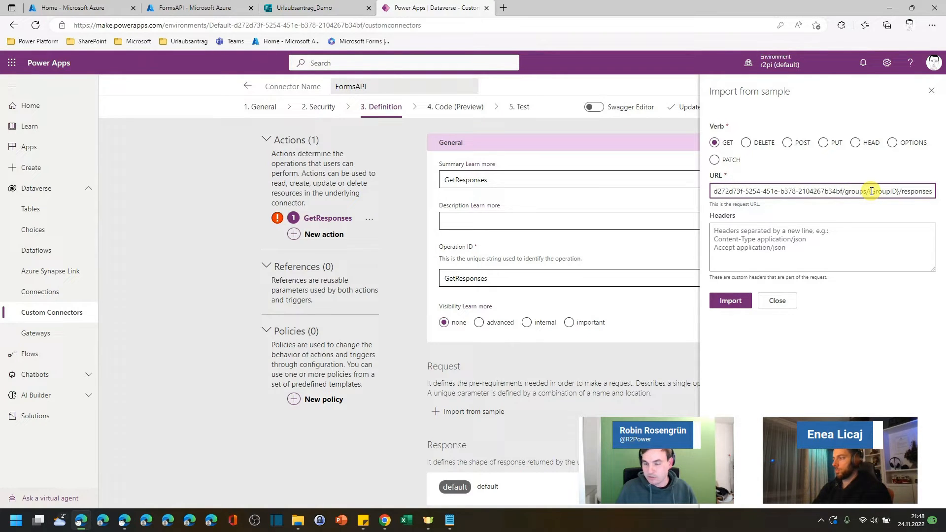
Step: In Notepad, copy the forms('…') segment from the original URL into the edited URL and change its ending to responses
{"action": "left_click", "coordinate": [449, 521]}
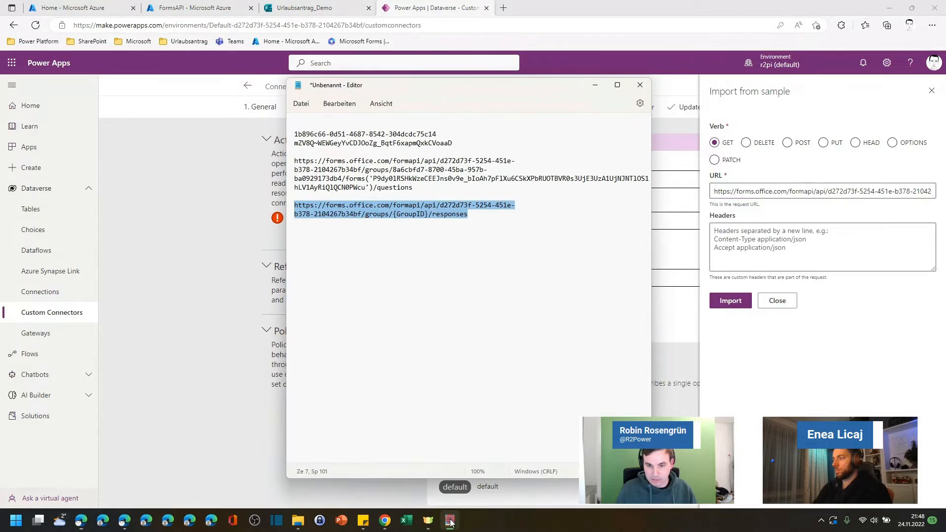
{"action": "left_click", "coordinate": [497, 232]}
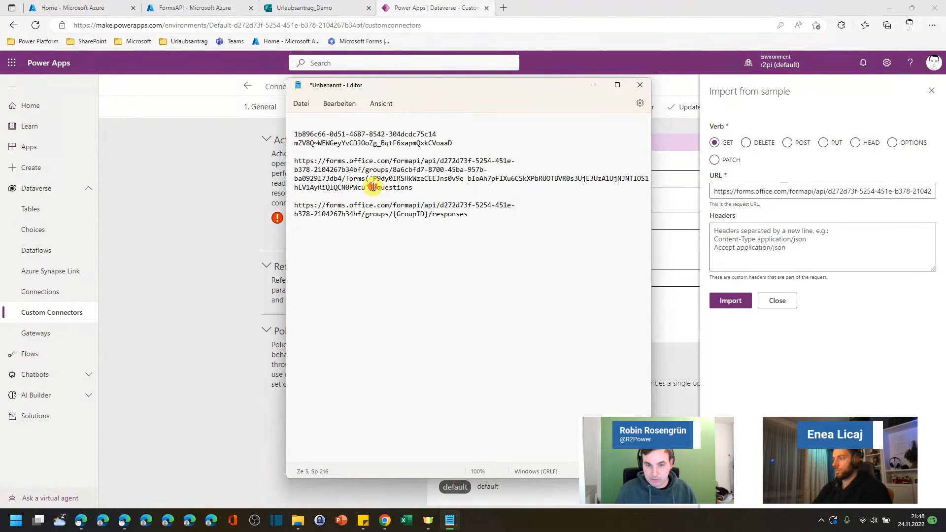
{"action": "left_click_drag", "start_coordinate": [373, 187], "coordinate": [367, 178]}
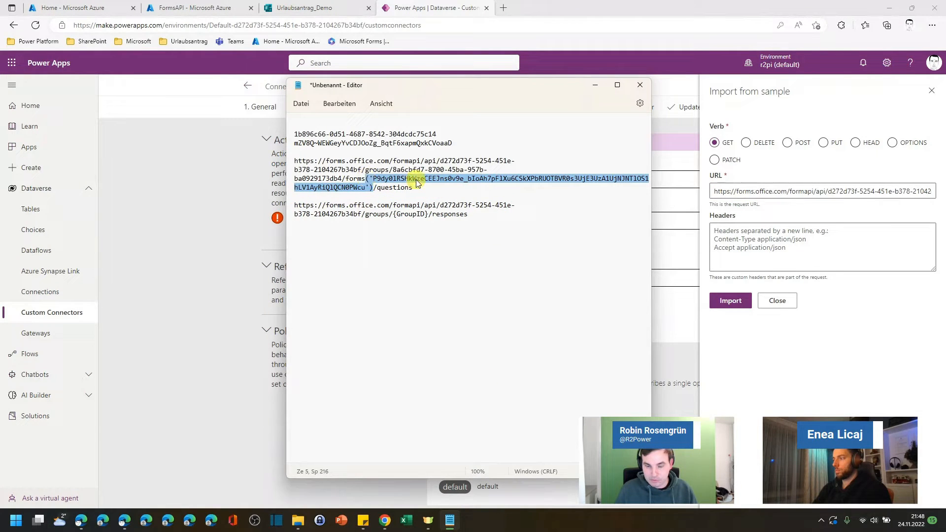
{"action": "left_click_drag", "start_coordinate": [422, 187], "coordinate": [344, 179]}
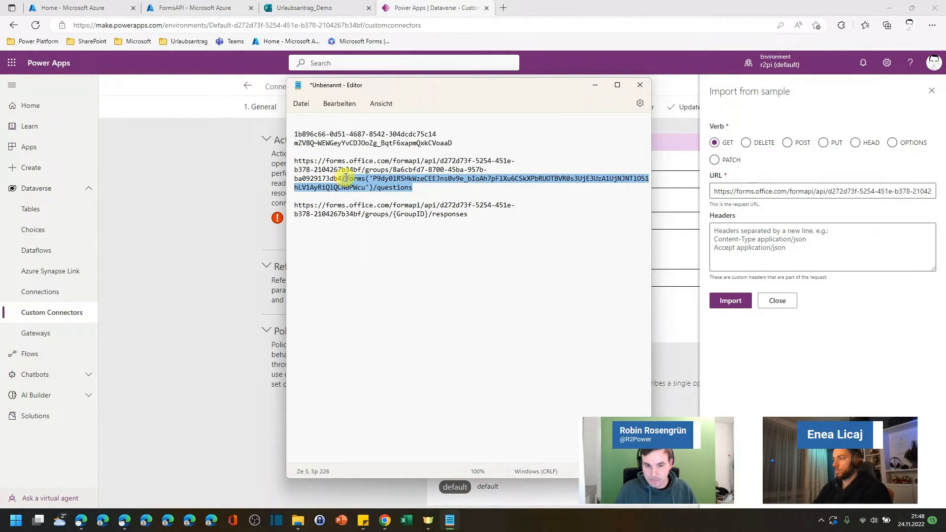
{"action": "left_click_drag", "start_coordinate": [468, 214], "coordinate": [428, 213]}
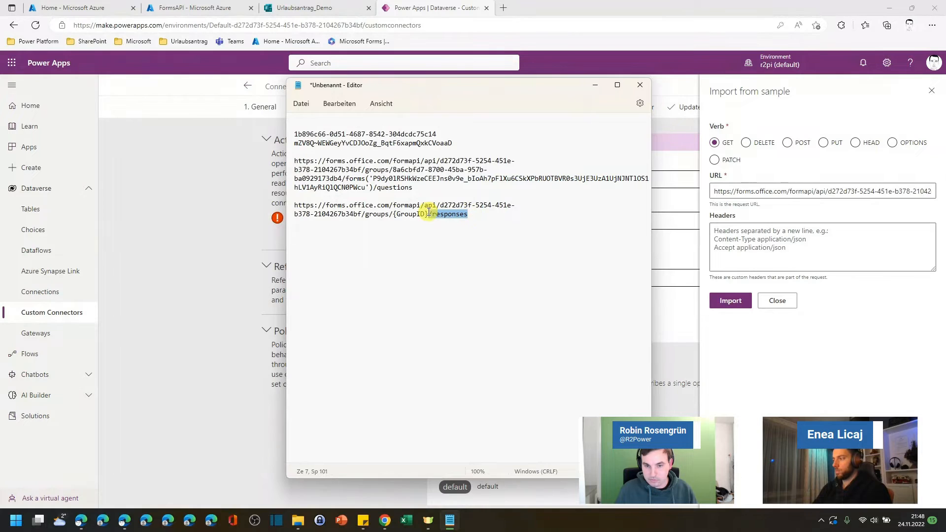
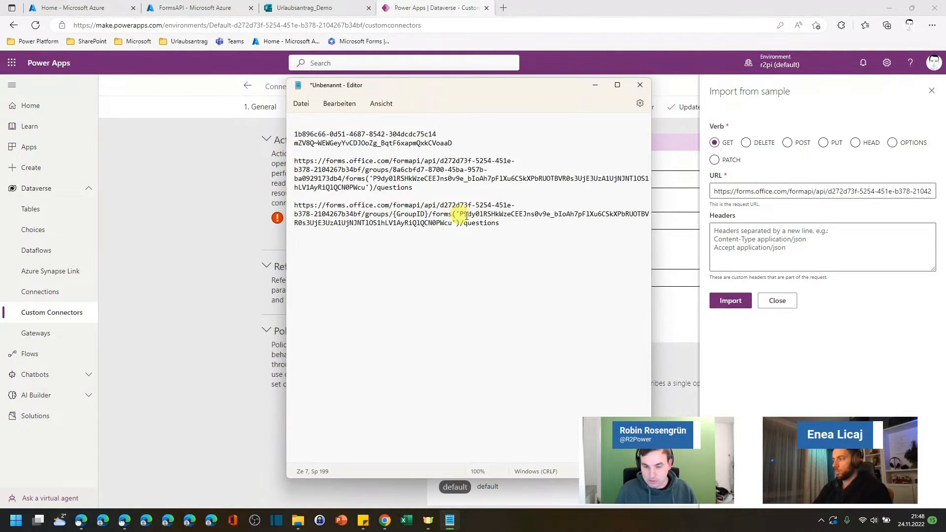
{"action": "left_click_drag", "start_coordinate": [513, 226], "coordinate": [466, 224]}
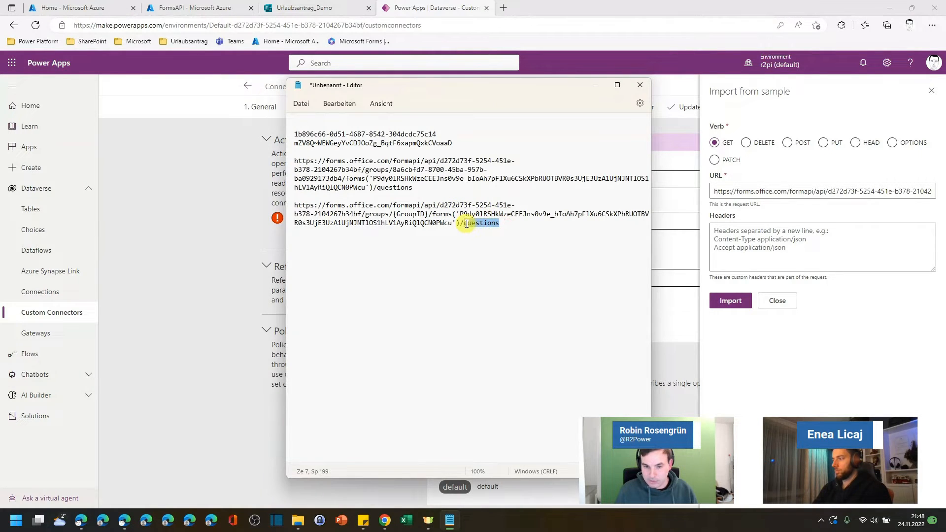
{"action": "type", "text": "resp"}
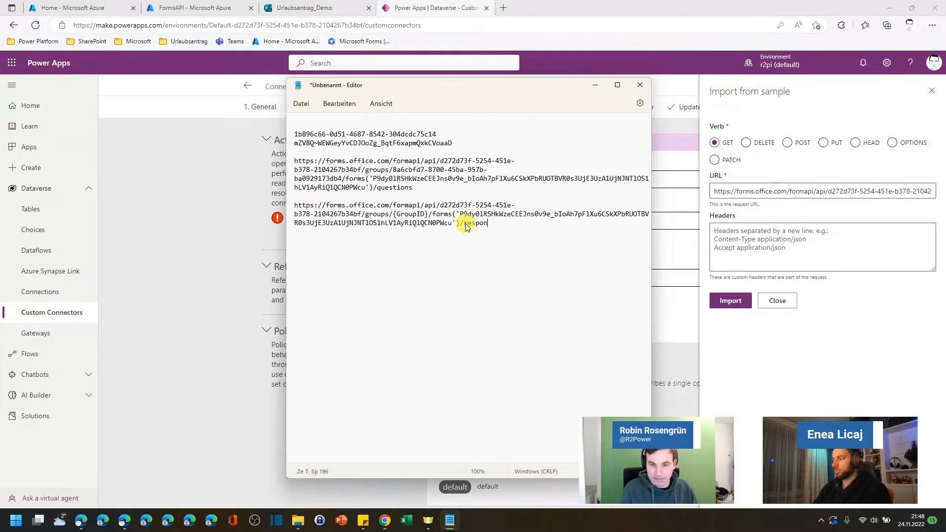
{"action": "type", "text": "onses"}
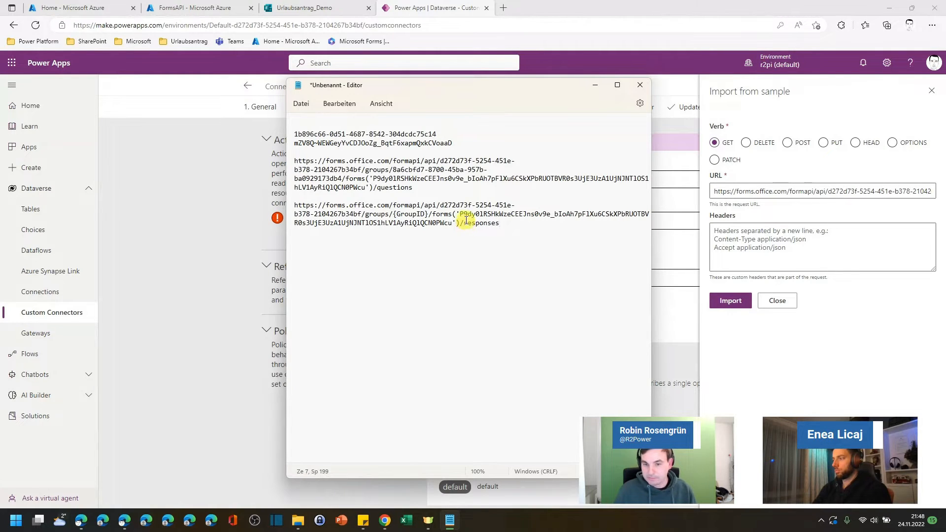
Step: Replace the form ID inside forms('…') with the placeholder {FormID}
{"action": "left_click_drag", "start_coordinate": [460, 216], "coordinate": [450, 222]}
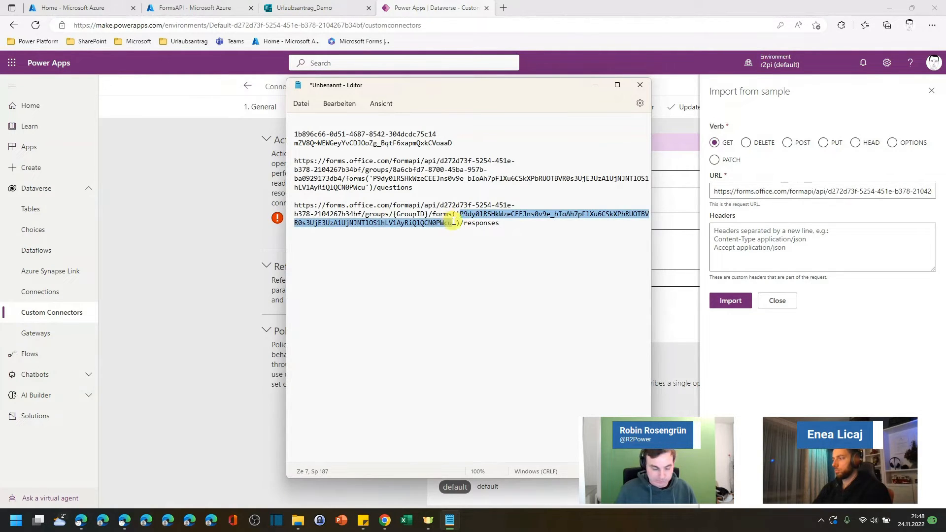
{"action": "type", "text": "{For"}
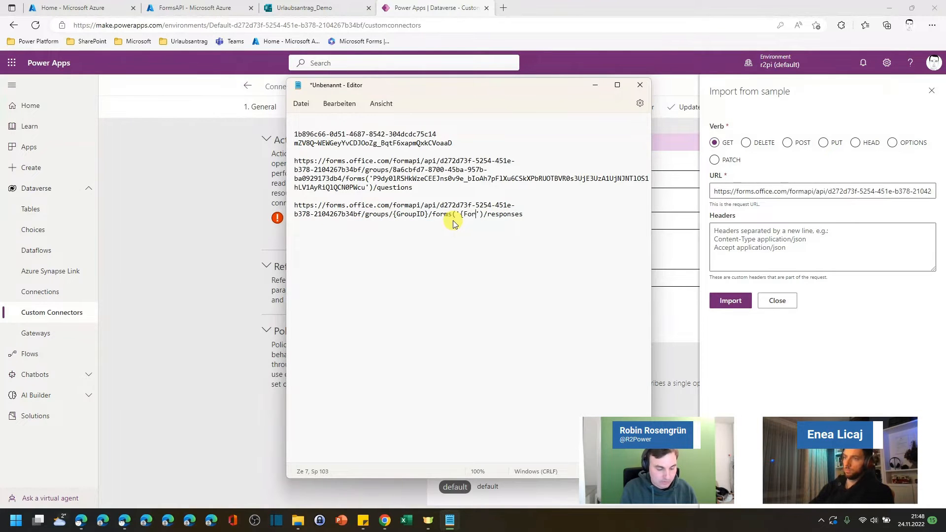
{"action": "type", "text": "mID"}
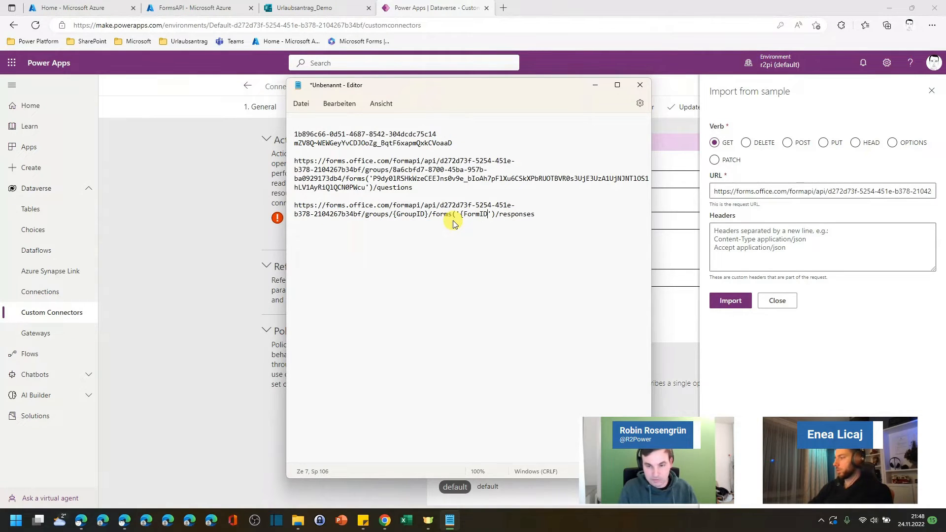
{"action": "type", "text": "}"}
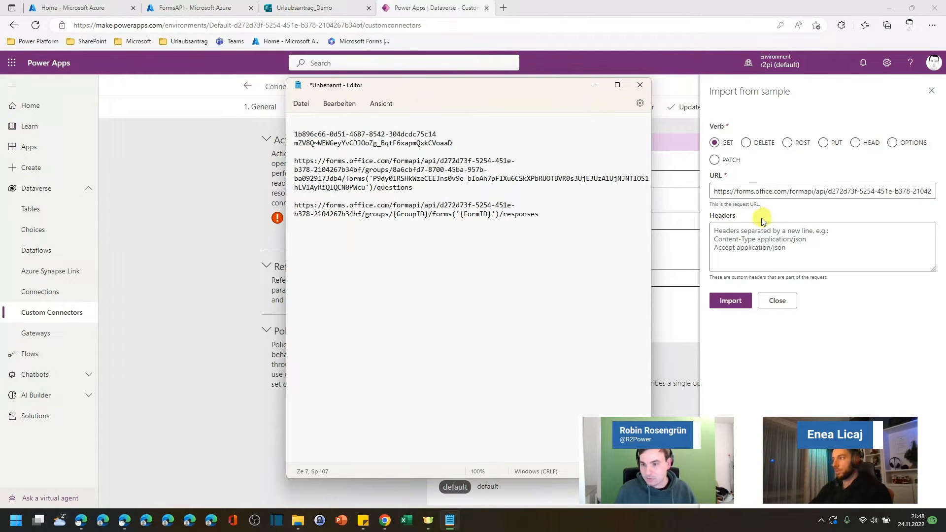
Step: Copy the finished responses URL into the import sample's URL field and import it
{"action": "left_click", "coordinate": [556, 210]}
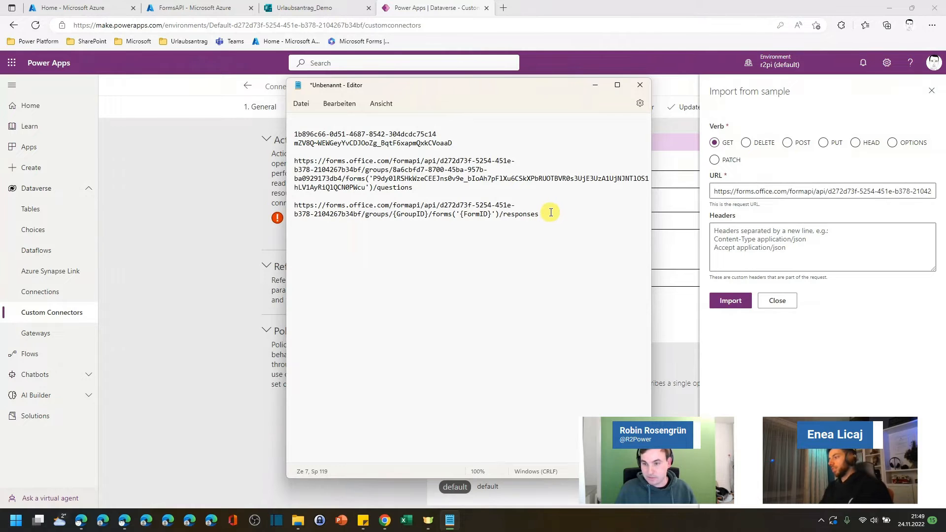
{"action": "left_click_drag", "start_coordinate": [550, 212], "coordinate": [226, 205]}
{"action": "key", "text": "ctrl+c"}
{"action": "left_click", "coordinate": [809, 194]}
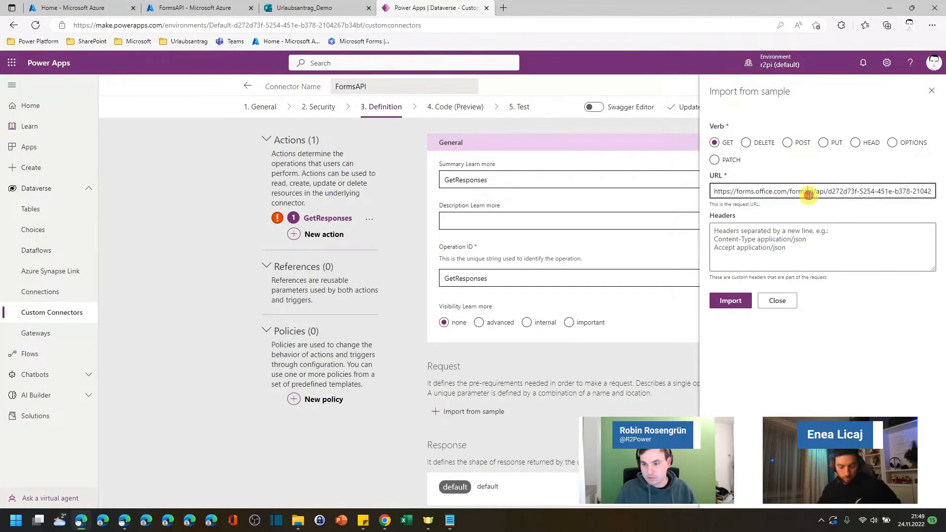
{"action": "key", "text": "ctrl+a"}
{"action": "key", "text": "ctrl+v"}
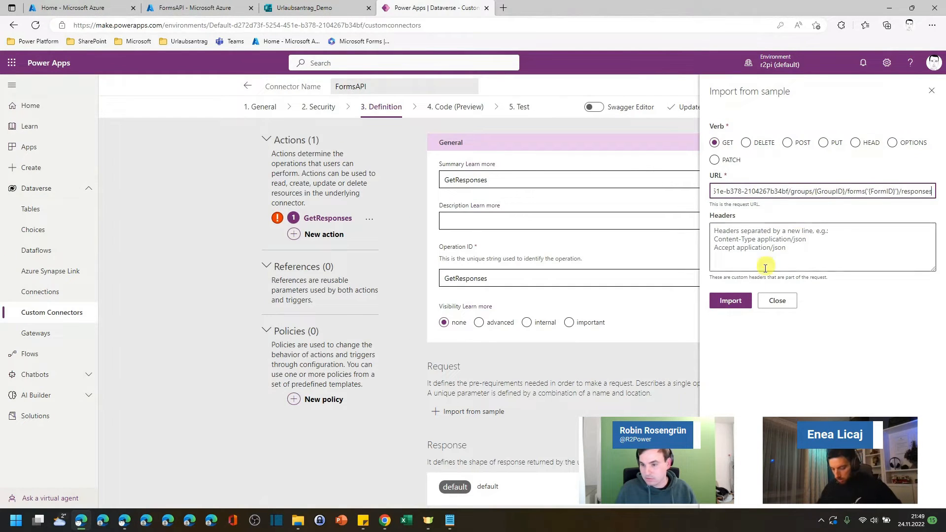
{"action": "left_click", "coordinate": [739, 303]}
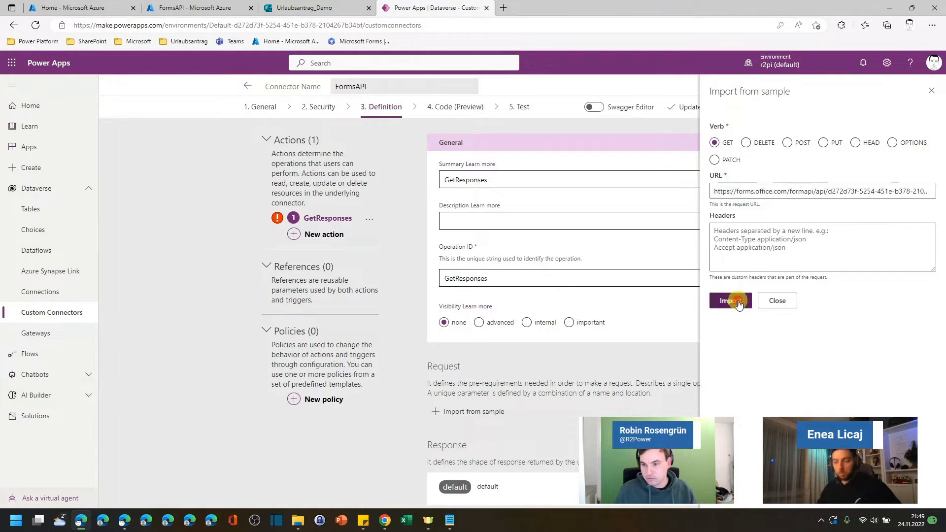
Step: Review the imported request's verb, URL and GroupID and FormID path parameters
{"action": "scroll", "coordinate": [761, 242], "scroll_direction": "down", "scroll_amount": 3}
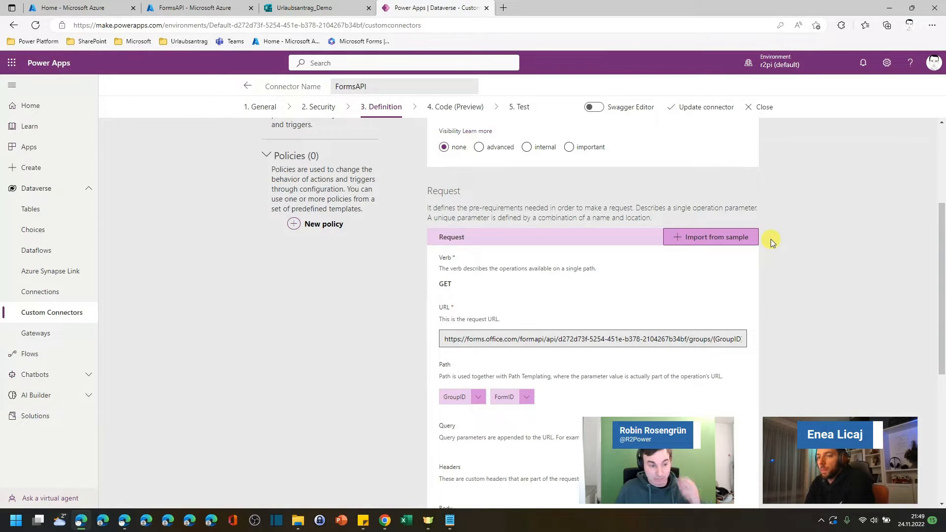
{"action": "scroll", "coordinate": [787, 228], "scroll_direction": "down", "scroll_amount": 3}
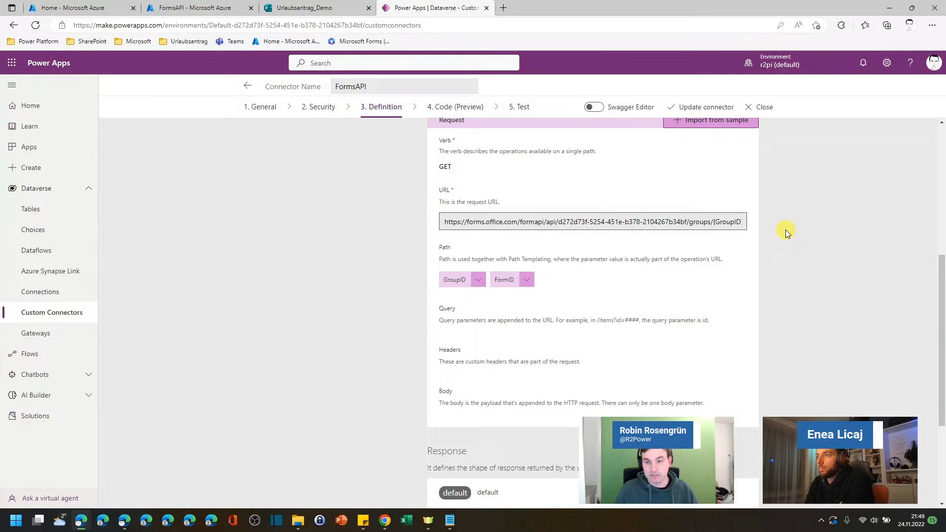
{"action": "scroll", "coordinate": [785, 229], "scroll_direction": "up", "scroll_amount": 1}
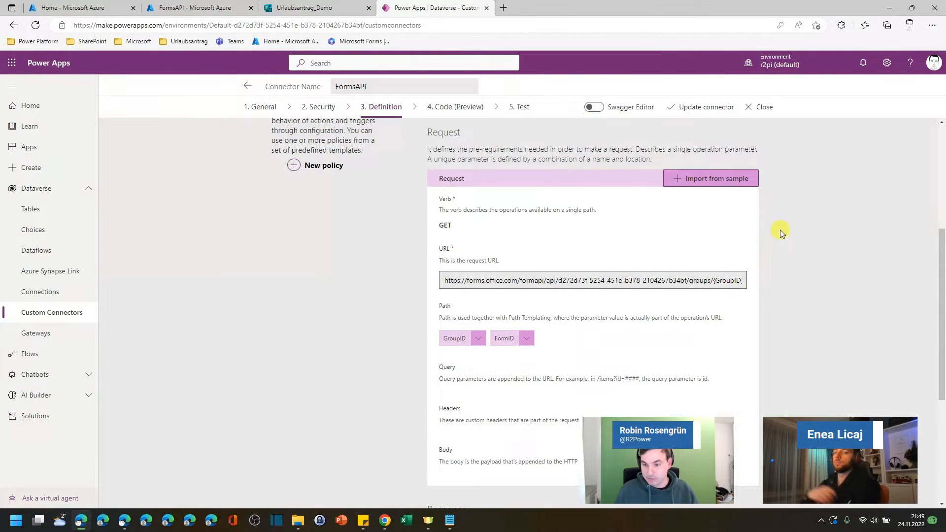
{"action": "scroll", "coordinate": [779, 229], "scroll_direction": "down", "scroll_amount": 2}
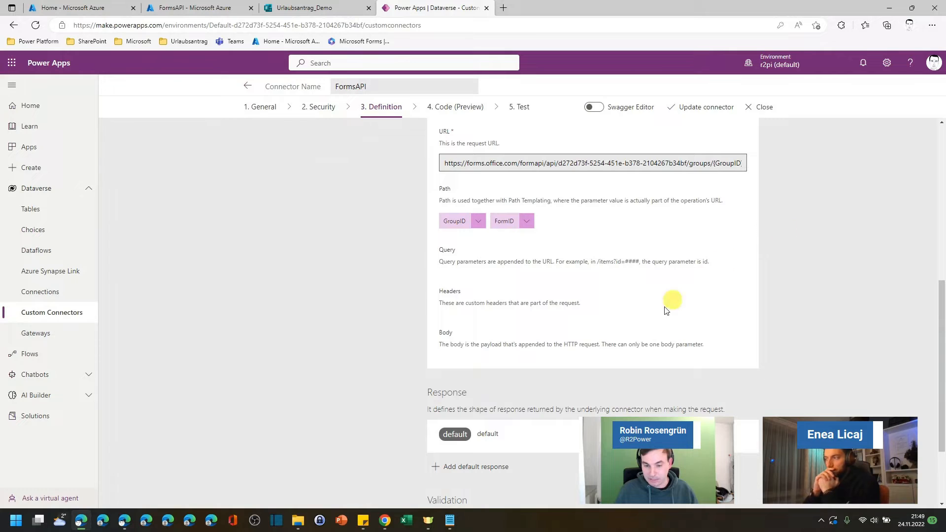
{"action": "scroll", "coordinate": [616, 337], "scroll_direction": "up", "scroll_amount": 1}
{"action": "scroll", "coordinate": [542, 409], "scroll_direction": "down", "scroll_amount": 1}
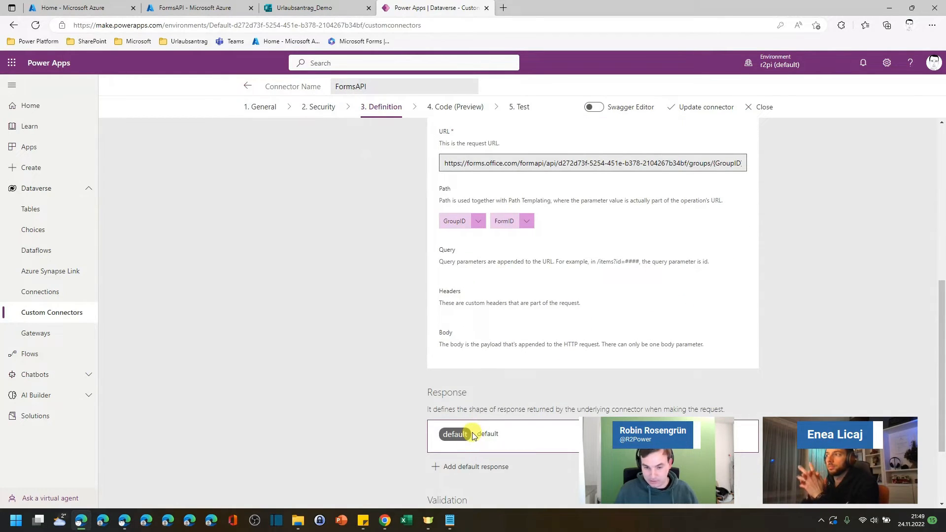
{"action": "scroll", "coordinate": [522, 389], "scroll_direction": "up", "scroll_amount": 1}
{"action": "scroll", "coordinate": [524, 390], "scroll_direction": "up", "scroll_amount": 2}
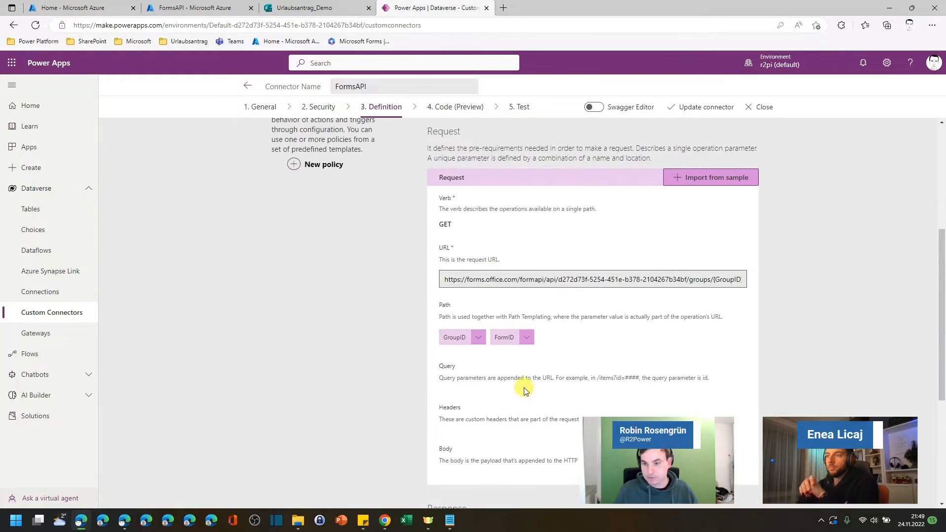
{"action": "scroll", "coordinate": [555, 370], "scroll_direction": "up", "scroll_amount": 3}
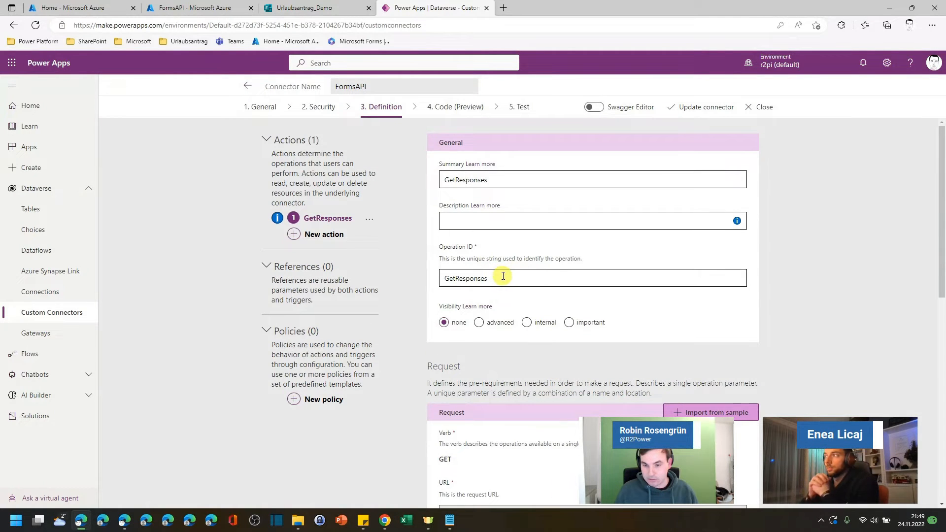
Step: Update the connector and open its Test page
{"action": "left_click", "coordinate": [710, 106]}
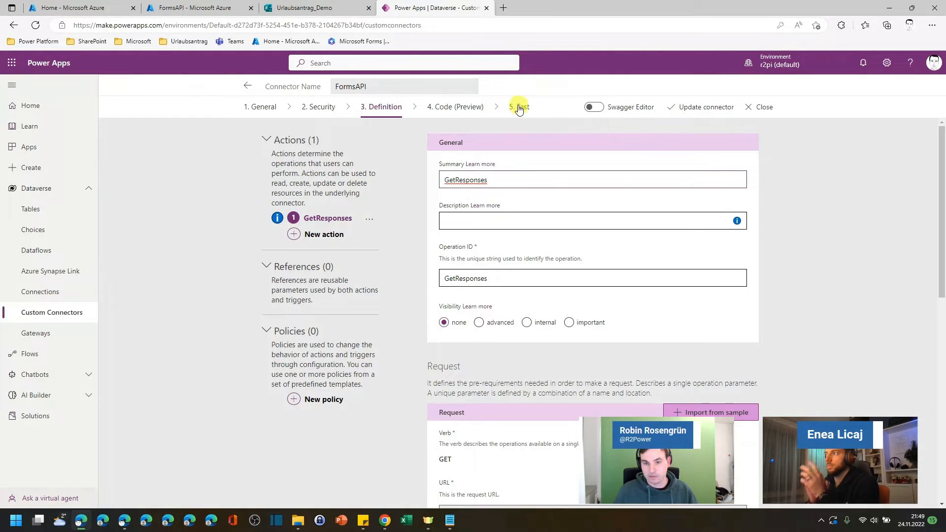
{"action": "left_click", "coordinate": [519, 108]}
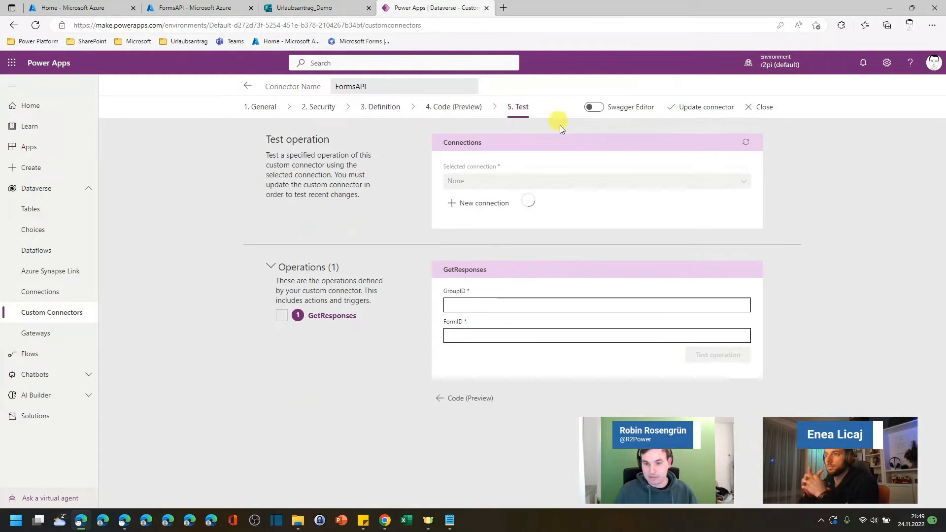
Step: Create a new connection, signing in with the work account and accepting the requested permissions
{"action": "left_click", "coordinate": [482, 207]}
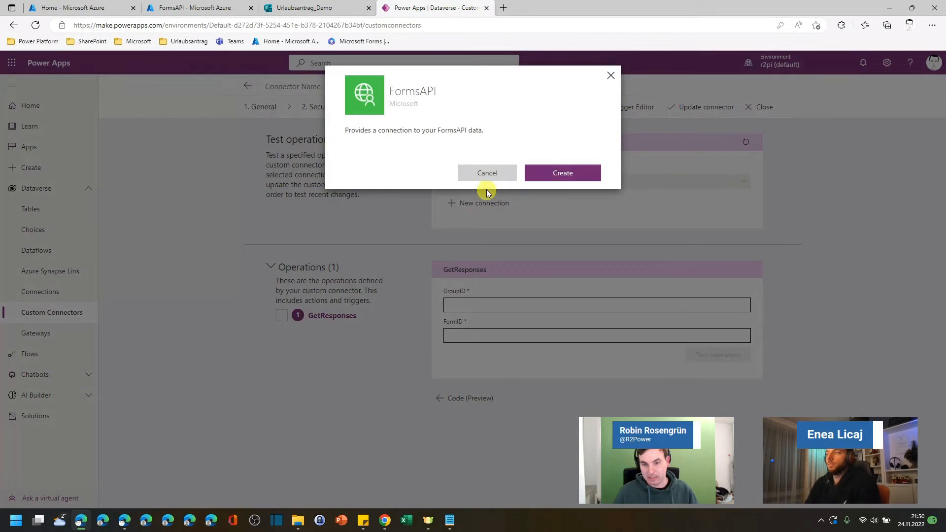
{"action": "left_click", "coordinate": [561, 173]}
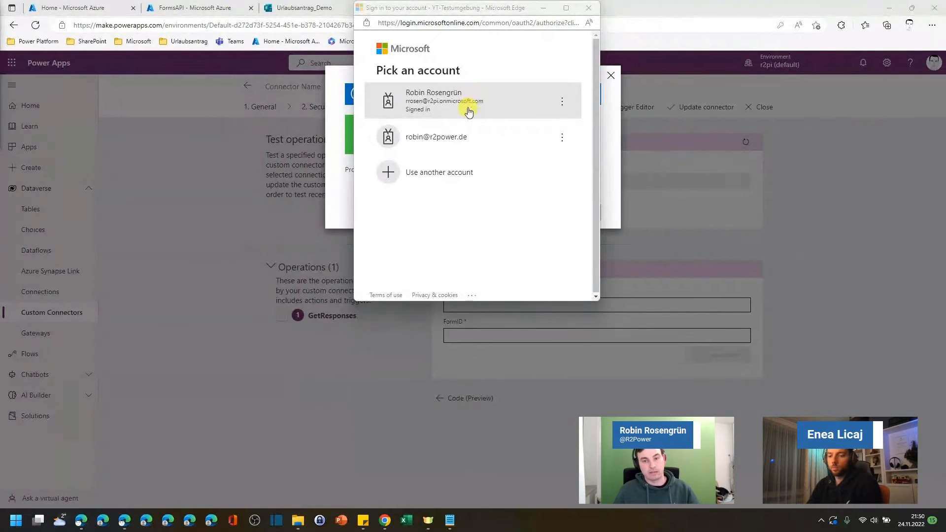
{"action": "left_click", "coordinate": [469, 109]}
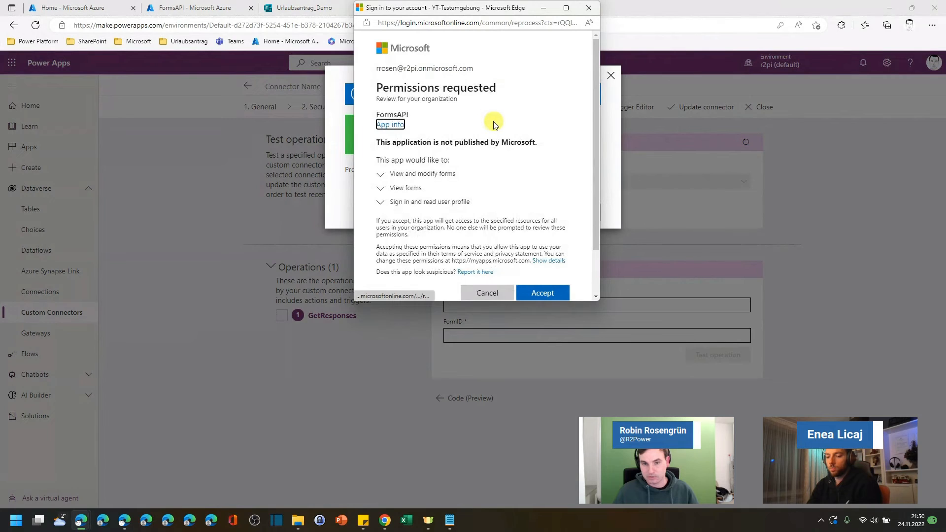
{"action": "scroll", "coordinate": [530, 165], "scroll_direction": "down", "scroll_amount": 1}
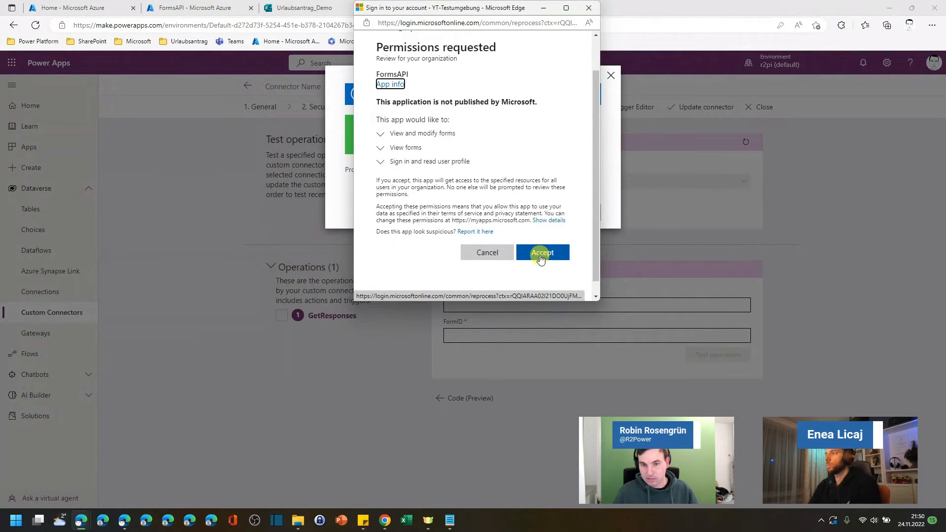
{"action": "left_click", "coordinate": [541, 255]}
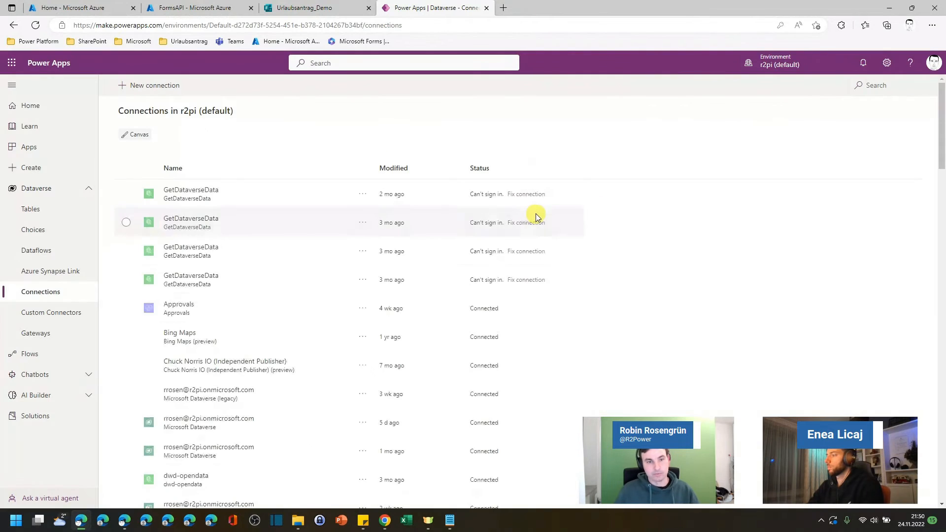
Step: Reopen the FormsAPI custom connector for editing and go to its Test page
{"action": "left_click", "coordinate": [60, 311]}
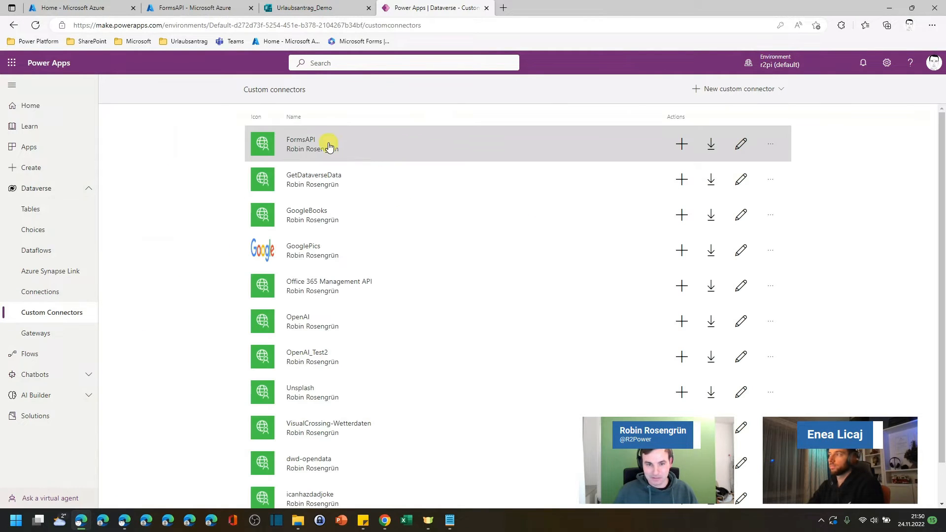
{"action": "left_click", "coordinate": [740, 143]}
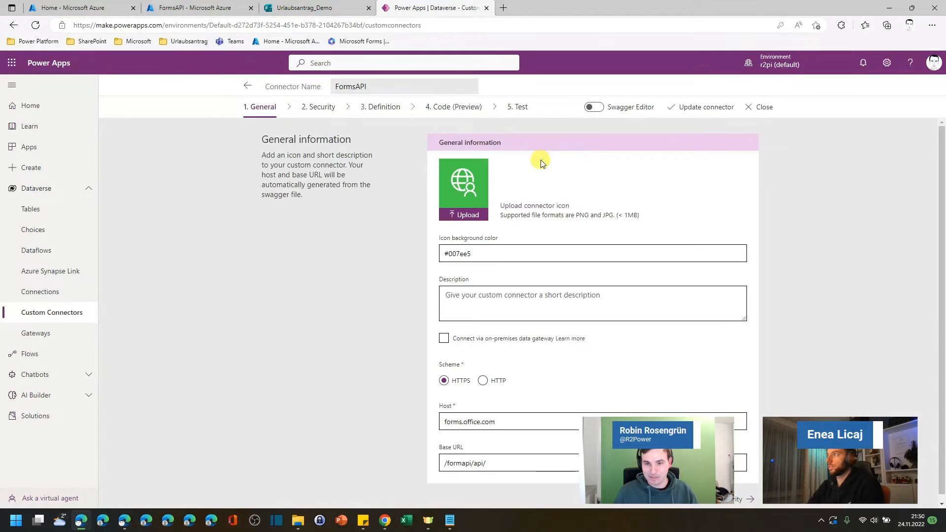
{"action": "left_click", "coordinate": [522, 108]}
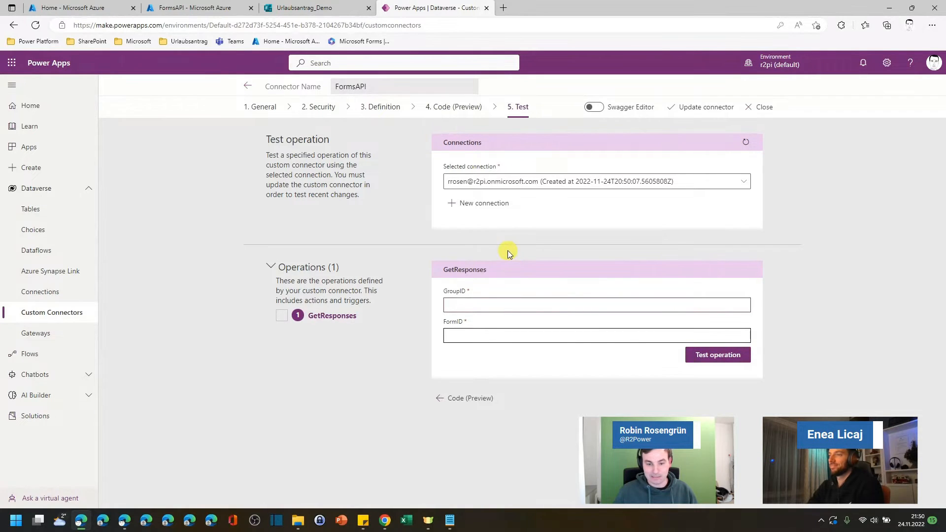
Step: Copy the group ID from the saved questions URL in the text editor into the GroupID test parameter
{"action": "left_click", "coordinate": [449, 520]}
{"action": "left_click", "coordinate": [482, 187]}
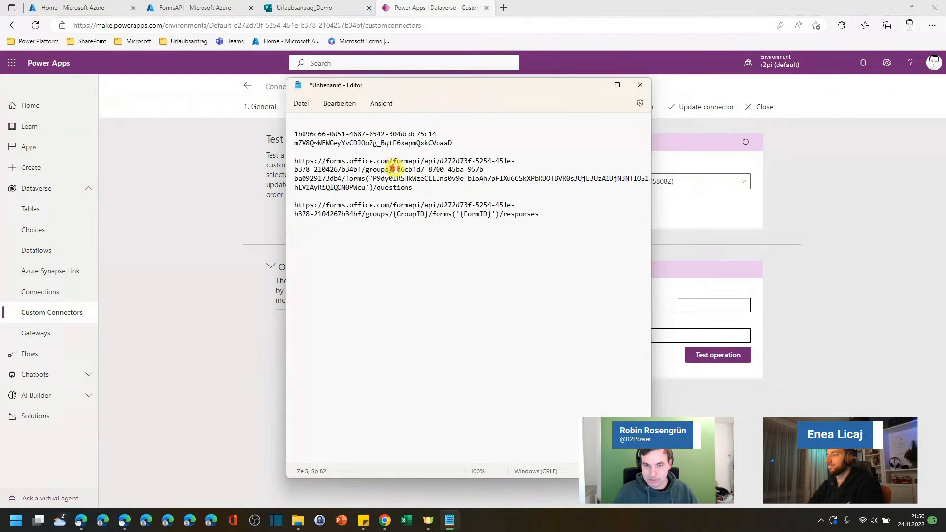
{"action": "left_click_drag", "start_coordinate": [394, 169], "coordinate": [342, 178]}
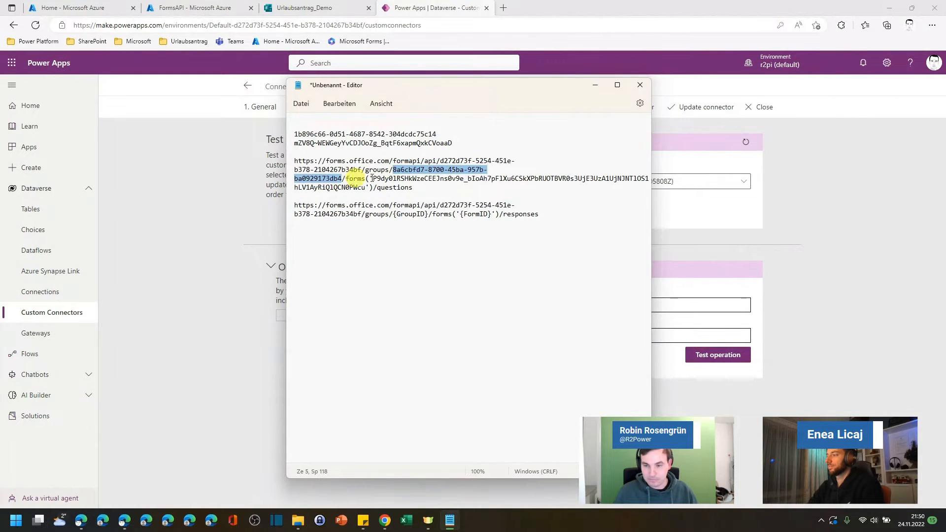
{"action": "key", "text": "ctrl+c"}
{"action": "left_click", "coordinate": [697, 307]}
{"action": "key", "text": "ctrl+v"}
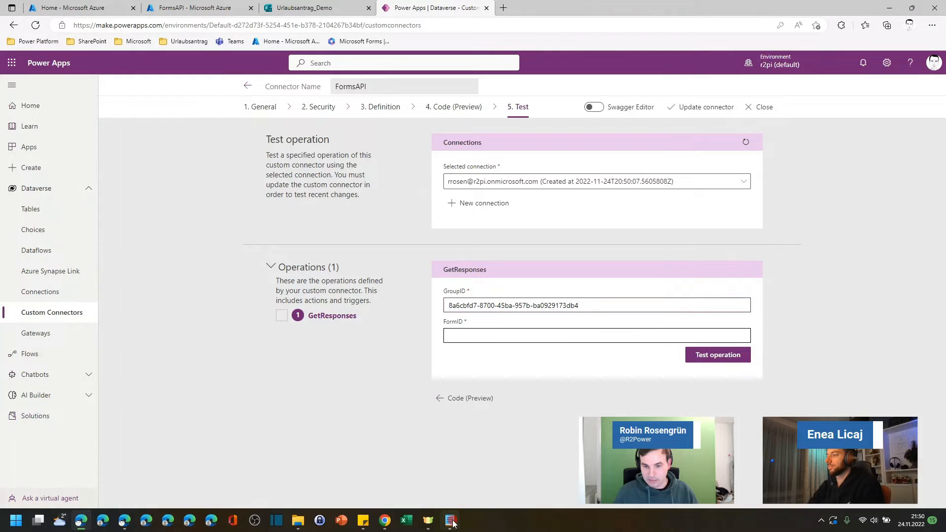
Step: Copy the form ID from the same URL into the FormID parameter and run the GetResponses test operation
{"action": "key", "text": "alt+Tab"}
{"action": "left_click_drag", "start_coordinate": [373, 178], "coordinate": [370, 188]}
{"action": "key", "text": "ctrl+c"}
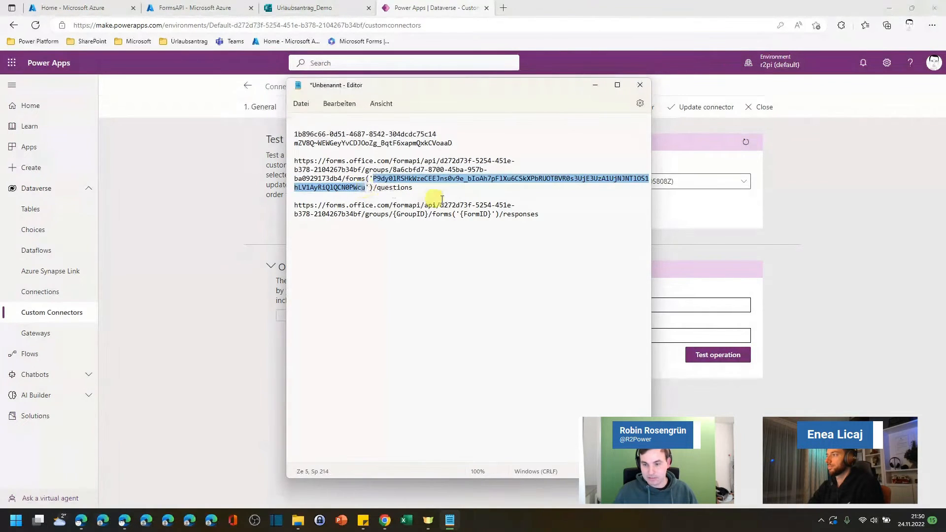
{"action": "left_click", "coordinate": [683, 332]}
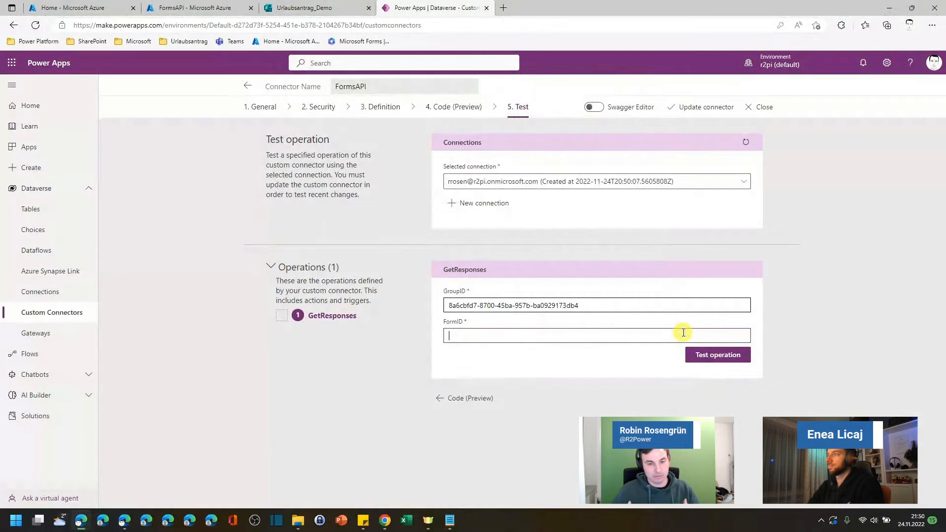
{"action": "key", "text": "ctrl+v"}
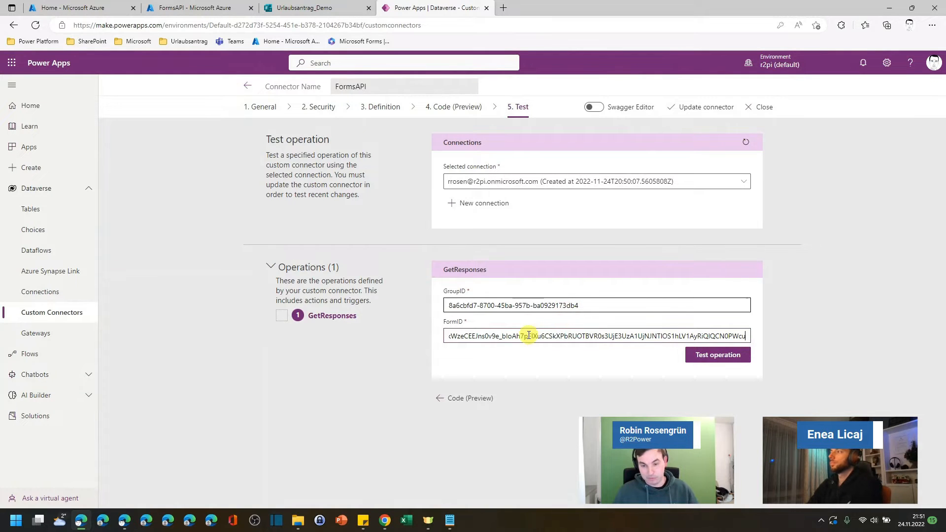
{"action": "left_click", "coordinate": [720, 358]}
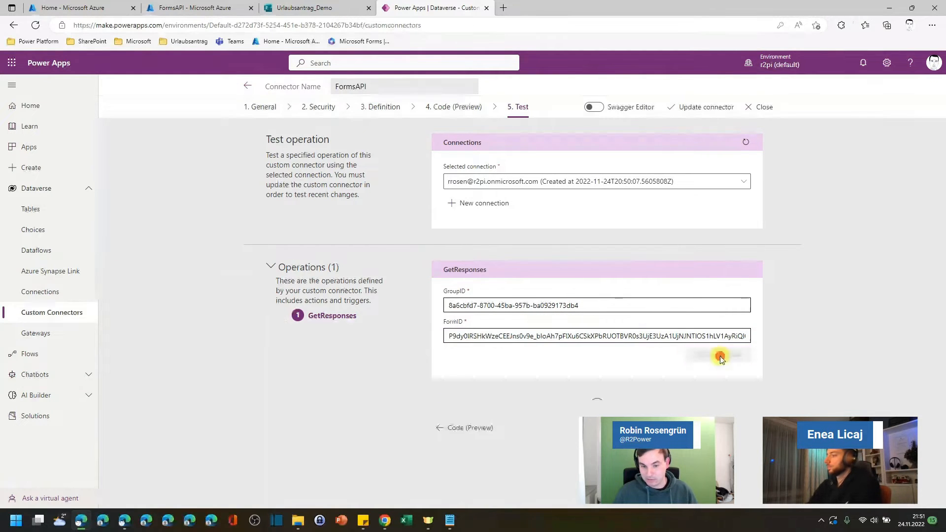
Step: Examine the test response's status, headers and body fields
{"action": "scroll", "coordinate": [645, 328], "scroll_direction": "down", "scroll_amount": 5}
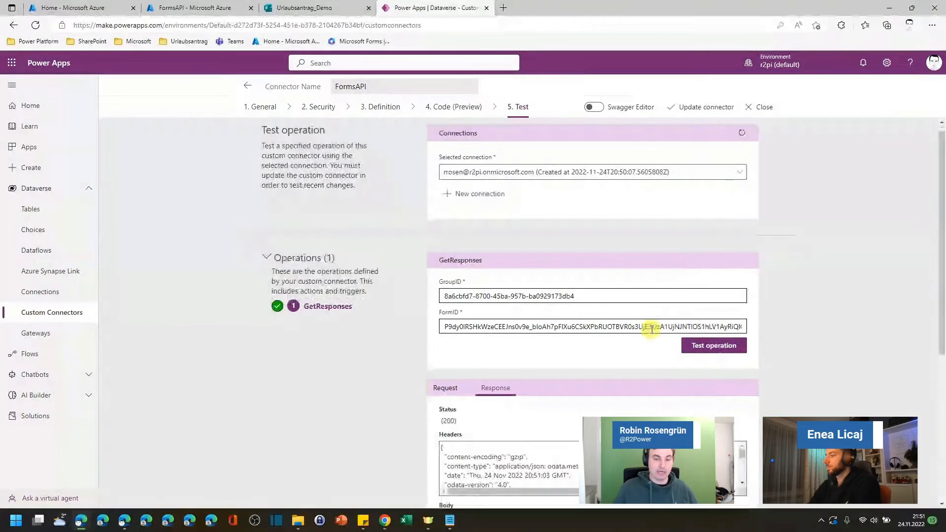
{"action": "scroll", "coordinate": [667, 338], "scroll_direction": "down", "scroll_amount": 5}
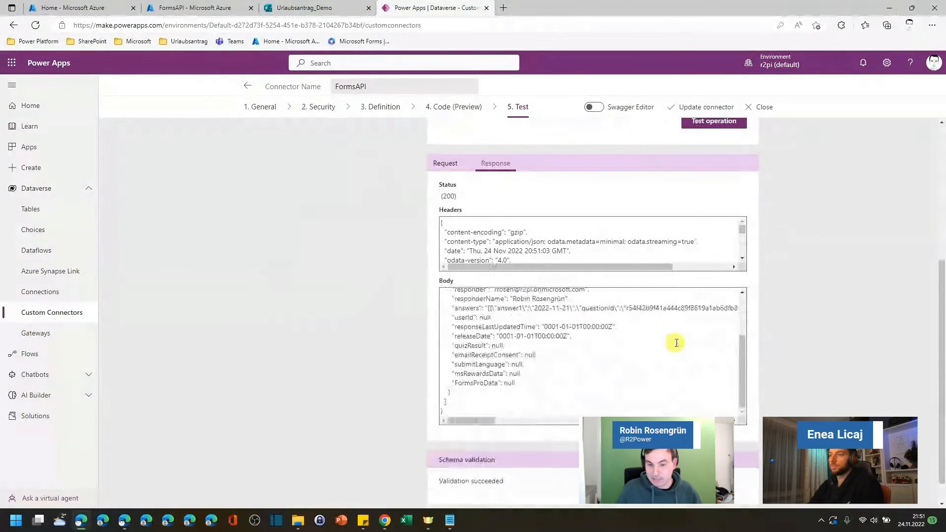
{"action": "scroll", "coordinate": [667, 338], "scroll_direction": "up", "scroll_amount": 2}
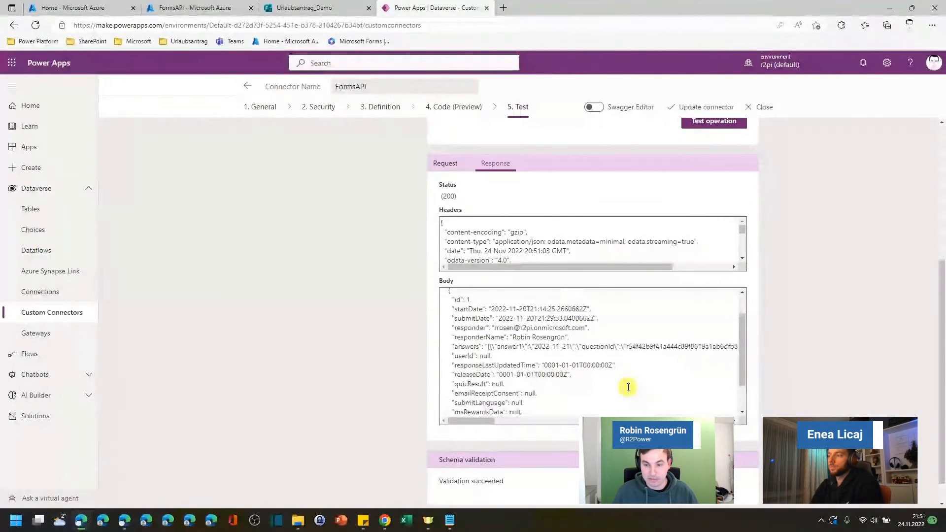
{"action": "key", "text": "ctrl+plus"}
{"action": "key", "text": "ctrl+plus"}
{"action": "scroll", "coordinate": [645, 387], "scroll_direction": "down", "scroll_amount": 5}
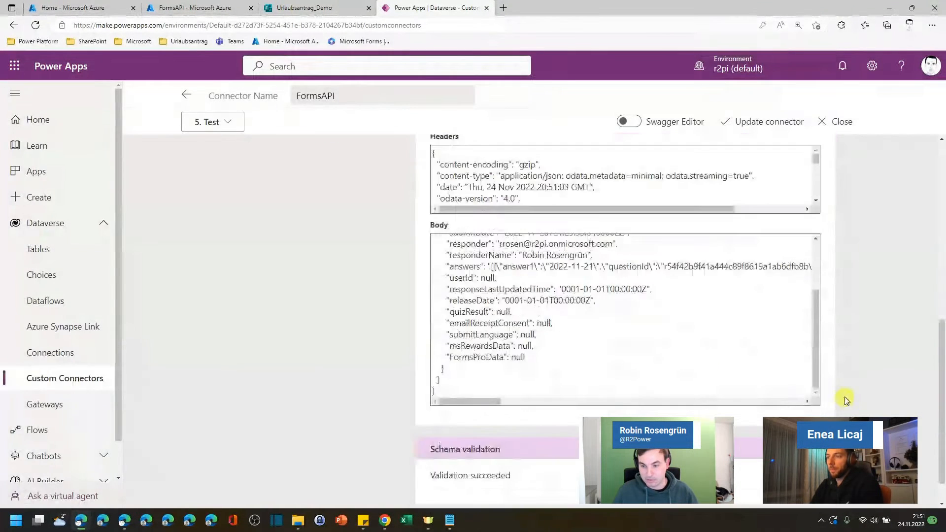
{"action": "left_click_drag", "start_coordinate": [490, 403], "coordinate": [470, 401]}
{"action": "scroll", "coordinate": [550, 369], "scroll_direction": "up", "scroll_amount": 1}
{"action": "scroll", "coordinate": [550, 370], "scroll_direction": "up", "scroll_amount": 1}
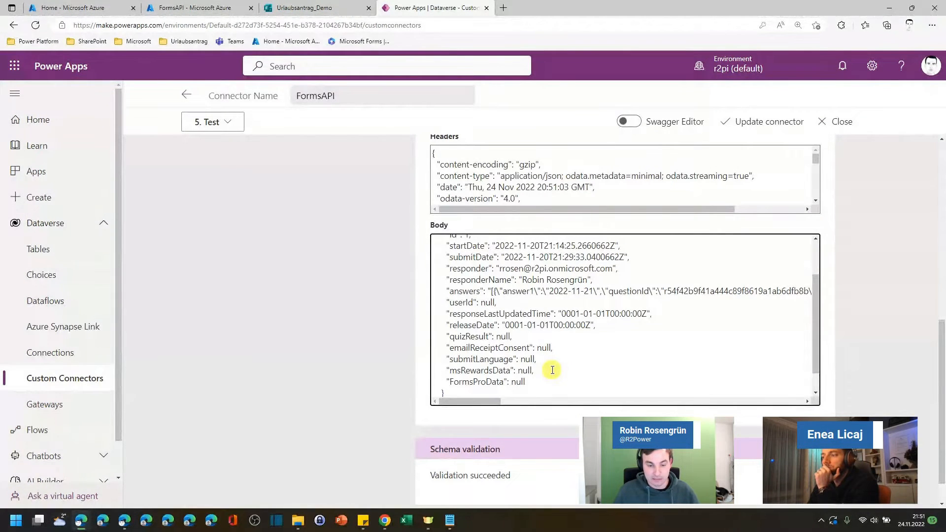
Step: Switch to the other browser window's FormsAPI connector and open its Definition page
{"action": "mouse_move", "coordinate": [124, 520]}
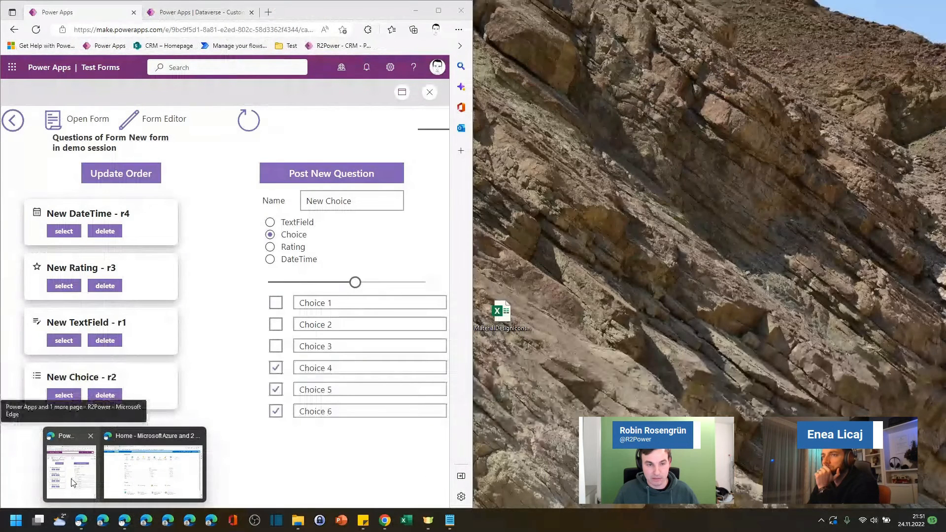
{"action": "left_click", "coordinate": [73, 482]}
{"action": "left_click_drag", "start_coordinate": [287, 6], "coordinate": [355, 1]}
{"action": "left_click", "coordinate": [199, 7]}
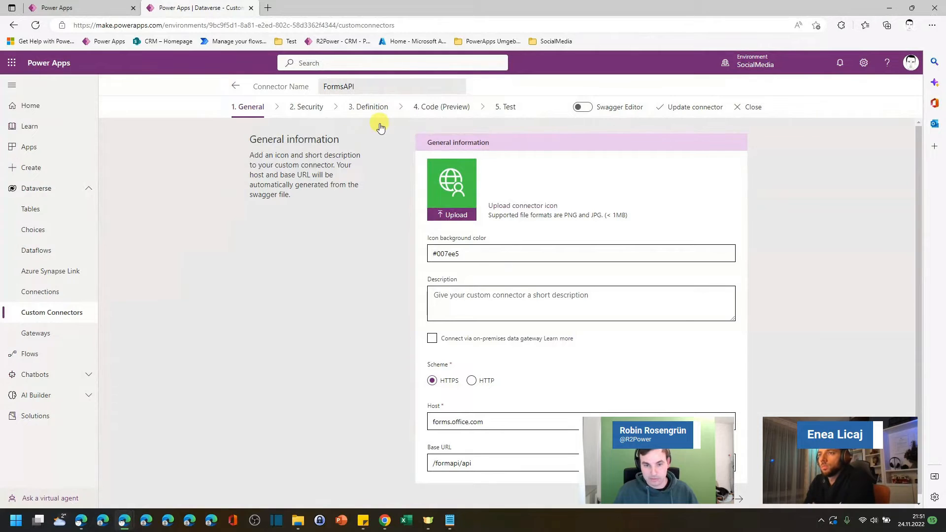
{"action": "left_click", "coordinate": [373, 107]}
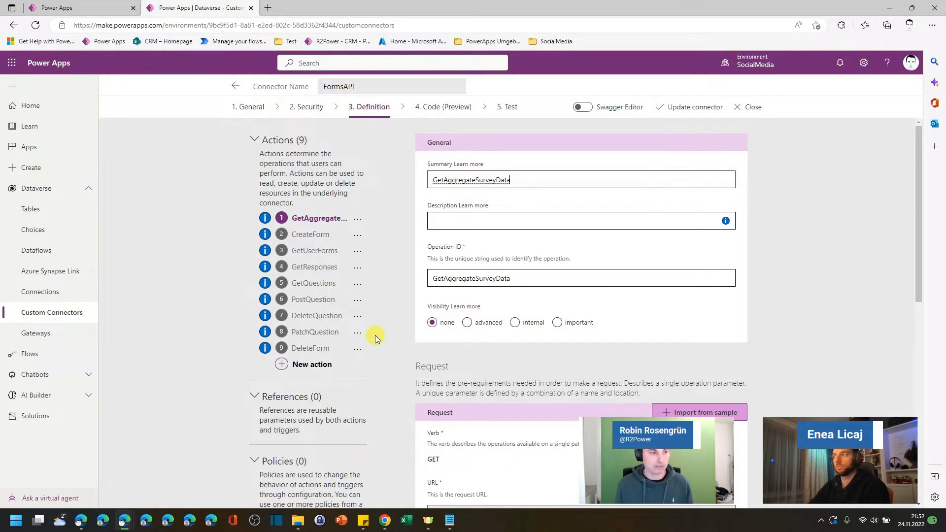
Step: Close the Test Forms app preview and expand the OnSelect formula of the Post New Question button
{"action": "left_click", "coordinate": [79, 8]}
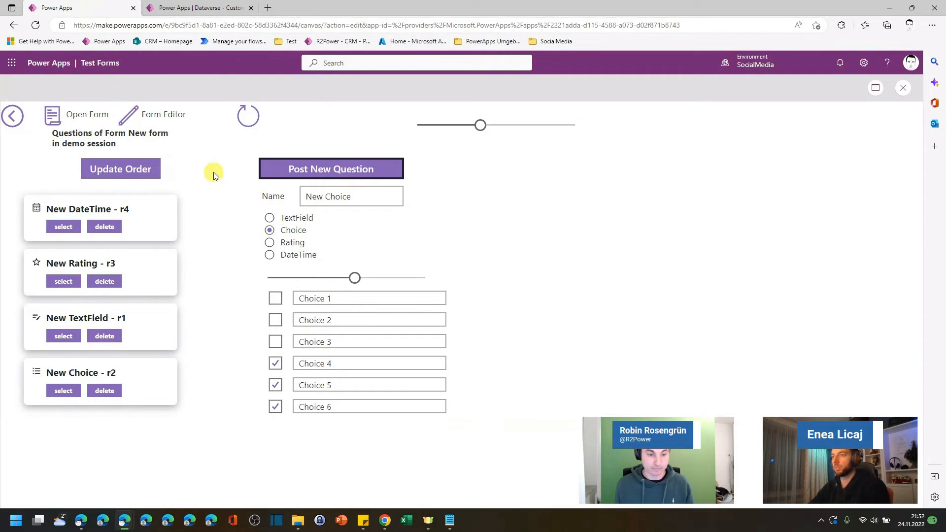
{"action": "left_click", "coordinate": [903, 88]}
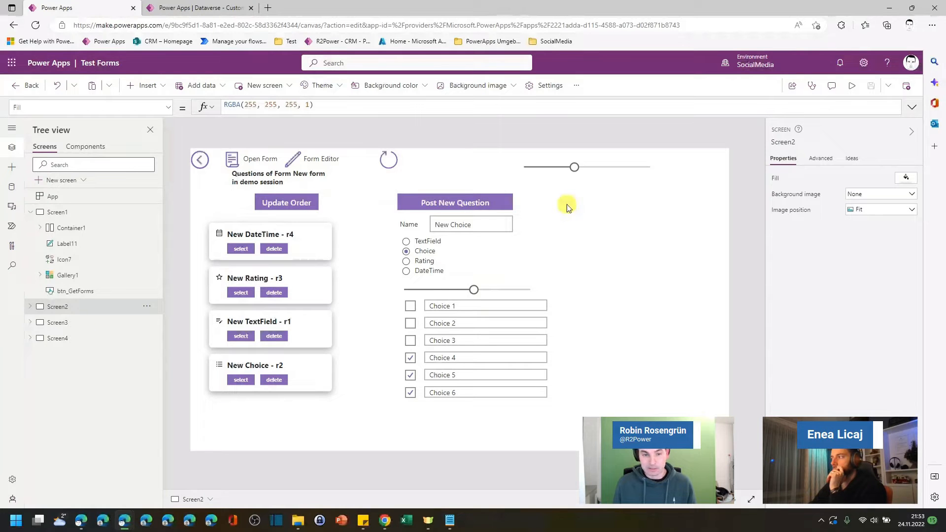
{"action": "left_click", "coordinate": [474, 205]}
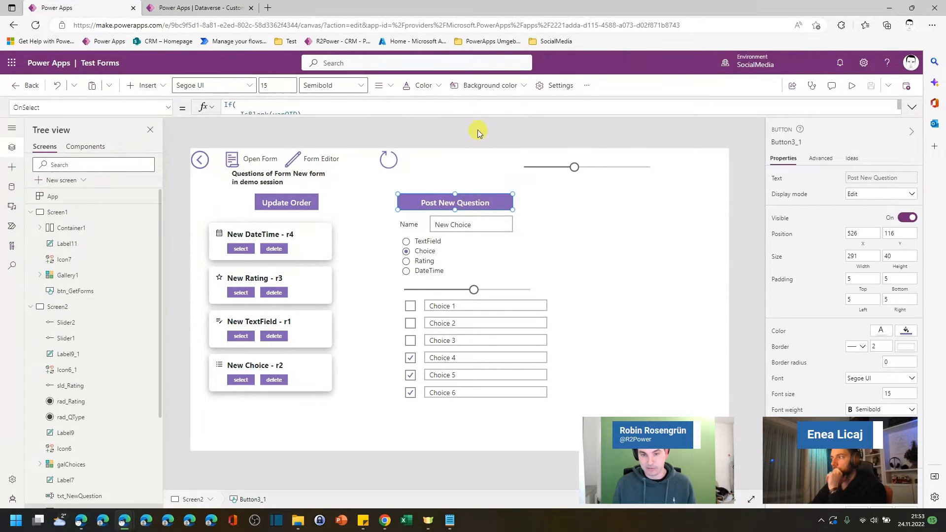
{"action": "left_click_drag", "start_coordinate": [474, 114], "coordinate": [458, 402]}
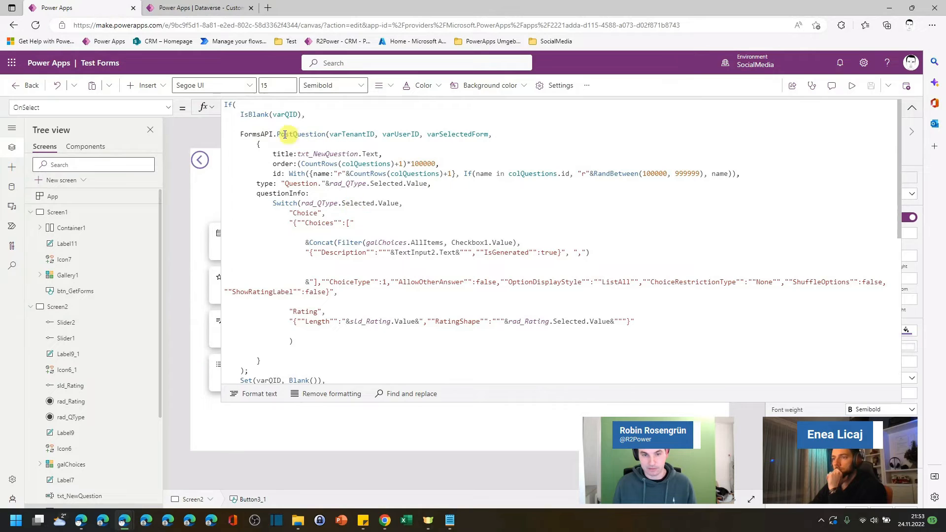
Step: Examine the FormsAPI.PostQuestion call's title, order, id, type and questionInfo arguments, then collapse the formula bar
{"action": "left_click_drag", "start_coordinate": [236, 134], "coordinate": [293, 134]}
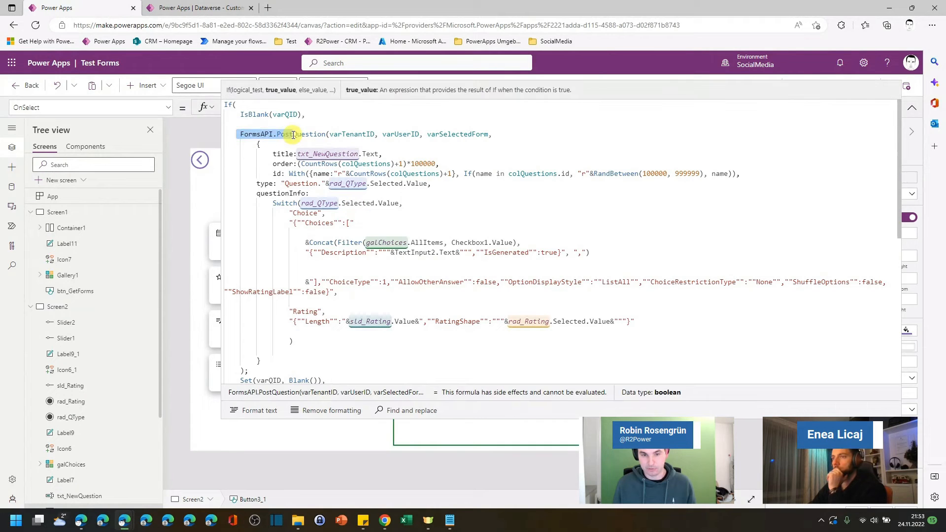
{"action": "left_click", "coordinate": [315, 144]}
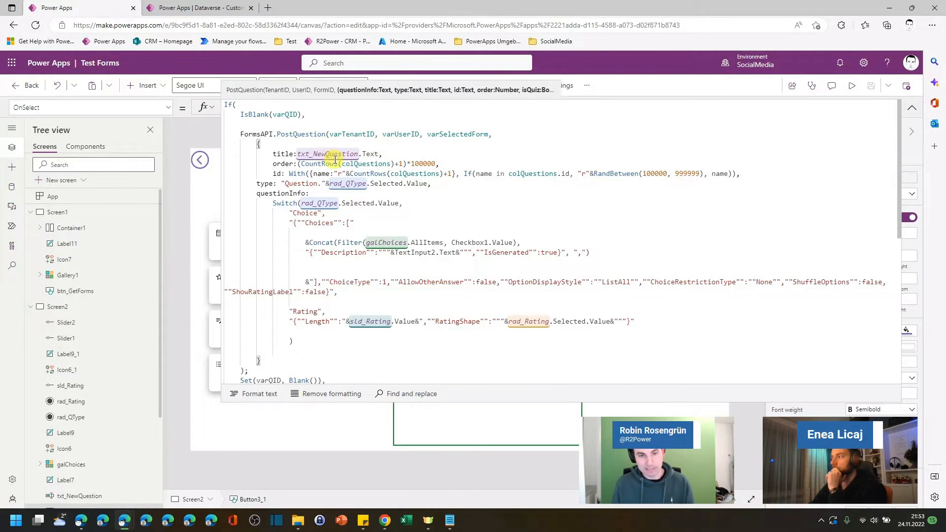
{"action": "left_click", "coordinate": [298, 153]}
{"action": "left_click_drag", "start_coordinate": [298, 154], "coordinate": [382, 152]}
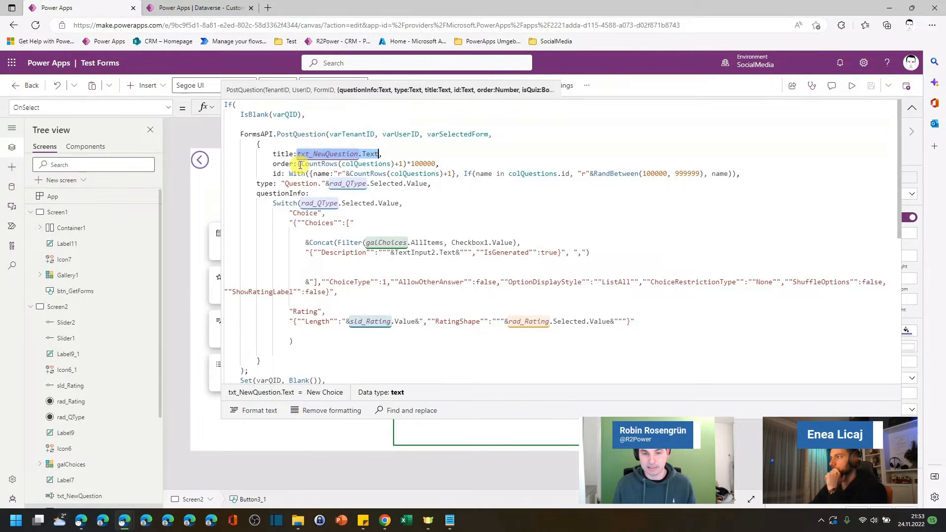
{"action": "left_click", "coordinate": [435, 163]}
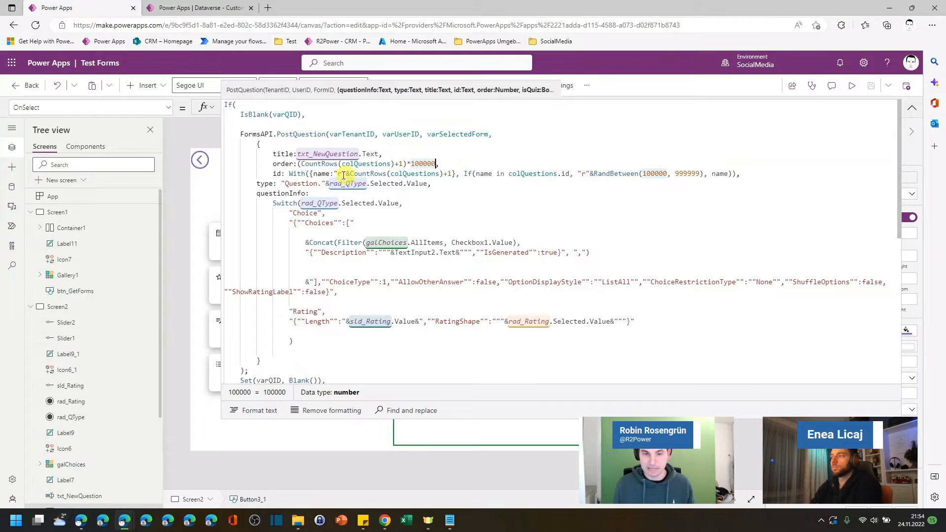
{"action": "left_click_drag", "start_coordinate": [272, 173], "coordinate": [275, 173]}
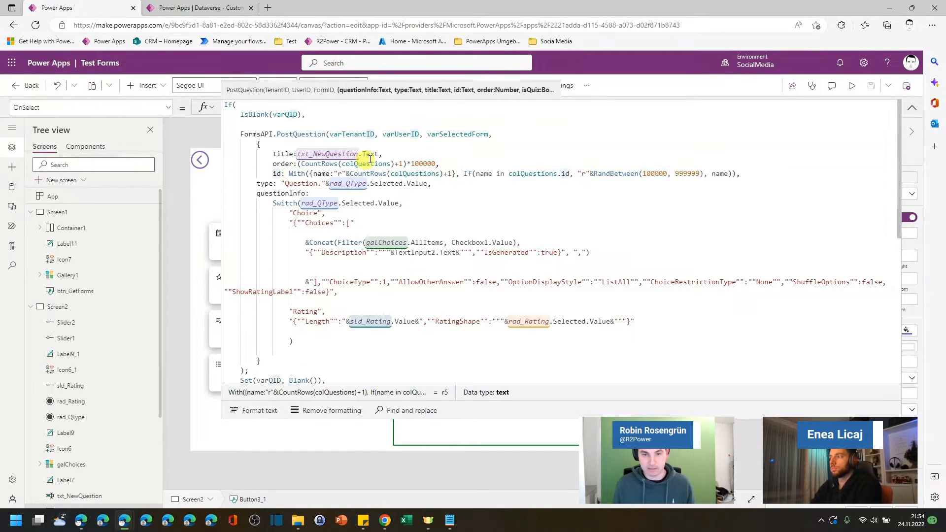
{"action": "double_click", "coordinate": [340, 173]}
{"action": "double_click", "coordinate": [338, 174]}
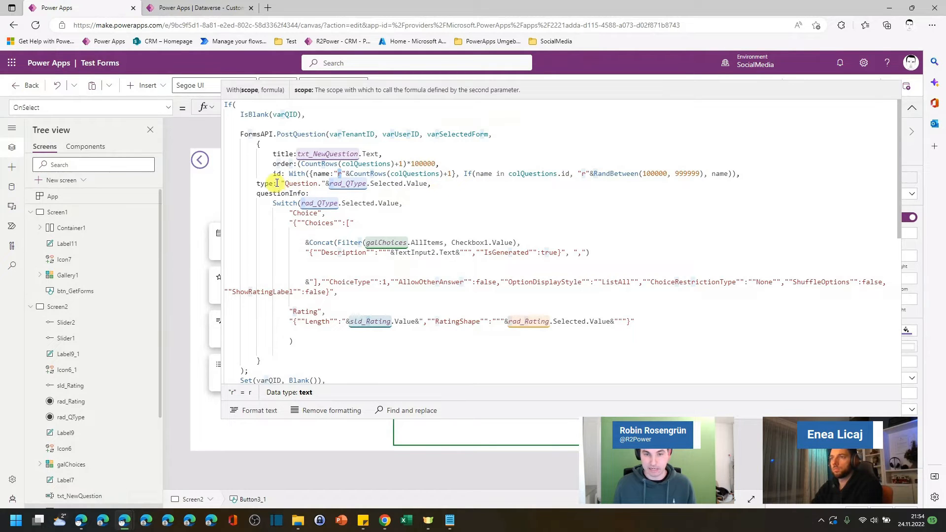
{"action": "left_click", "coordinate": [315, 186]}
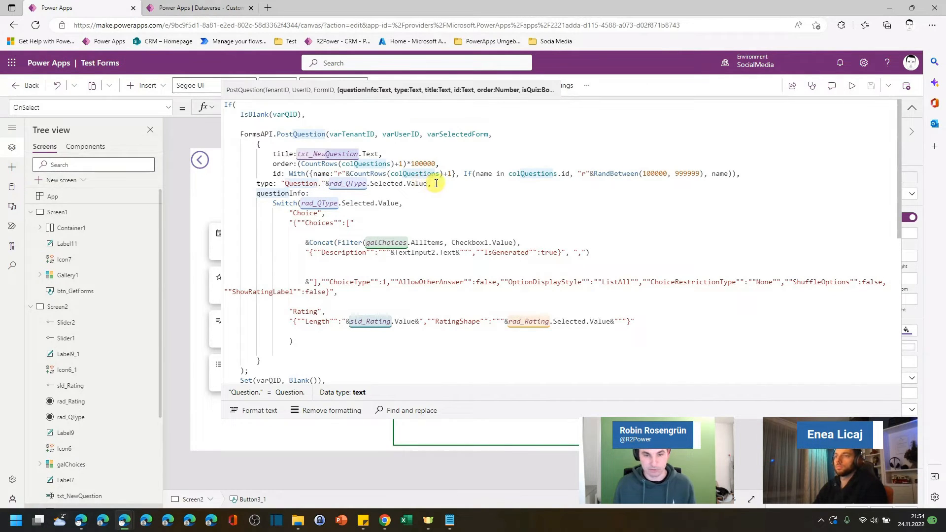
{"action": "left_click", "coordinate": [293, 212]}
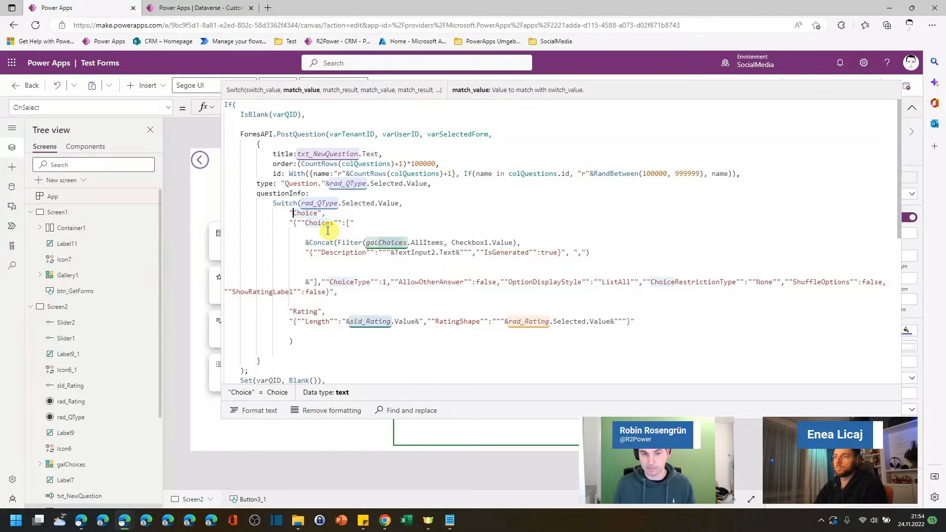
{"action": "left_click", "coordinate": [292, 223]}
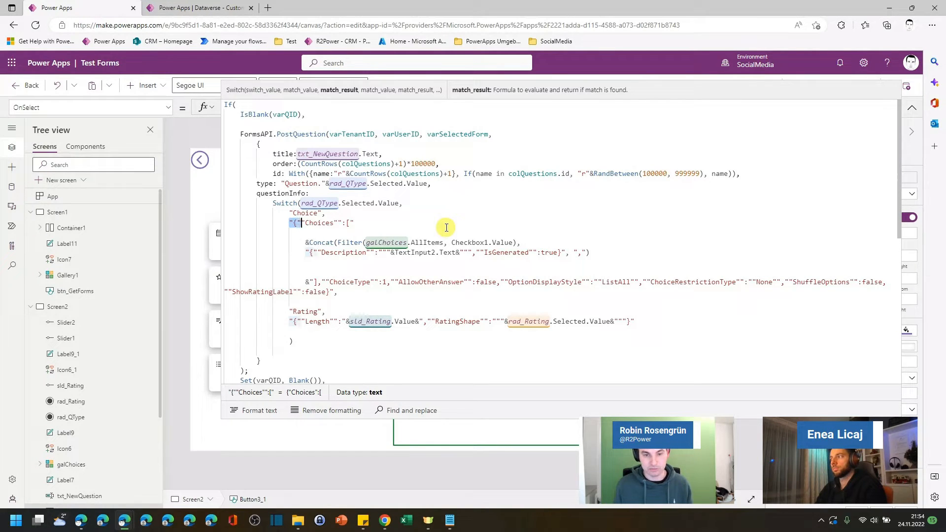
{"action": "left_click", "coordinate": [325, 243]}
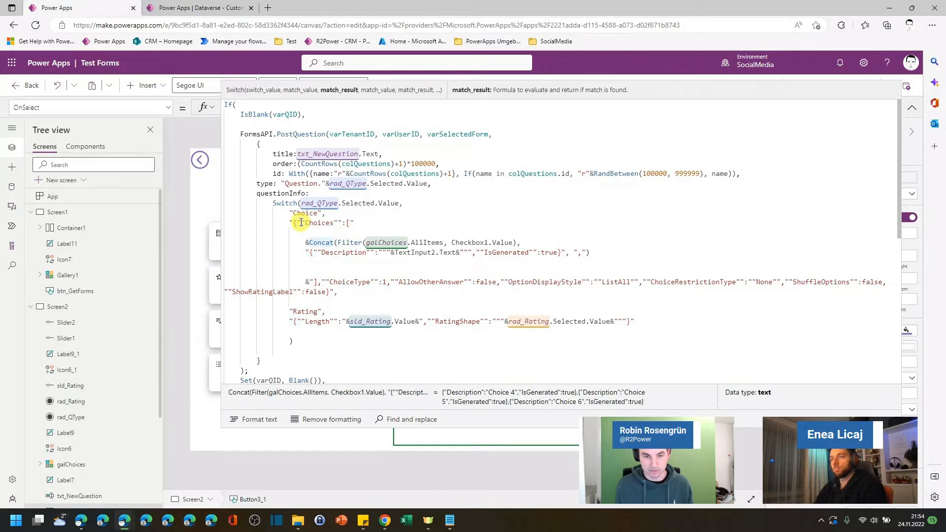
{"action": "left_click", "coordinate": [300, 223]}
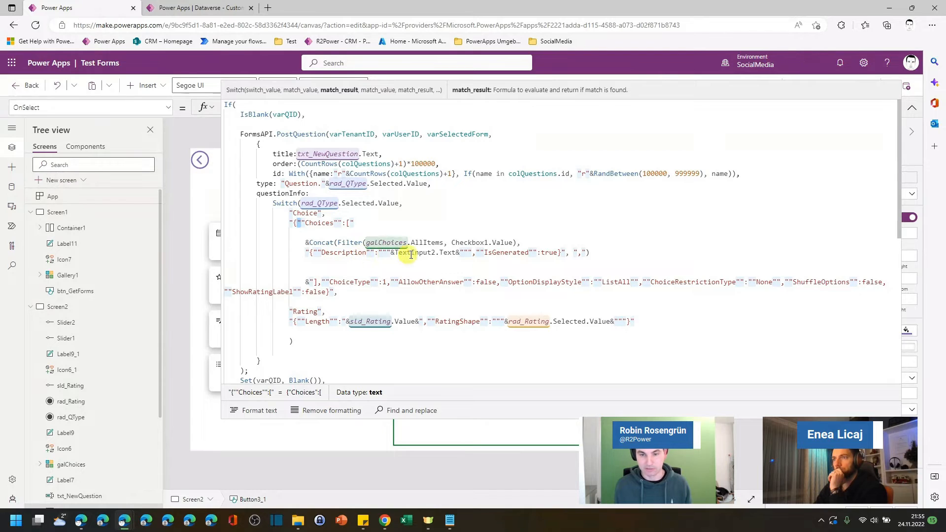
{"action": "left_click_drag", "start_coordinate": [393, 252], "coordinate": [447, 253]}
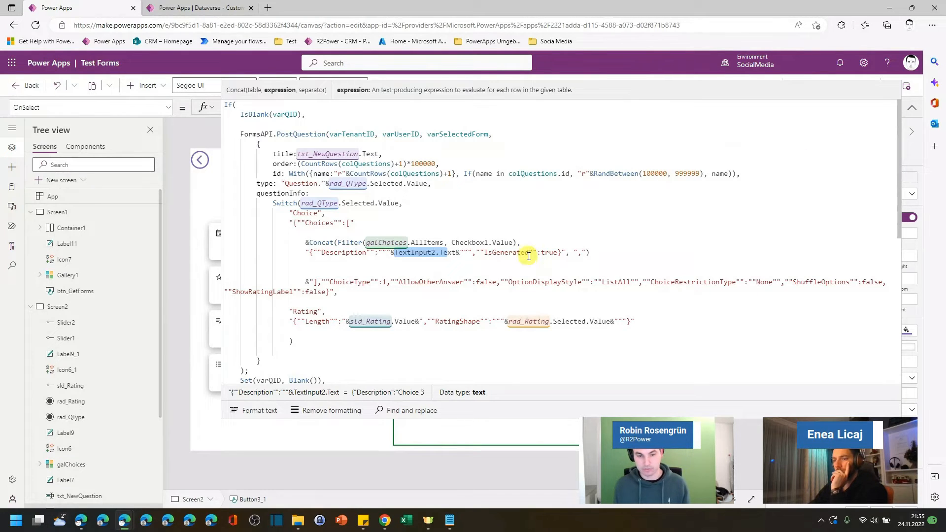
{"action": "scroll", "coordinate": [531, 246], "scroll_direction": "down", "scroll_amount": 3}
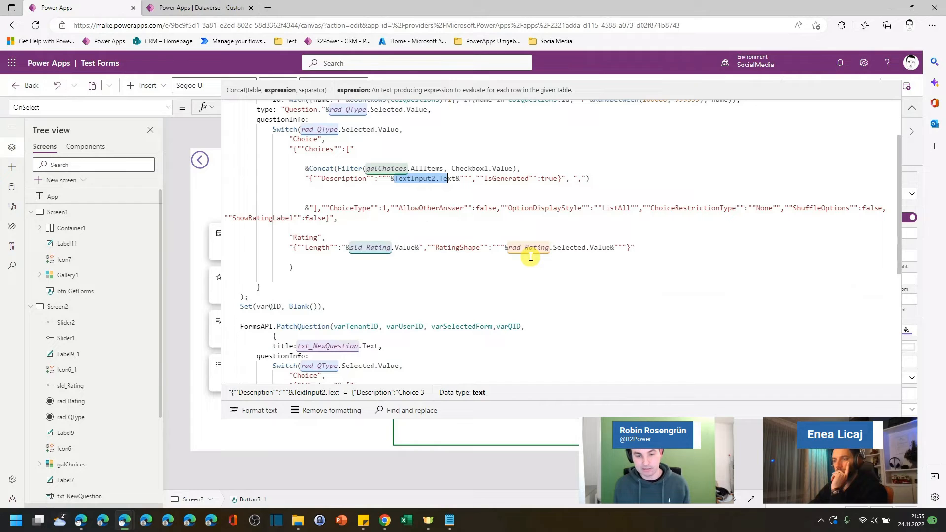
{"action": "scroll", "coordinate": [531, 257], "scroll_direction": "up", "scroll_amount": 2}
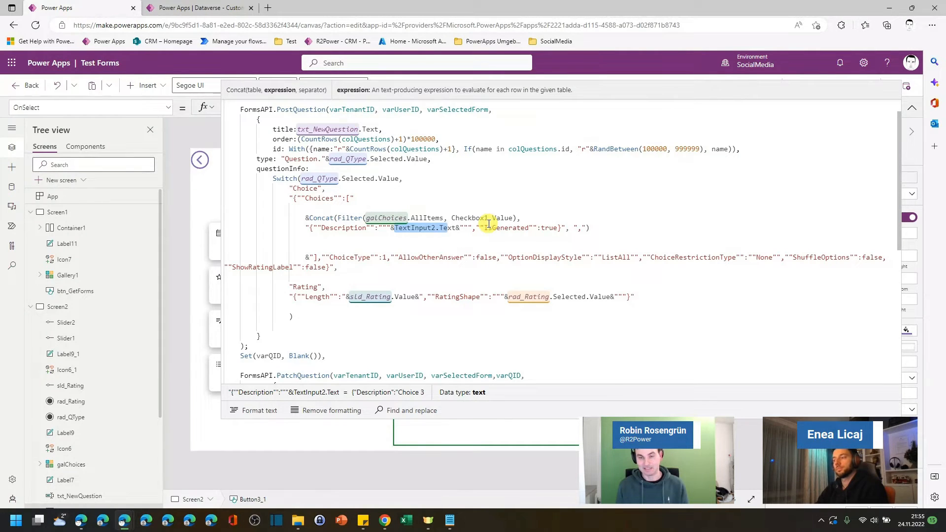
{"action": "left_click", "coordinate": [912, 107]}
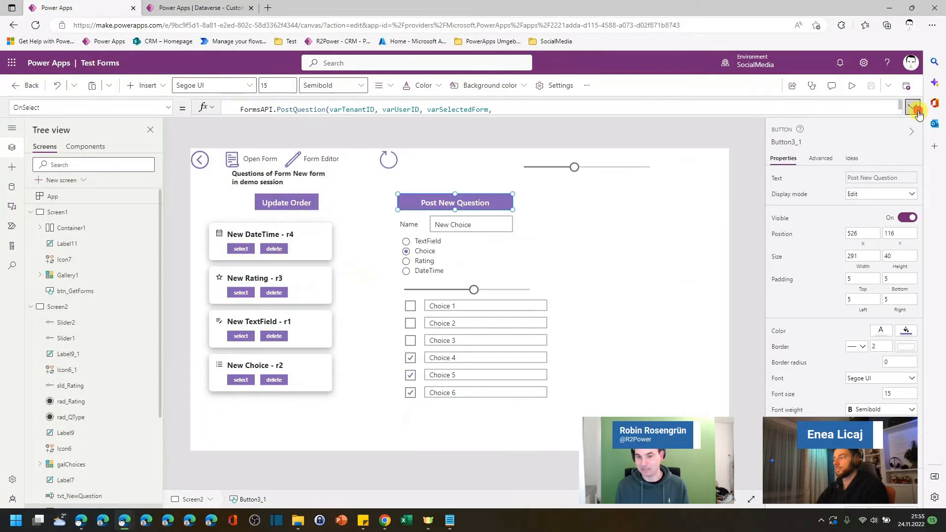
{"action": "key", "text": "alt"}
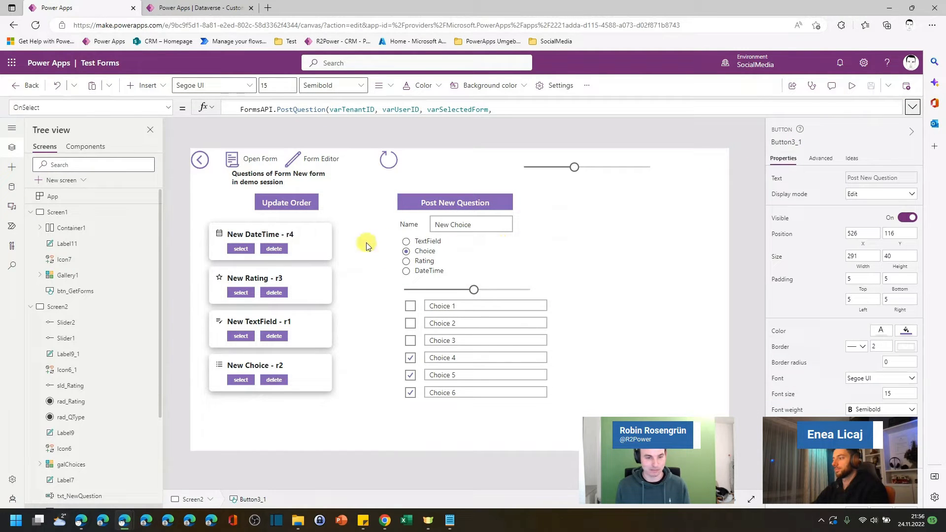
Step: Delete the DateTime, Rating and TextField questions of the selected form from within the app
{"action": "key", "text": "alt"}
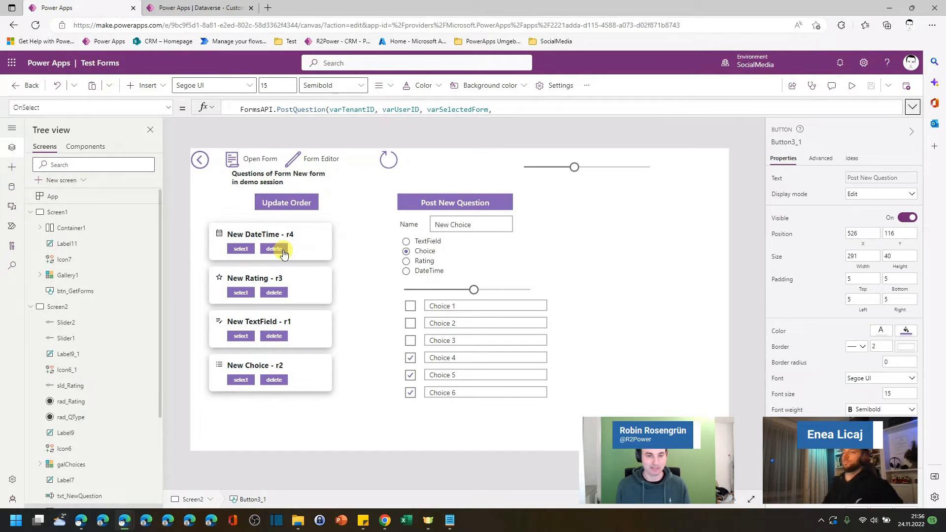
{"action": "left_click", "coordinate": [283, 255]}
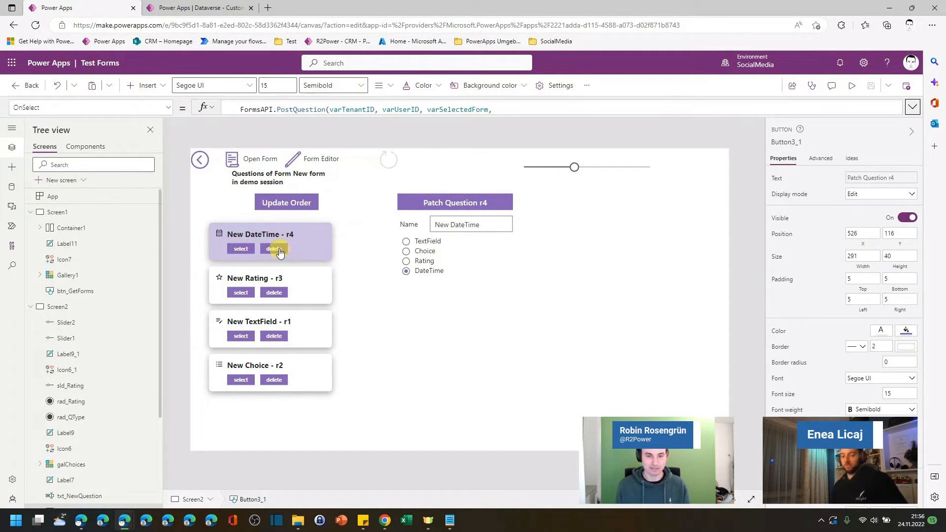
{"action": "left_click", "coordinate": [280, 252]}
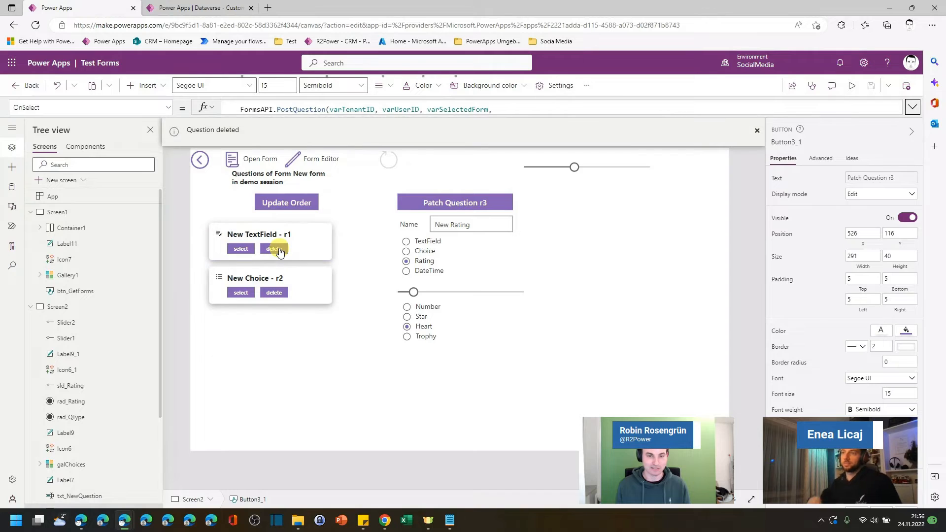
{"action": "left_click", "coordinate": [274, 248]}
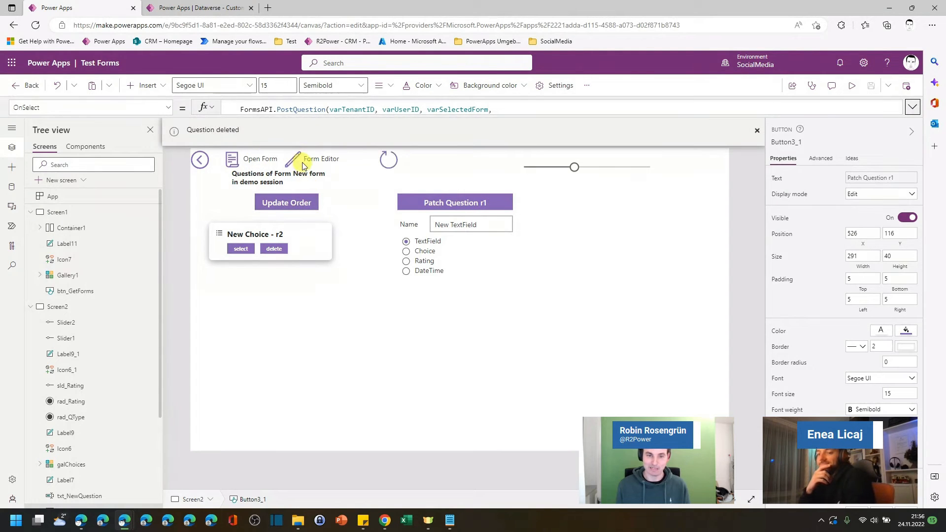
Step: Open the form in the browser and reload it to check which questions remain
{"action": "left_click", "coordinate": [232, 163]}
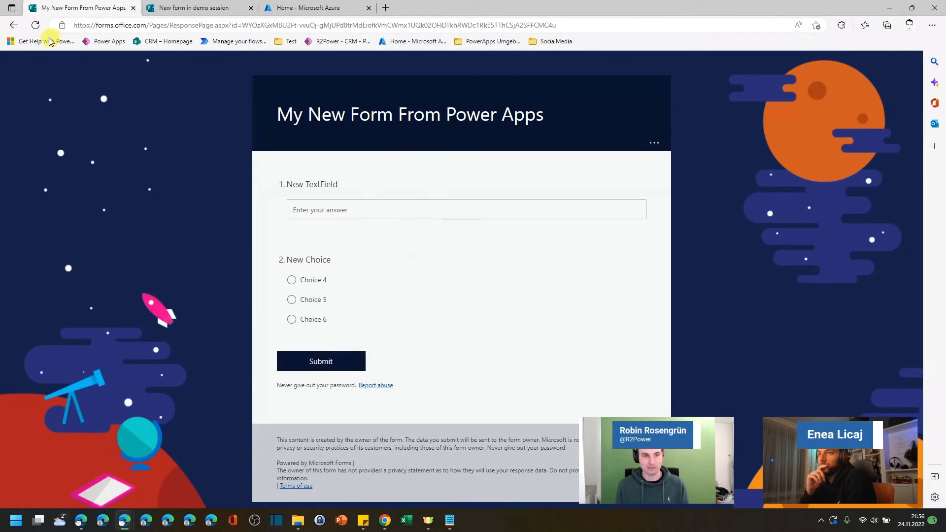
{"action": "left_click", "coordinate": [35, 24]}
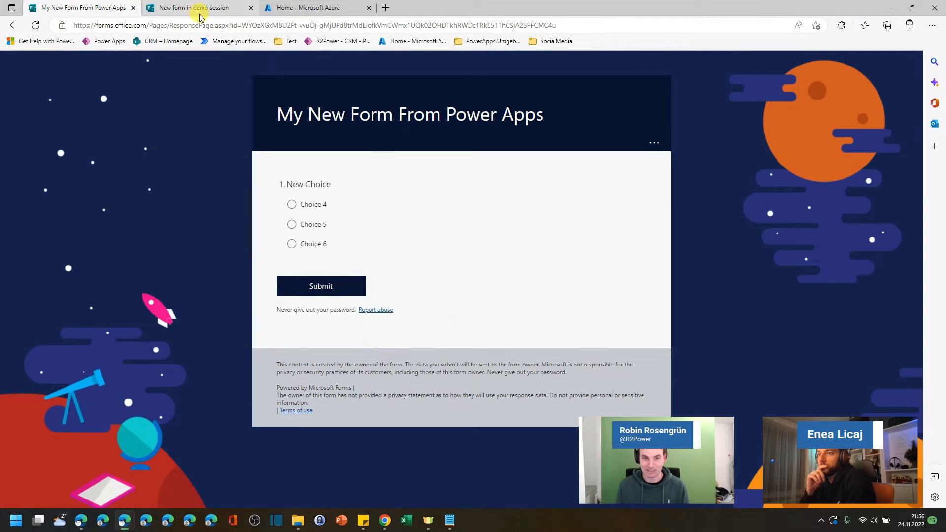
Step: Return to the app's forms list screen and snap the studio window beside the Forms browser window
{"action": "left_click", "coordinate": [126, 522]}
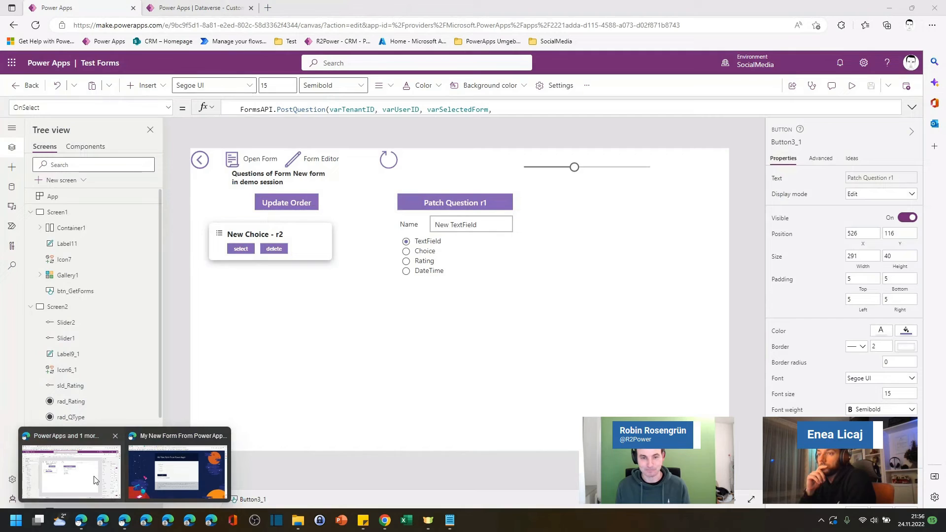
{"action": "left_click", "coordinate": [96, 481]}
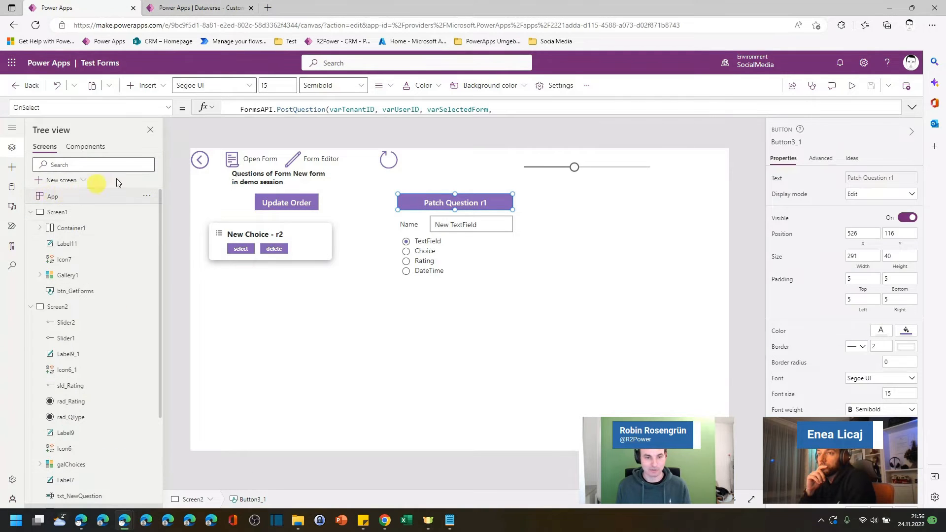
{"action": "left_click", "coordinate": [199, 160], "text": "alt"}
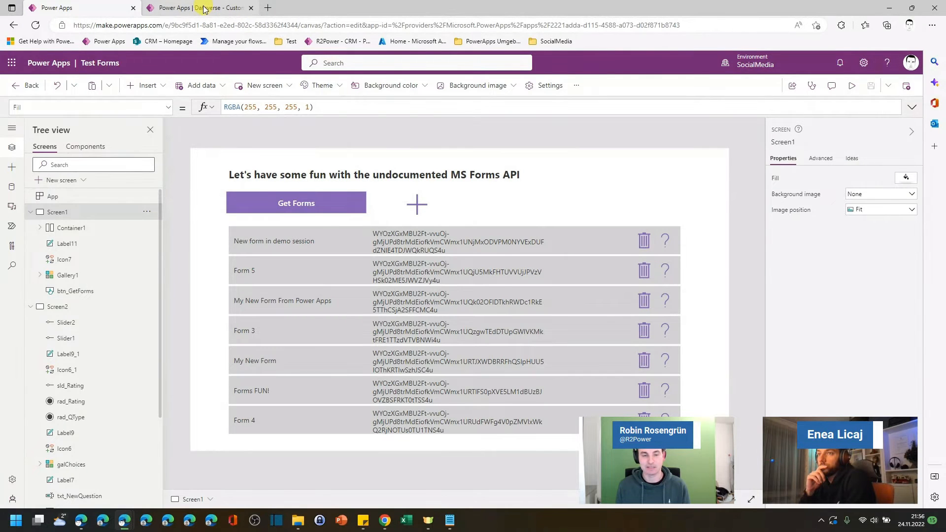
{"action": "left_click_drag", "start_coordinate": [483, 8], "coordinate": [13, 114]}
{"action": "left_click", "coordinate": [566, 118]}
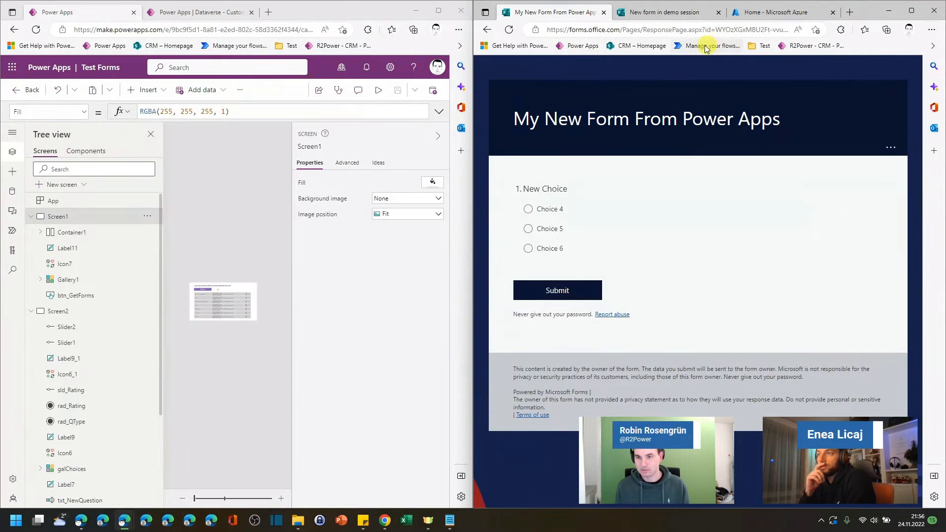
Step: Open the Microsoft Forms home page in the other tab and scroll through the recent forms
{"action": "left_click", "coordinate": [662, 12]}
{"action": "left_click", "coordinate": [510, 72]}
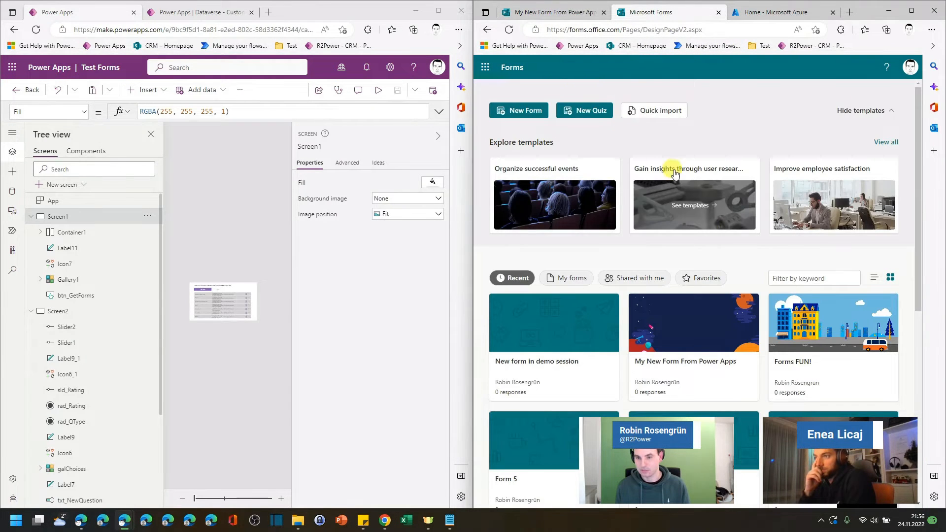
{"action": "scroll", "coordinate": [682, 250], "scroll_direction": "down", "scroll_amount": 3}
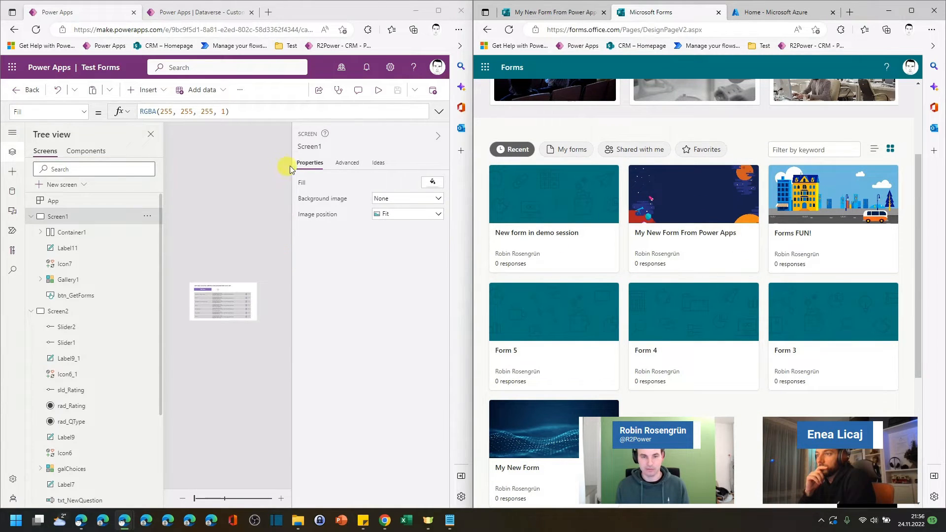
Step: Preview the app full-size and delete every form from the list except Form 4
{"action": "left_click", "coordinate": [378, 90]}
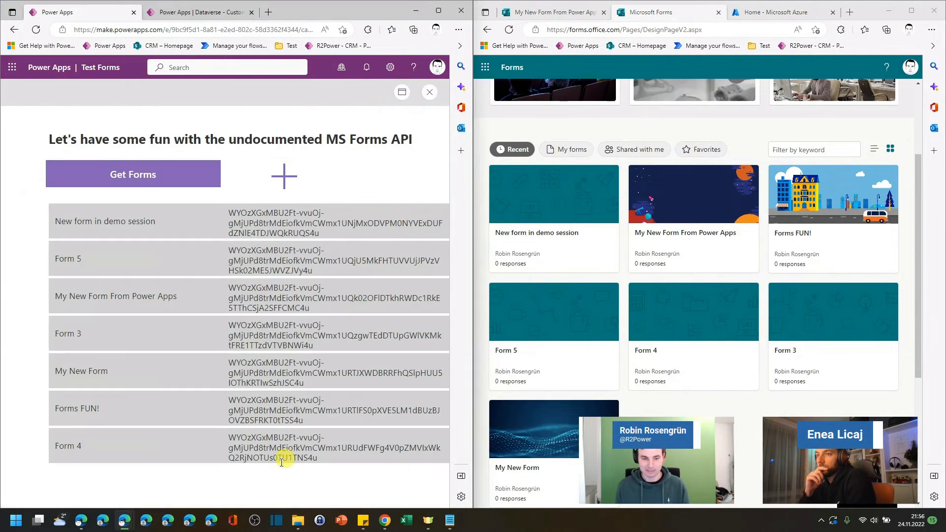
{"action": "left_click_drag", "start_coordinate": [358, 13], "coordinate": [423, 128]}
{"action": "double_click", "coordinate": [425, 130]}
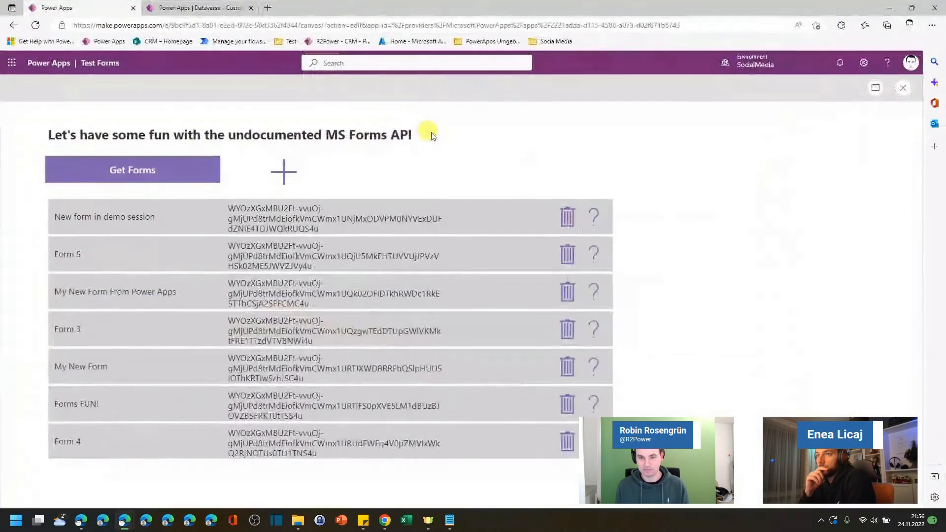
{"action": "left_click", "coordinate": [567, 215]}
{"action": "left_click", "coordinate": [566, 217]}
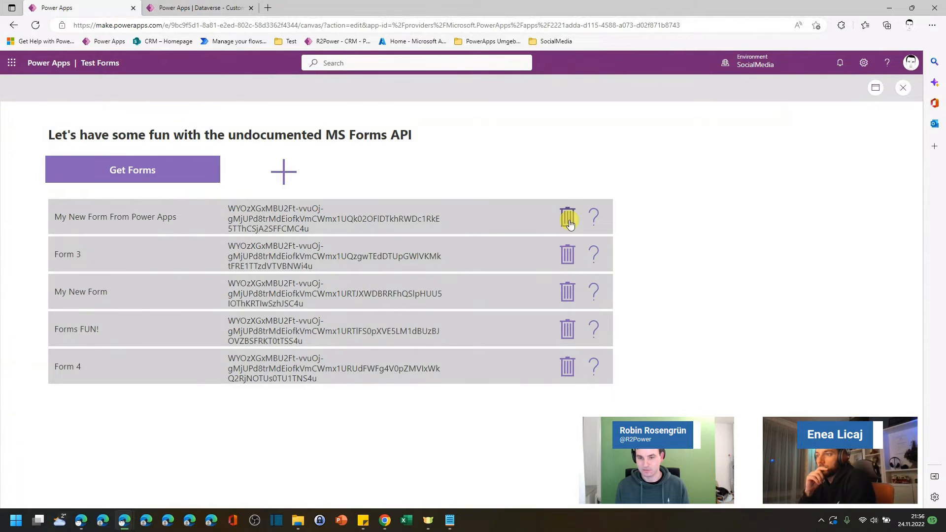
{"action": "left_click", "coordinate": [567, 220]}
{"action": "left_click", "coordinate": [569, 220]}
{"action": "left_click", "coordinate": [568, 221]}
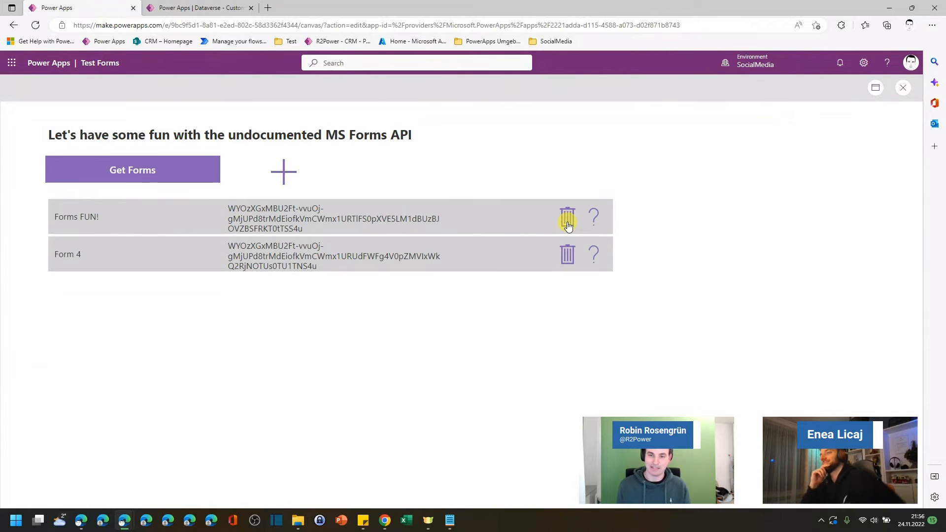
{"action": "left_click", "coordinate": [566, 216]}
Step: Maximize the Microsoft Forms window and reload its home page to review the remaining forms
{"action": "double_click", "coordinate": [598, 13]}
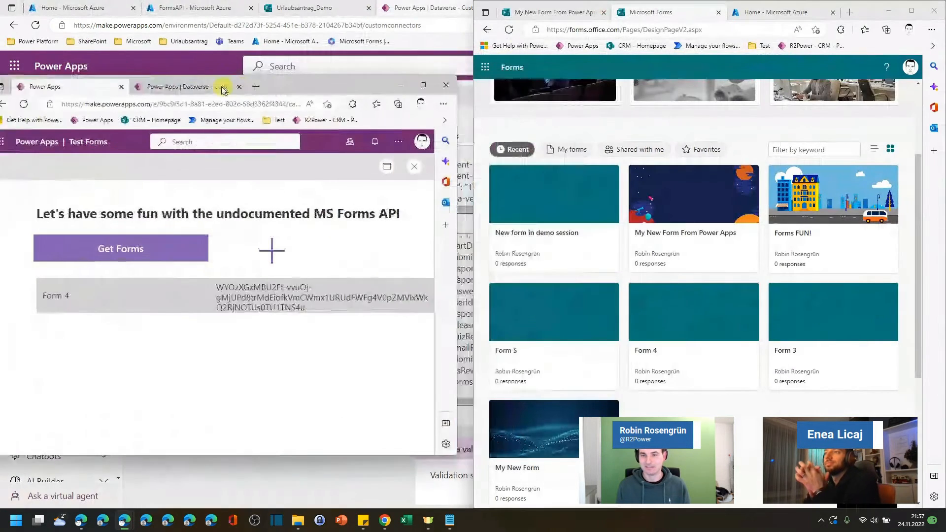
{"action": "double_click", "coordinate": [860, 14]}
{"action": "left_click", "coordinate": [771, 33]}
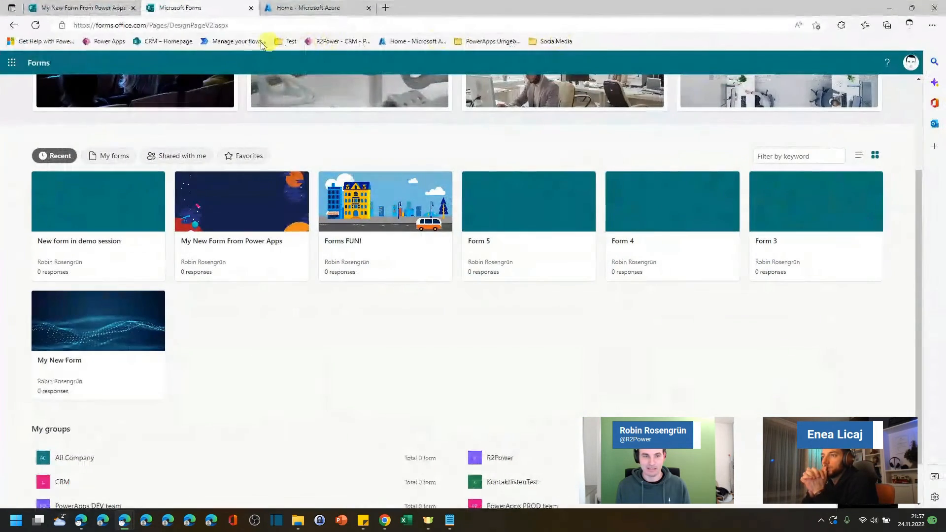
{"action": "left_click", "coordinate": [36, 24]}
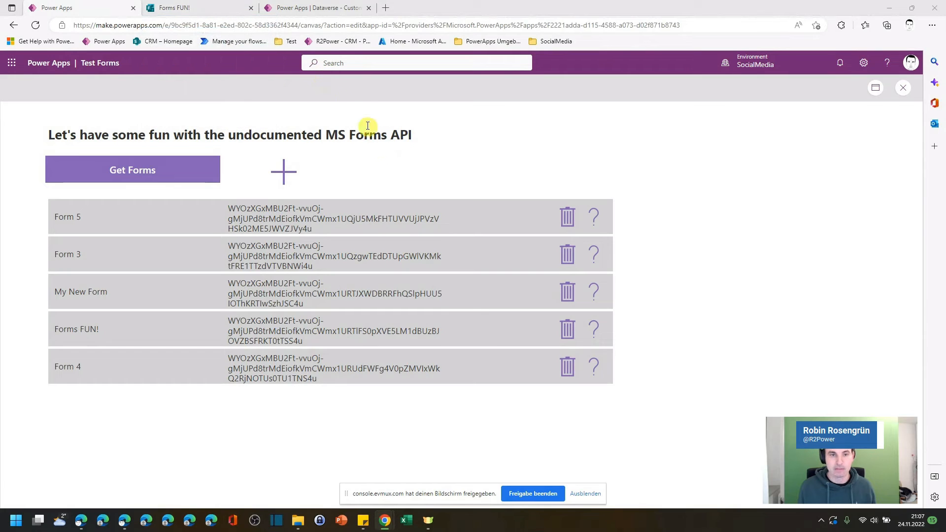
Step: Arrange the app preview and Forms windows side by side and close the developer tools
{"action": "left_click_drag", "start_coordinate": [194, 8], "coordinate": [943, 163]}
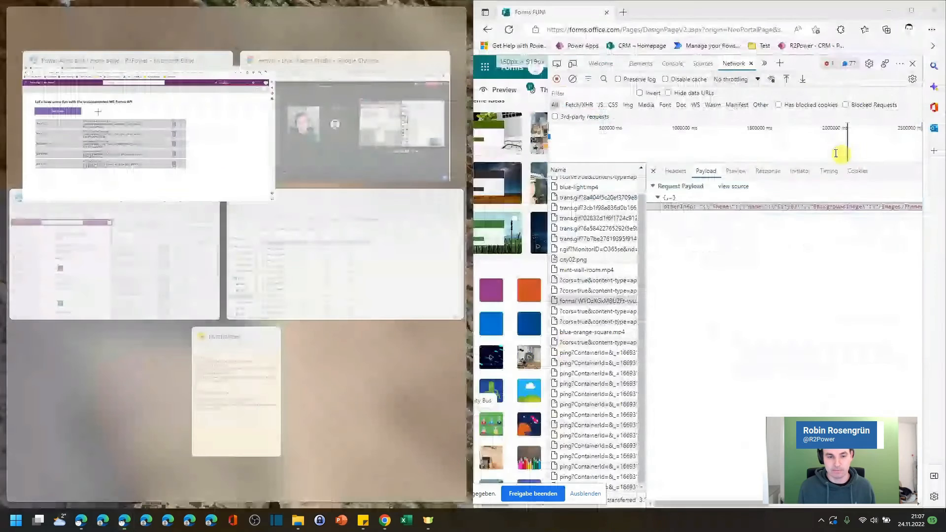
{"action": "left_click", "coordinate": [199, 129]}
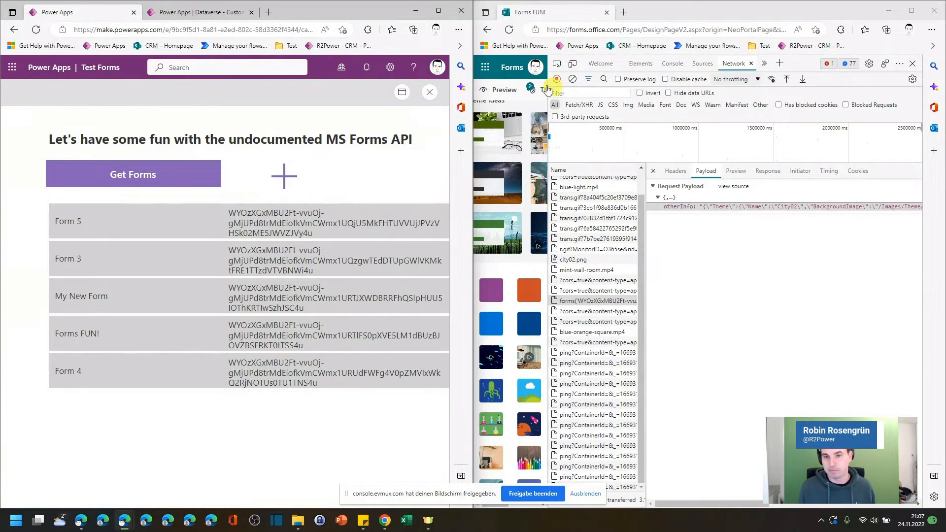
{"action": "left_click", "coordinate": [513, 69]}
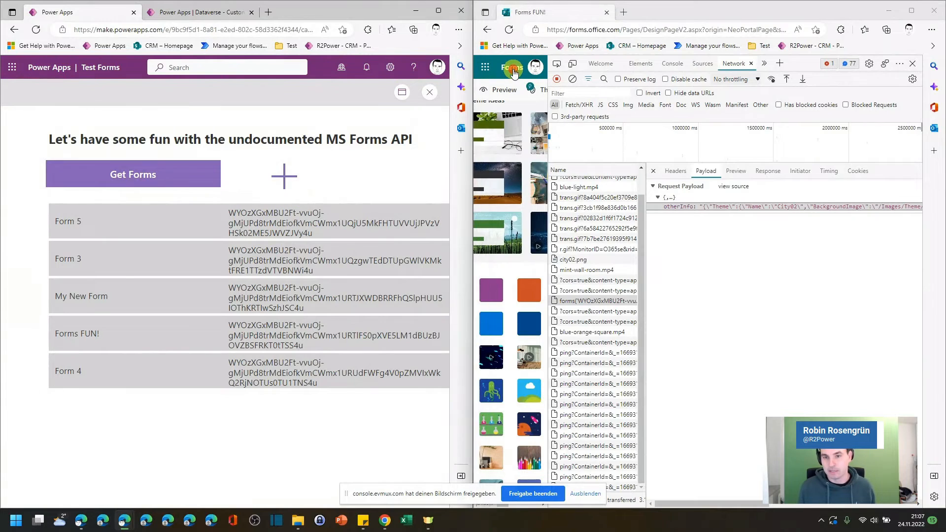
{"action": "left_click", "coordinate": [912, 66]}
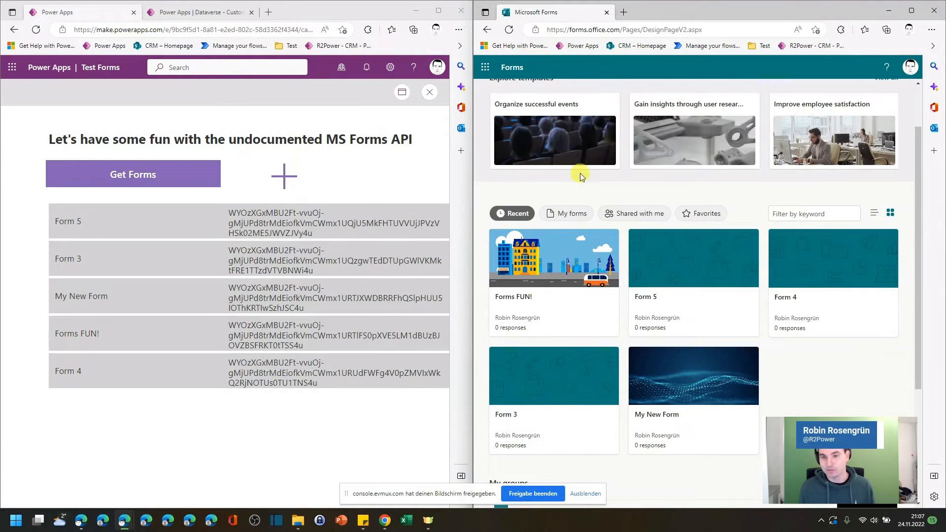
Step: Create a new form in Microsoft Forms titled "New form in demo session"
{"action": "scroll", "coordinate": [580, 172], "scroll_direction": "up", "scroll_amount": 2}
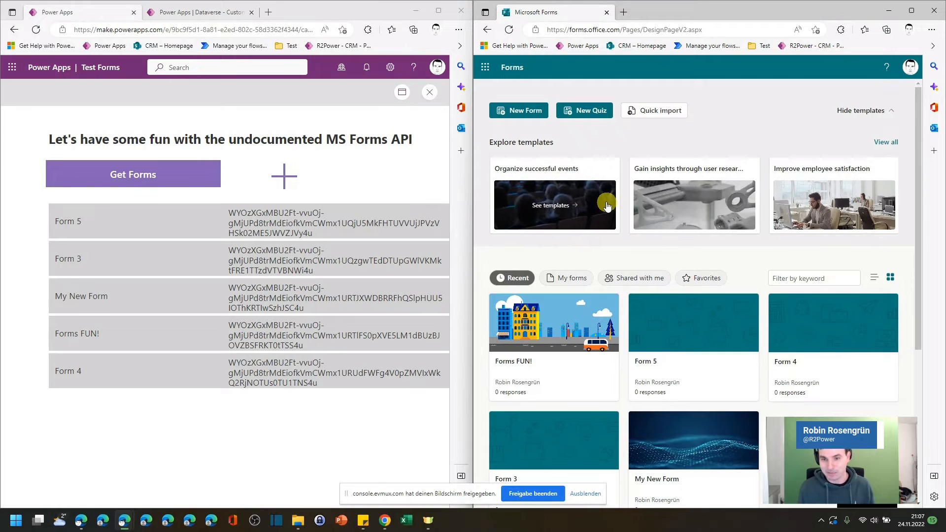
{"action": "left_click", "coordinate": [522, 117]}
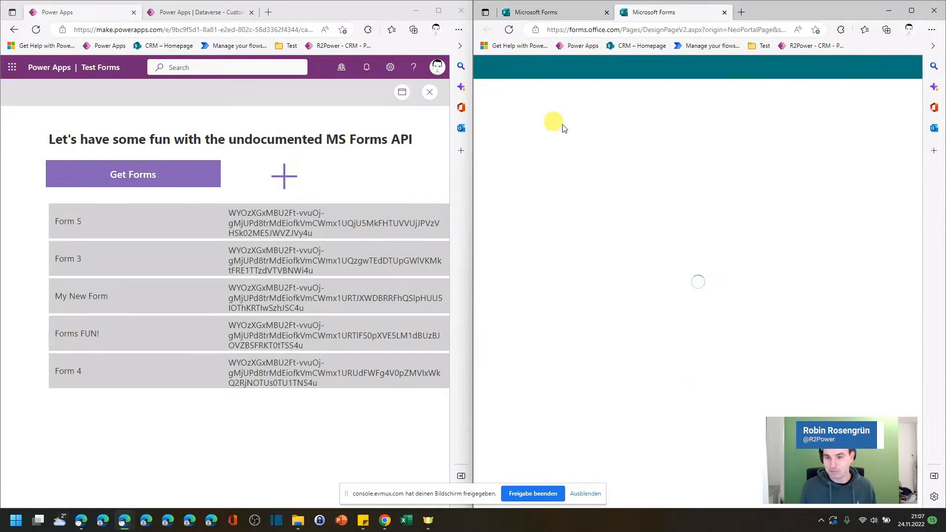
{"action": "left_click", "coordinate": [631, 184]}
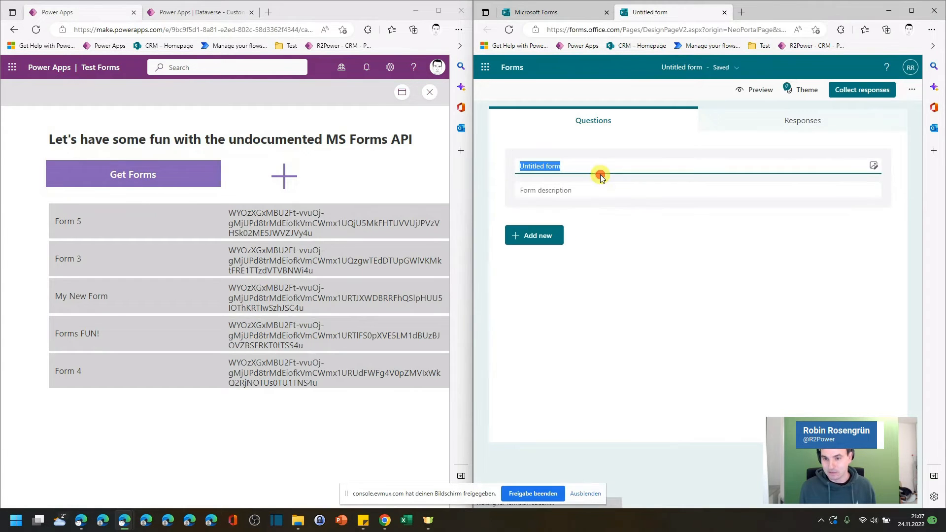
{"action": "type", "text": "Ne"}
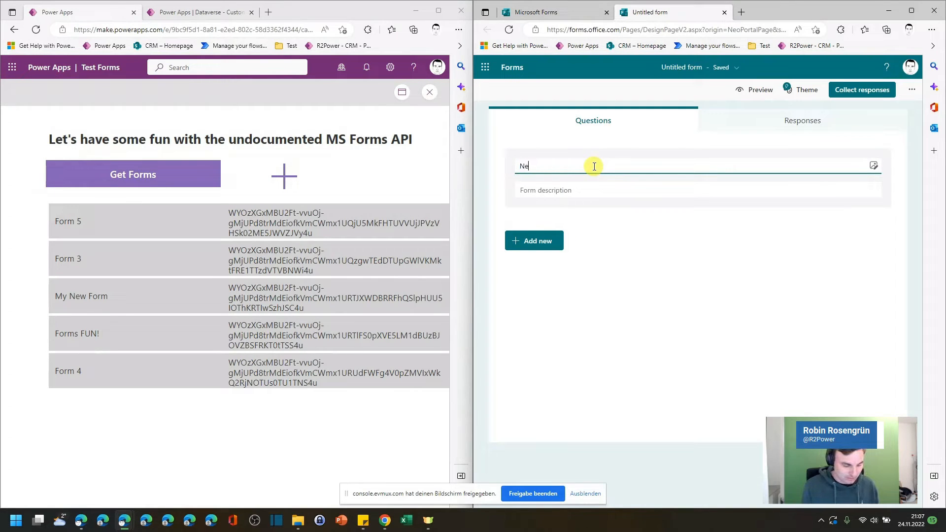
{"action": "type", "text": "w form in d"}
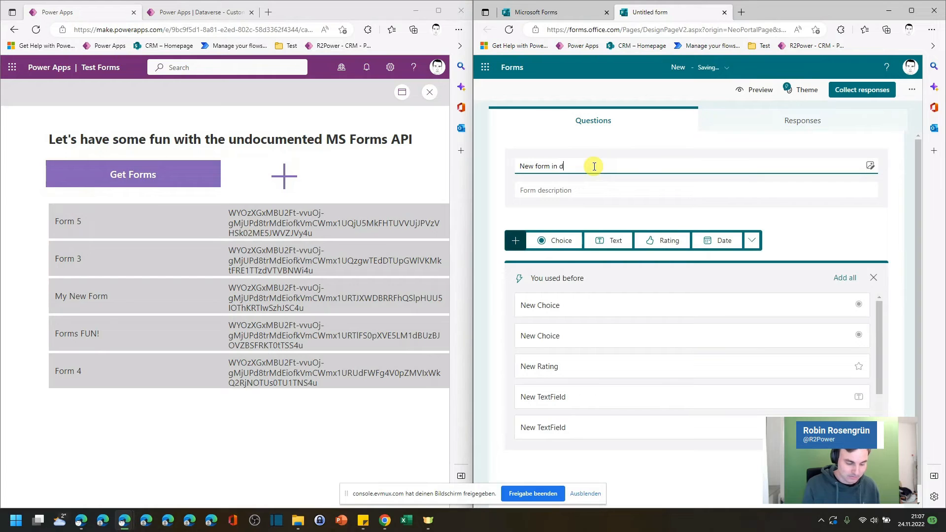
{"action": "type", "text": "emo session"}
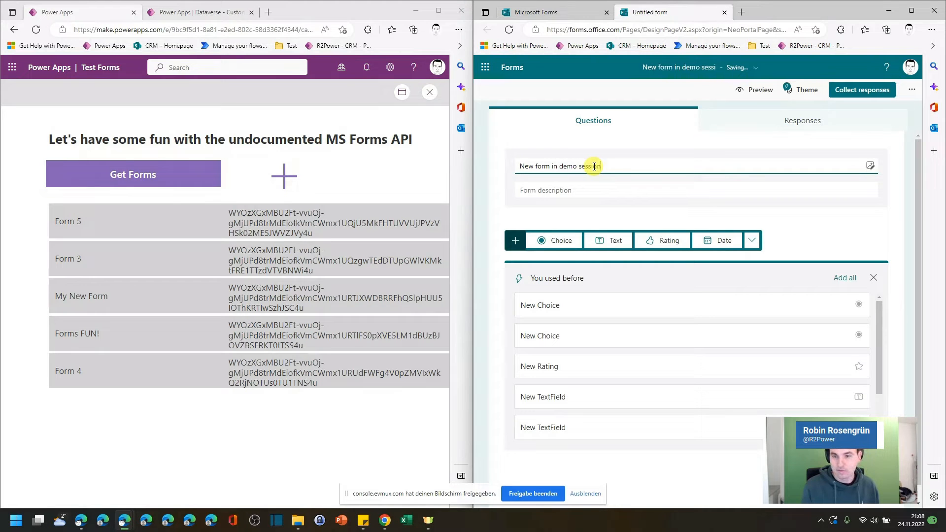
{"action": "left_click", "coordinate": [598, 131]}
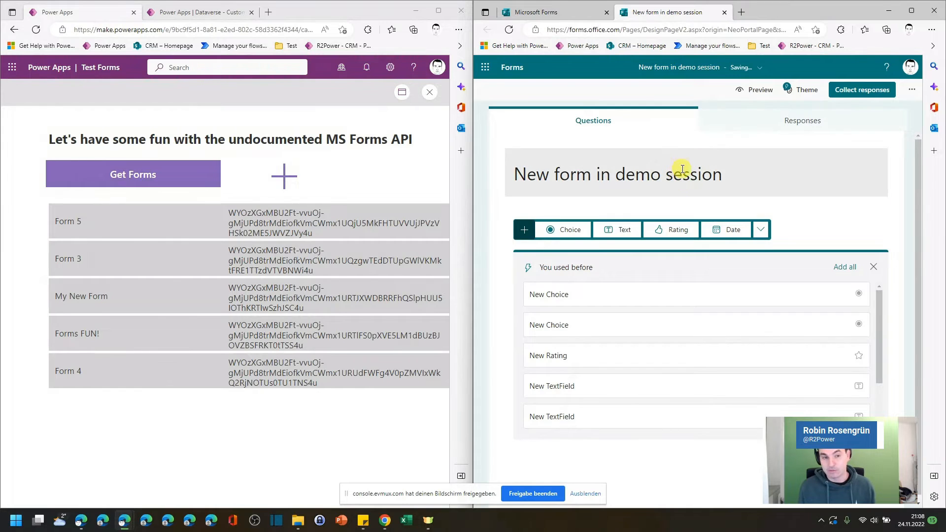
Step: Reload the app's form list and select the new form's name and ID
{"action": "left_click", "coordinate": [160, 177]}
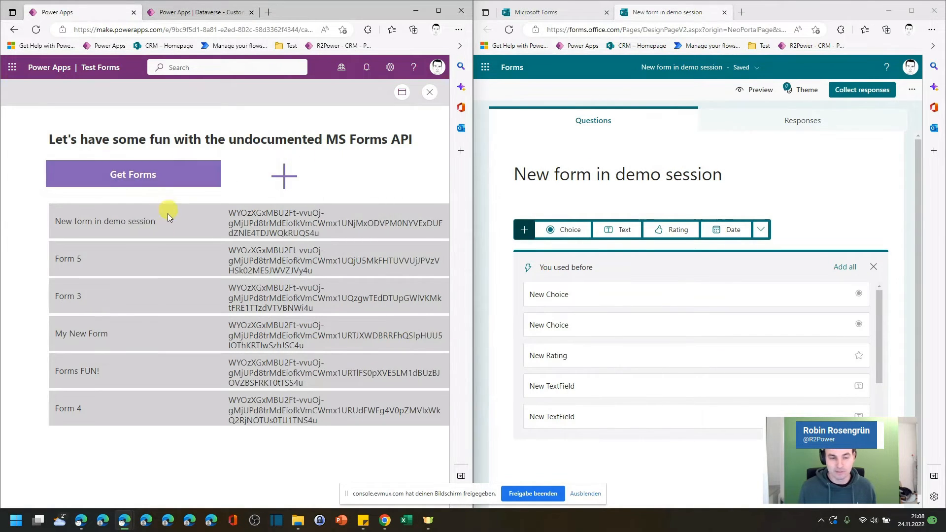
{"action": "left_click_drag", "start_coordinate": [72, 220], "coordinate": [171, 227]}
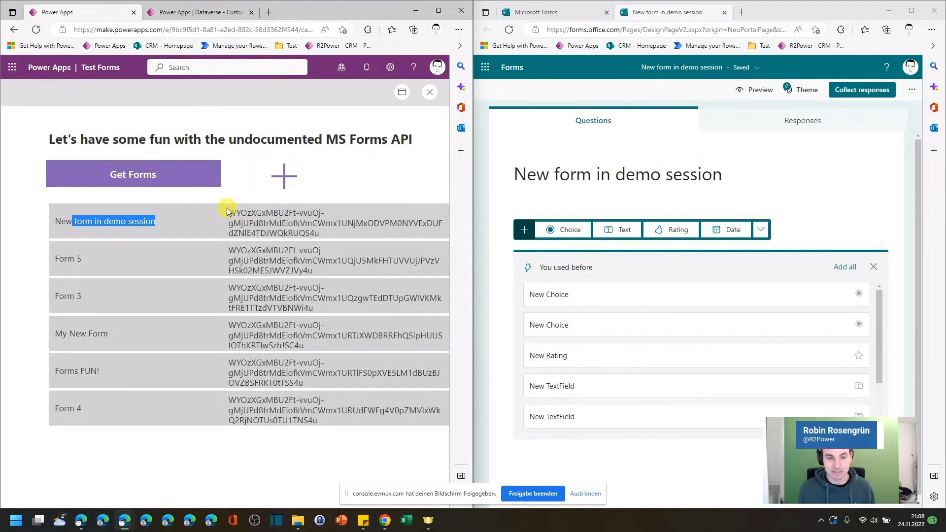
{"action": "left_click_drag", "start_coordinate": [227, 211], "coordinate": [329, 235]}
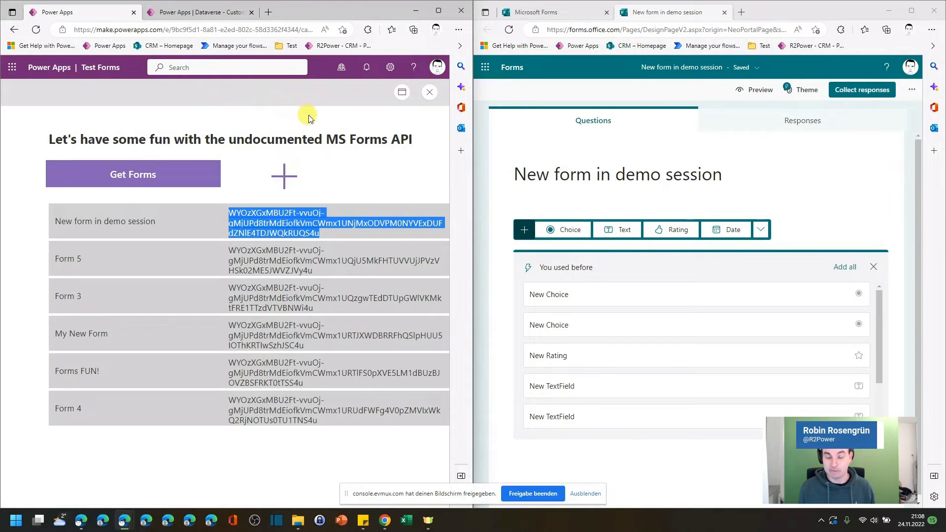
Step: Add a Choice question to the new form
{"action": "left_click", "coordinate": [571, 296]}
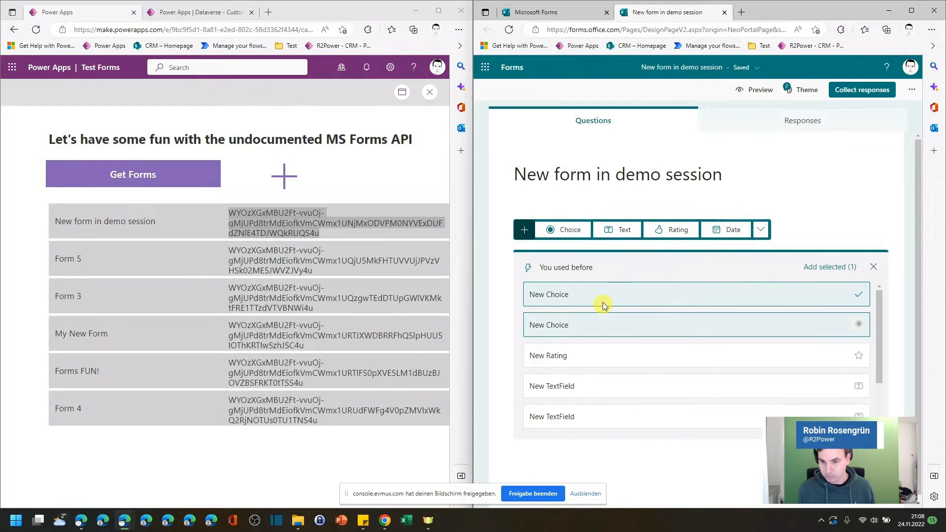
{"action": "left_click", "coordinate": [573, 232]}
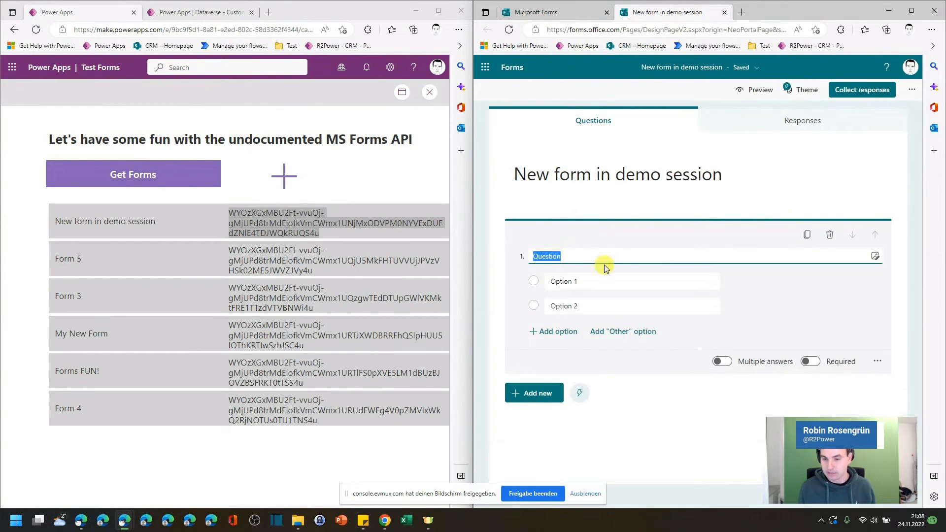
Step: Add a Text question, a Rating question and a Date question to the new form in Microsoft Forms
{"action": "left_click", "coordinate": [542, 388]}
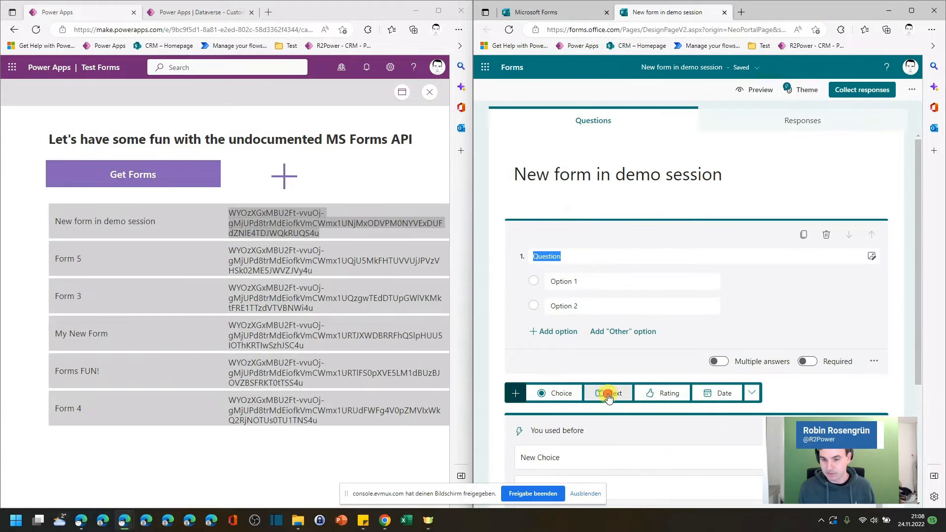
{"action": "left_click", "coordinate": [608, 392]}
{"action": "left_click", "coordinate": [670, 441]}
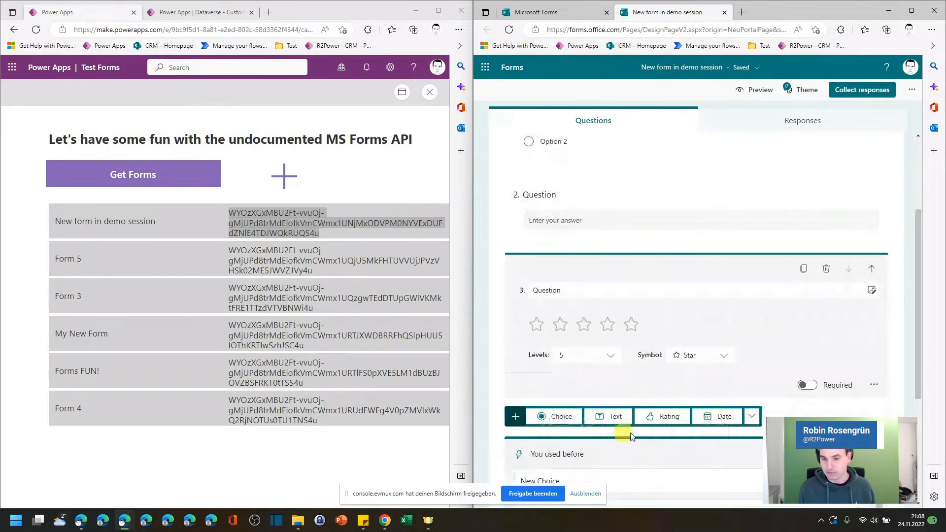
{"action": "left_click", "coordinate": [722, 416]}
{"action": "scroll", "coordinate": [770, 185], "scroll_direction": "up", "scroll_amount": 3}
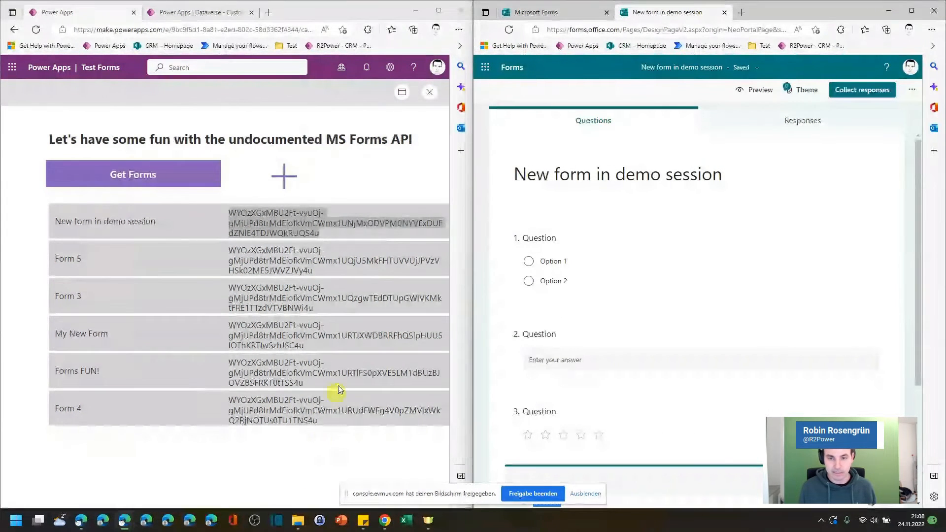
Step: Maximize the app preview window and open the question list of "New form in demo session"
{"action": "double_click", "coordinate": [352, 14]}
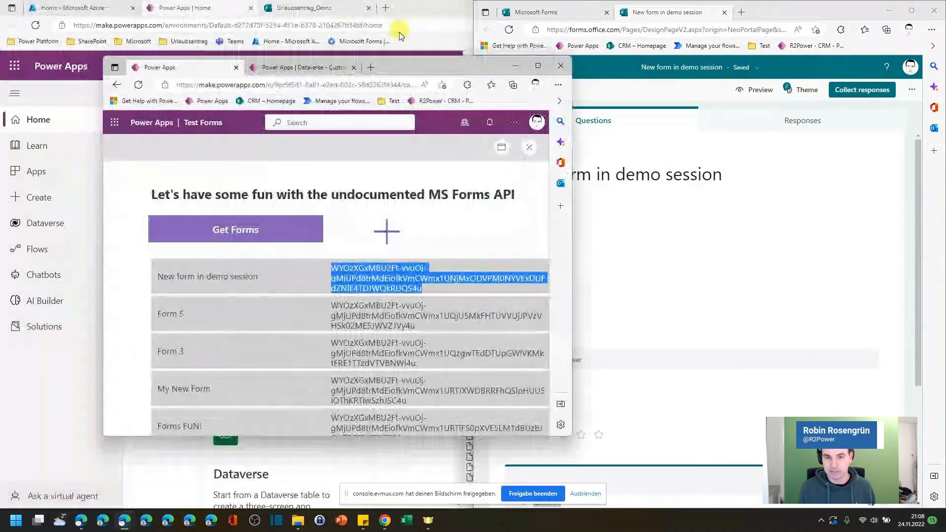
{"action": "double_click", "coordinate": [430, 68]}
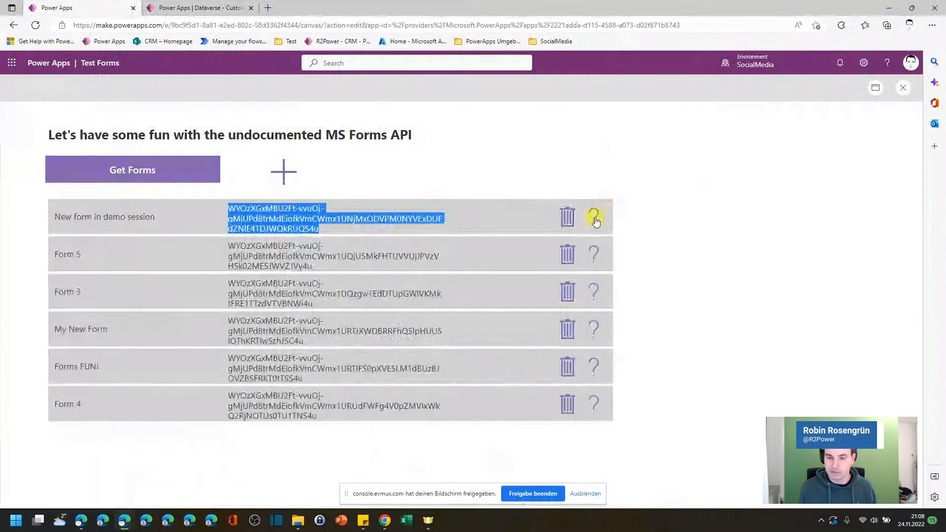
{"action": "left_click", "coordinate": [425, 222]}
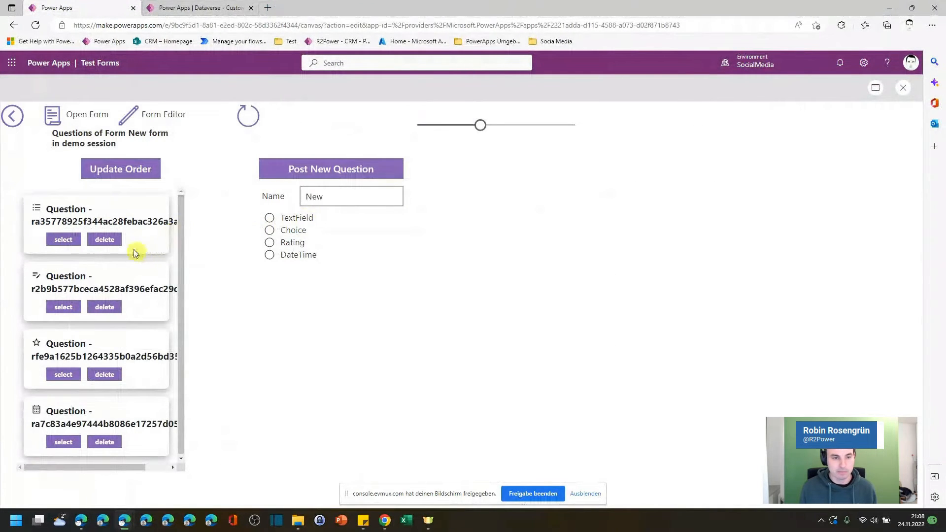
Step: Create a new form named "My New Form From Power Apps" with the Space theme and "Everyone can respond" enabled
{"action": "scroll", "coordinate": [109, 232], "scroll_direction": "down", "scroll_amount": 1}
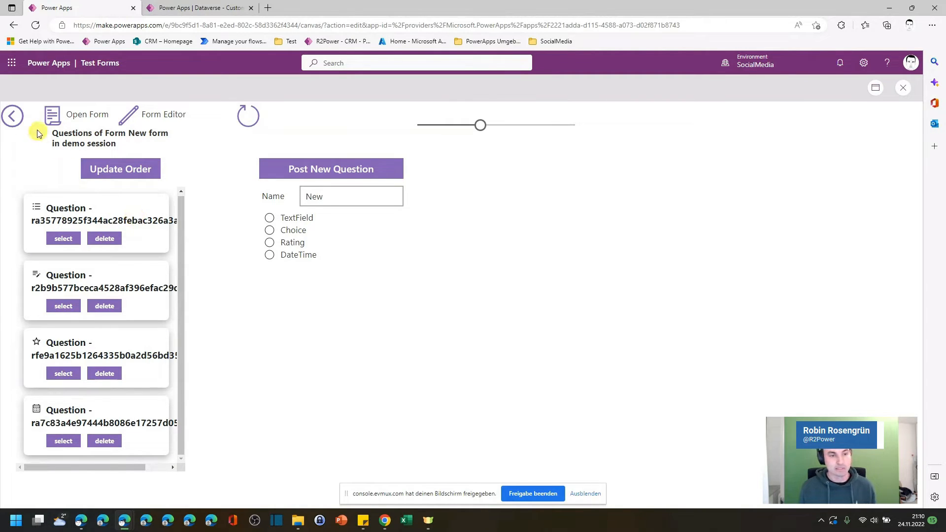
{"action": "left_click", "coordinate": [14, 116]}
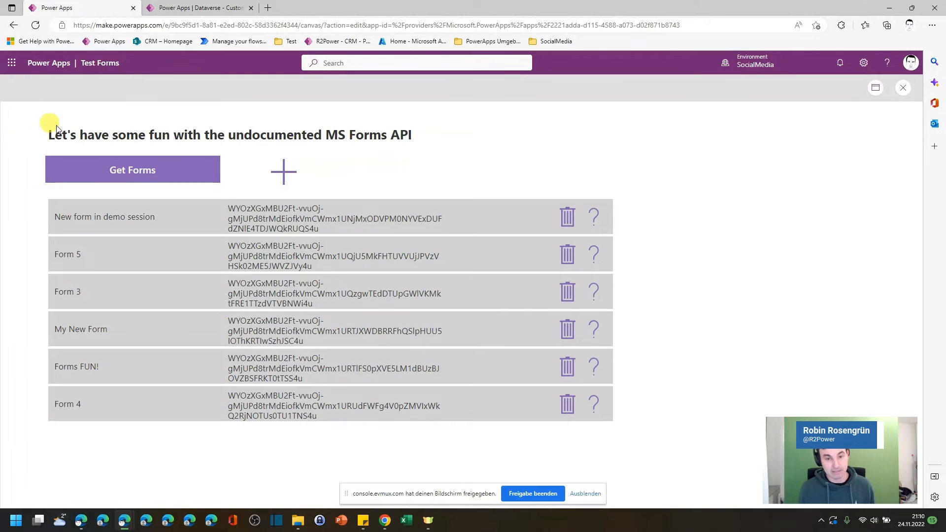
{"action": "left_click", "coordinate": [282, 173]}
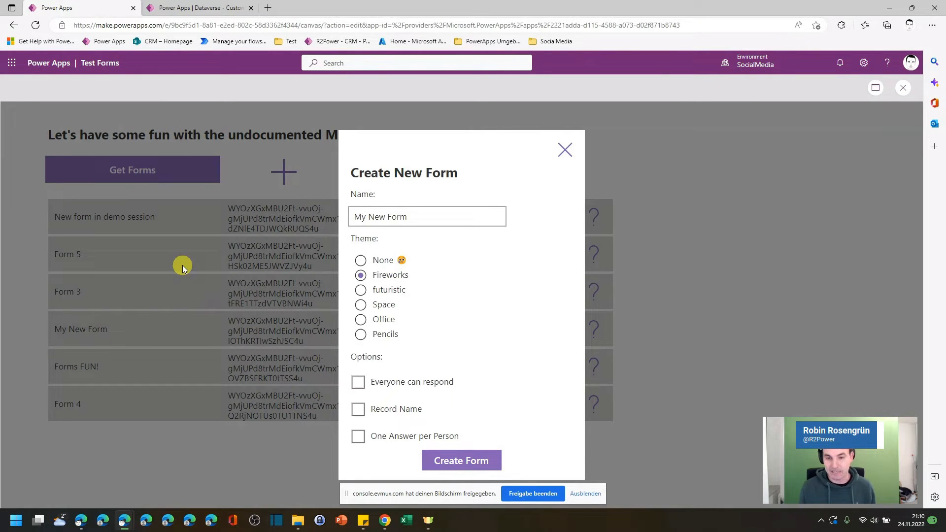
{"action": "left_click", "coordinate": [585, 493]}
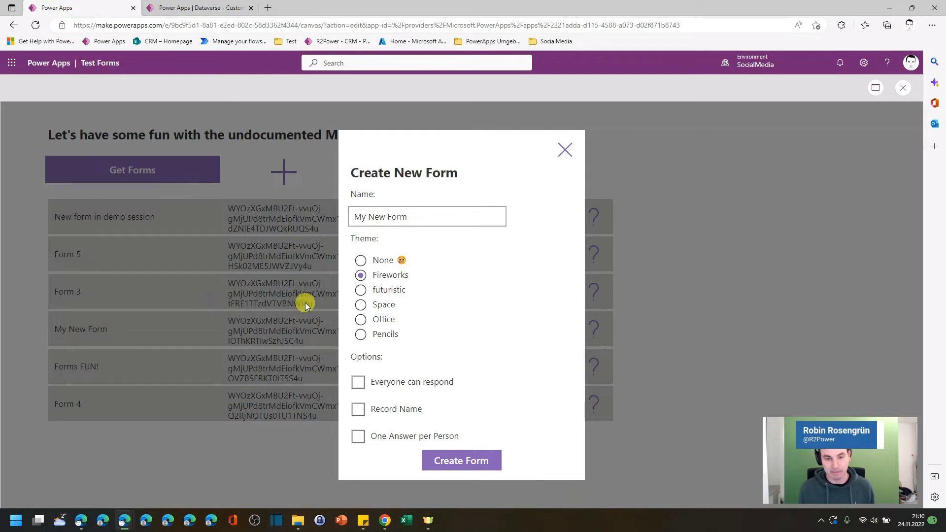
{"action": "left_click", "coordinate": [419, 218]}
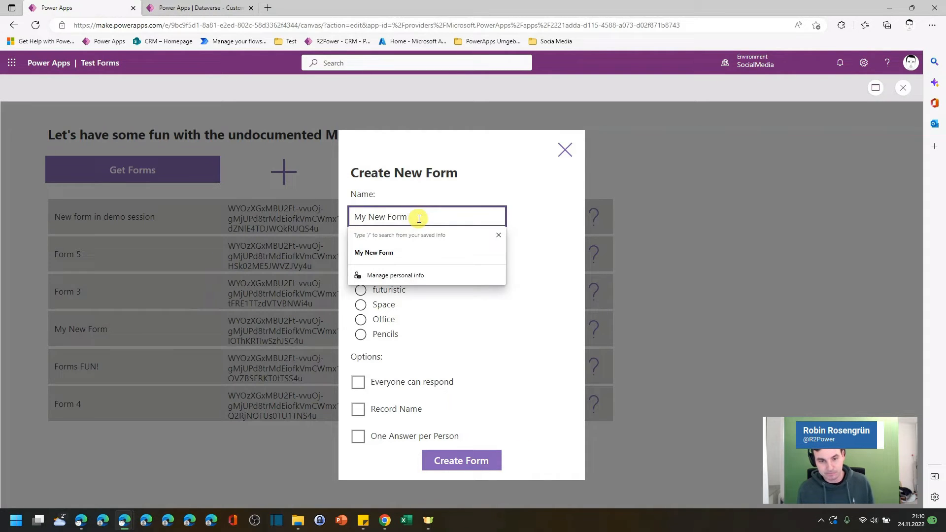
{"action": "double_click", "coordinate": [418, 218]}
{"action": "left_click", "coordinate": [419, 219]}
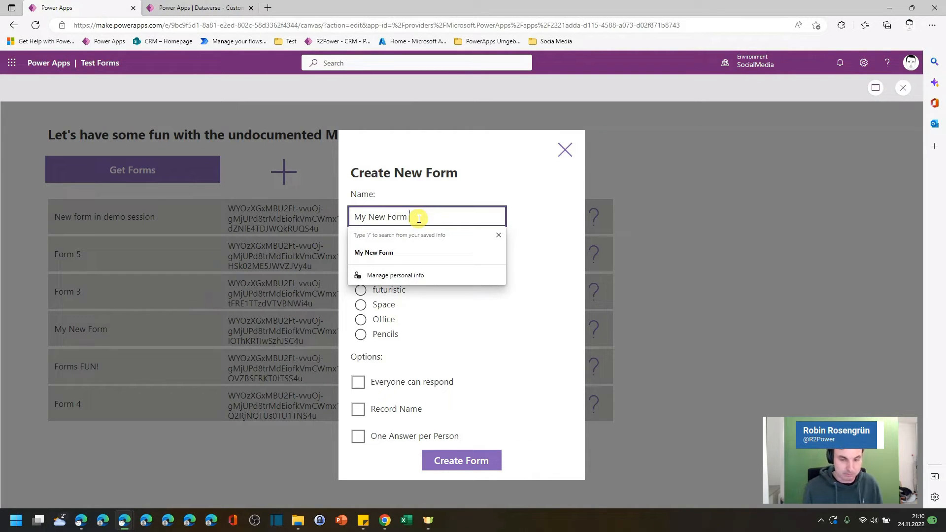
{"action": "type", "text": "F"}
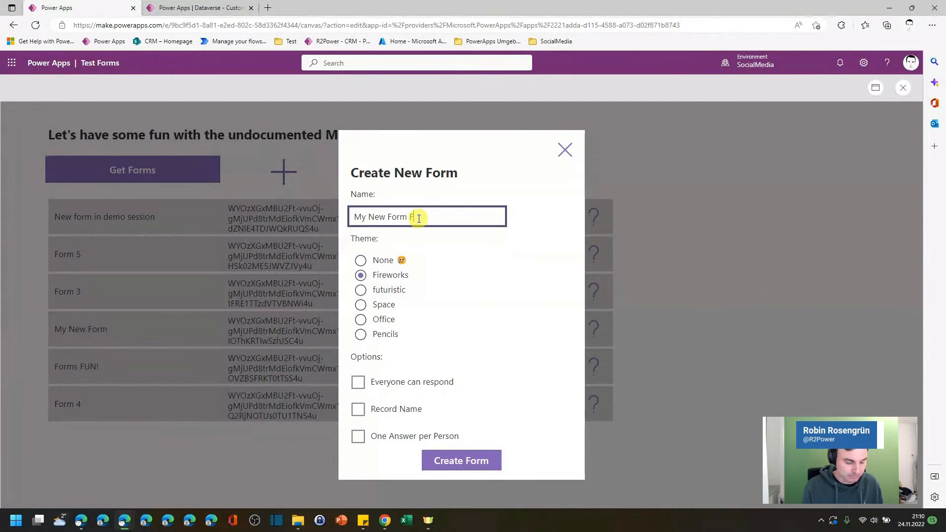
{"action": "type", "text": "rom Power Apps"}
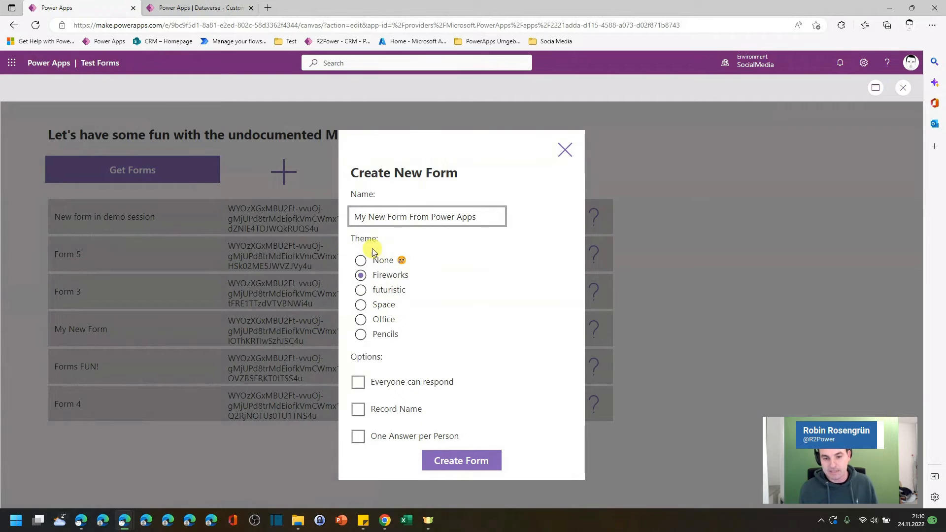
{"action": "left_click", "coordinate": [361, 304]}
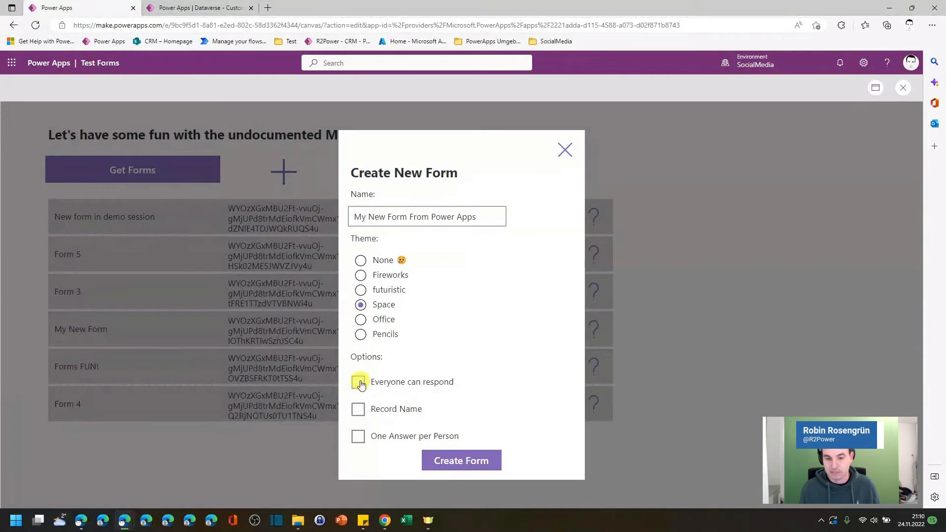
{"action": "left_click", "coordinate": [358, 386]}
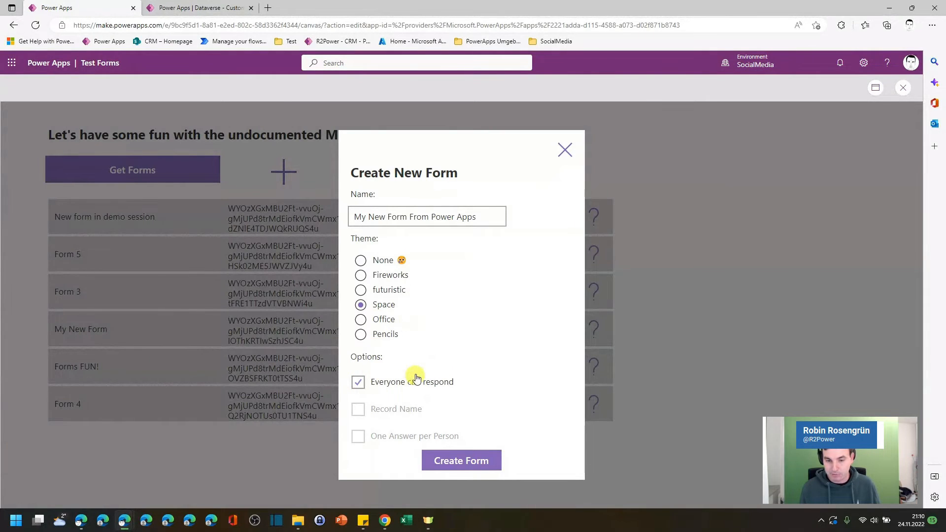
{"action": "left_click", "coordinate": [476, 461]}
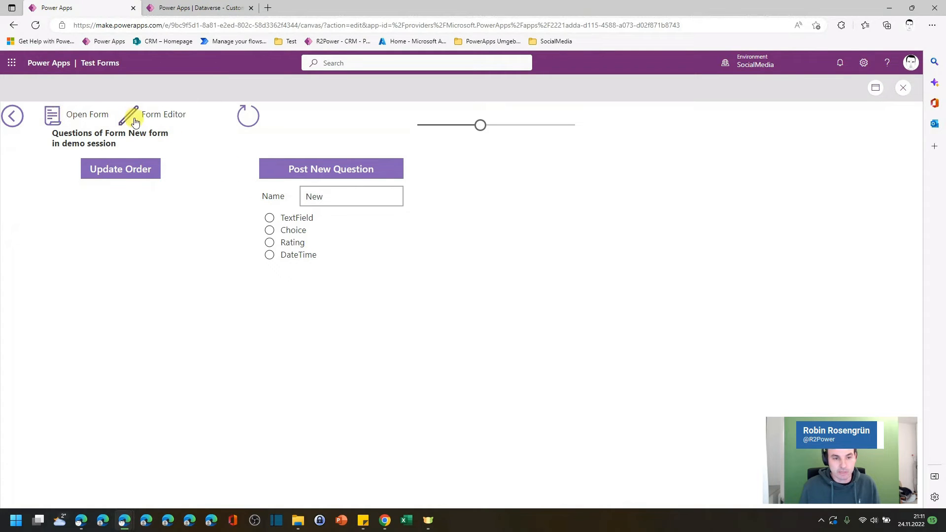
Step: Open the newly created form in Microsoft Forms to check its title
{"action": "left_click", "coordinate": [53, 115]}
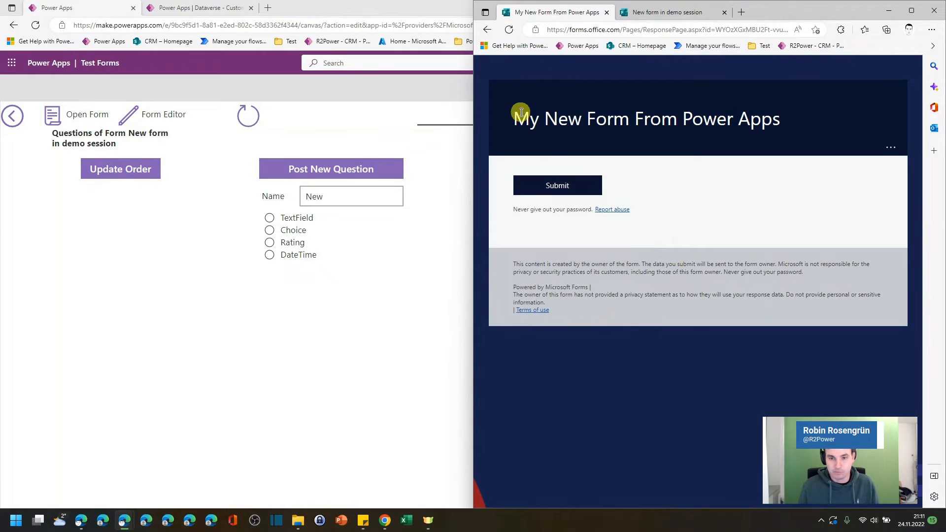
{"action": "left_click_drag", "start_coordinate": [512, 118], "coordinate": [716, 119]}
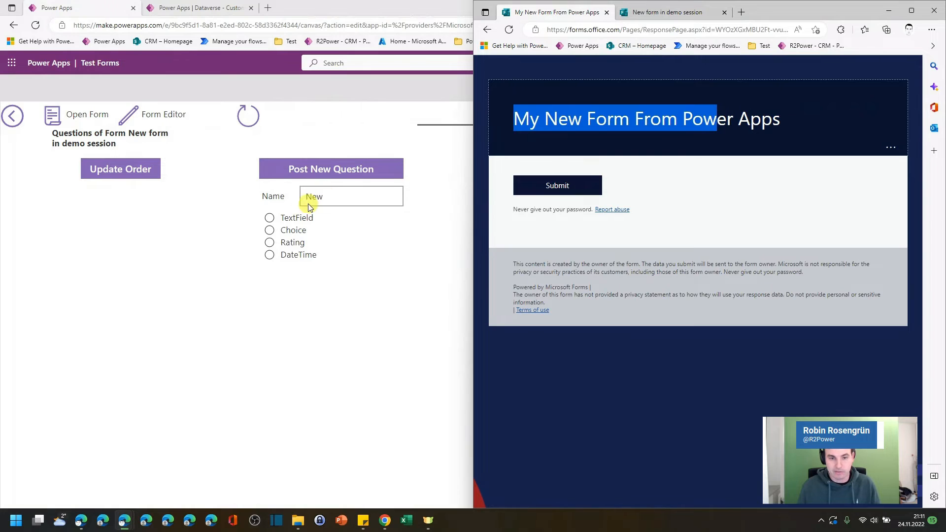
Step: Post a TextField question and a Choice question with six choices to the new form
{"action": "left_click", "coordinate": [269, 219]}
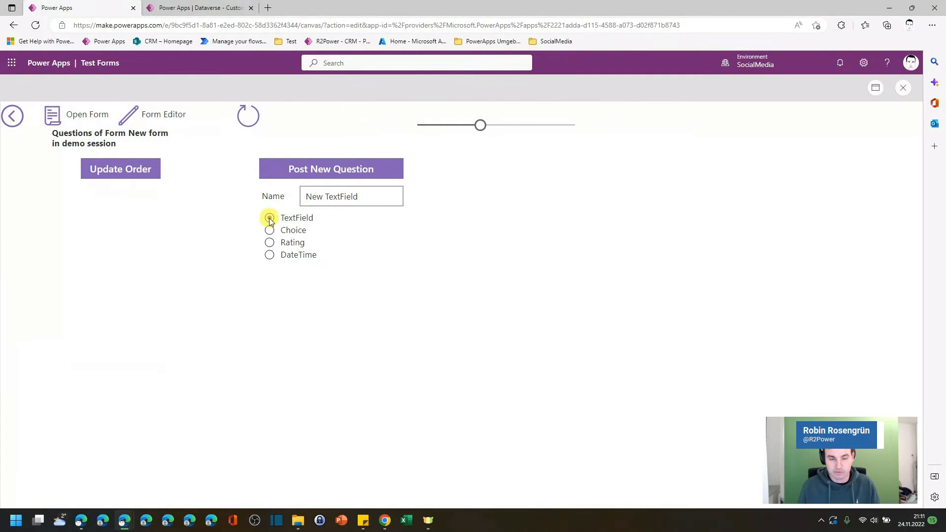
{"action": "left_click", "coordinate": [324, 171]}
{"action": "left_click", "coordinate": [270, 230]}
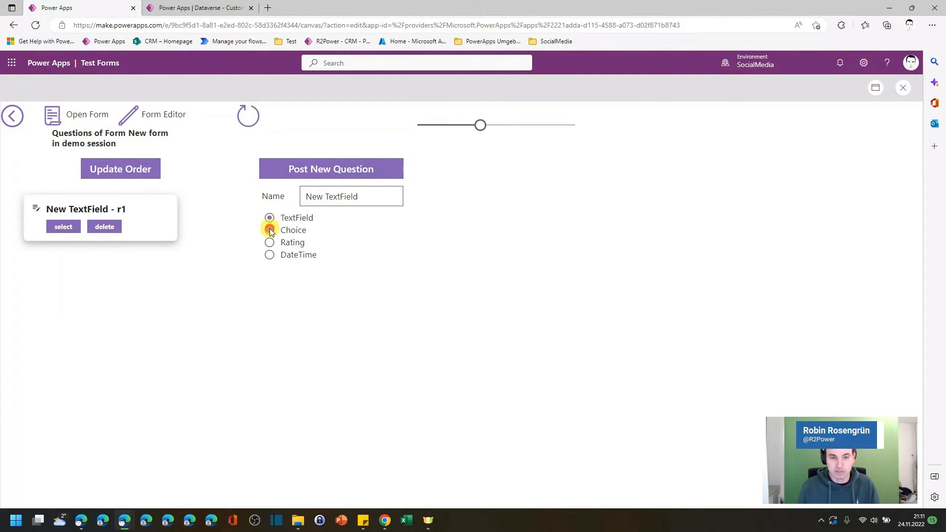
{"action": "left_click_drag", "start_coordinate": [302, 280], "coordinate": [363, 285]}
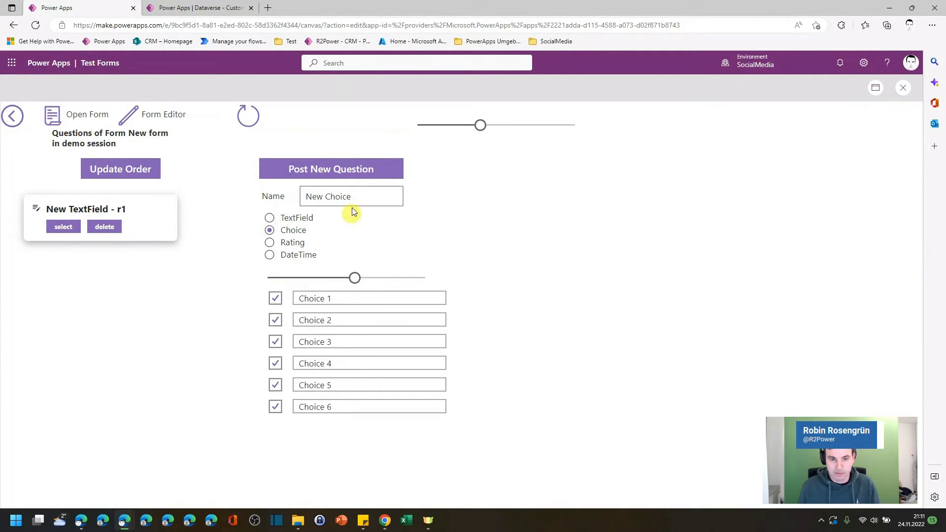
{"action": "left_click", "coordinate": [343, 173]}
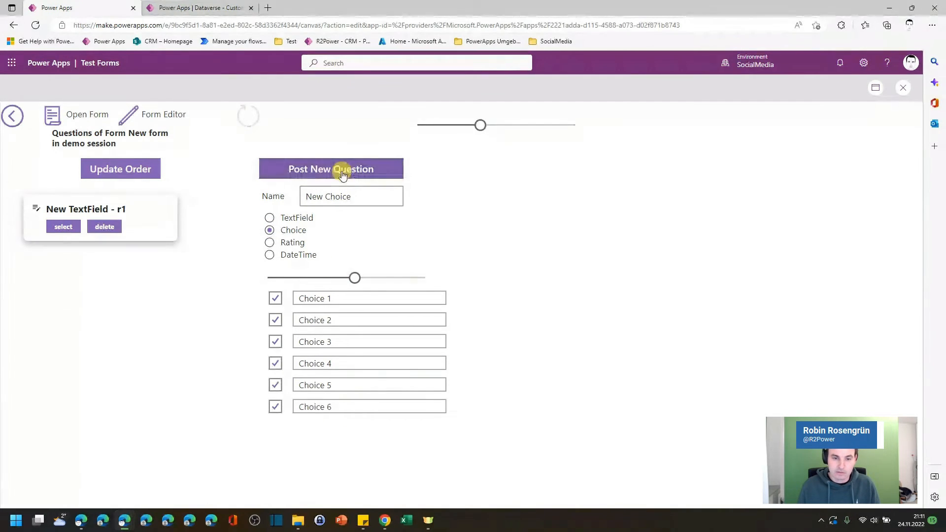
Step: Post a Rating question using the Trophy symbol with 8 levels
{"action": "left_click", "coordinate": [270, 241]}
{"action": "mouse_move", "coordinate": [318, 283]}
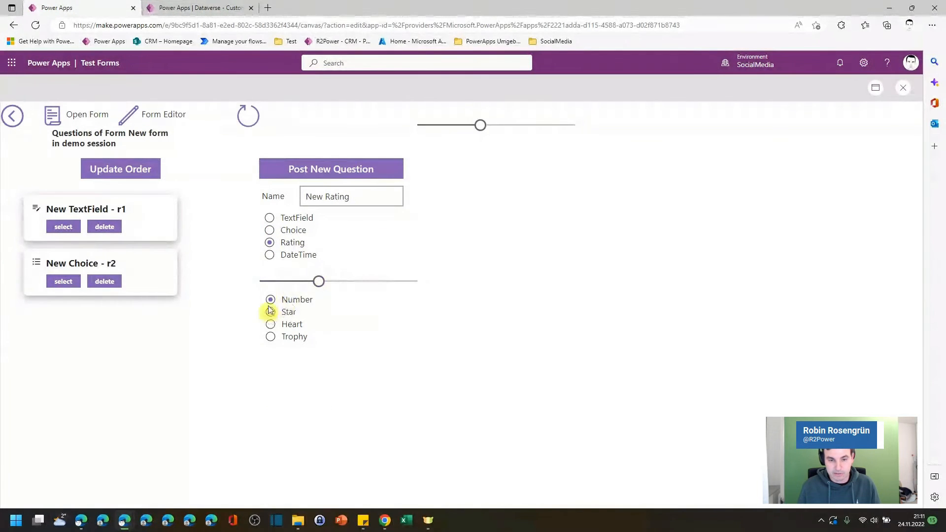
{"action": "left_click", "coordinate": [270, 337]}
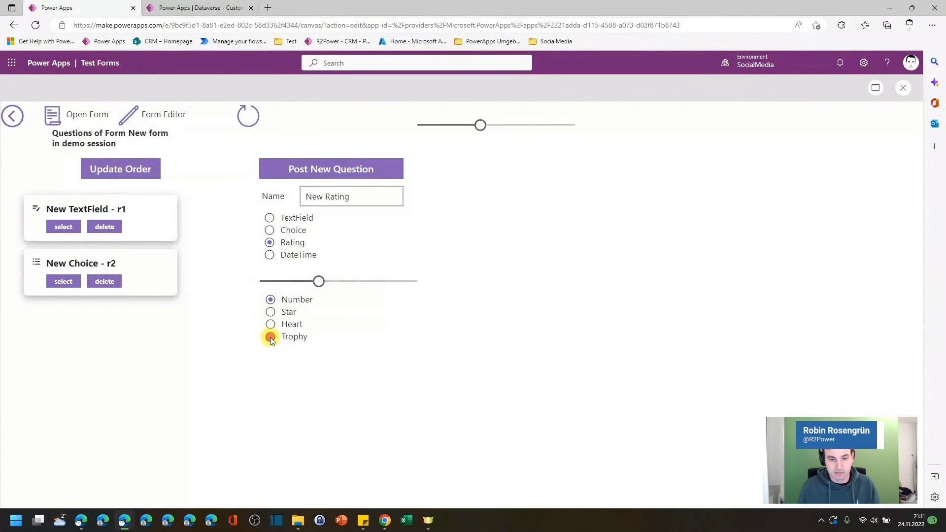
{"action": "left_click_drag", "start_coordinate": [318, 281], "coordinate": [381, 282]}
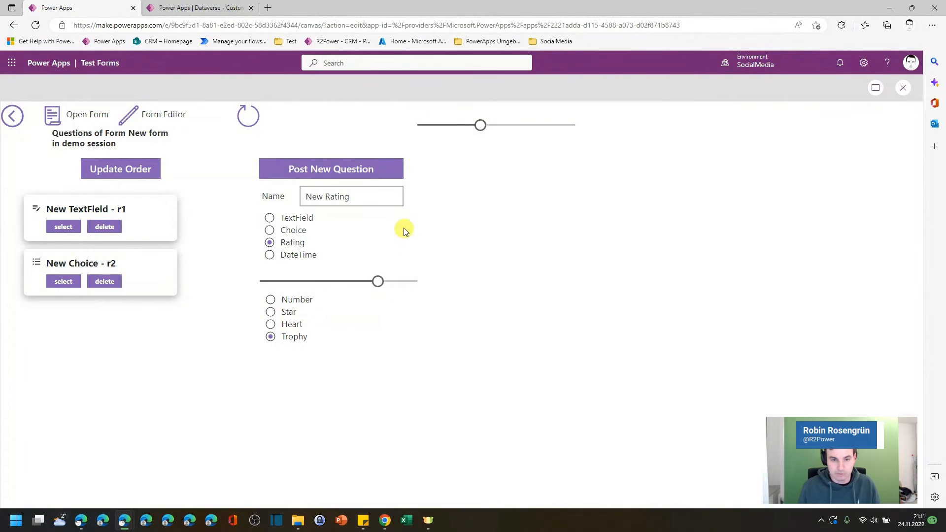
{"action": "left_click", "coordinate": [330, 170]}
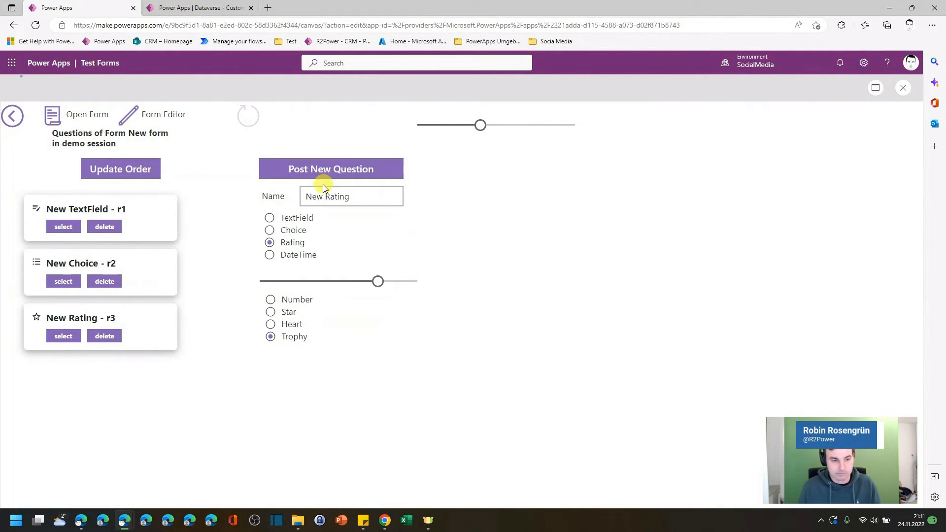
Step: Post a DateTime question and open the form in Microsoft Forms to review the added questions
{"action": "left_click", "coordinate": [270, 254]}
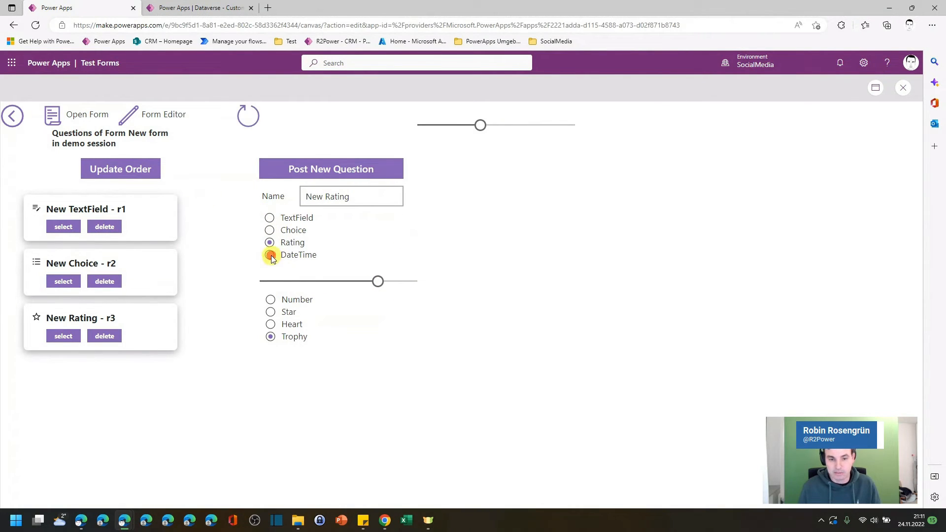
{"action": "left_click", "coordinate": [327, 173]}
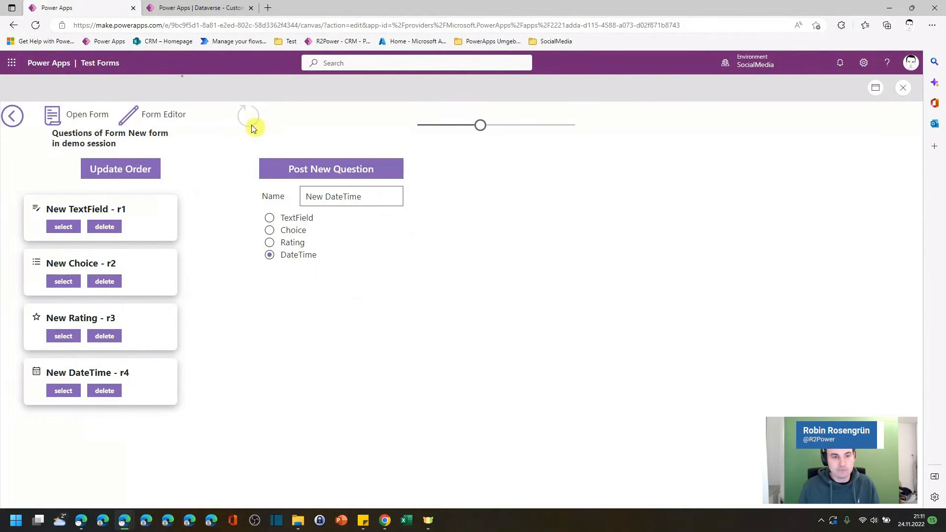
{"action": "left_click", "coordinate": [53, 118]}
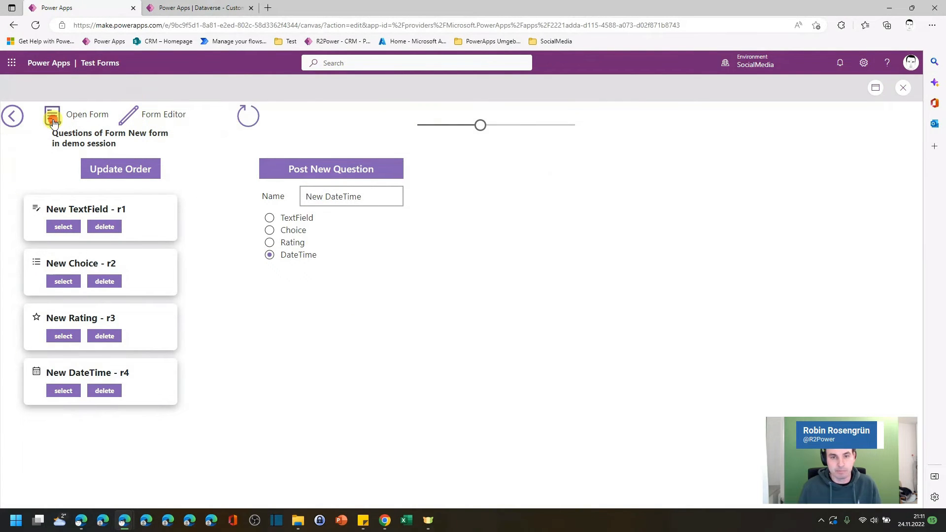
{"action": "scroll", "coordinate": [669, 225], "scroll_direction": "down", "scroll_amount": 3}
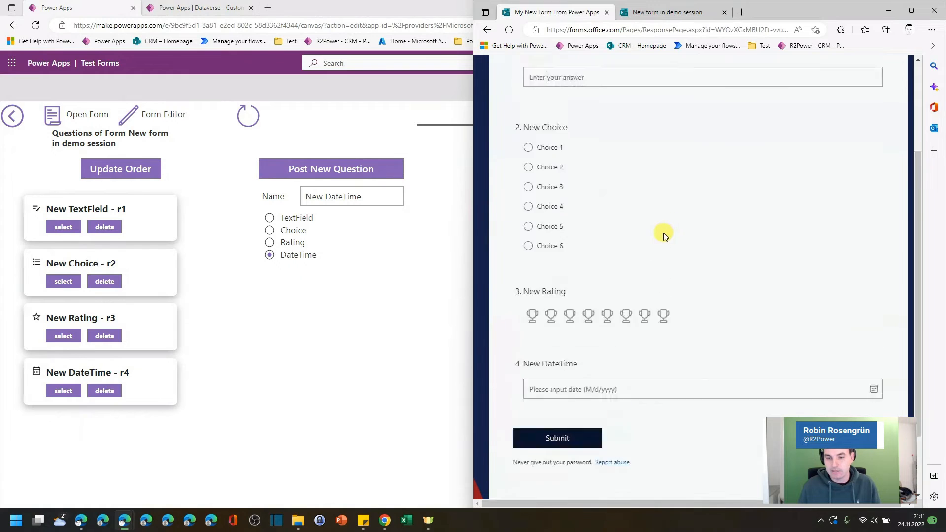
{"action": "scroll", "coordinate": [665, 227], "scroll_direction": "up", "scroll_amount": 2}
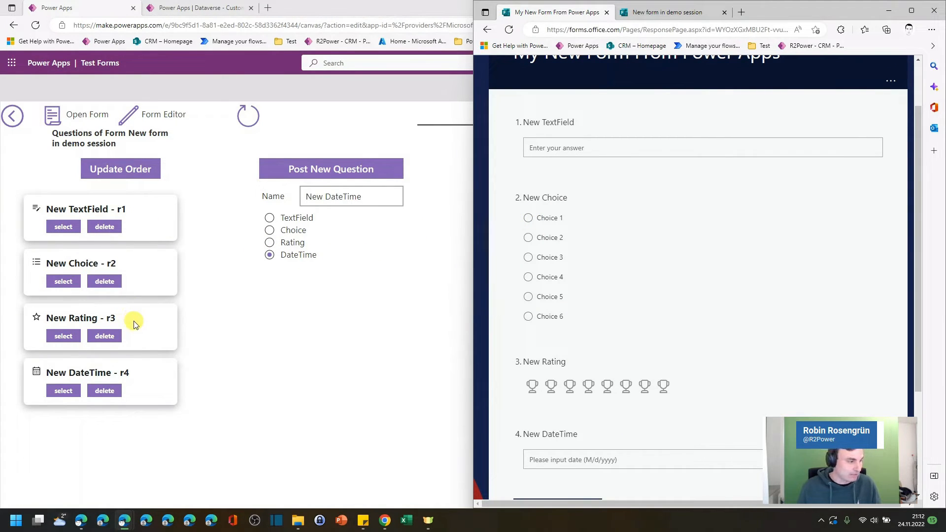
Step: Move the Rating question to the first position, update the question order, and reopen the form
{"action": "left_click_drag", "start_coordinate": [134, 320], "coordinate": [148, 199]}
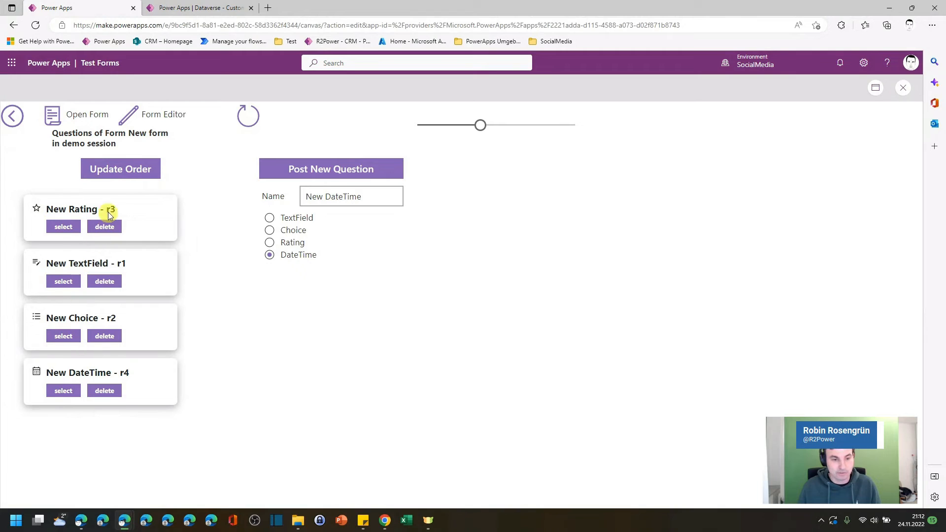
{"action": "left_click", "coordinate": [110, 175]}
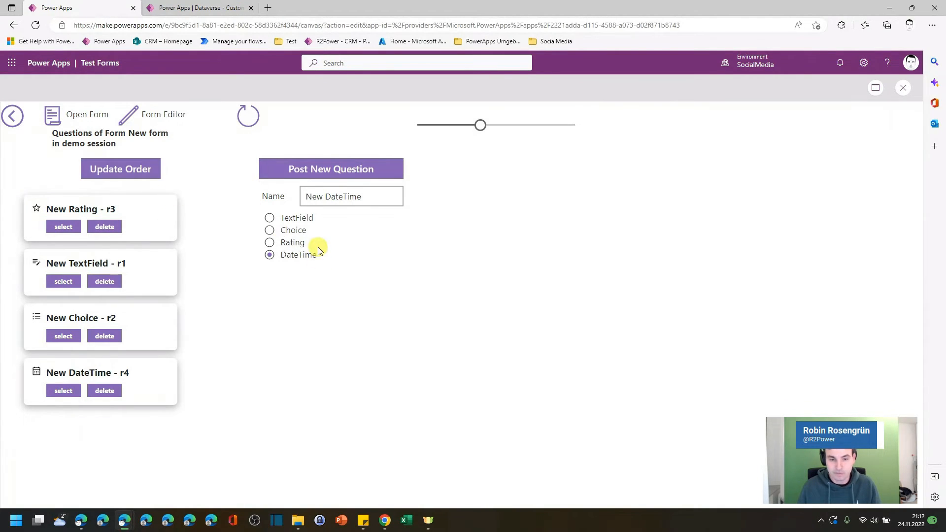
{"action": "left_click", "coordinate": [58, 120]}
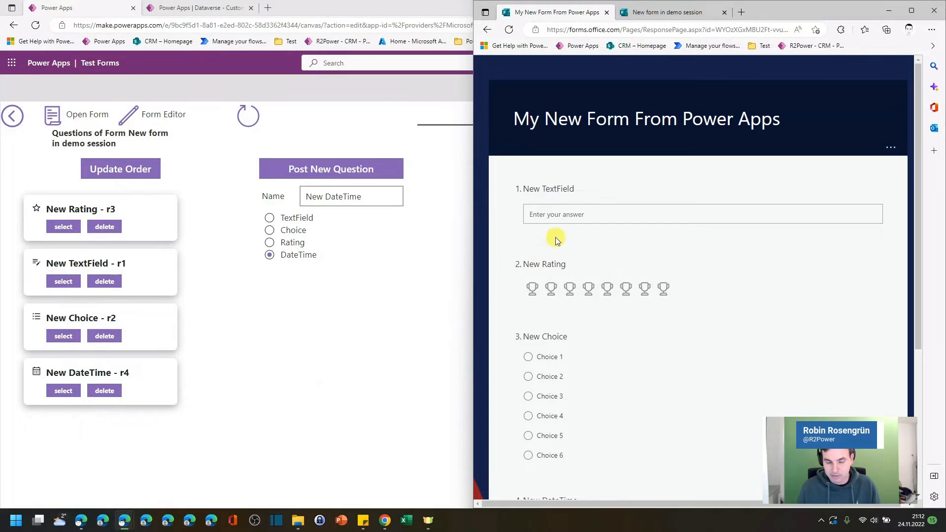
Step: Move the DateTime question to the first position, update the question order, and reload the form
{"action": "left_click_drag", "start_coordinate": [92, 372], "coordinate": [103, 209]}
{"action": "left_click", "coordinate": [120, 169]}
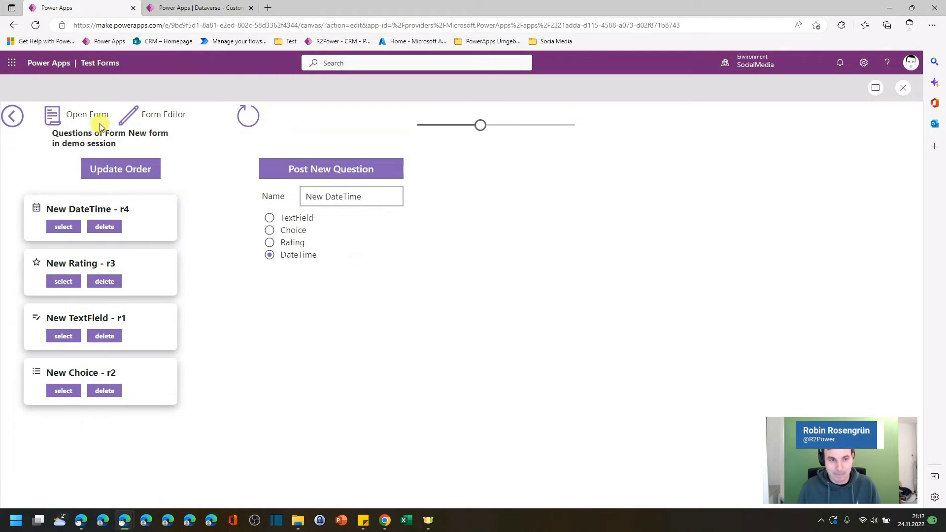
{"action": "left_click", "coordinate": [54, 118]}
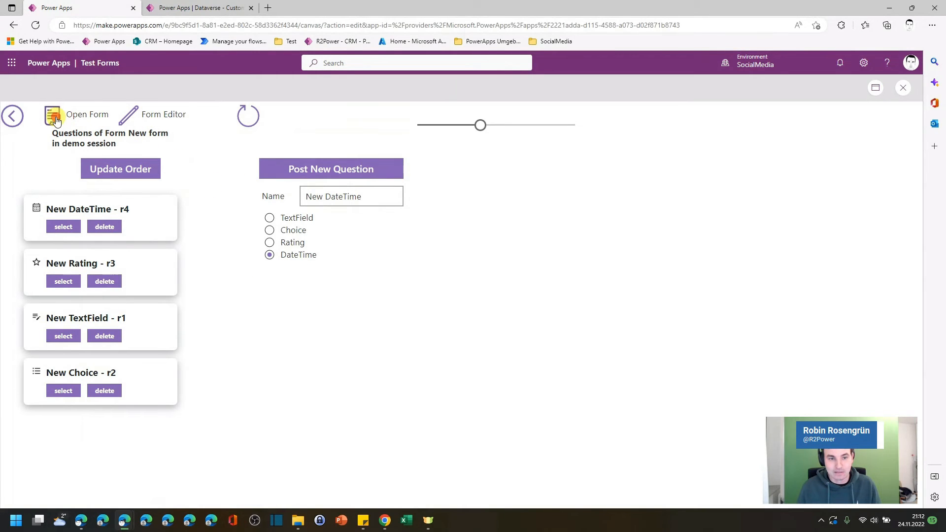
{"action": "left_click", "coordinate": [589, 31]}
{"action": "key", "text": "Return"}
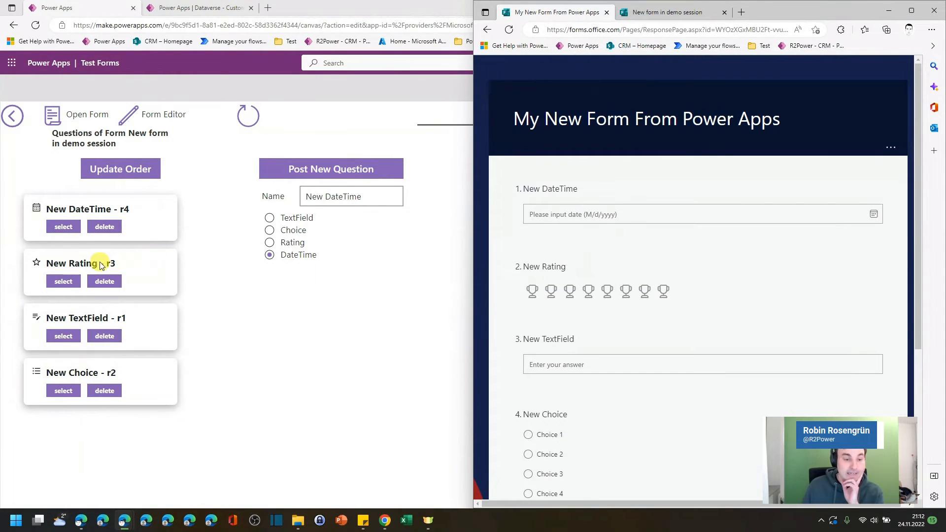
Step: Patch the Rating question to use the Heart symbol with 3 levels
{"action": "left_click", "coordinate": [65, 281]}
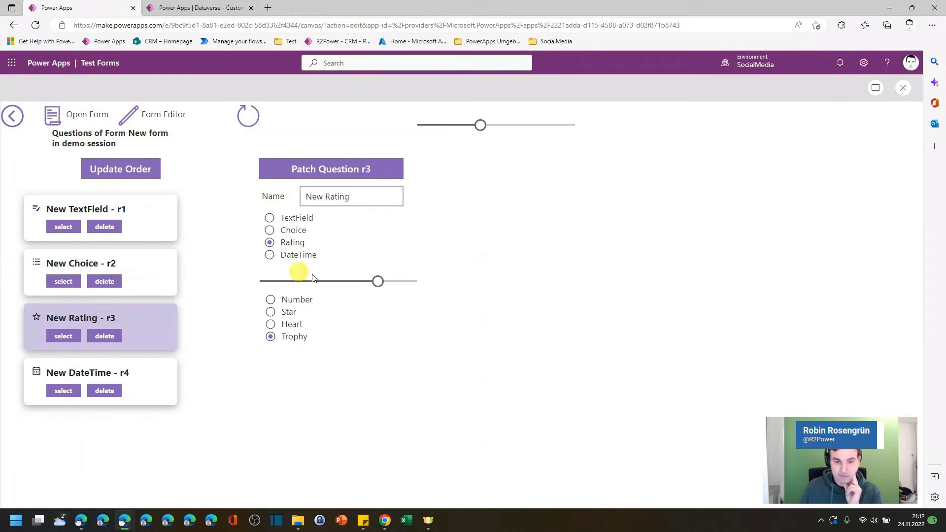
{"action": "left_click", "coordinate": [271, 324]}
{"action": "left_click_drag", "start_coordinate": [376, 282], "coordinate": [283, 286]}
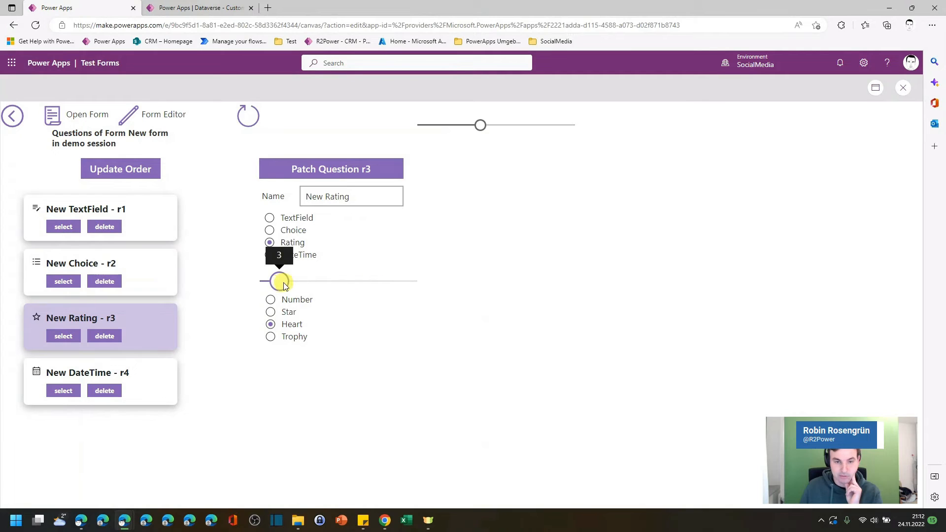
{"action": "left_click", "coordinate": [307, 170]}
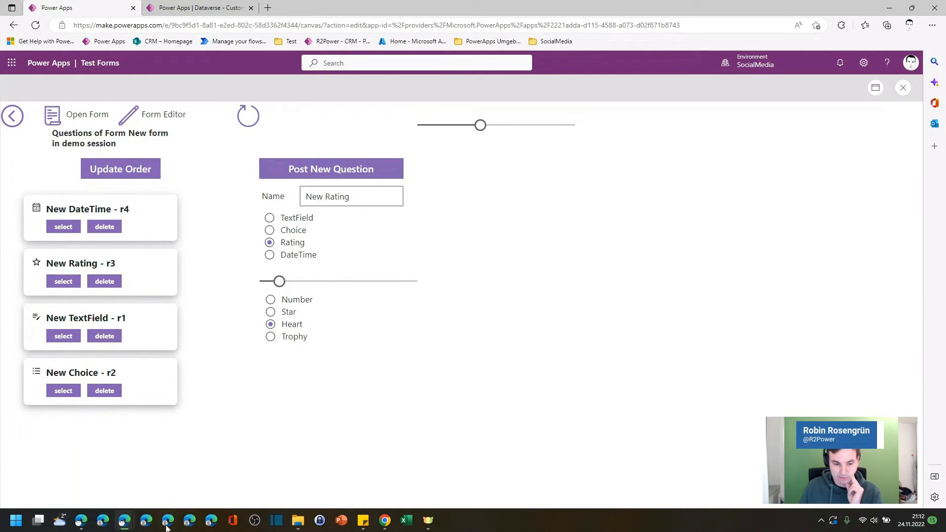
Step: Reload the form in Microsoft Forms to review the patched Rating question
{"action": "mouse_move", "coordinate": [168, 523]}
{"action": "left_click", "coordinate": [198, 474]}
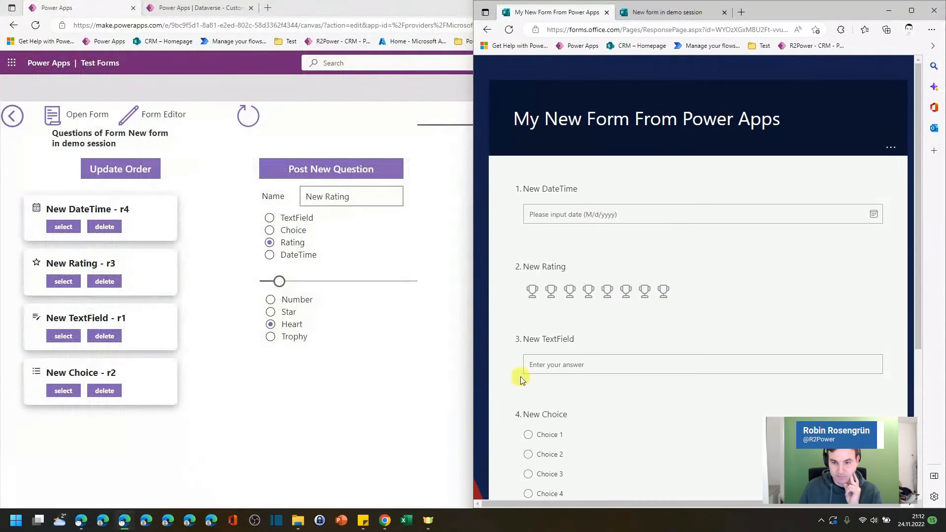
{"action": "left_click", "coordinate": [508, 30]}
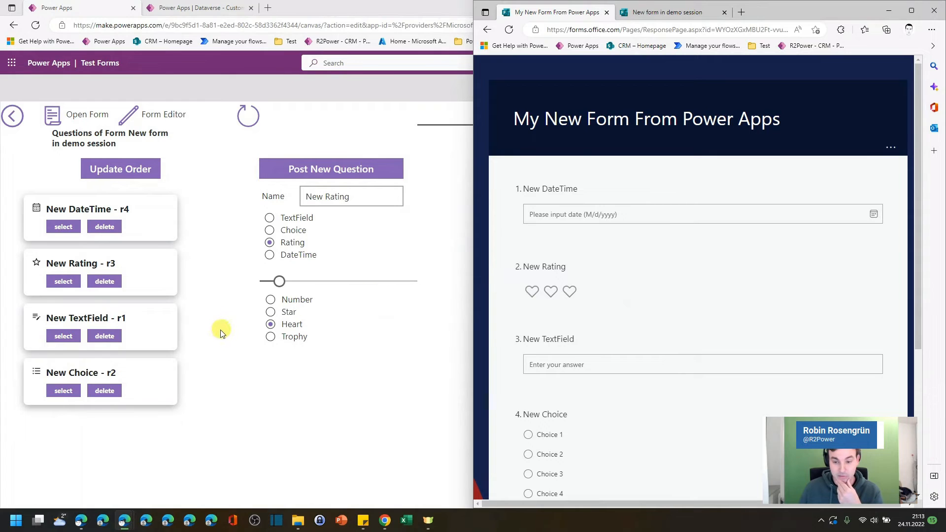
{"action": "scroll", "coordinate": [609, 422], "scroll_direction": "down", "scroll_amount": 3}
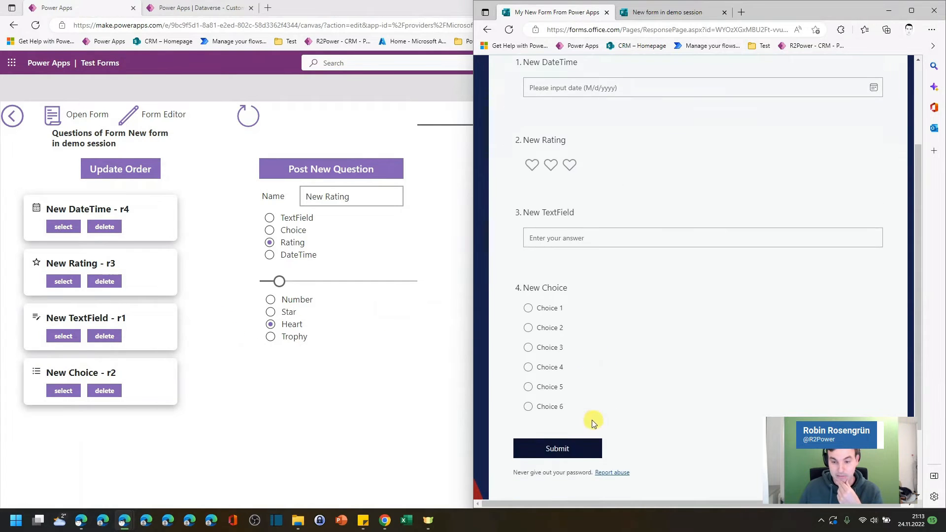
Step: Patch the Choice question so only Choice 4, Choice 5 and Choice 6 remain selected
{"action": "left_click", "coordinate": [68, 397]}
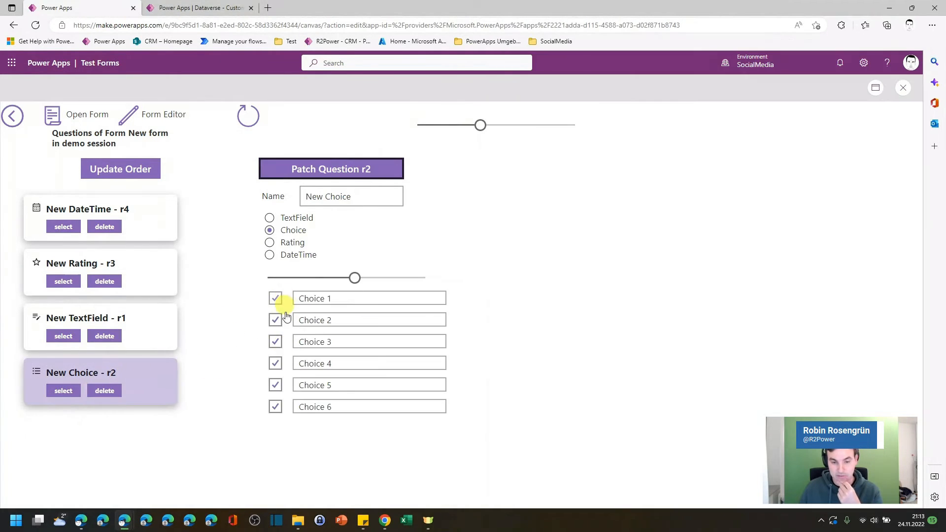
{"action": "left_click", "coordinate": [276, 299]}
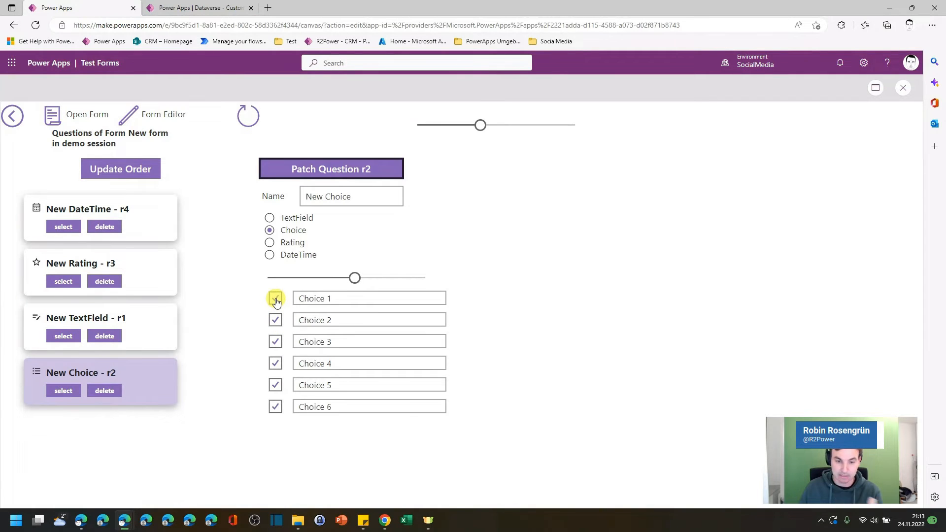
{"action": "left_click", "coordinate": [276, 319]}
{"action": "left_click", "coordinate": [275, 341]}
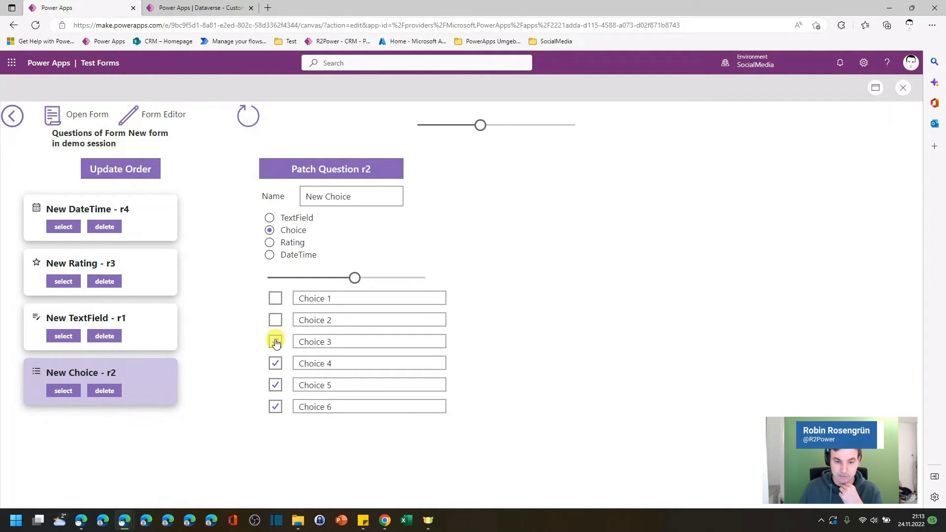
{"action": "left_click", "coordinate": [327, 298]}
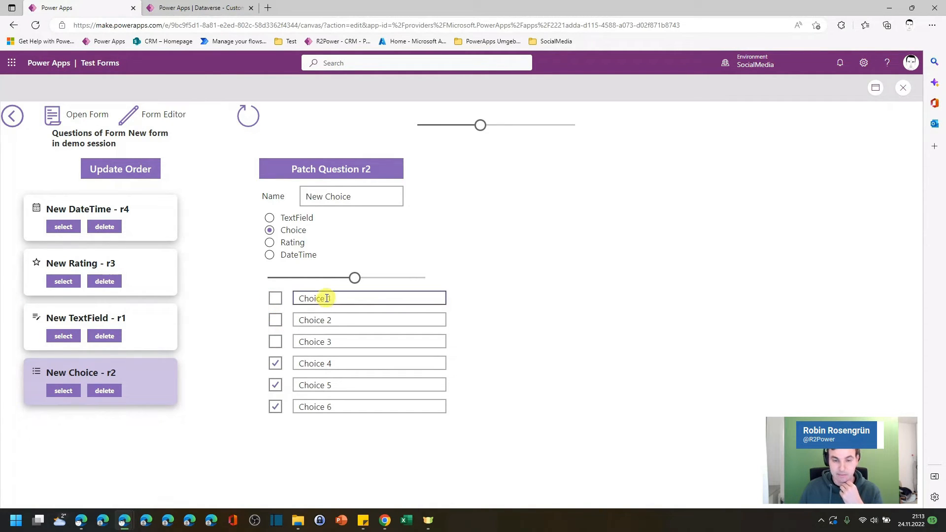
{"action": "left_click", "coordinate": [316, 176]}
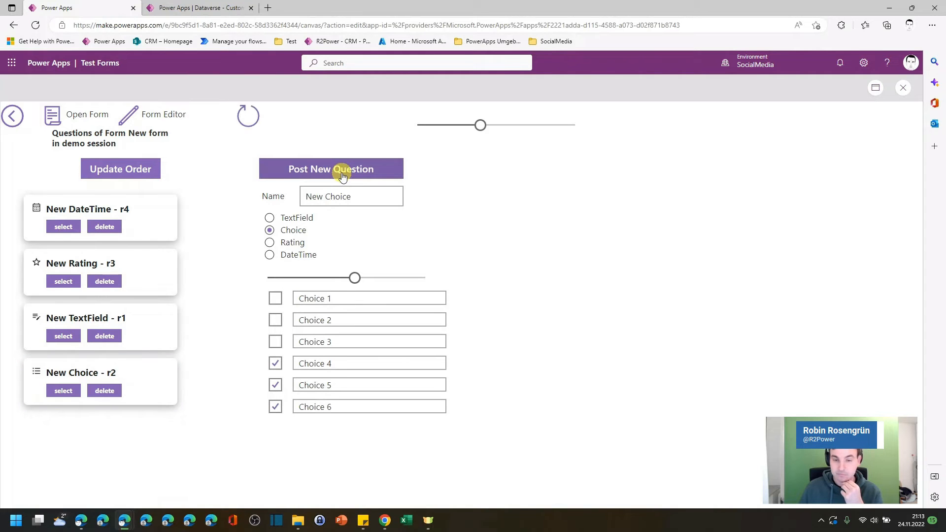
{"action": "left_click", "coordinate": [355, 174]}
Step: Reload the form in Microsoft Forms to review the updated Choice question
{"action": "left_click_drag", "start_coordinate": [561, 7], "coordinate": [173, 23]}
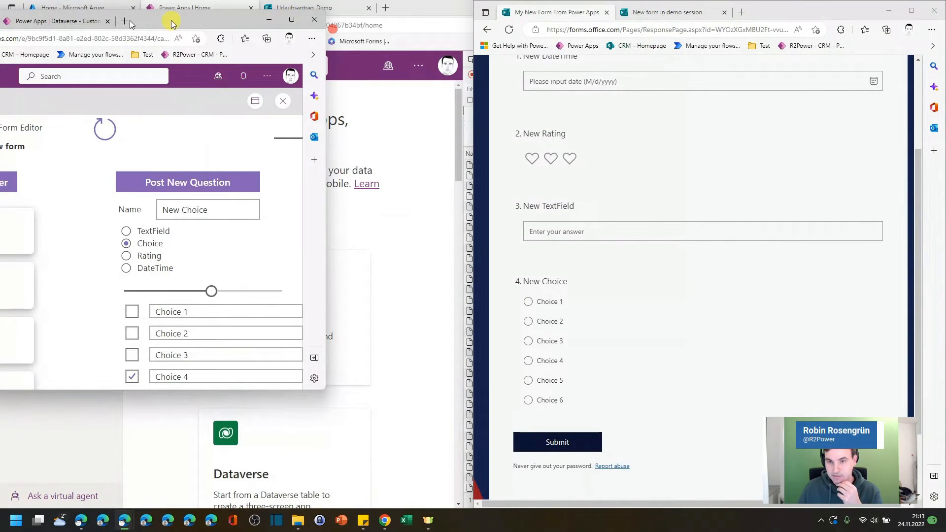
{"action": "left_click", "coordinate": [509, 29]}
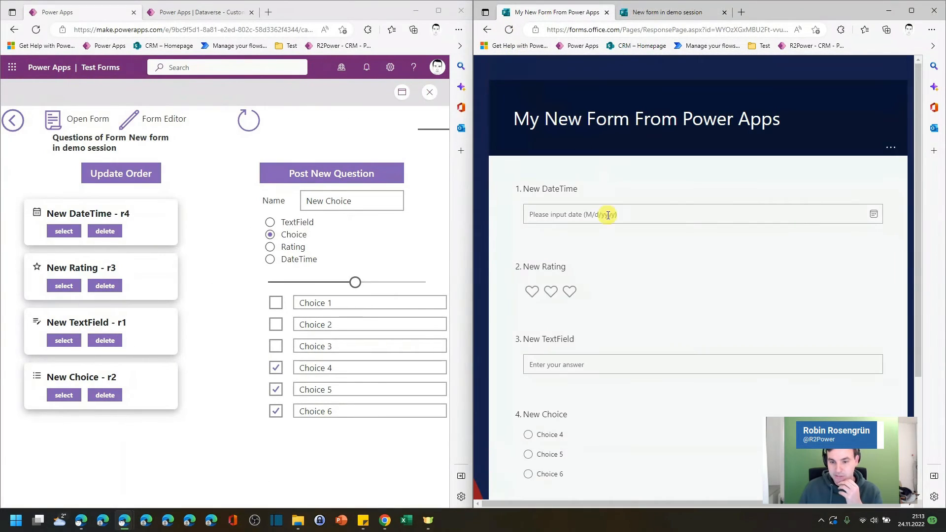
{"action": "scroll", "coordinate": [607, 215], "scroll_direction": "down", "scroll_amount": 4}
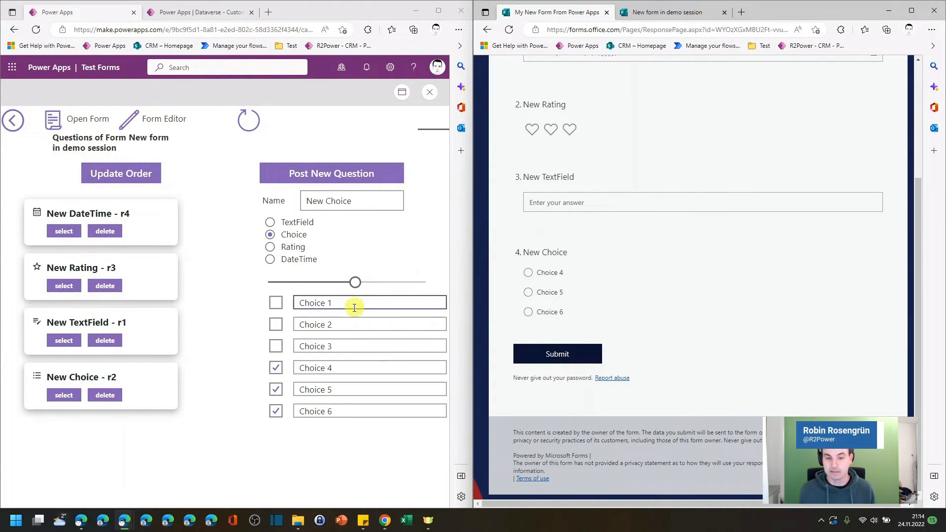
Step: Start editing the Choice 1 text of the Choice question
{"action": "left_click", "coordinate": [304, 303]}
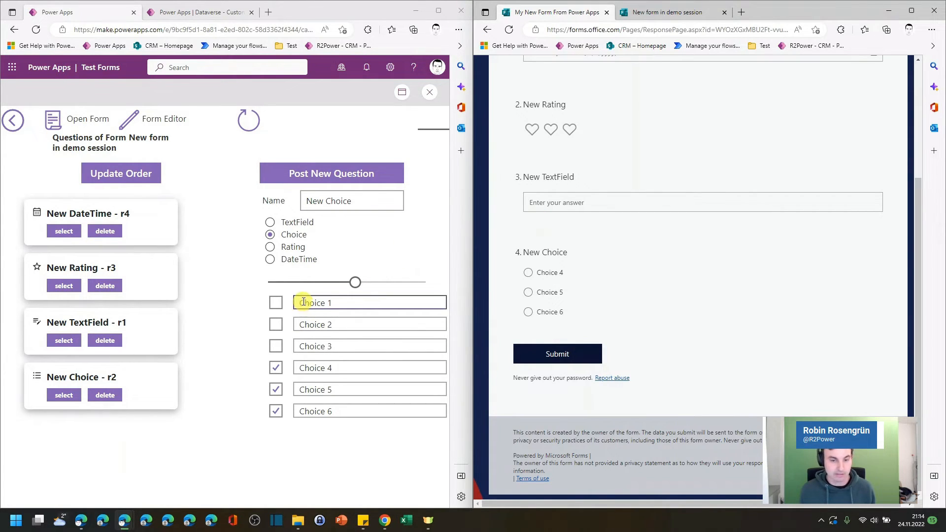